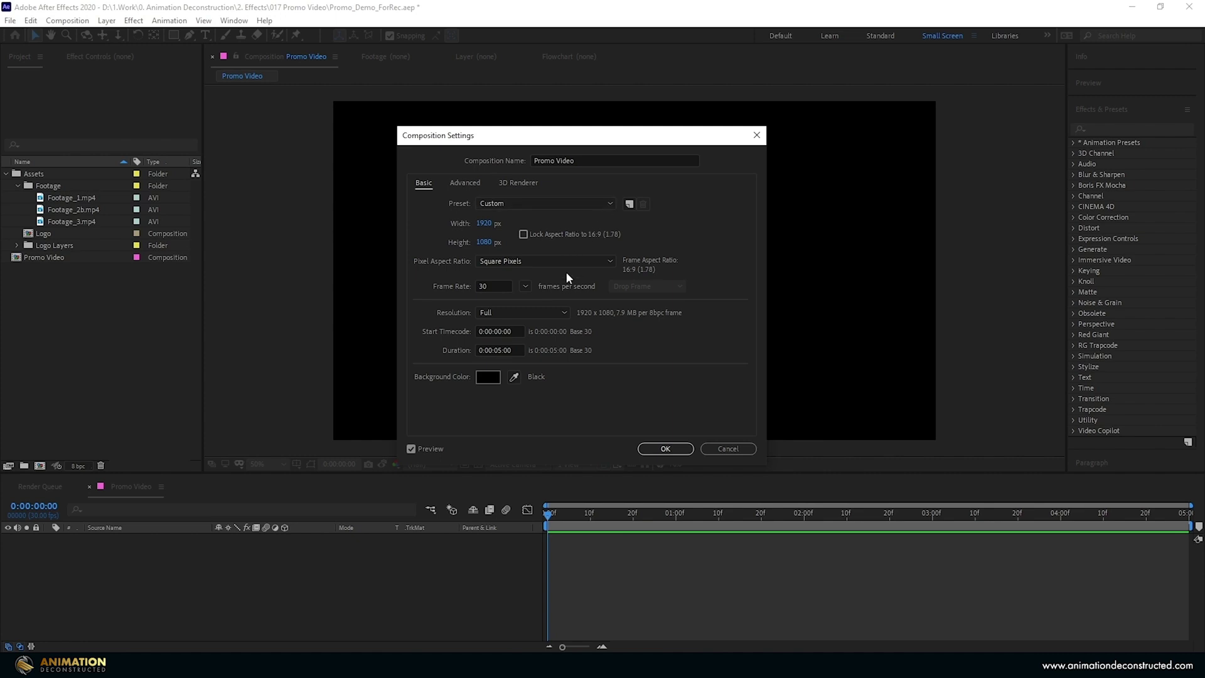
- Add Footage_1.mp4 to the Promo Video timeline and pre-compose it as "Footage 1", moving all attributes into the new composition
click(664, 448)
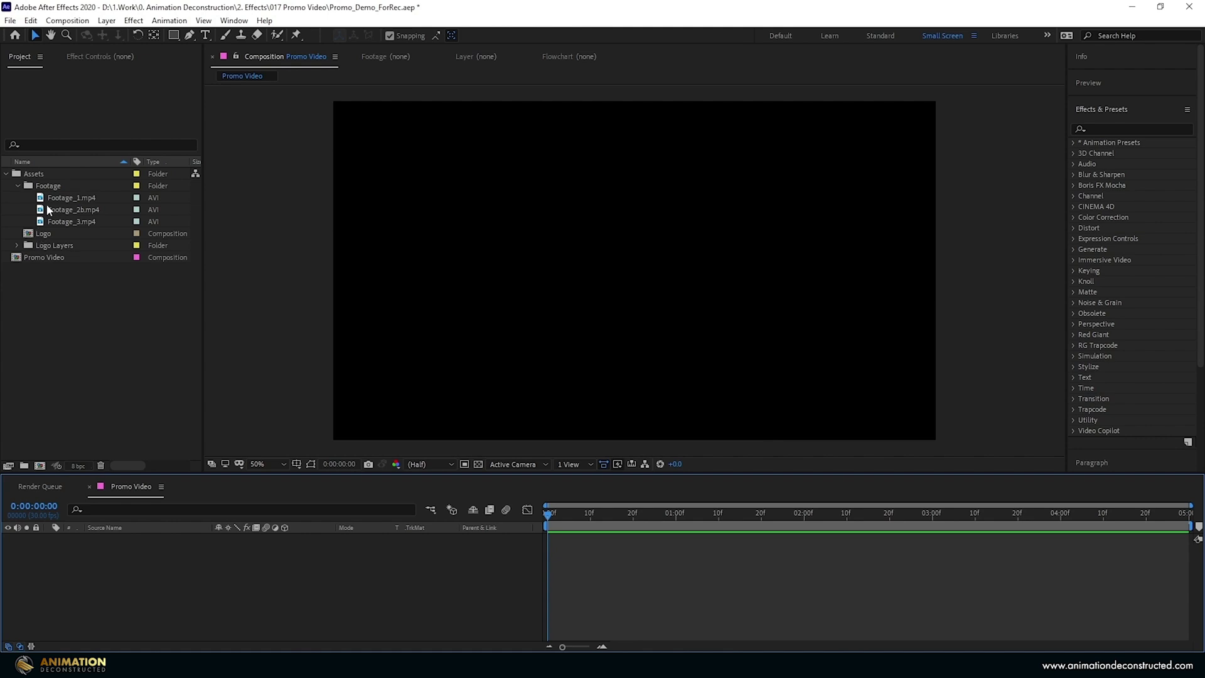
drag(51, 198, 201, 559)
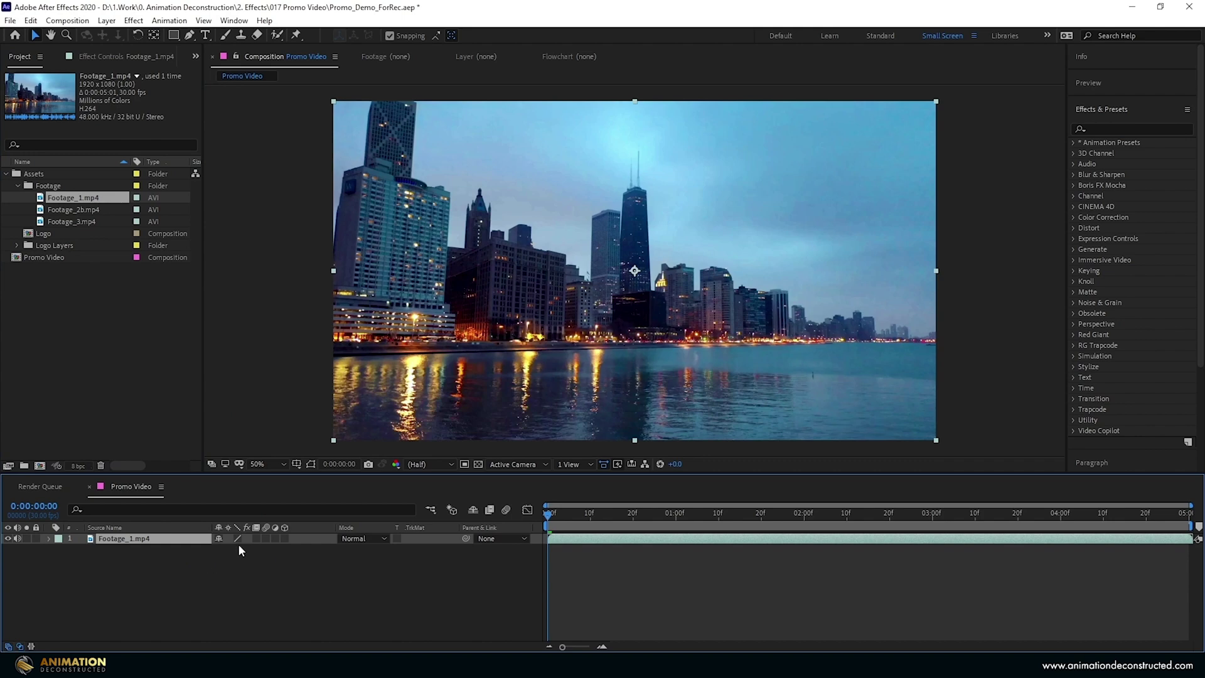
click(107, 20)
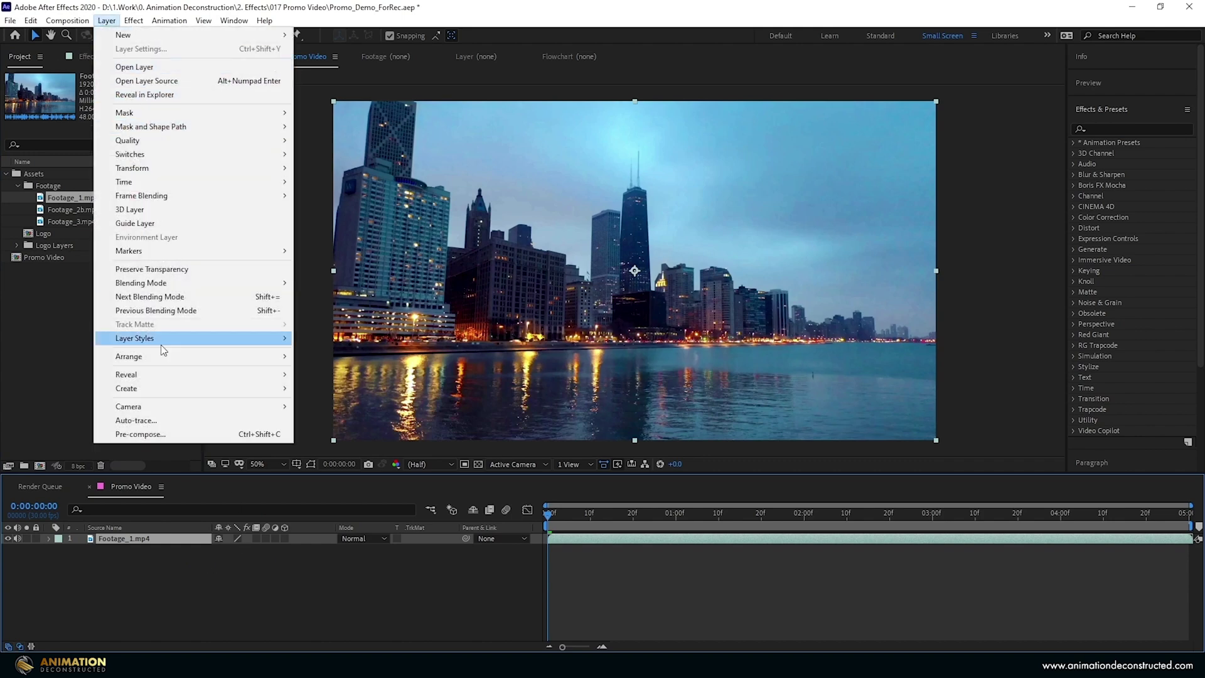
click(172, 431)
text(Footage 1)
click(771, 370)
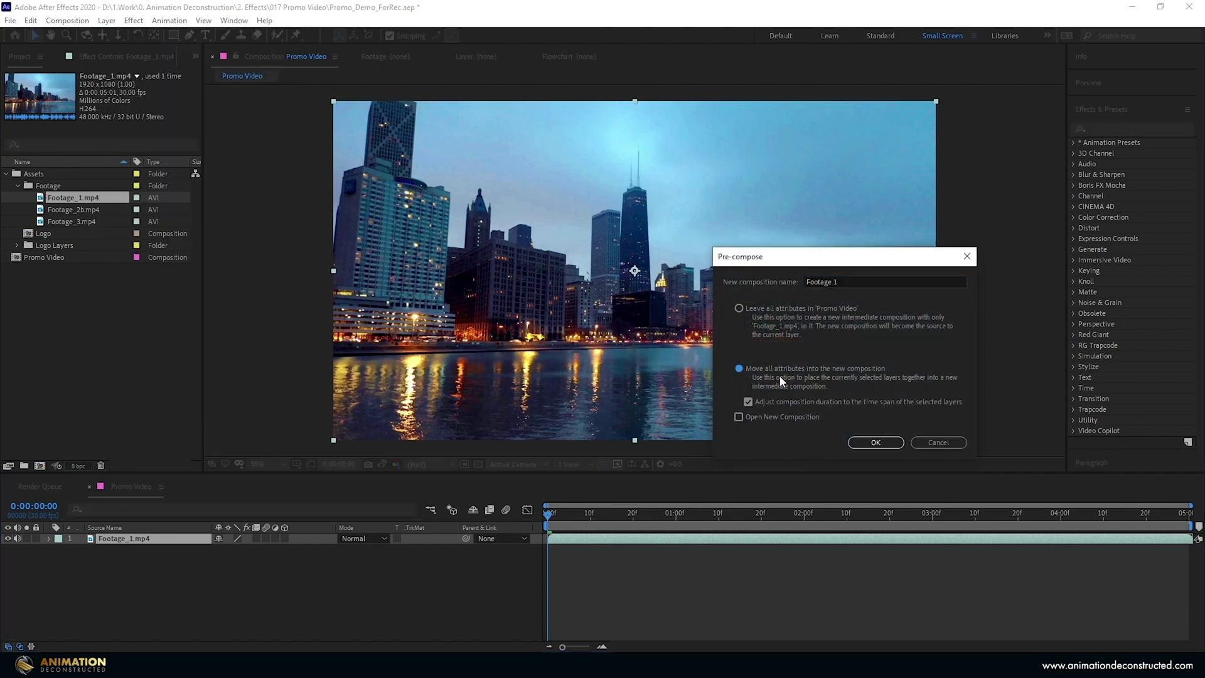
click(869, 443)
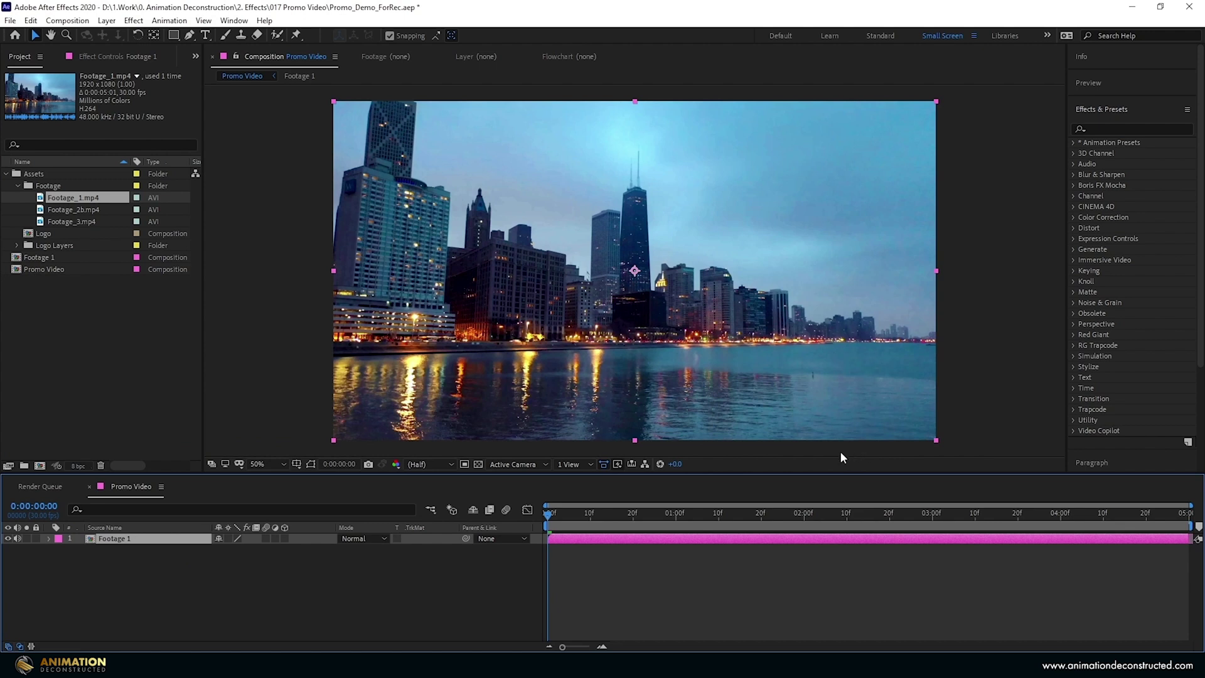
- Open the Footage 1 composition and add a full-frame rectangular mask to the Footage_1.mp4 layer, with mask outlines shown
double_click(145, 540)
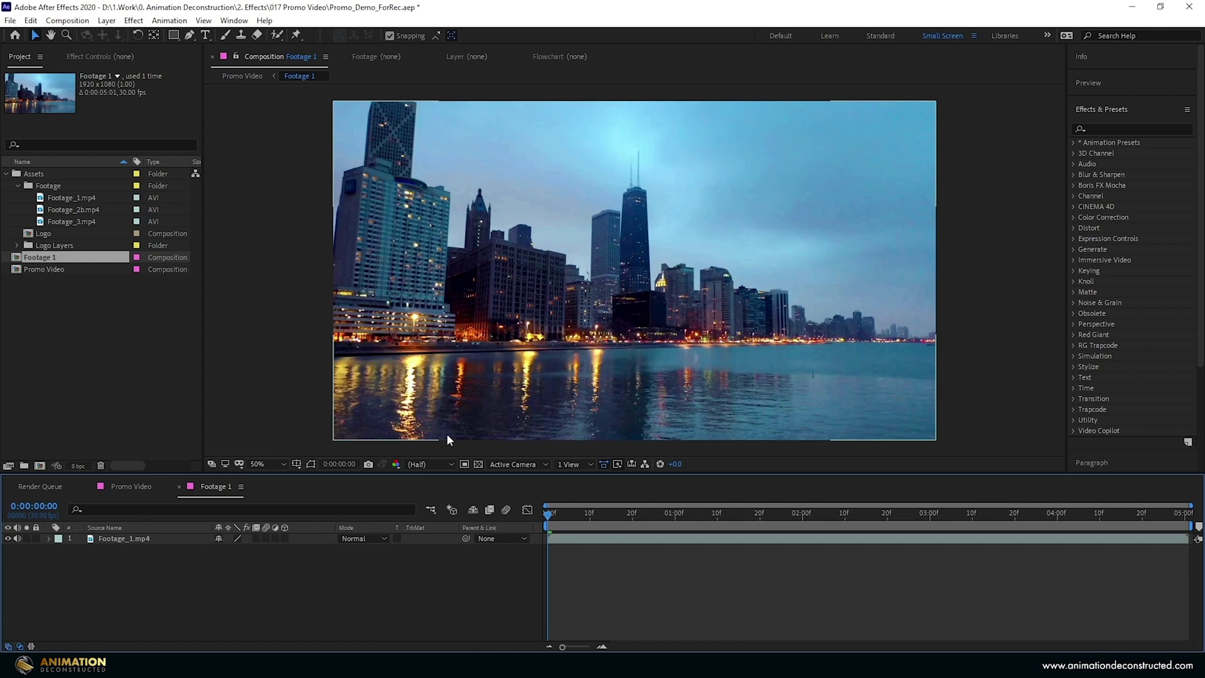
click(129, 538)
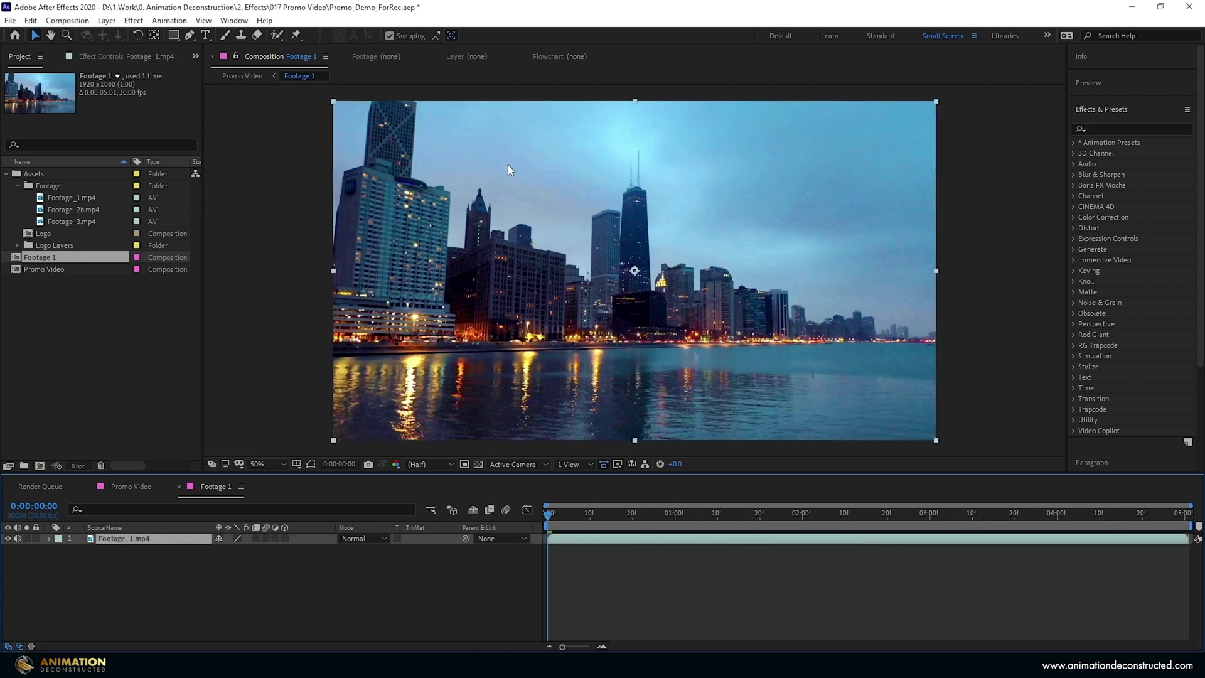
double_click(173, 34)
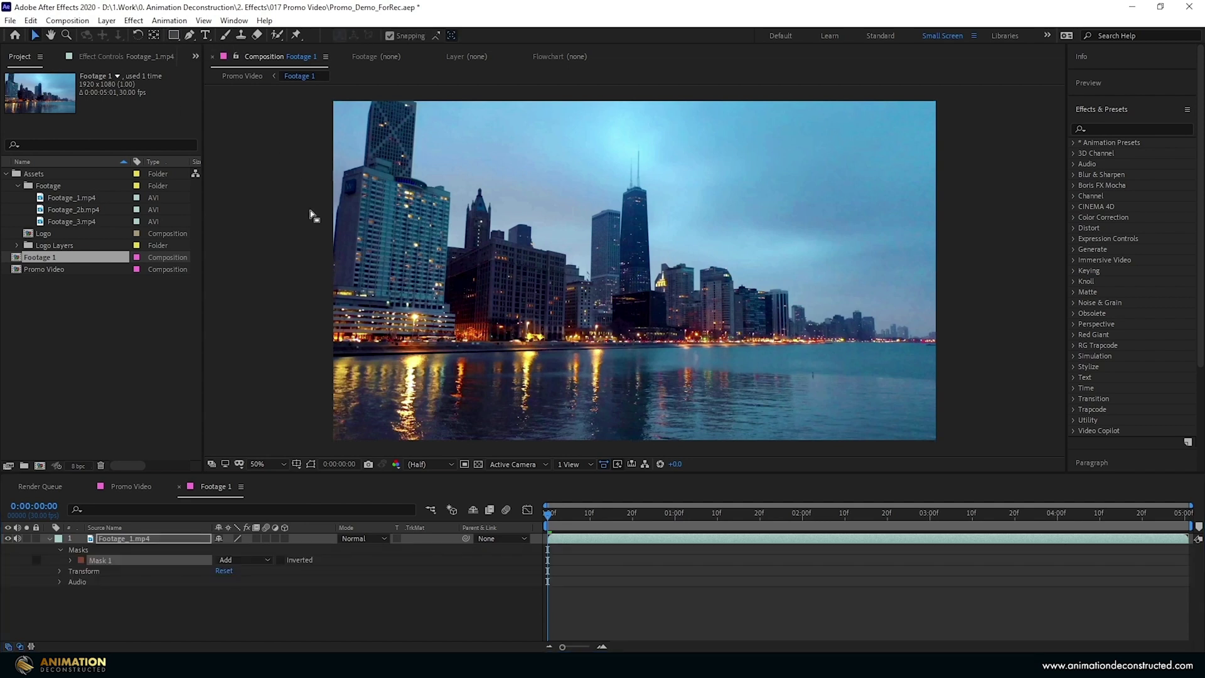
click(311, 465)
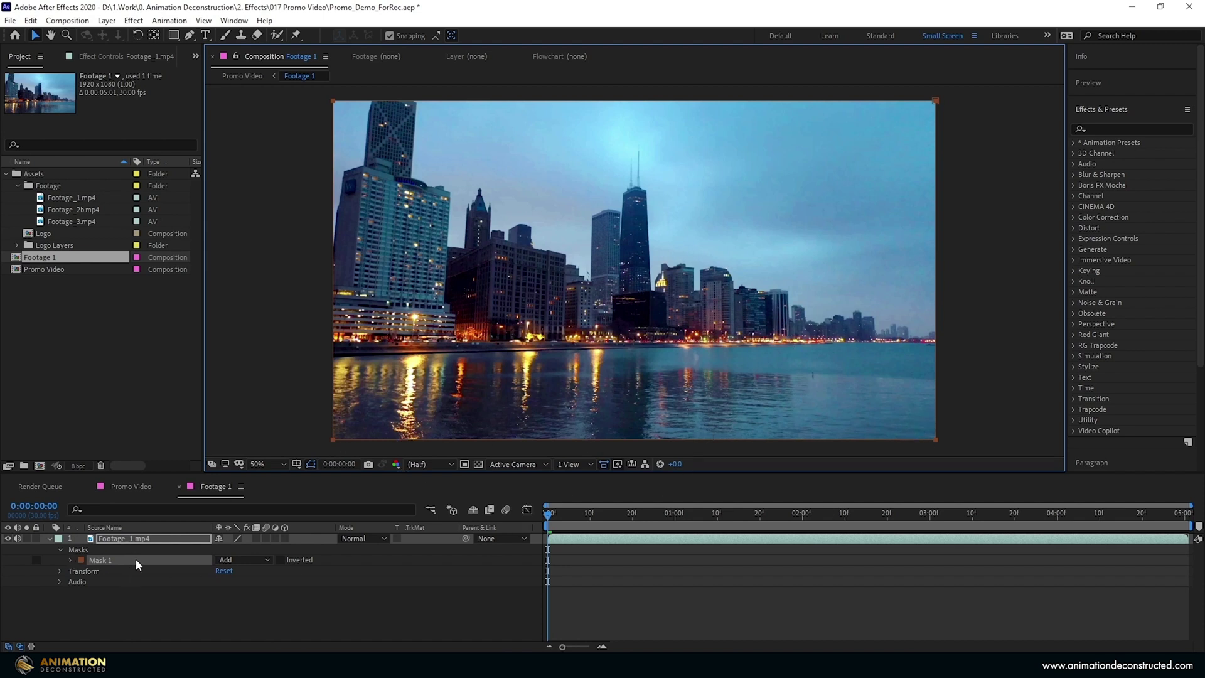
- Set Mask 1's bounding box to Left 384 px and Right 768 px, using one fifth of the 1920 px width
key(m)
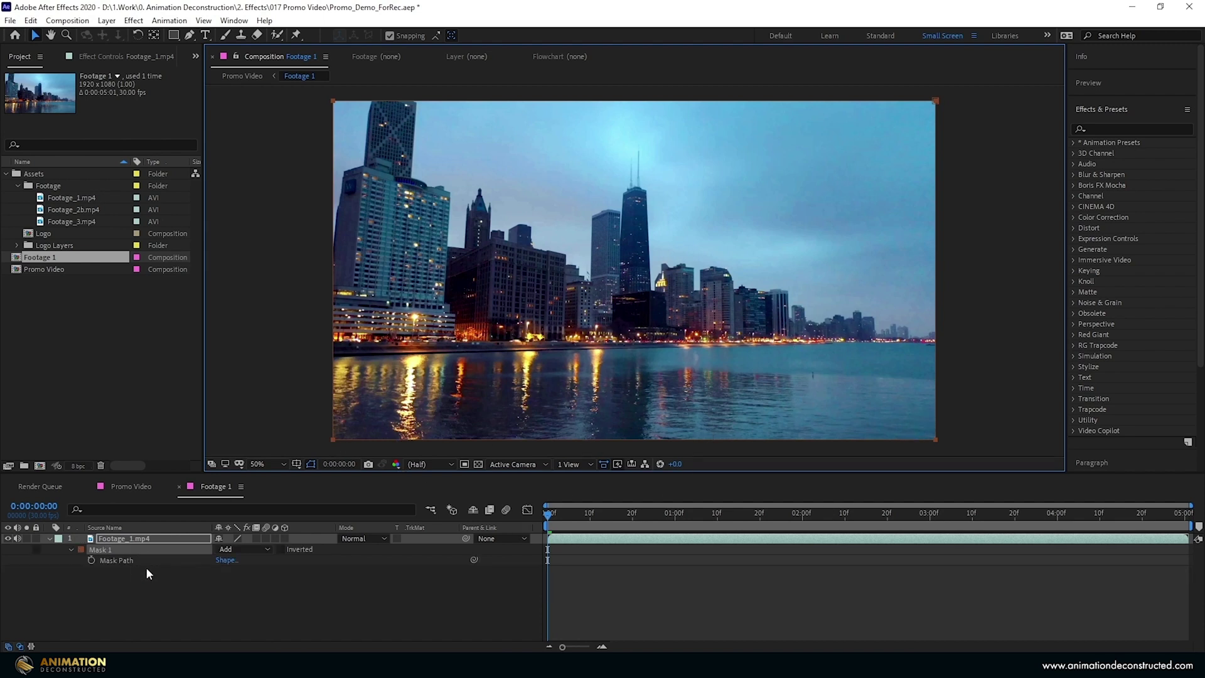
click(224, 560)
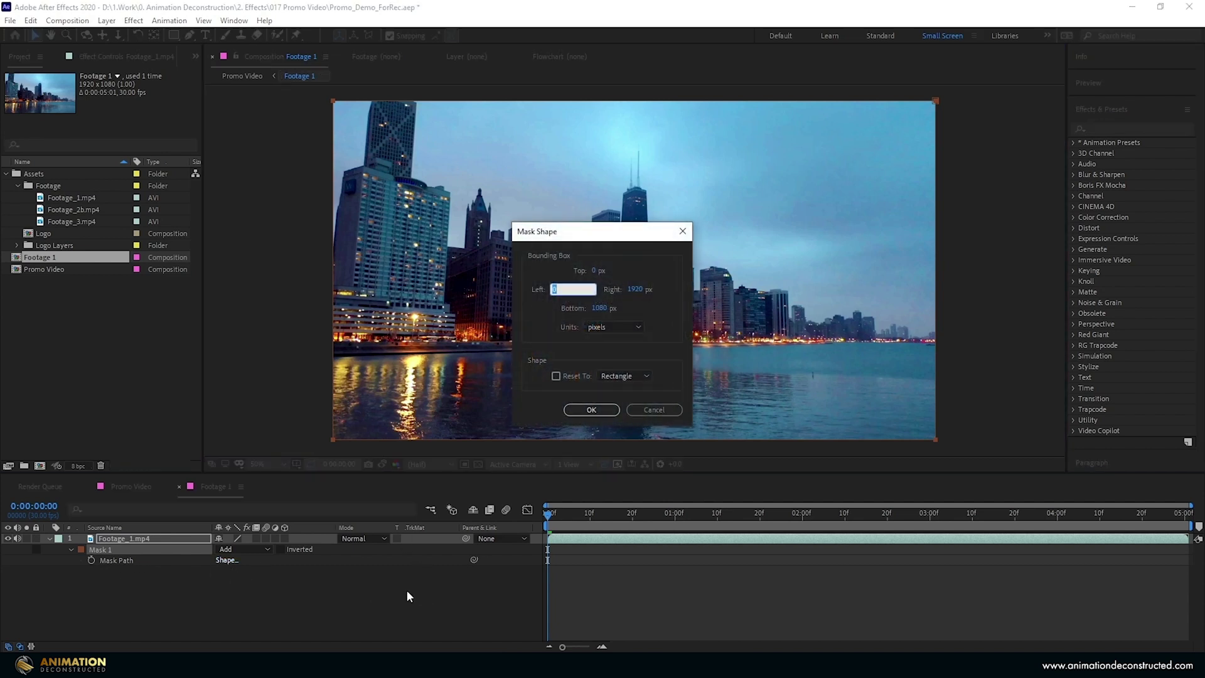
click(637, 290)
key(End)
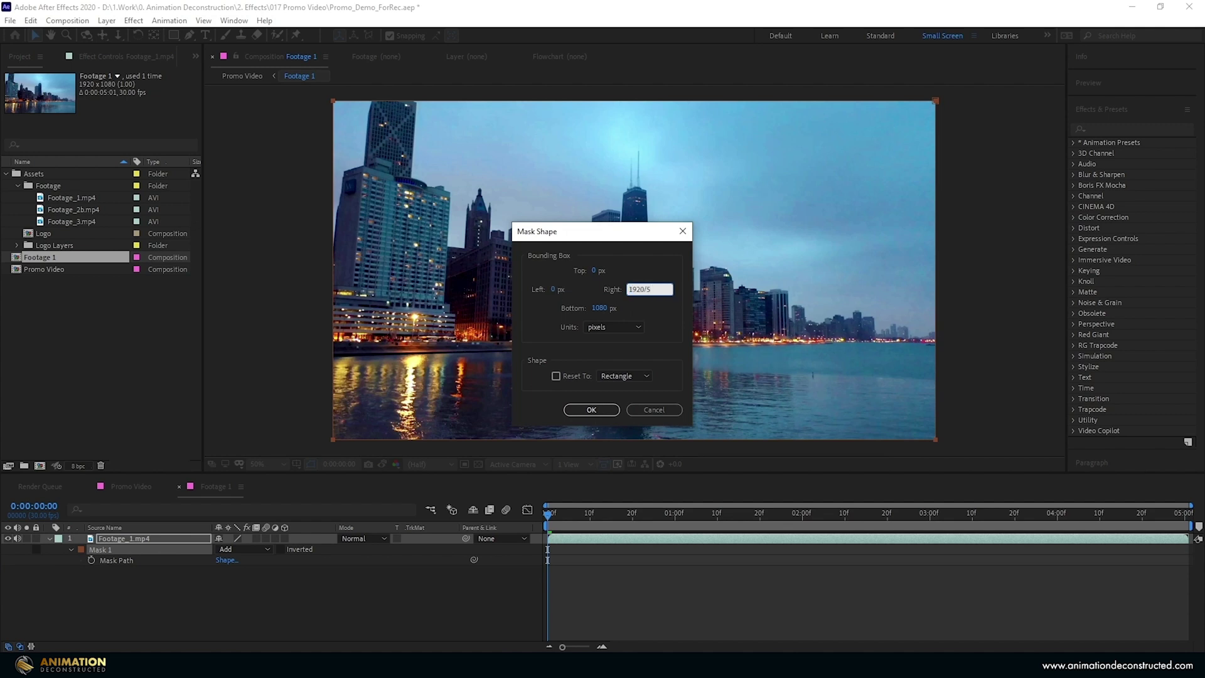
text(/5)
key(Tab)
click(636, 289)
key(Right)
text(+3)
text(84)
key(Tab)
click(561, 289)
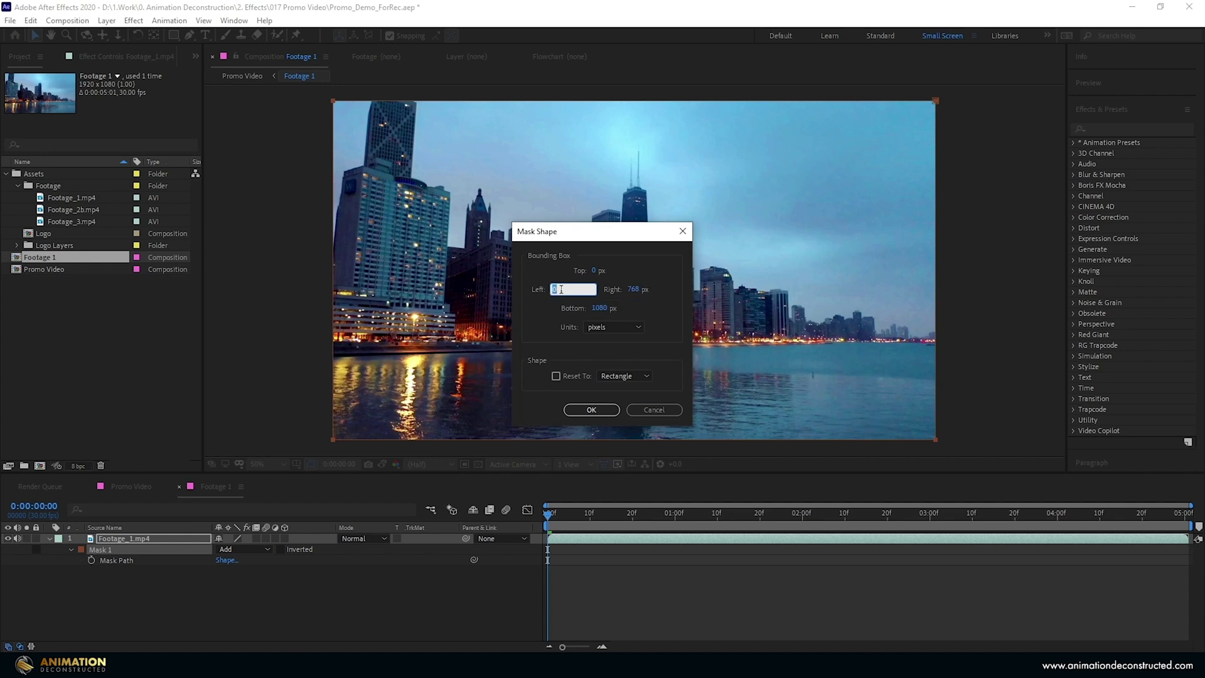
click(591, 410)
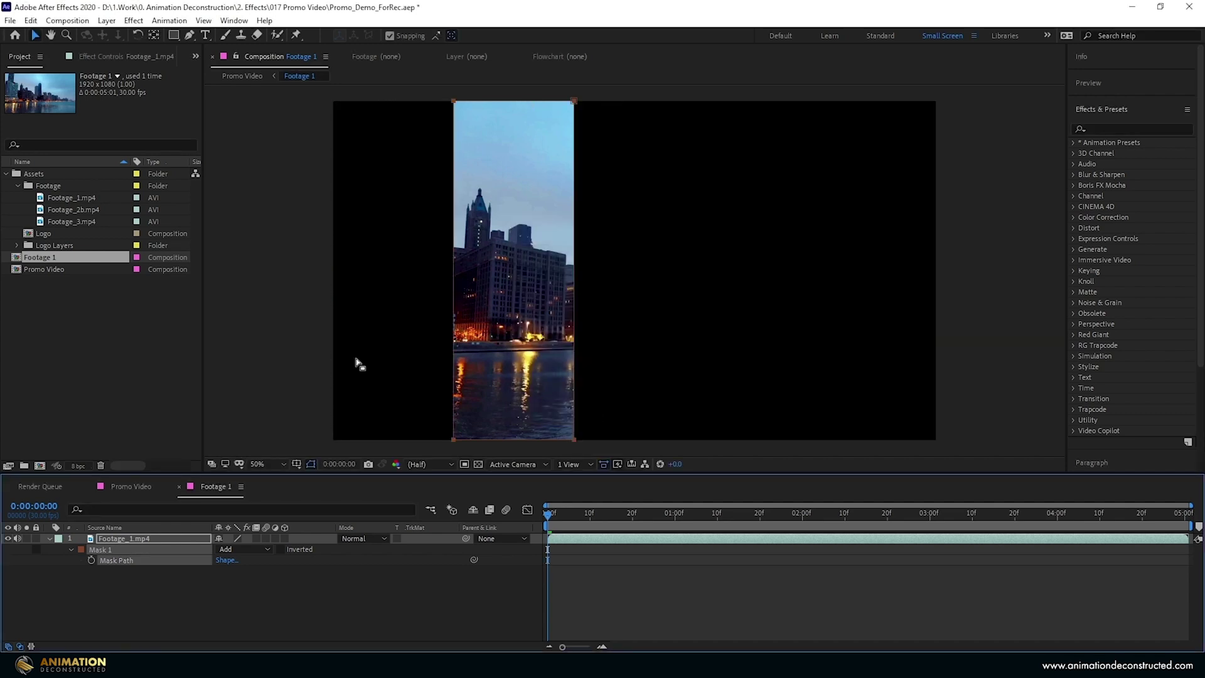
- Duplicate Mask 1 and set the copy's bounding box to Left 1152 px and Right 1536 px
key(ctrl+d)
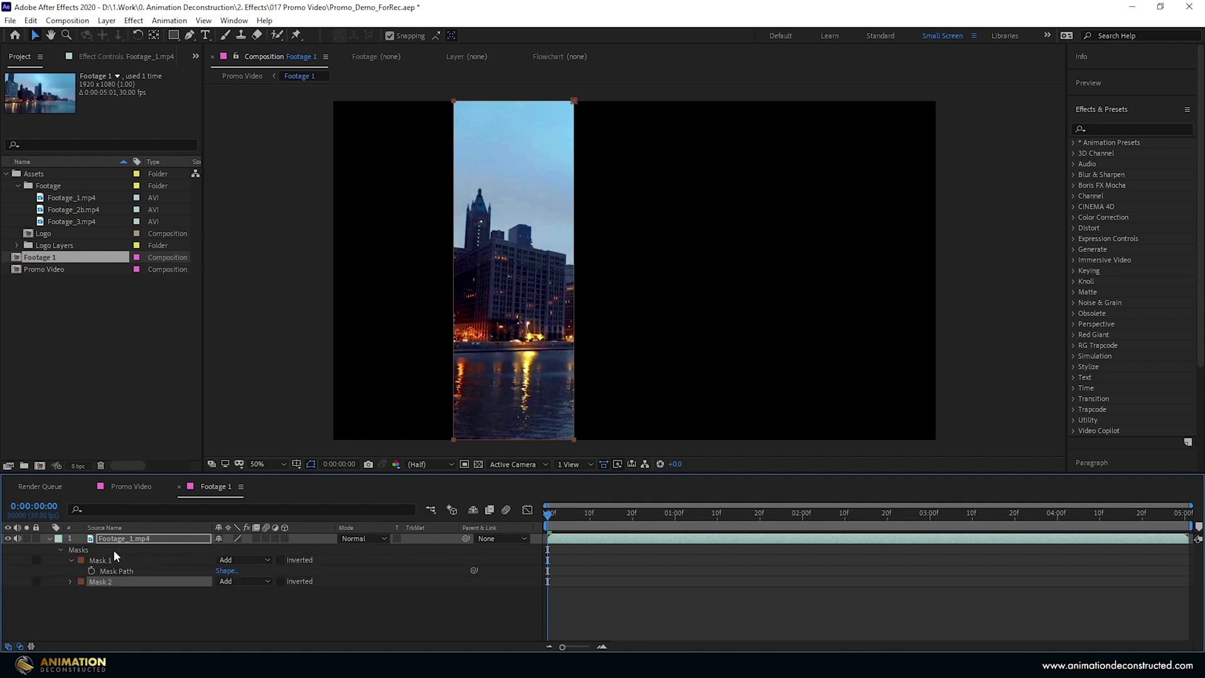
key(m)
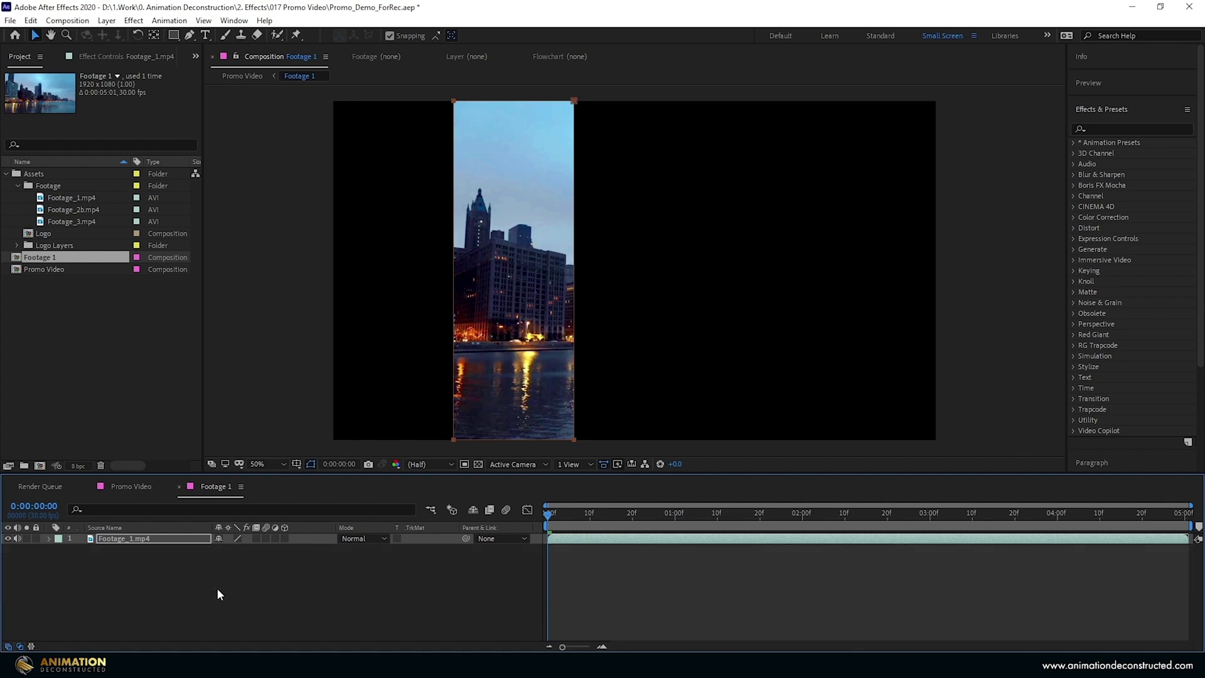
click(226, 582)
click(634, 290)
click(652, 288)
text(+384+384)
key(Tab)
click(555, 289)
click(568, 288)
text(+384+3)
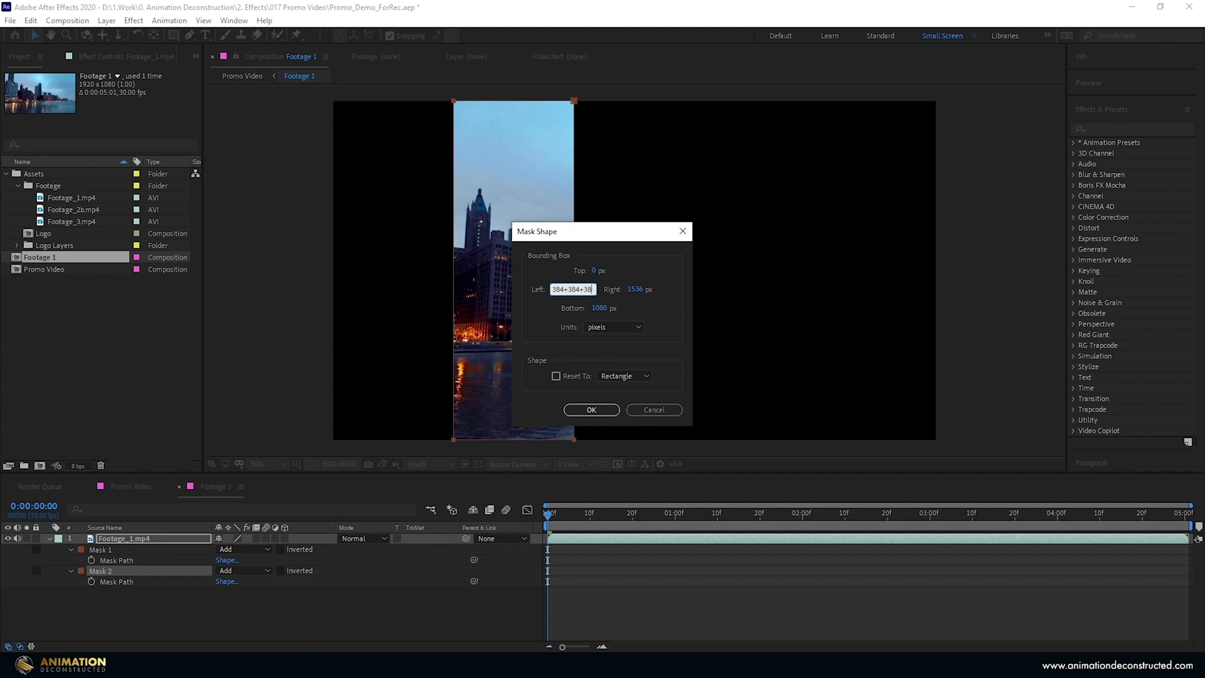
key(Tab)
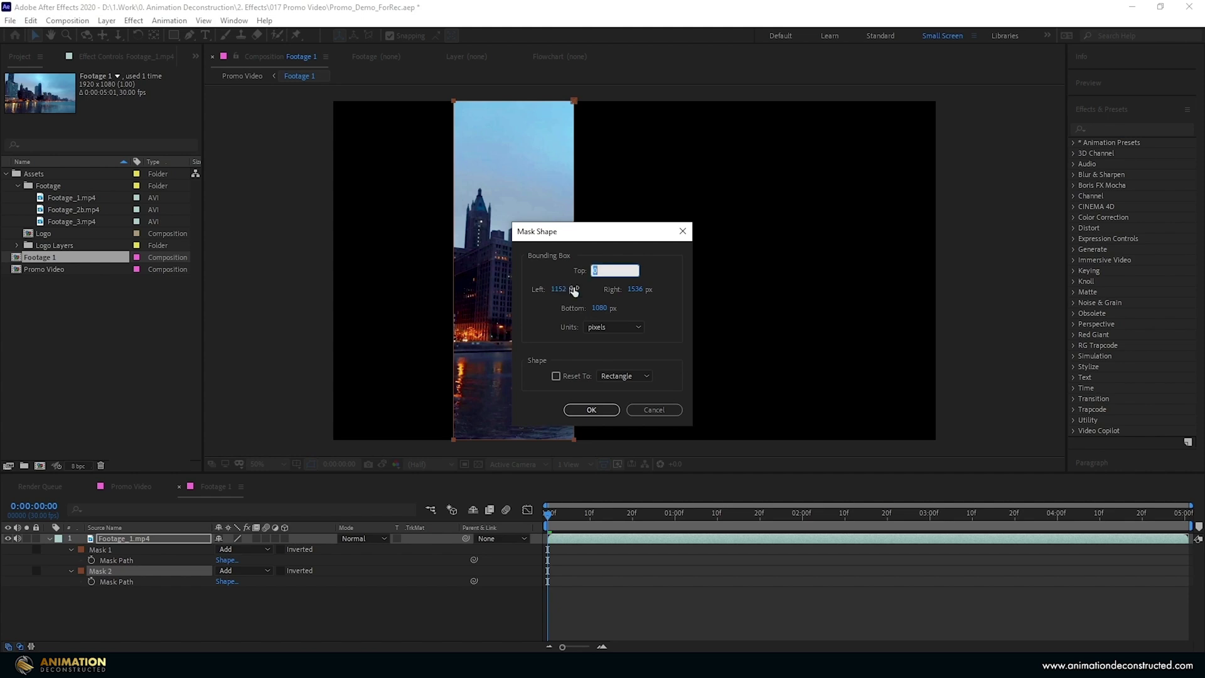
click(590, 409)
- Duplicate the Footage_1.mp4 layer and delete both masks from the lower copy
click(108, 539)
key(ctrl+d)
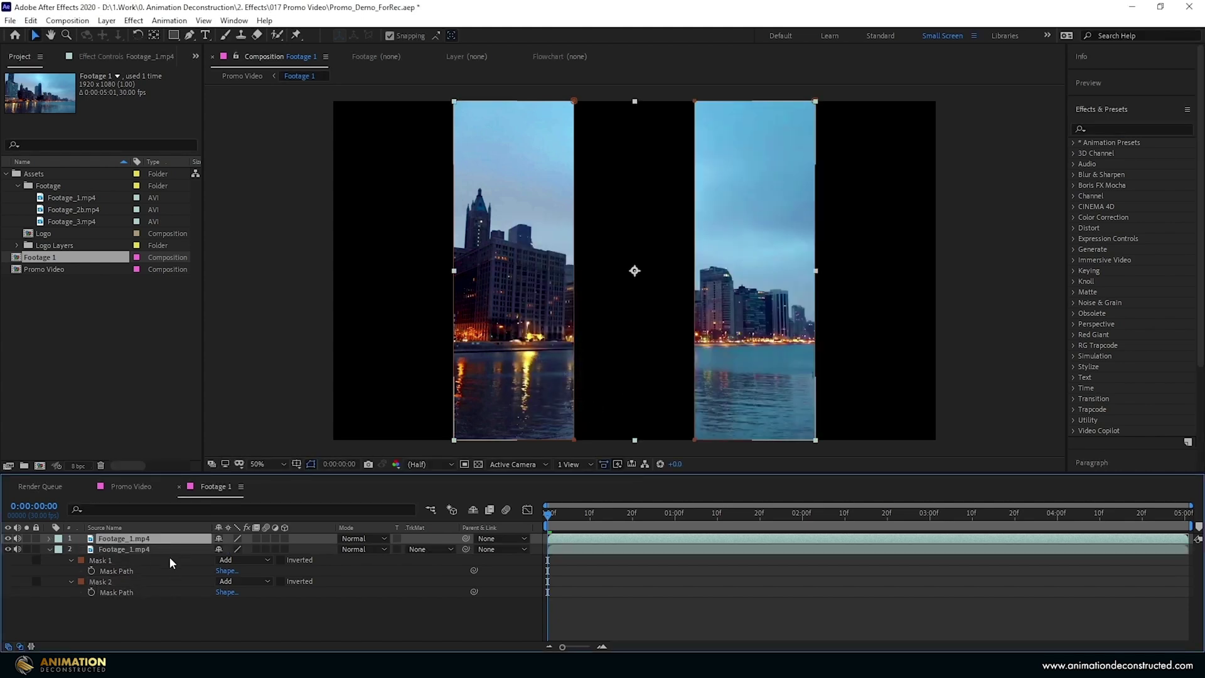
click(116, 558)
shift+click(101, 583)
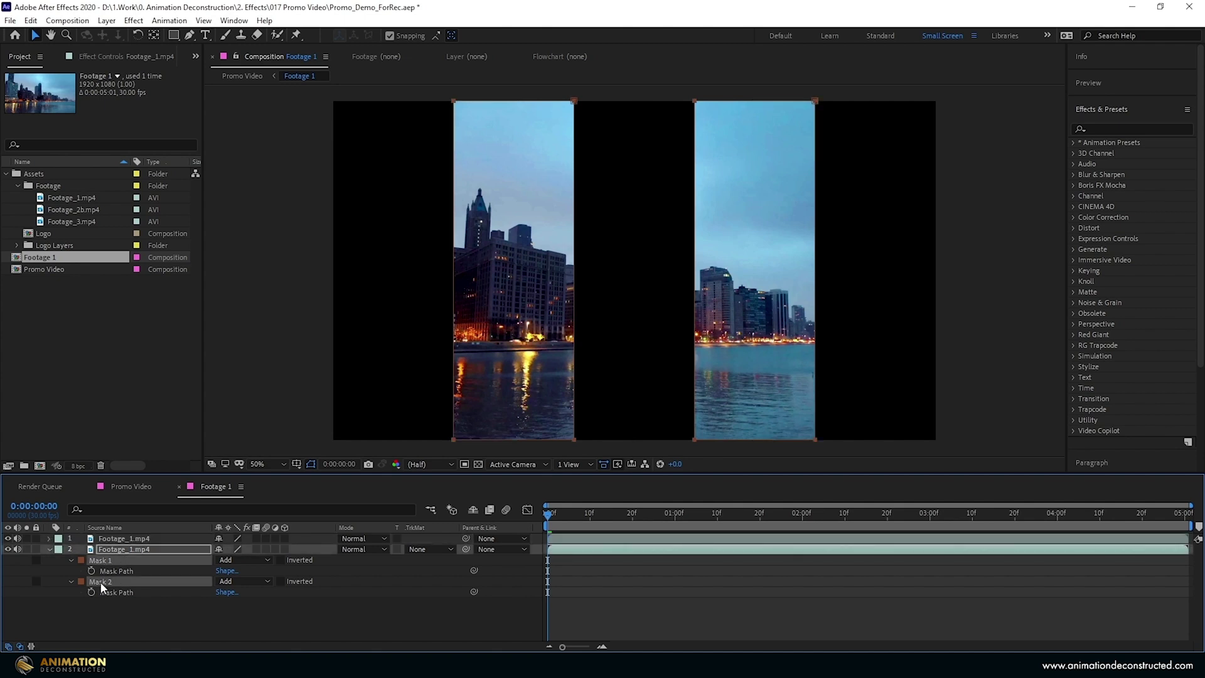
key(Delete)
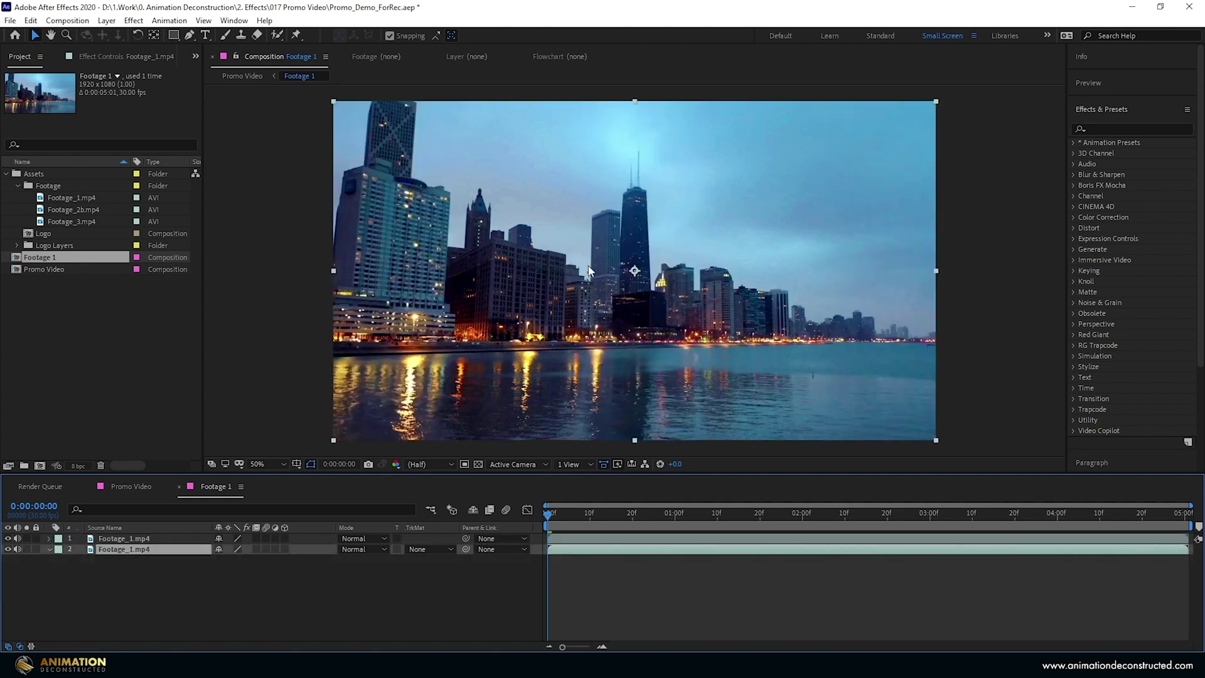
- Keyframe Position on both layers at 0:00:01:10, and set the masked upper layer's Position to 960, 916 at frame 0
shift+click(128, 538)
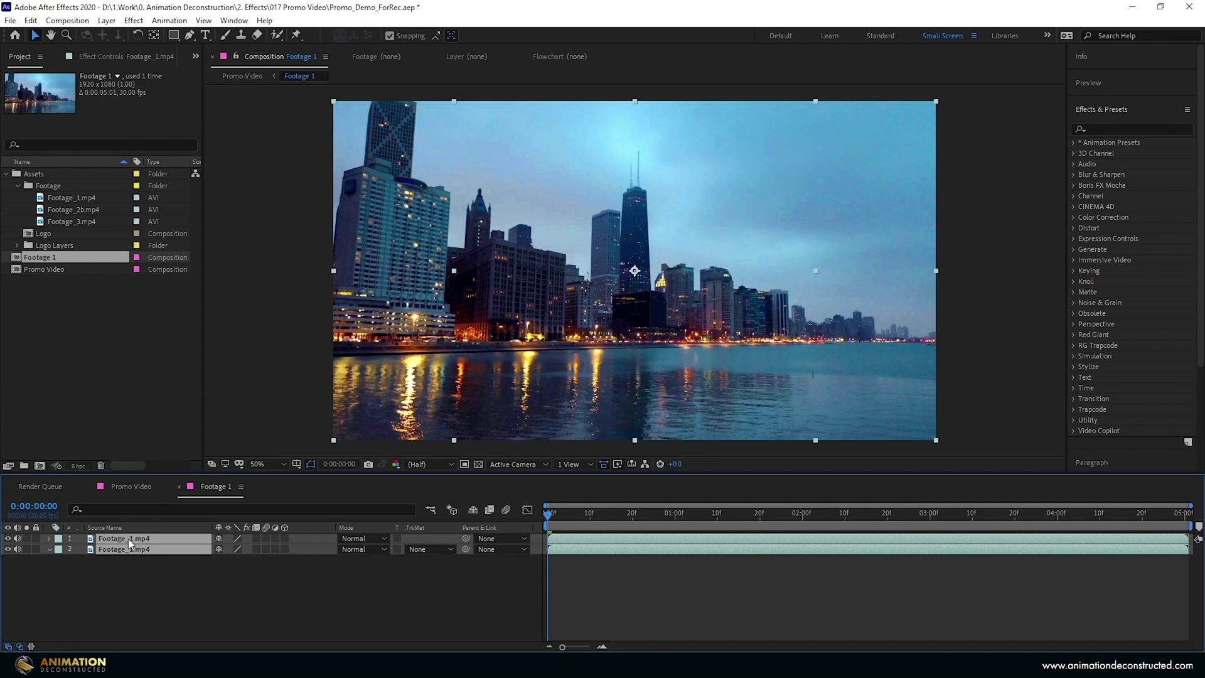
key(u)
click(639, 286)
key(comma)
key(comma)
drag(639, 286, 639, 321)
click(243, 550)
text(916)
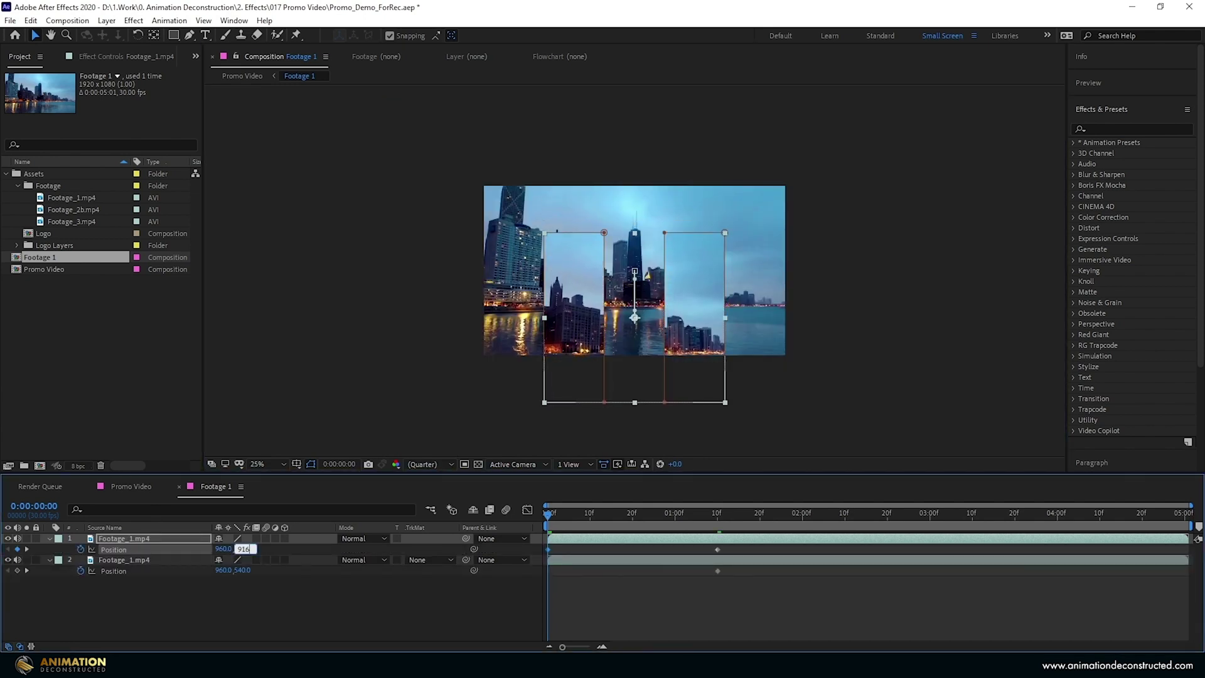
key(Return)
- Set the unmasked lower layer's Position to 960, 110 at frame 0
click(129, 560)
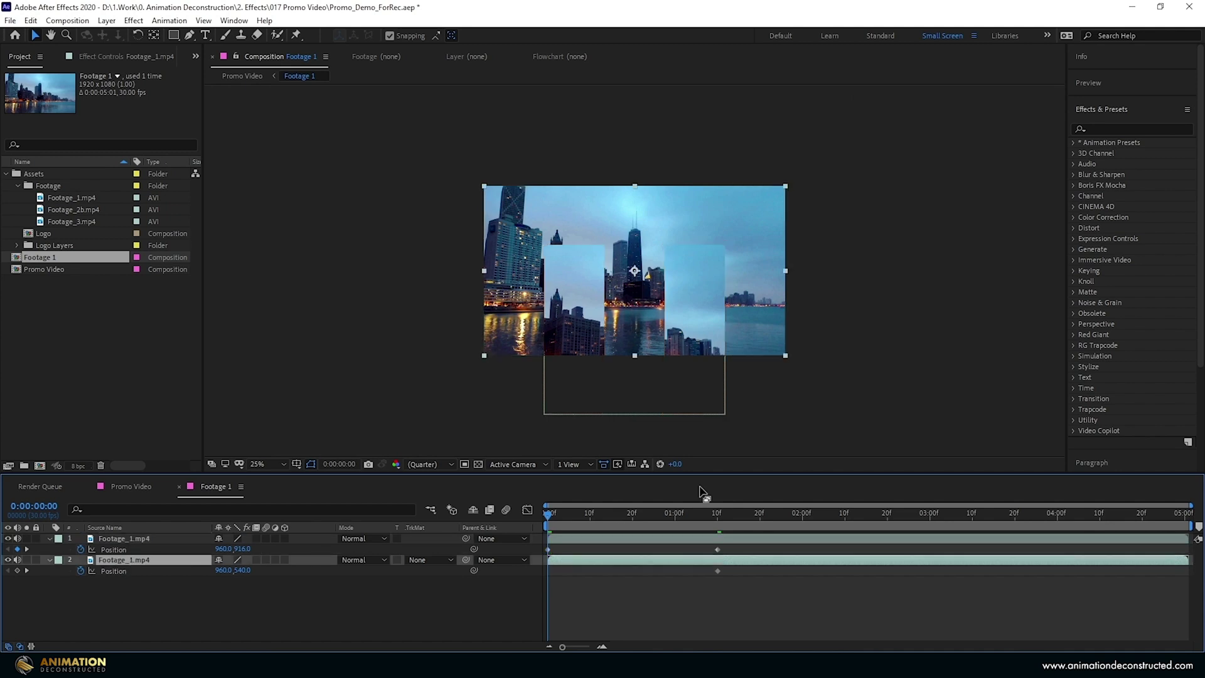
drag(757, 244, 758, 198)
click(243, 570)
text(110)
key(Return)
- Ease all Position keyframes on both layers, lengthen the end keyframes' influence in the speed graph, and preview the motion
drag(740, 587, 522, 547)
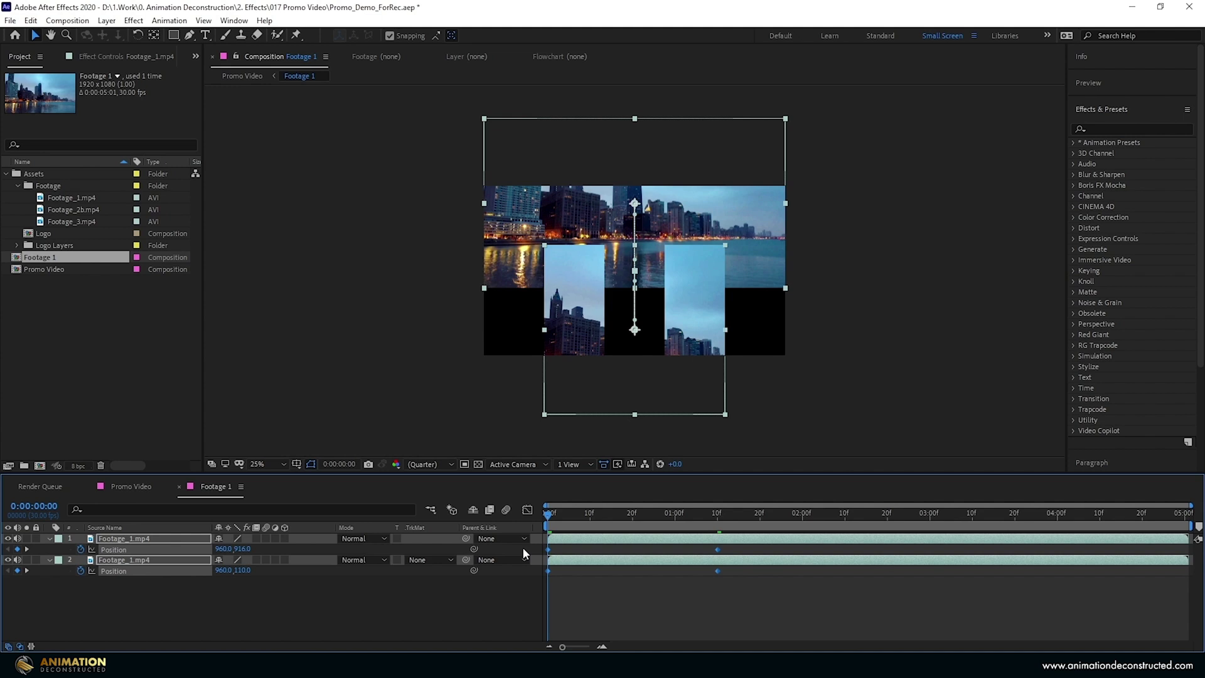
click(528, 510)
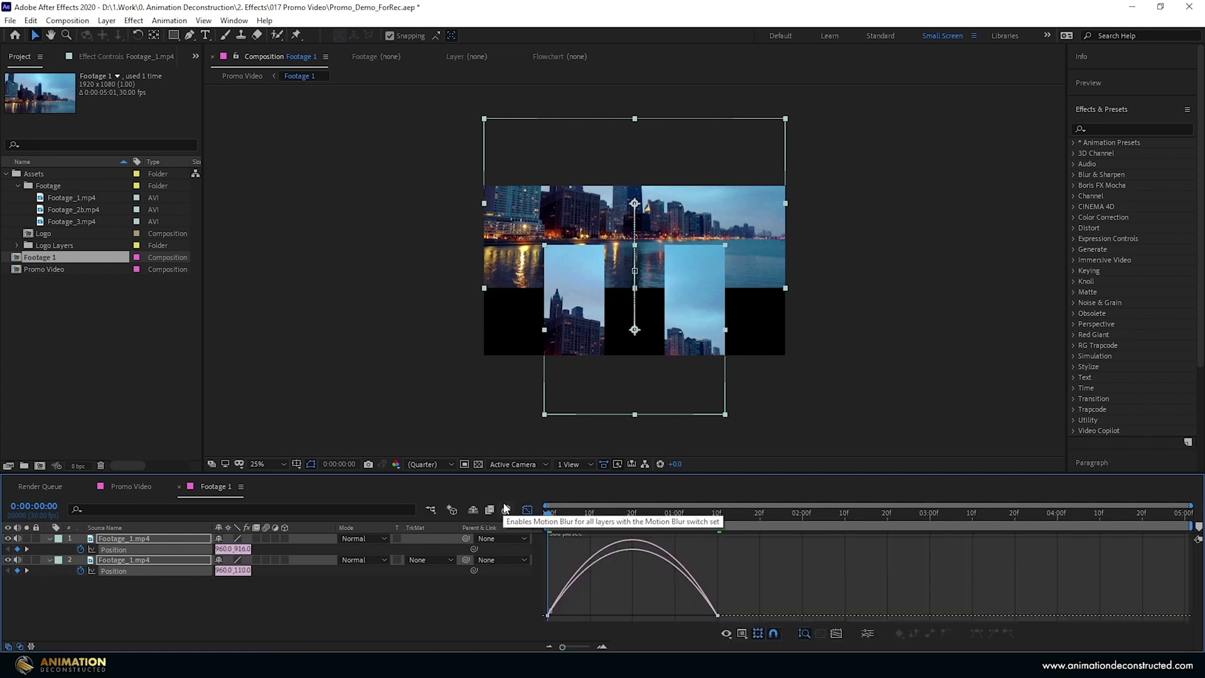
click(745, 635)
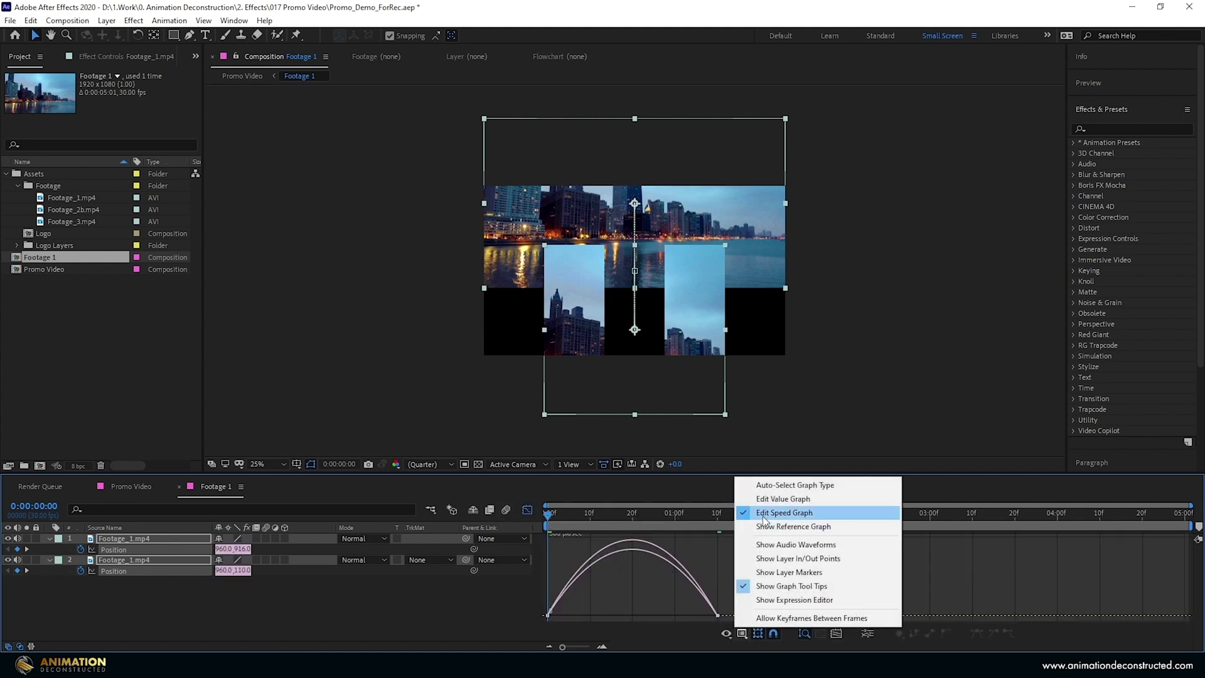
click(745, 636)
drag(756, 601, 529, 606)
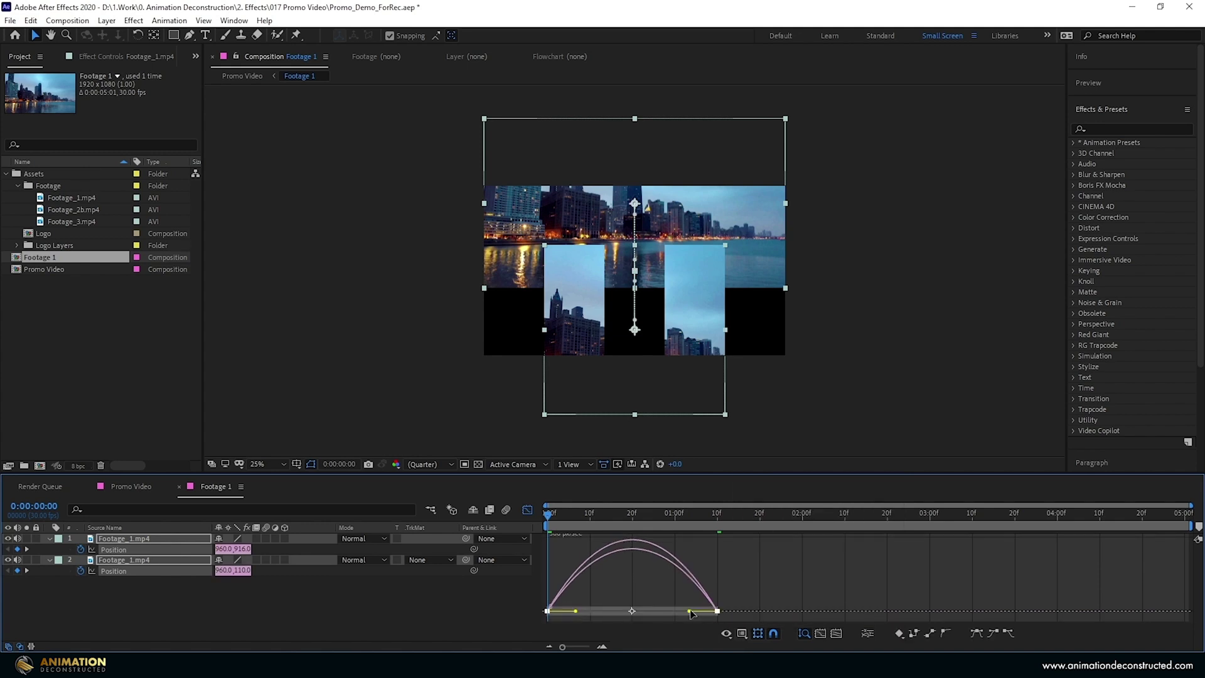
drag(690, 611, 659, 612)
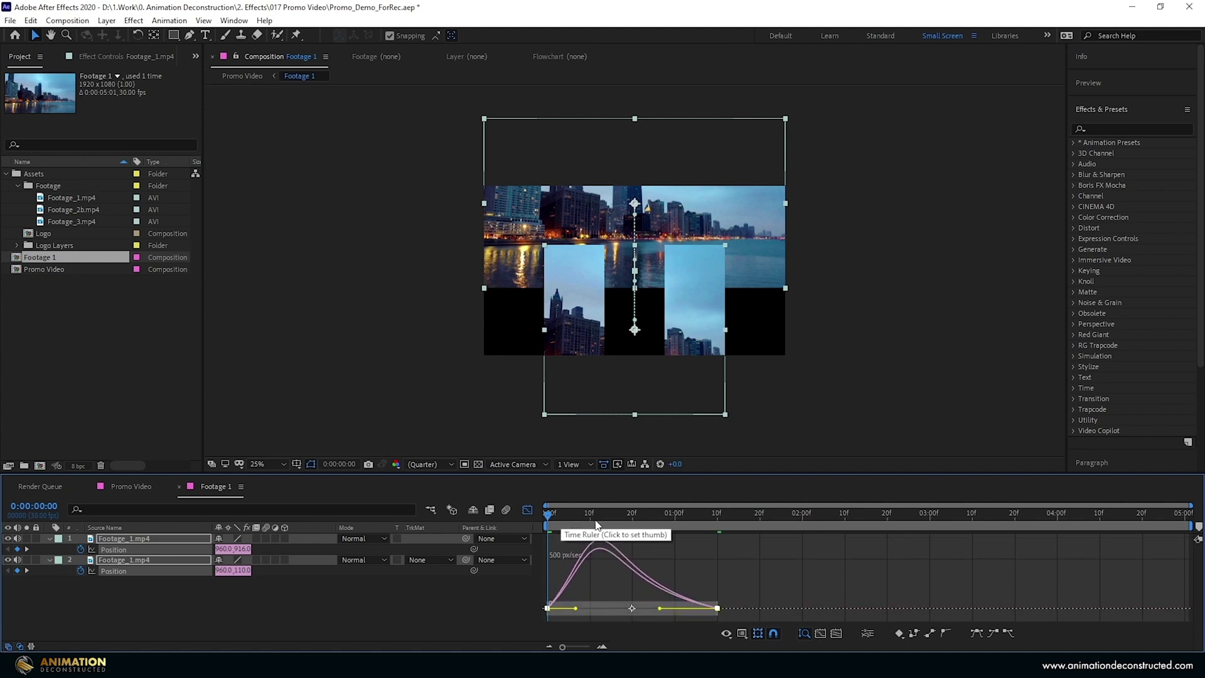
key(space)
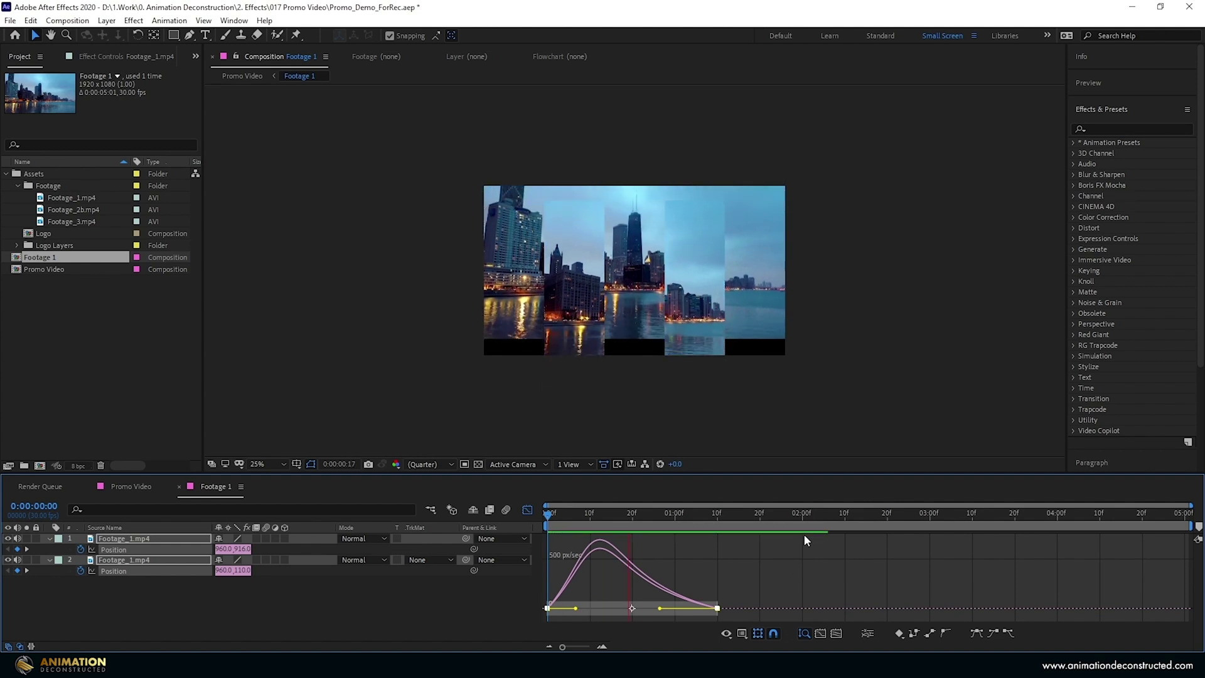
key(space)
key(shift+F3)
- Apply the CC RepeTile effect to the unmasked lower Footage_1.mp4 layer
click(602, 237)
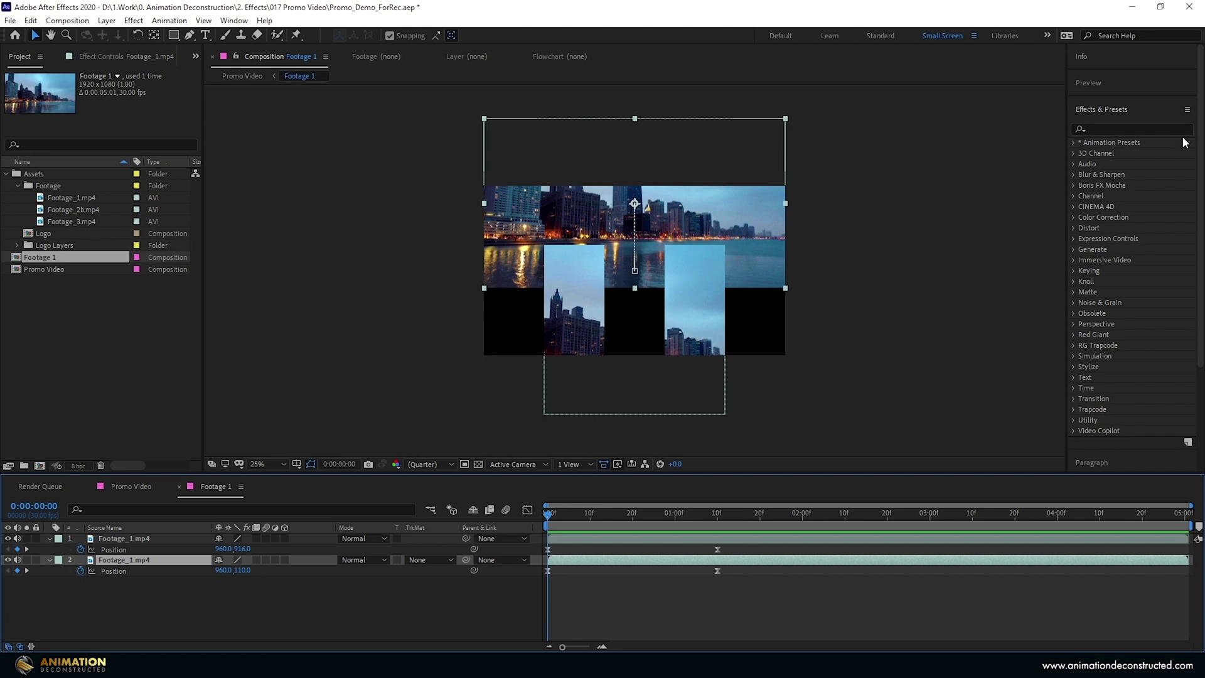
click(1134, 128)
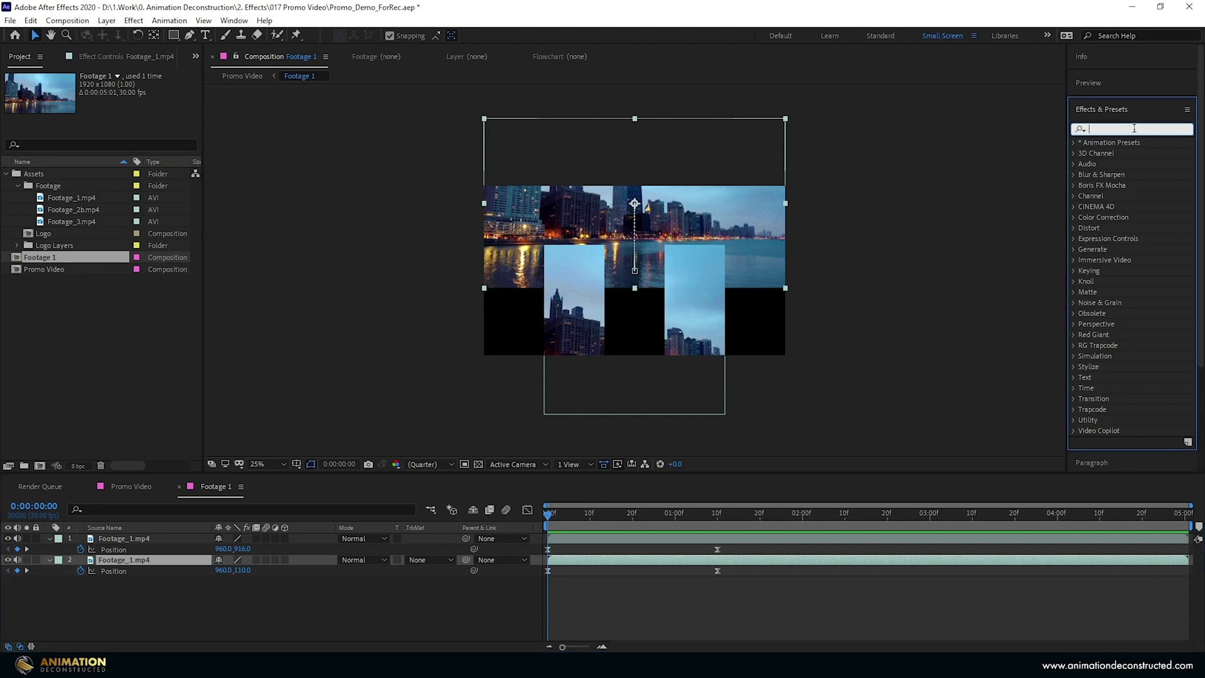
text(cc rep)
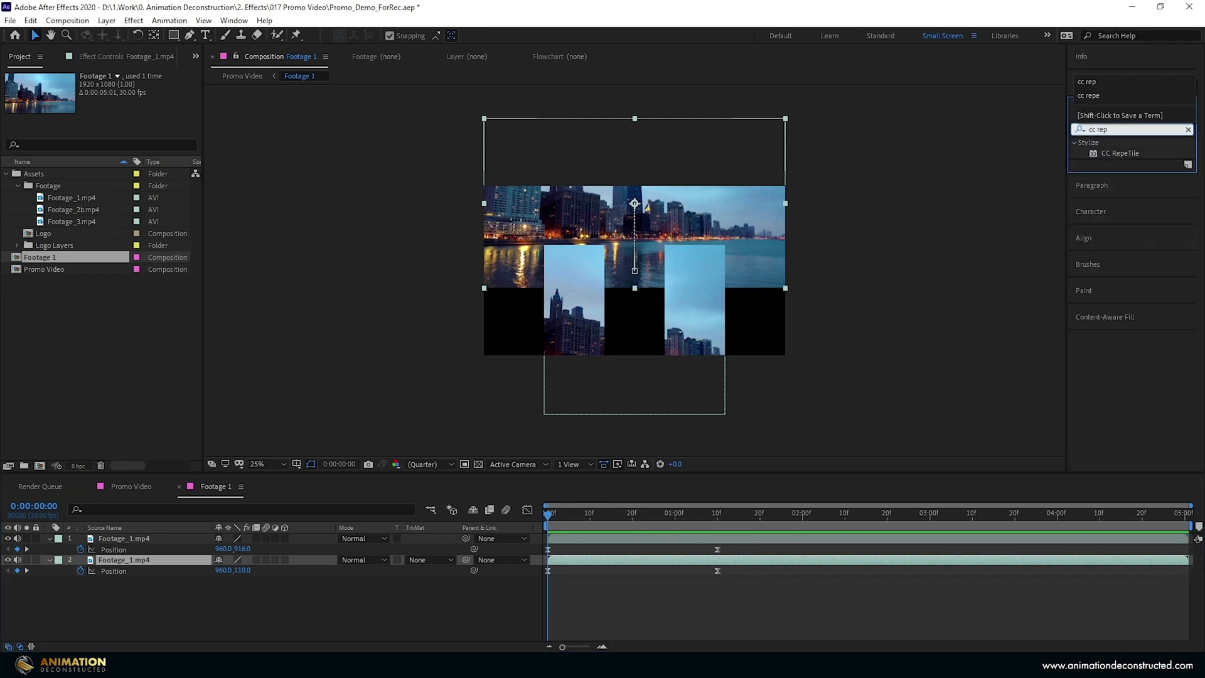
double_click(1122, 154)
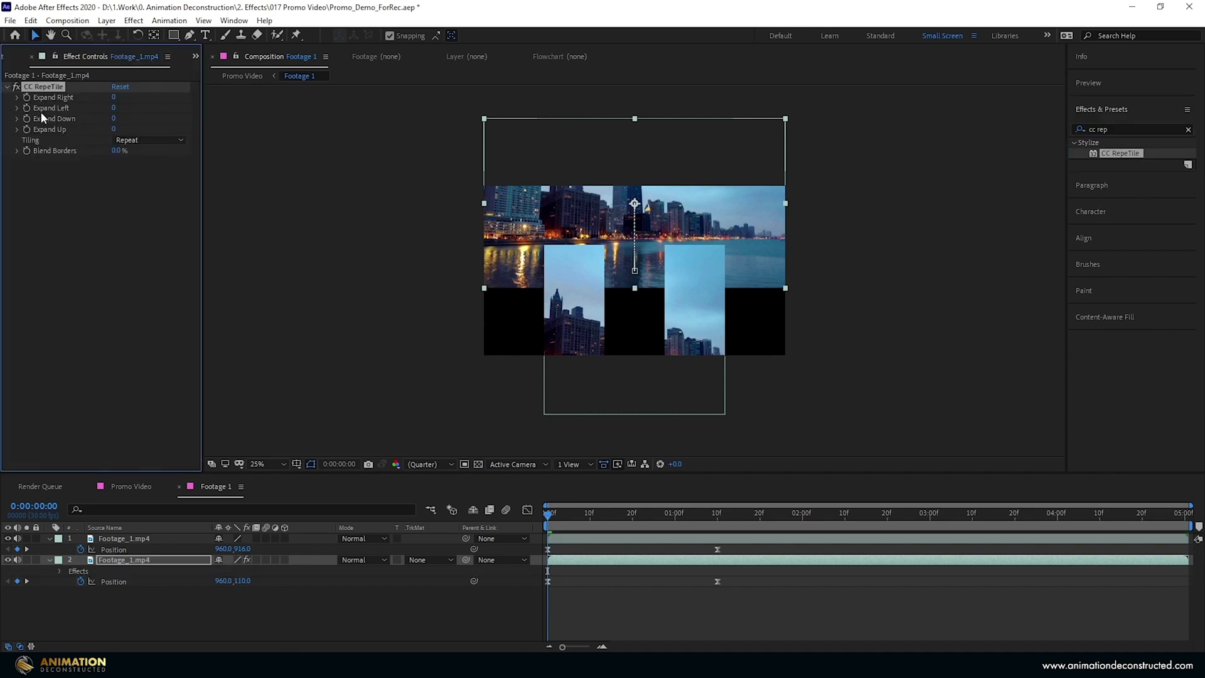
- Set CC RepeTile's Expand Down to 454 and Tiling to Unfold on the unmasked lower Footage_1.mp4 layer
drag(112, 121, 421, 153)
click(154, 140)
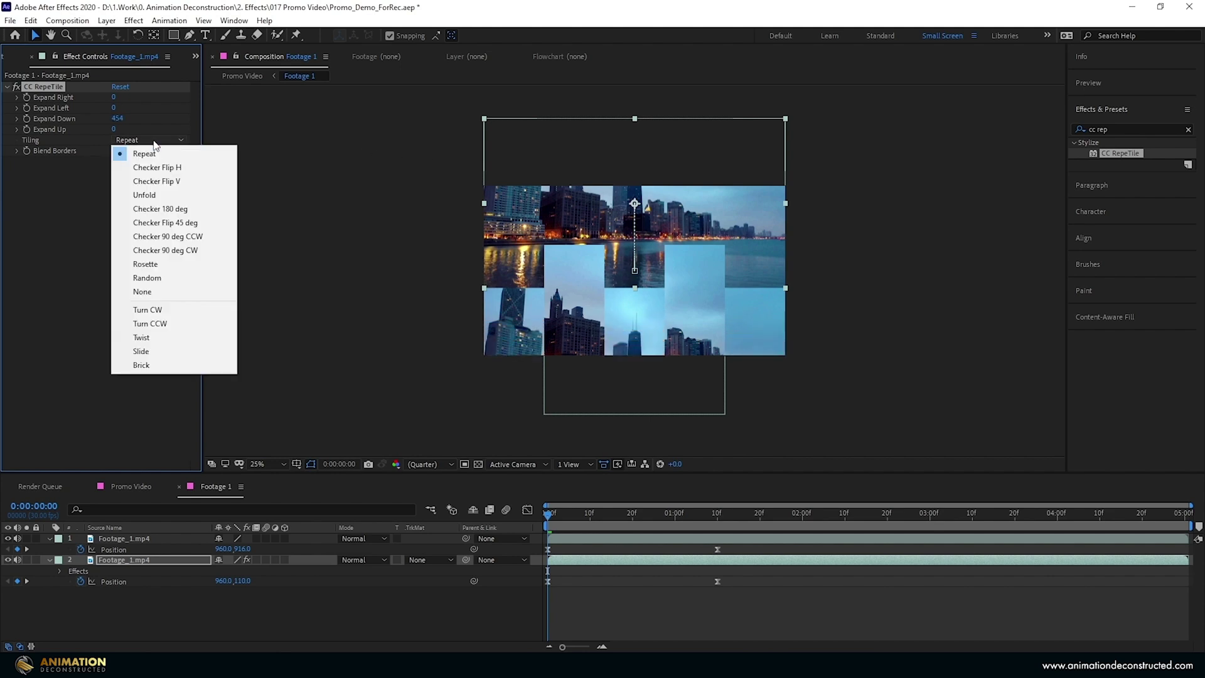
click(154, 195)
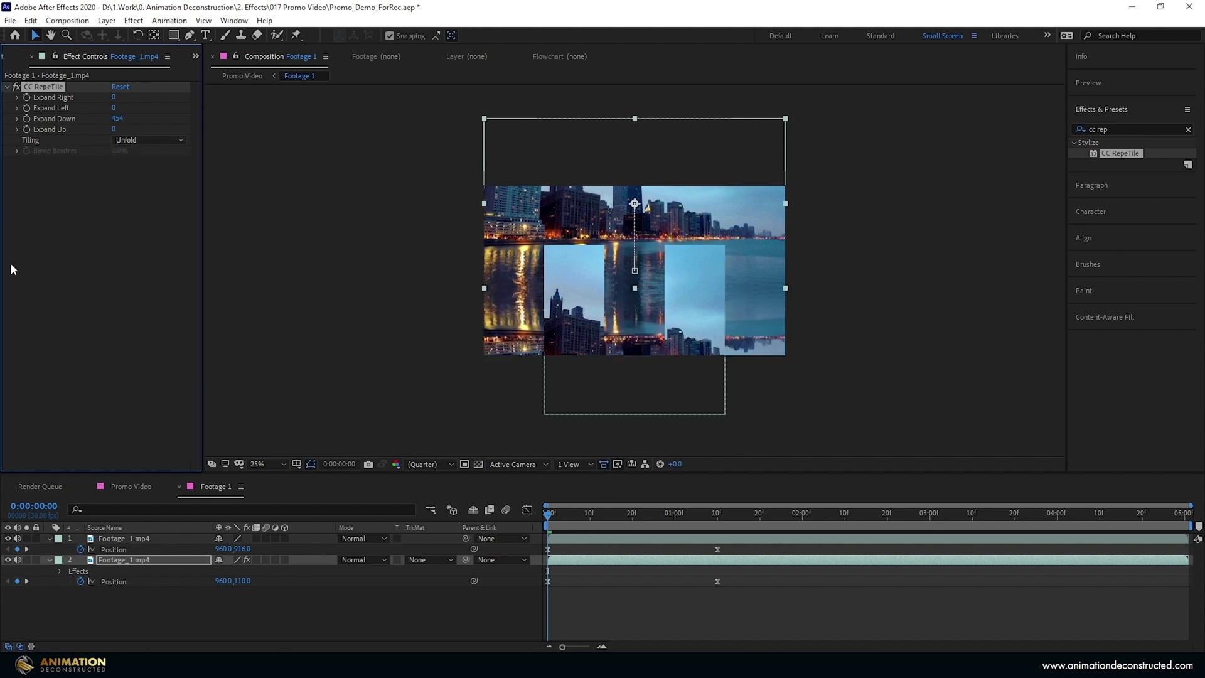
- Apply CC RepeTile to the masked upper Footage_1.mp4 layer with Expand Up 462 and Unfold tiling
click(129, 539)
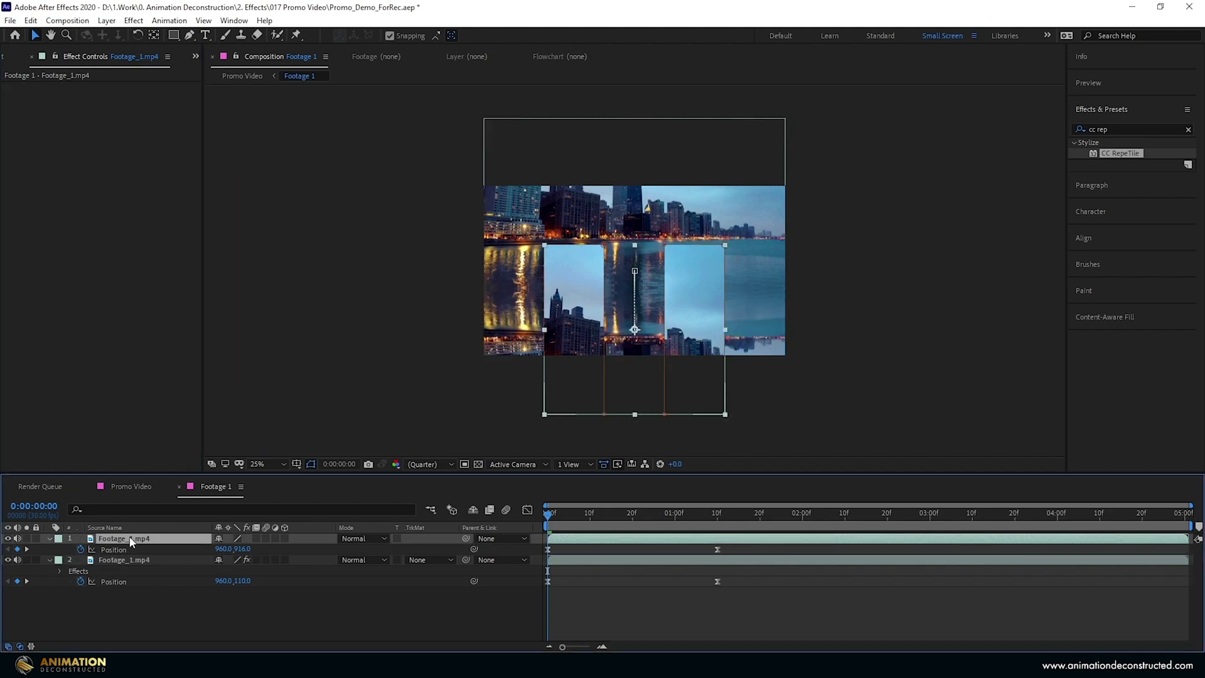
double_click(1126, 155)
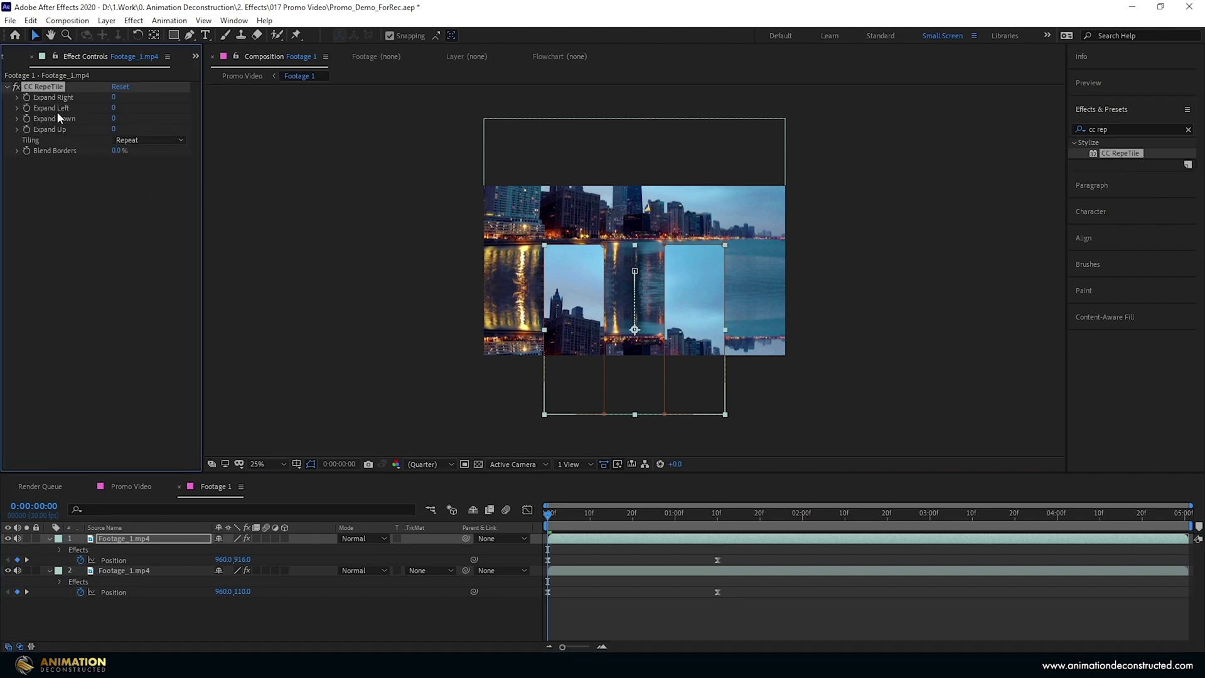
click(113, 129)
text(462)
key(Return)
click(135, 139)
click(144, 195)
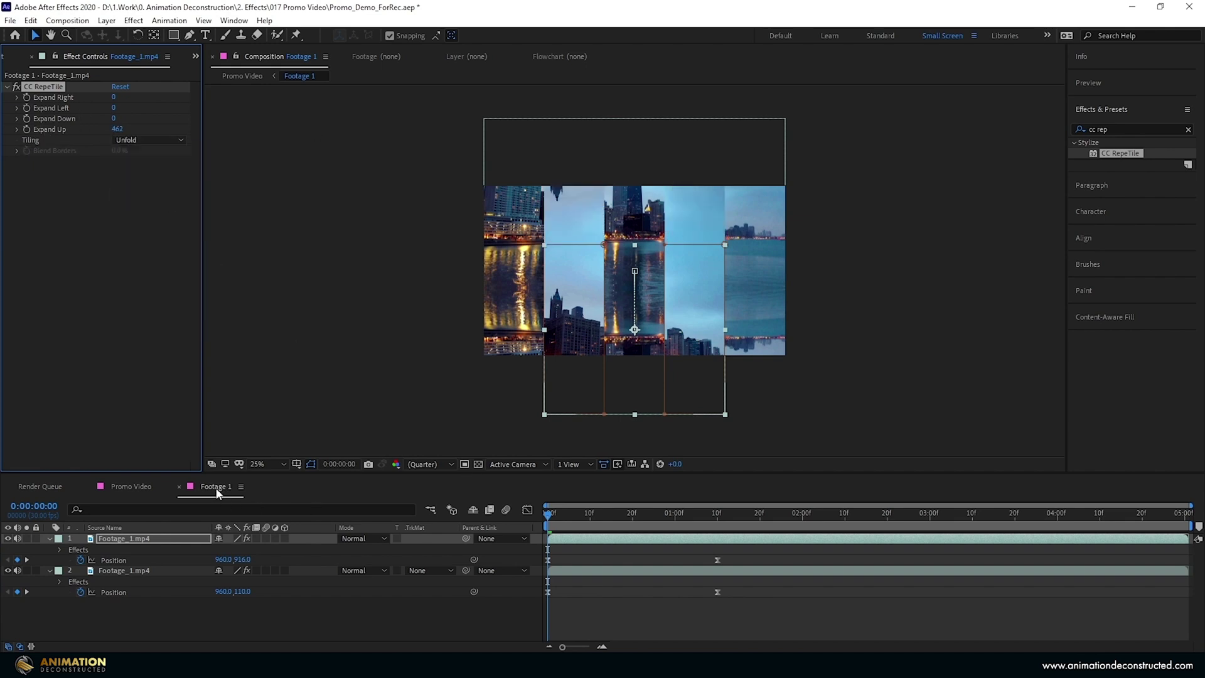
- Return to the Promo Video composition and add a Scale keyframe to the Footage 1 layer at 0:00:00:20
click(180, 487)
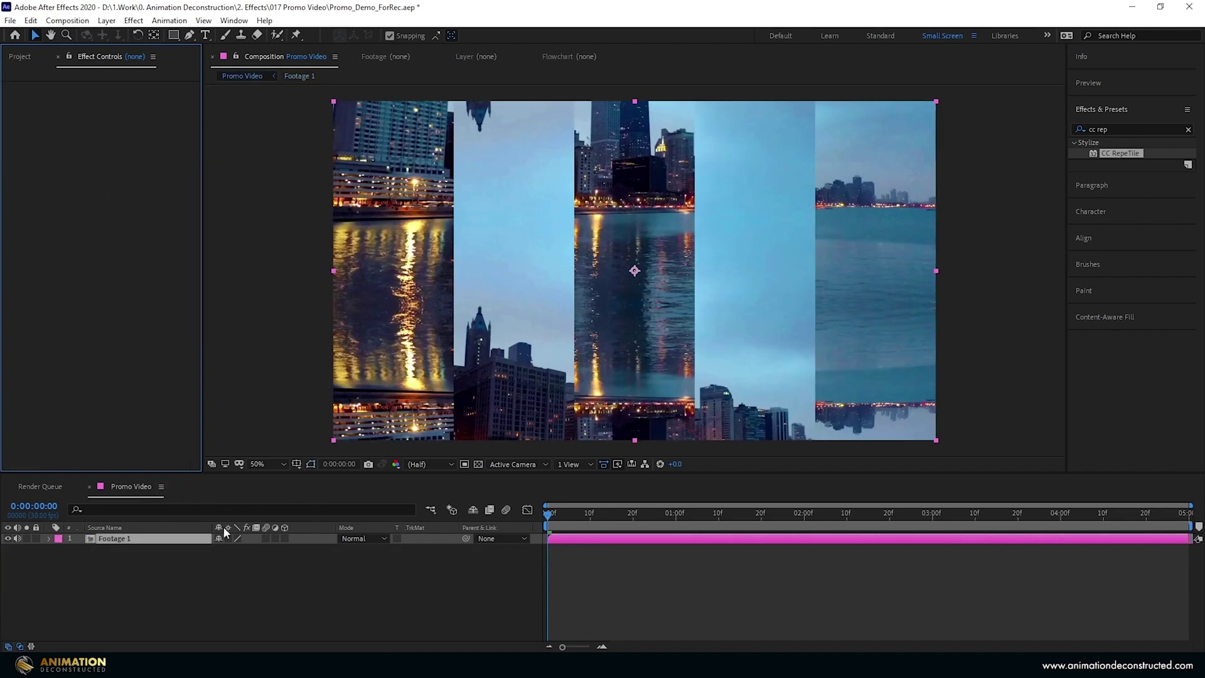
click(183, 541)
key(s)
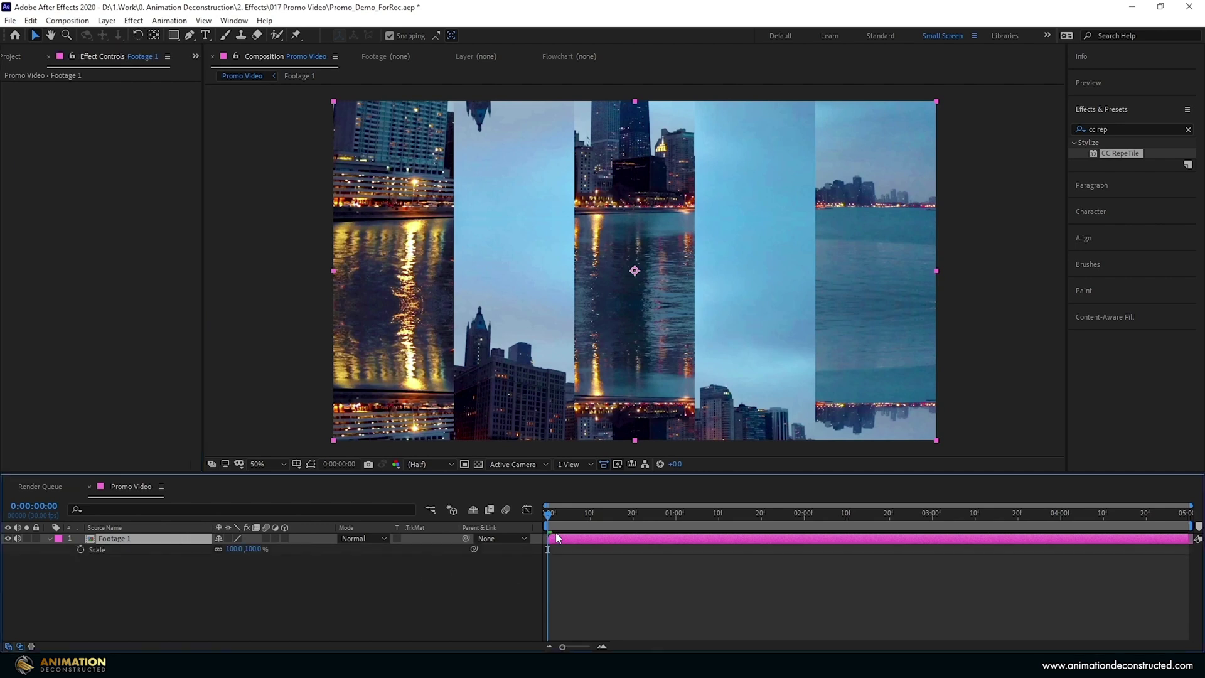
click(635, 524)
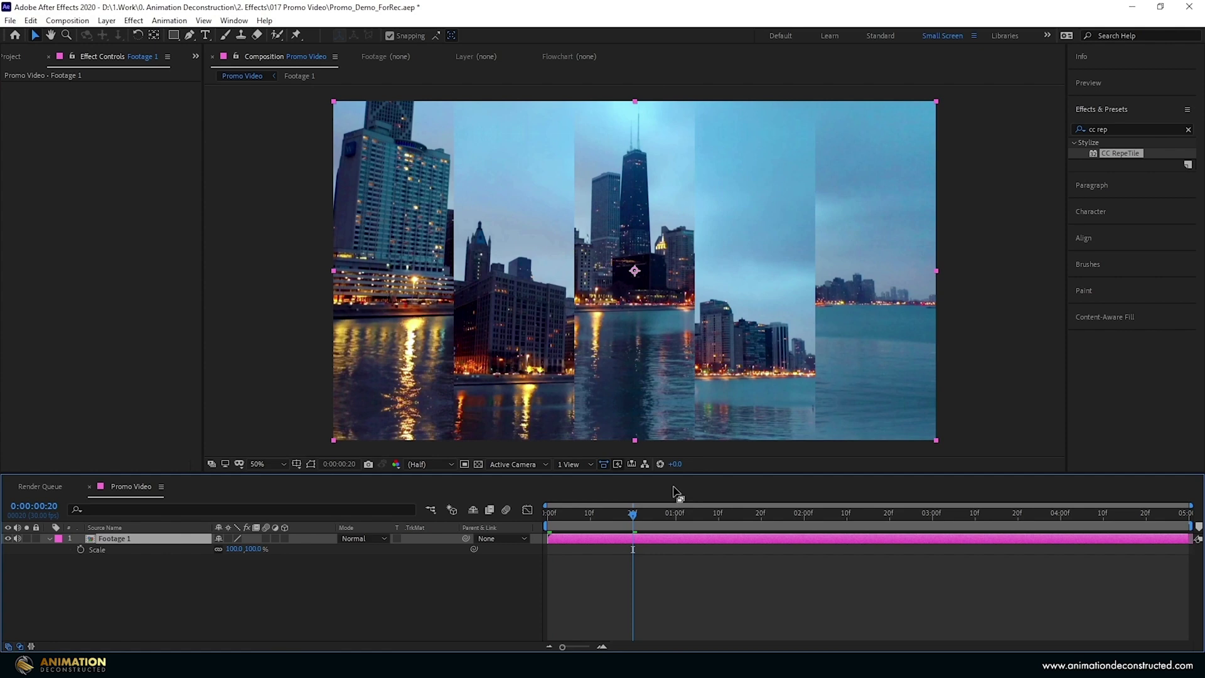
click(80, 549)
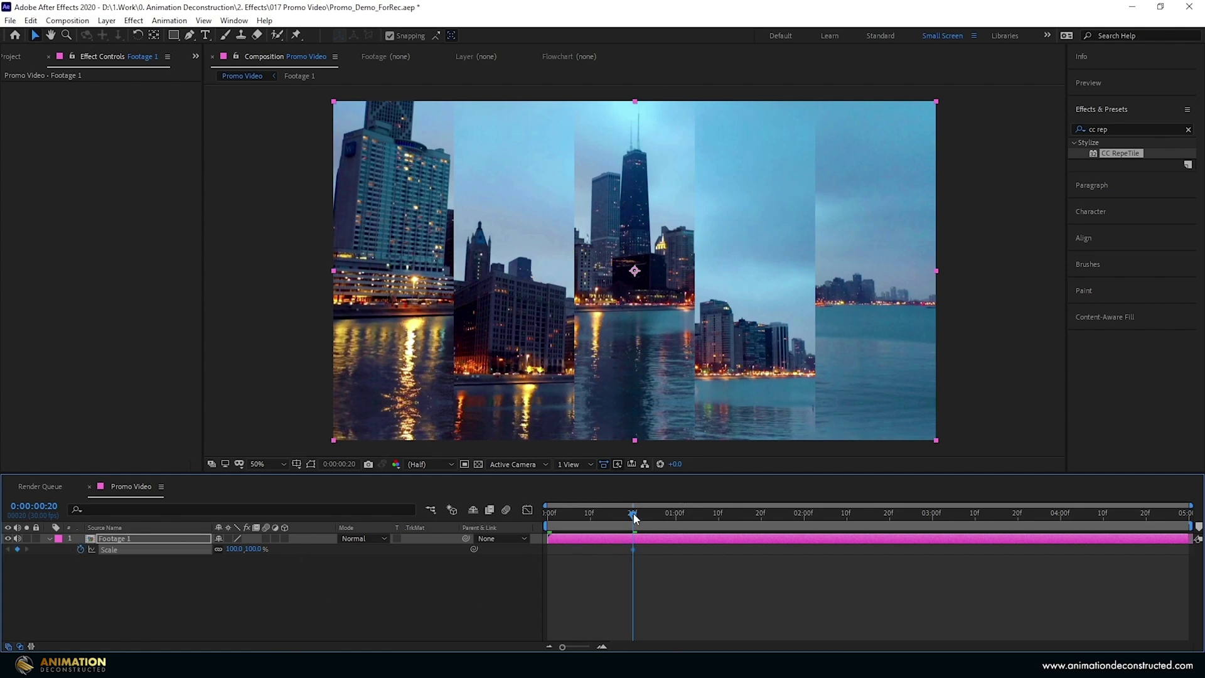
- Set the Footage 1 layer's Scale to 250% at frame 0
key(Home)
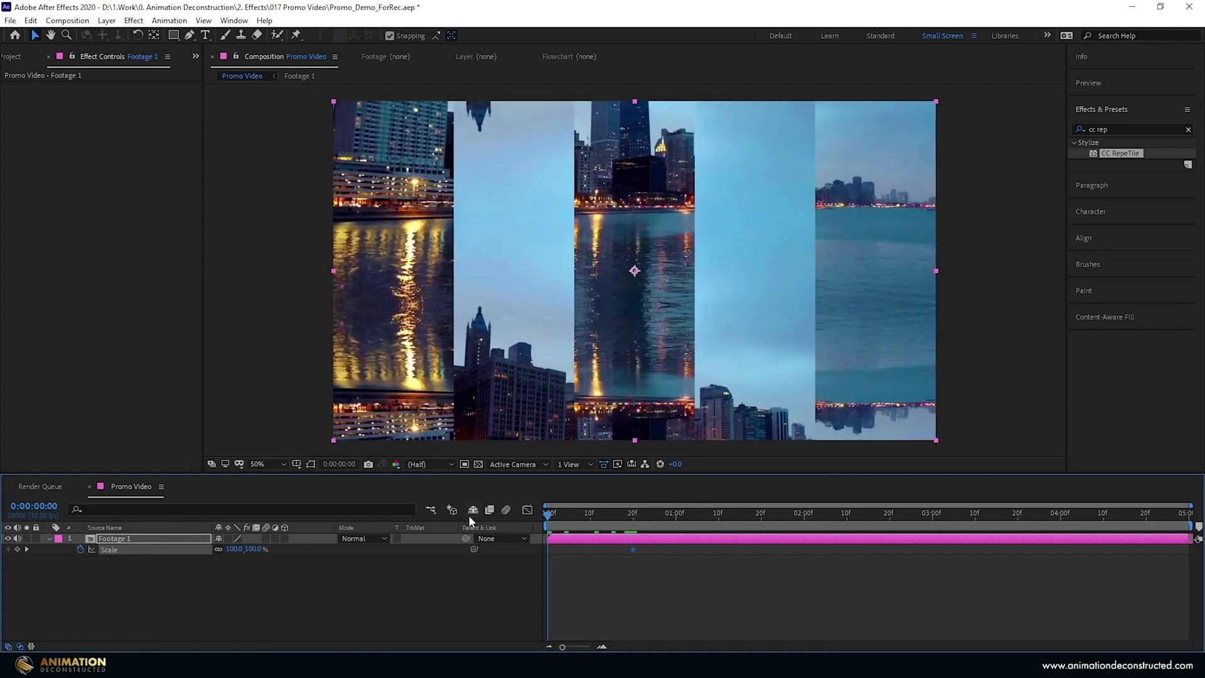
drag(234, 550, 252, 549)
click(254, 548)
text(250)
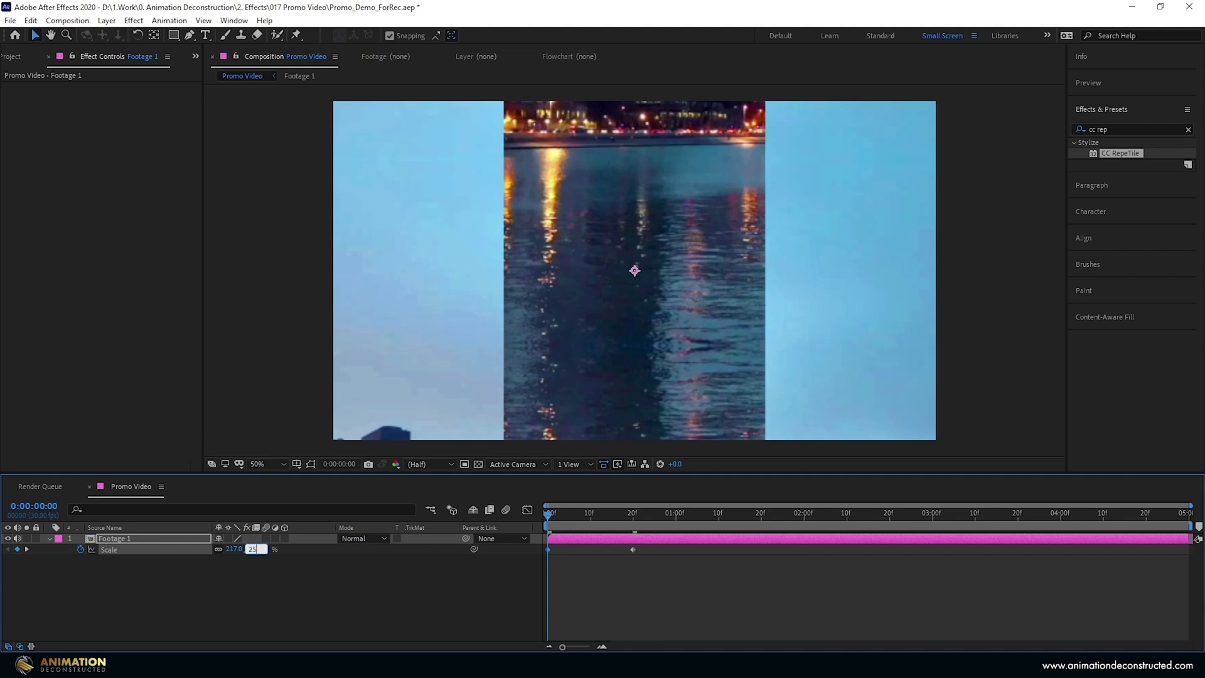
key(Return)
- Ease both Scale keyframes, extend the end keyframe's influence fully in the speed graph, and preview the zoom with the composition fitted to the viewer
drag(650, 561, 526, 547)
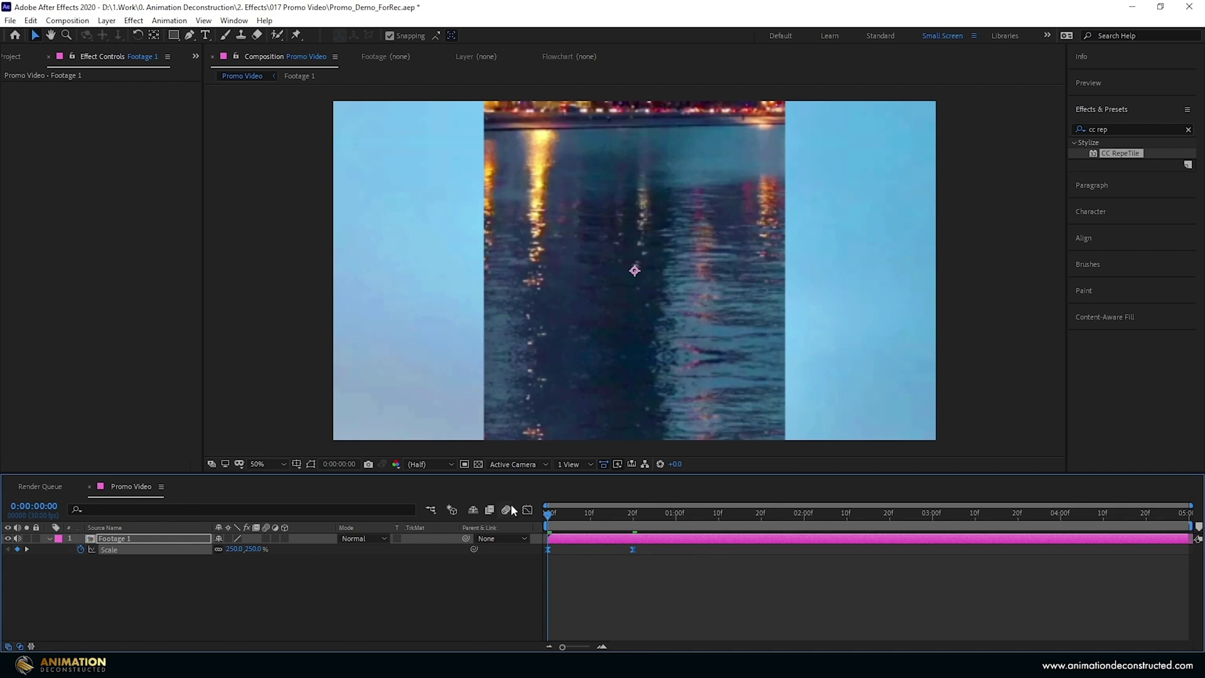
click(527, 509)
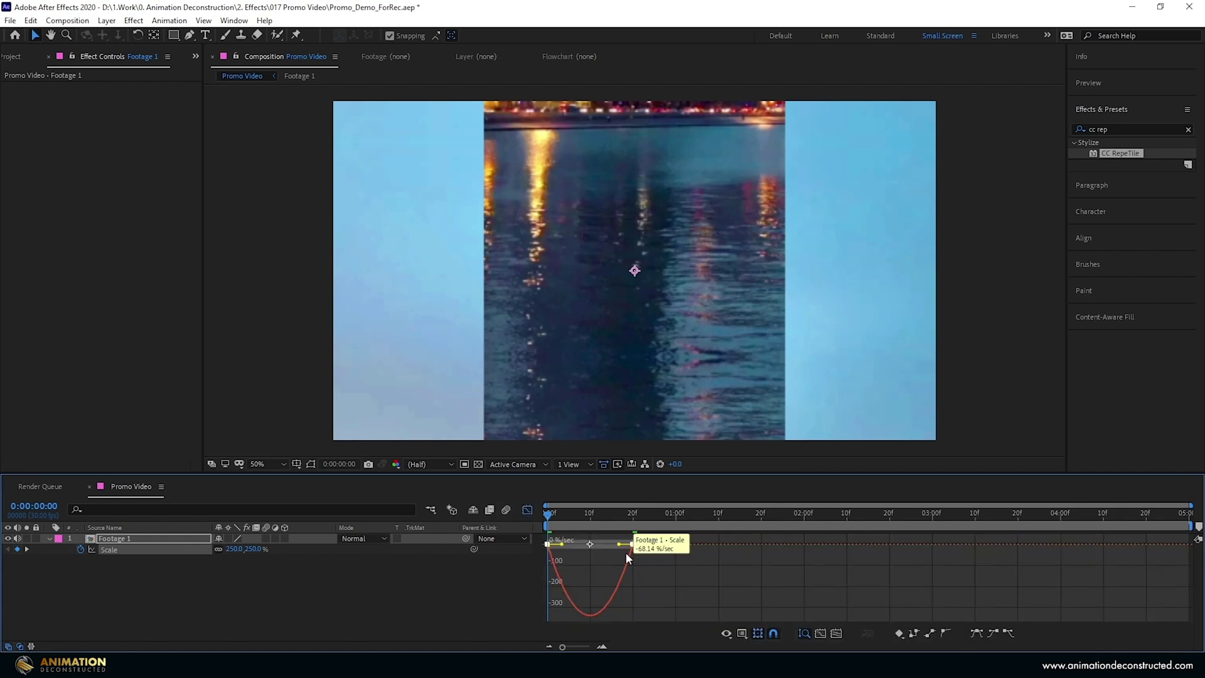
drag(620, 545, 538, 545)
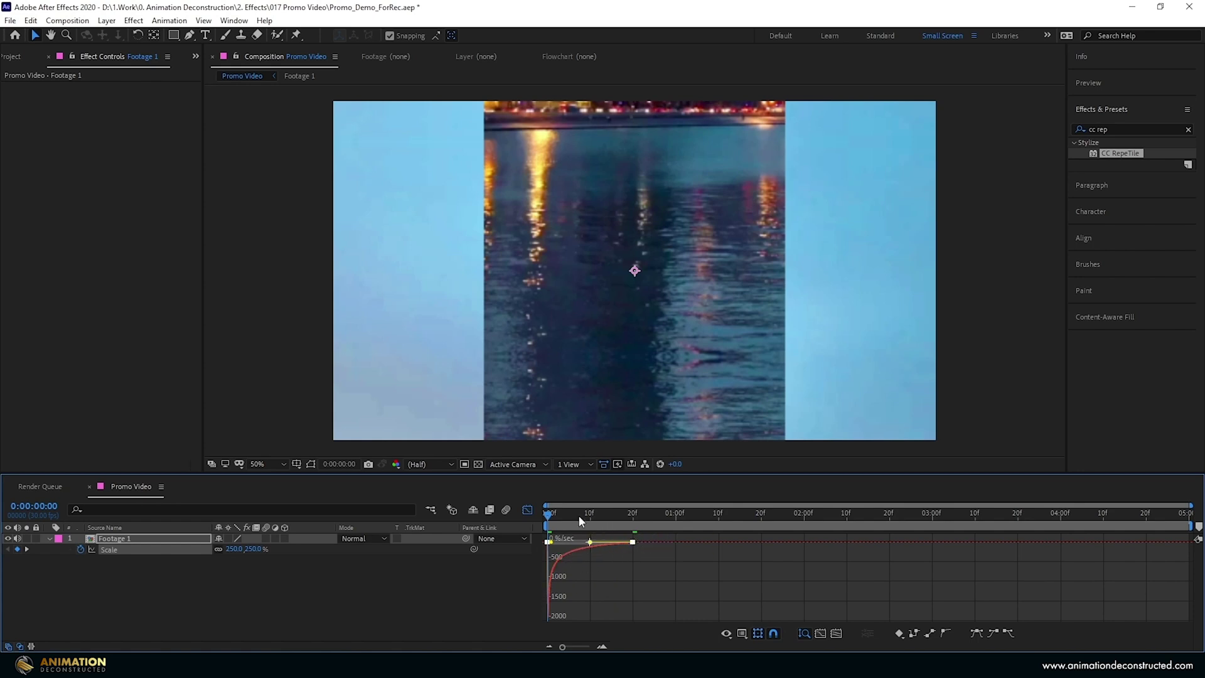
click(527, 509)
key(shift+/)
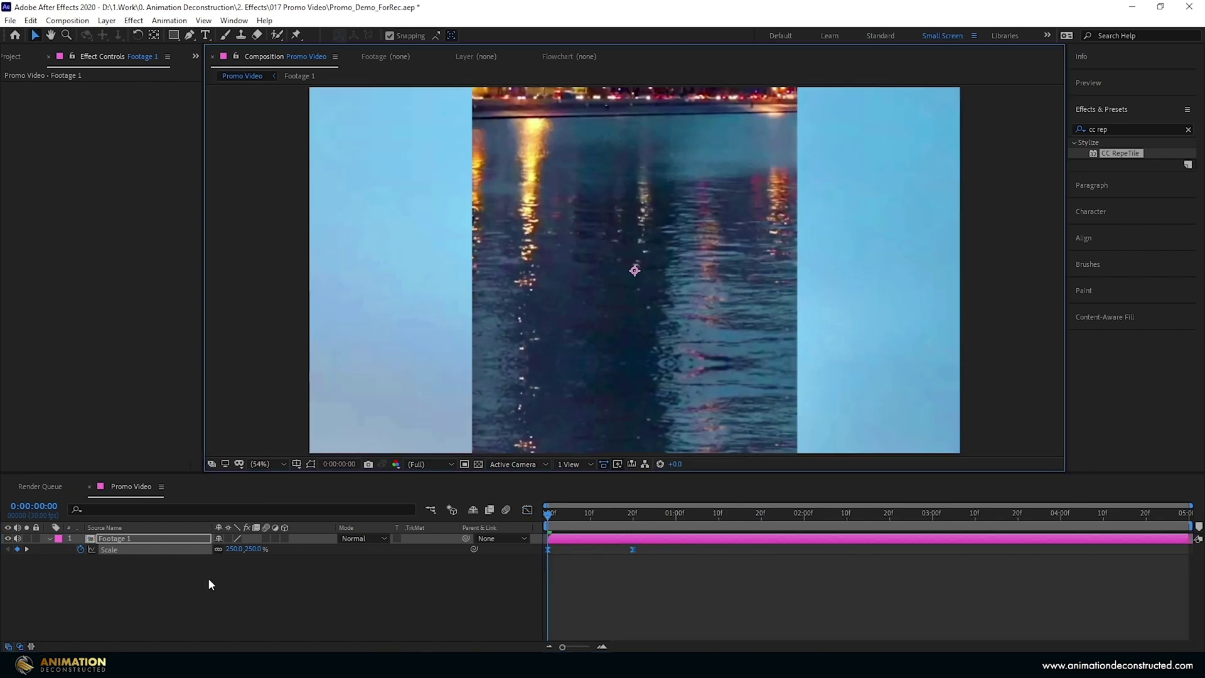
key(space)
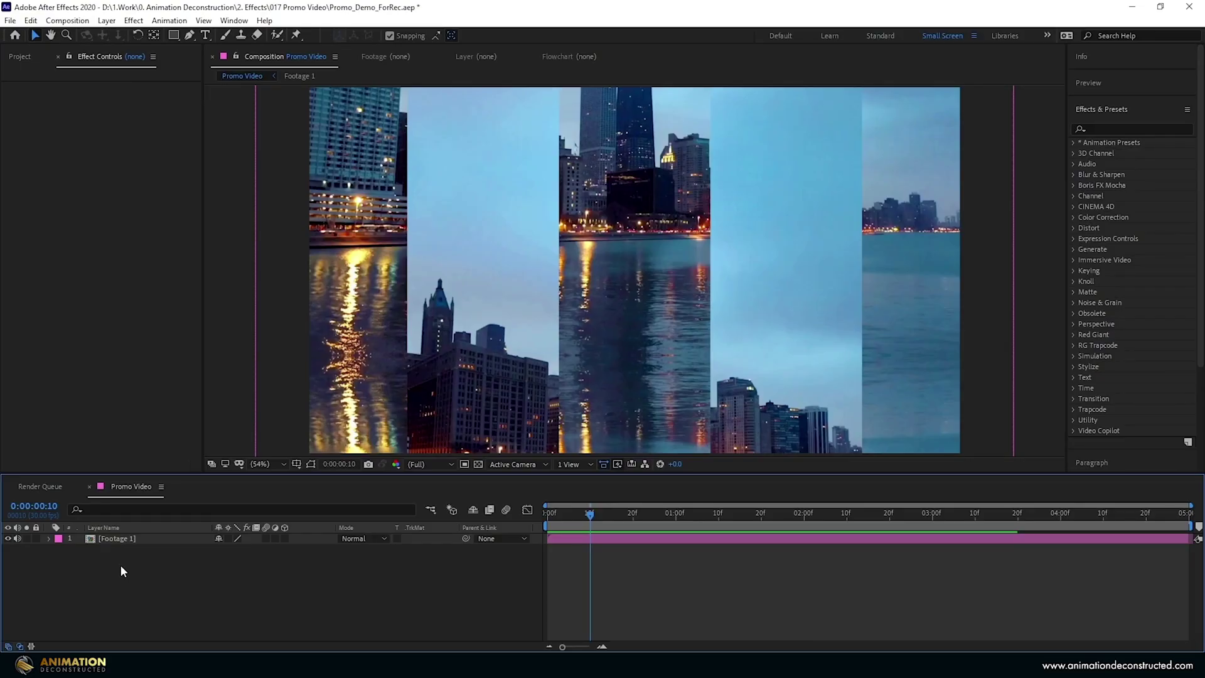
- Add an adjustment layer above Footage 1 and apply the Stylize Glow effect to it
right_click(121, 565)
mouse_move(178, 428)
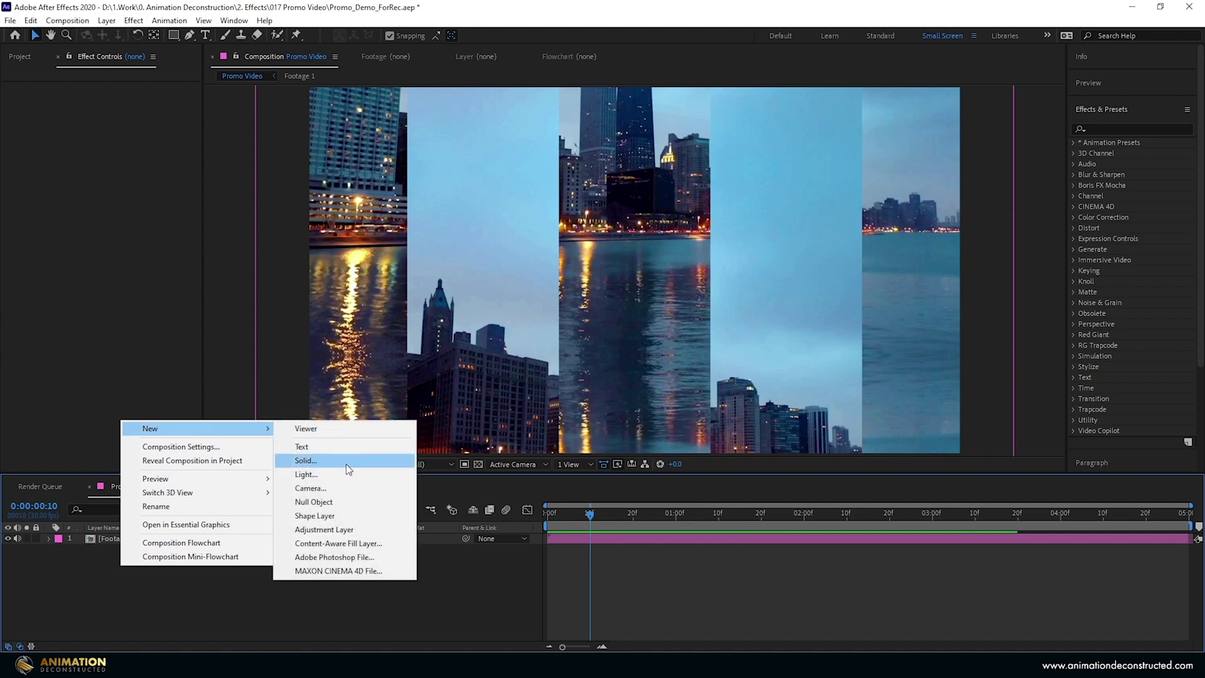
click(299, 529)
click(1116, 129)
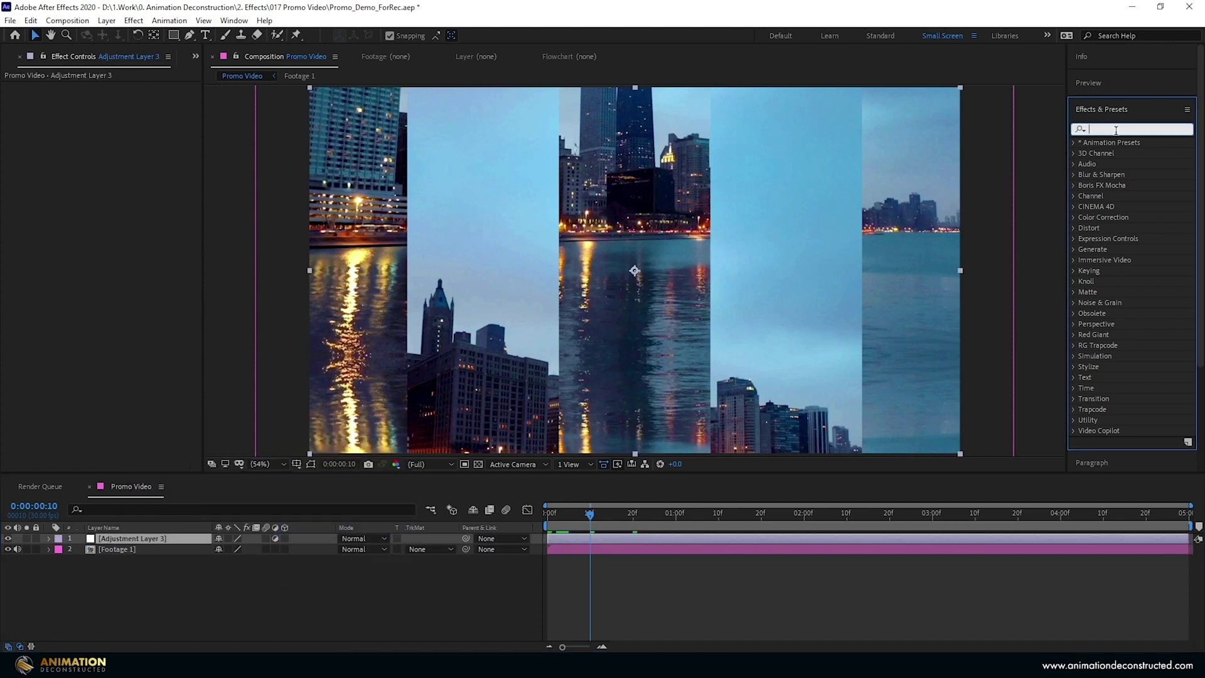
text(glow)
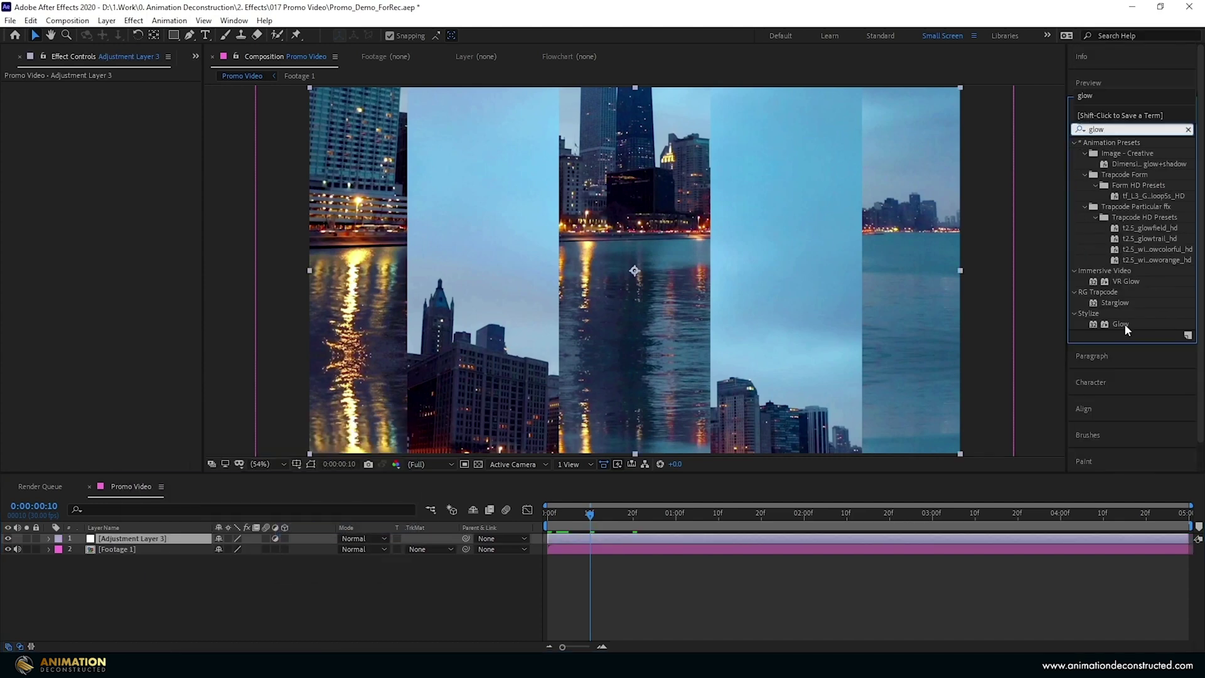
double_click(1122, 324)
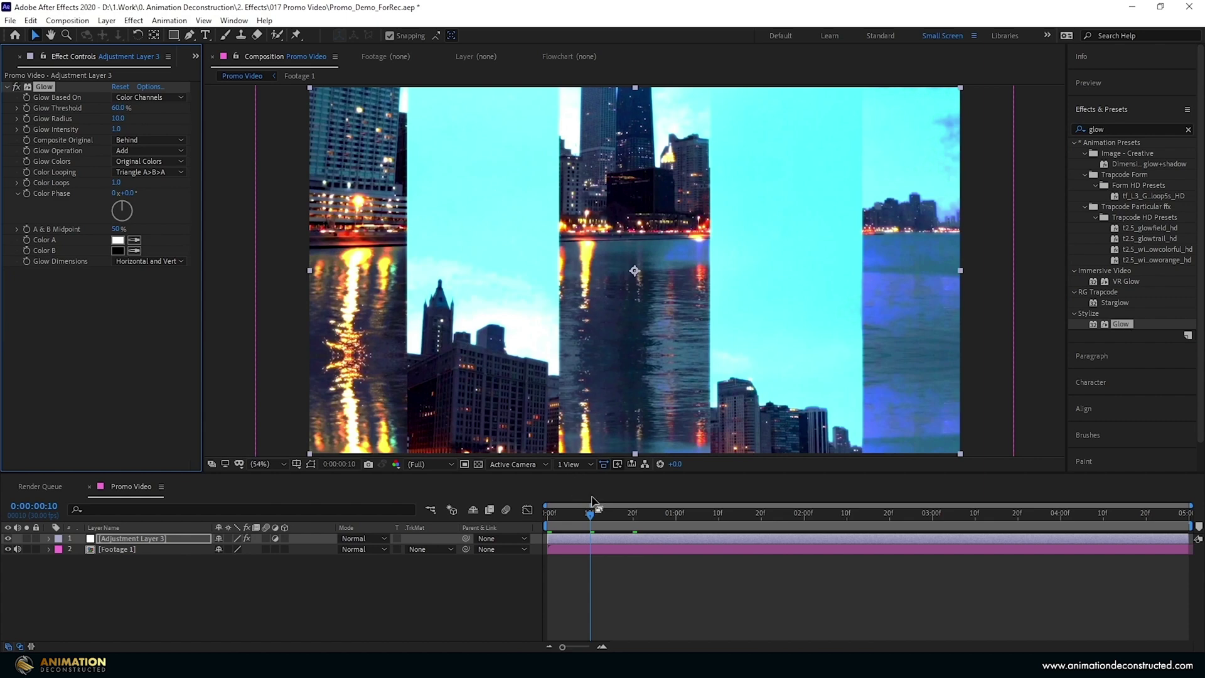
- At frame 0, set the effect's Glow Threshold to 0% and Glow Radius to 391
drag(591, 514, 534, 526)
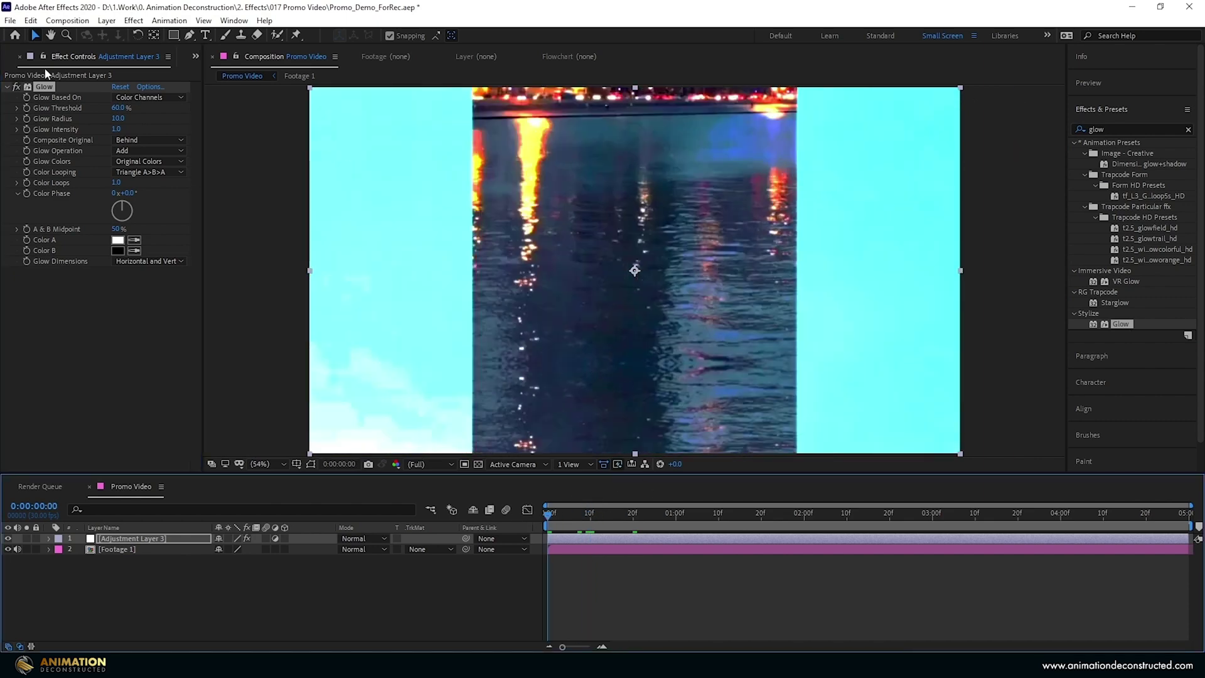
drag(120, 108, 2, 108)
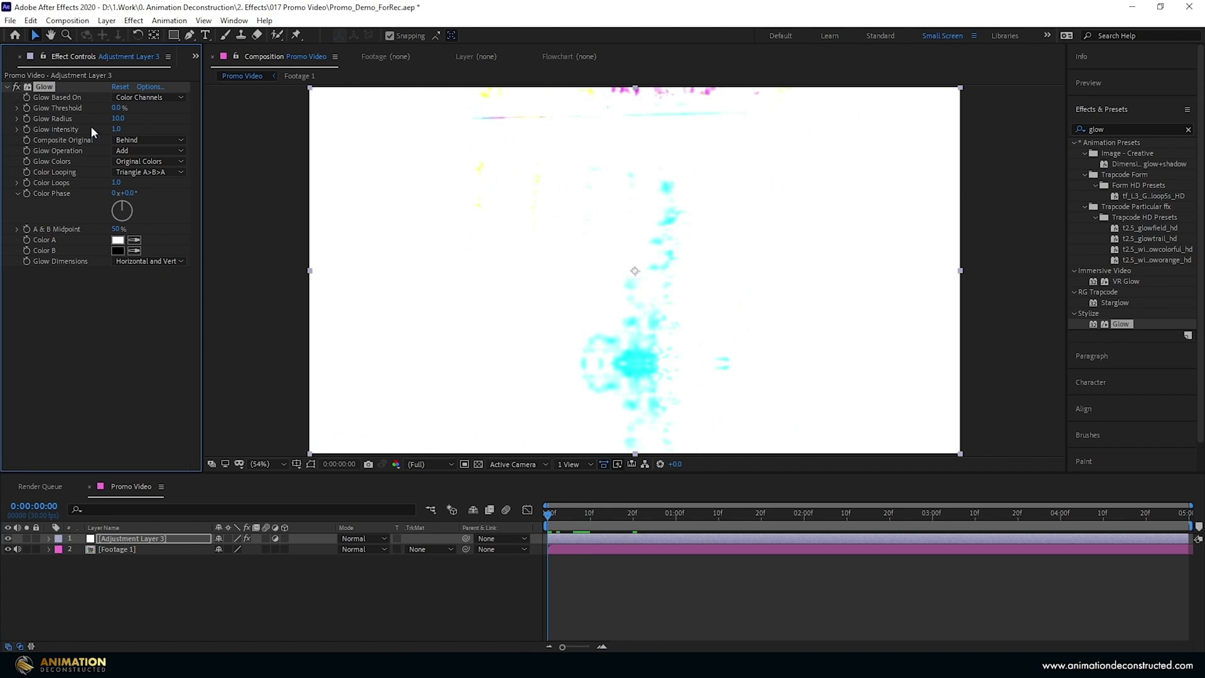
drag(118, 118, 377, 148)
- Rename the adjustment layer as Glow
click(150, 538)
key(Return)
text(Glow)
key(Return)
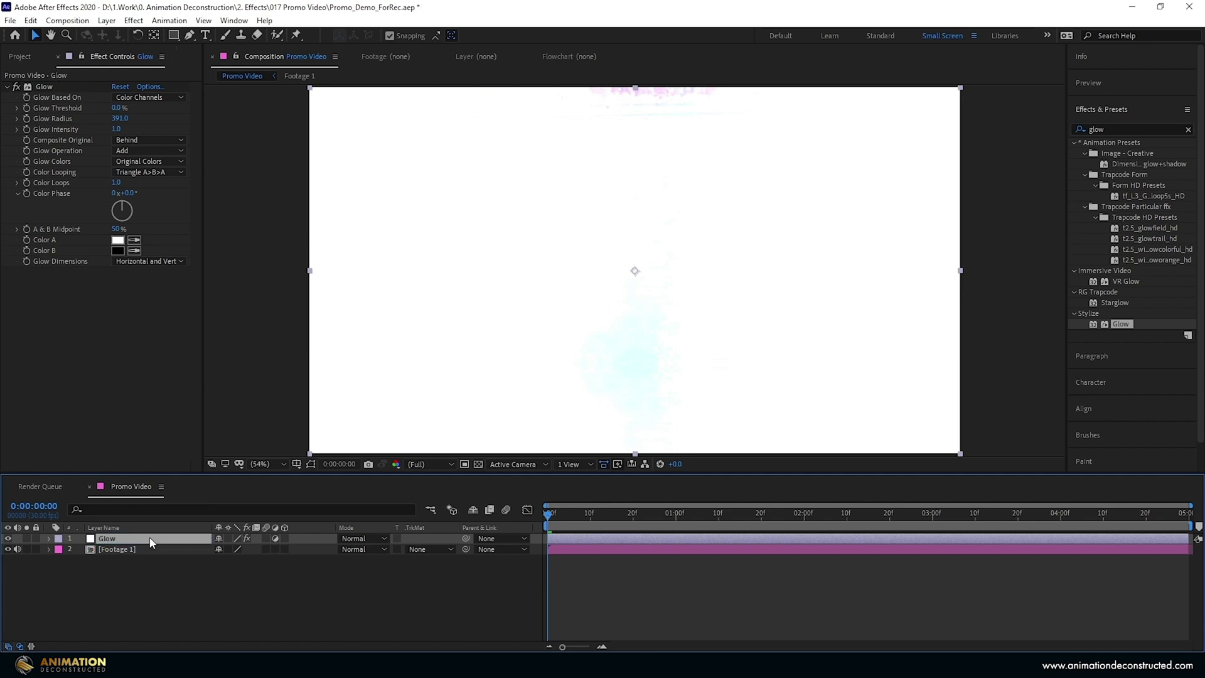
- Animate the Glow layer's Opacity from 100% at frame 0 to 1% at 0:00:00:10 with eased keyframes, and preview the flash
key(t)
click(81, 549)
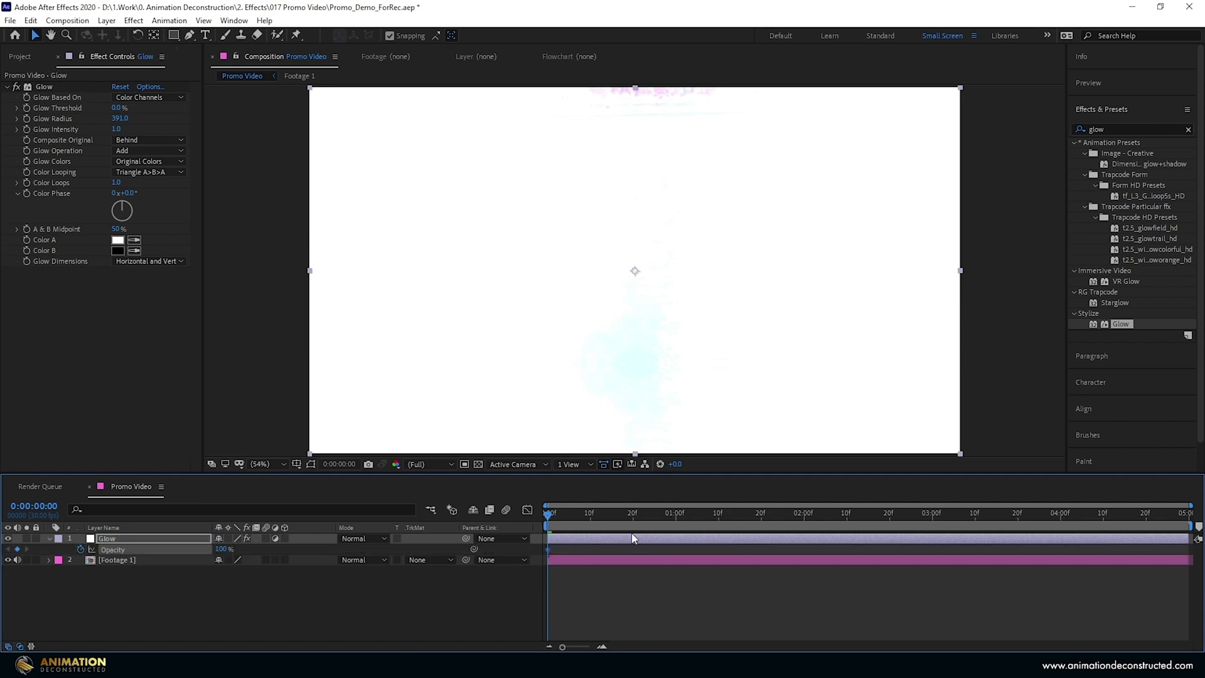
click(590, 520)
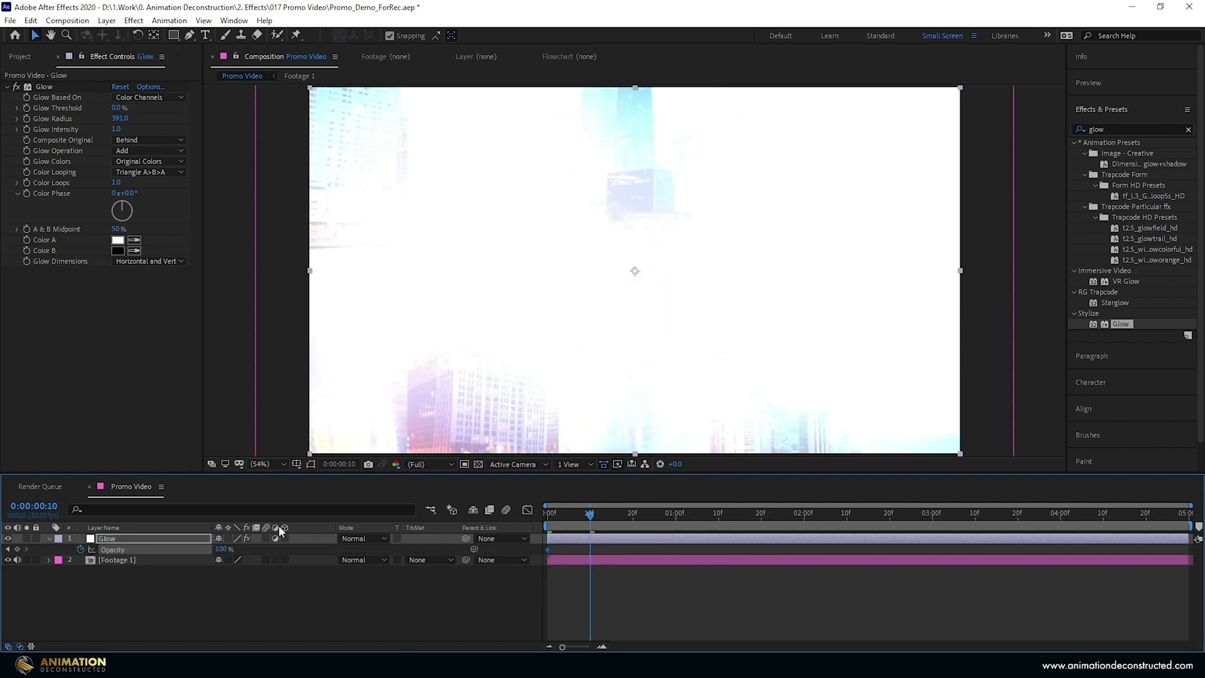
drag(222, 549, 160, 549)
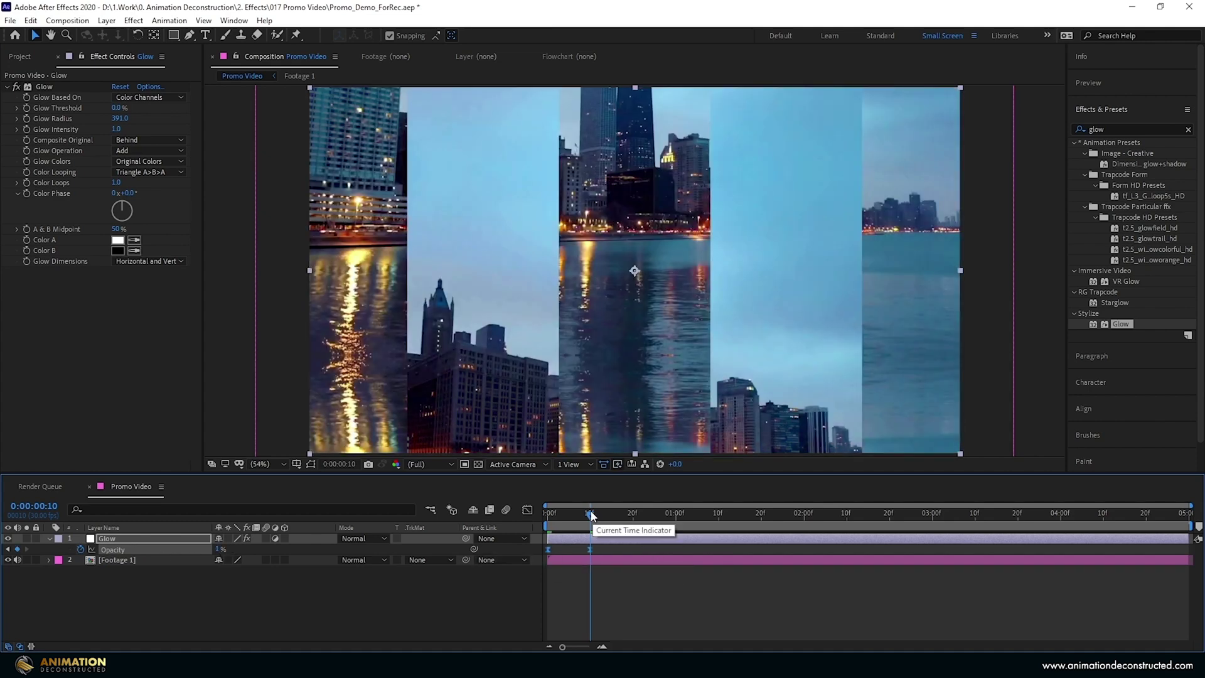
click(548, 513)
key(space)
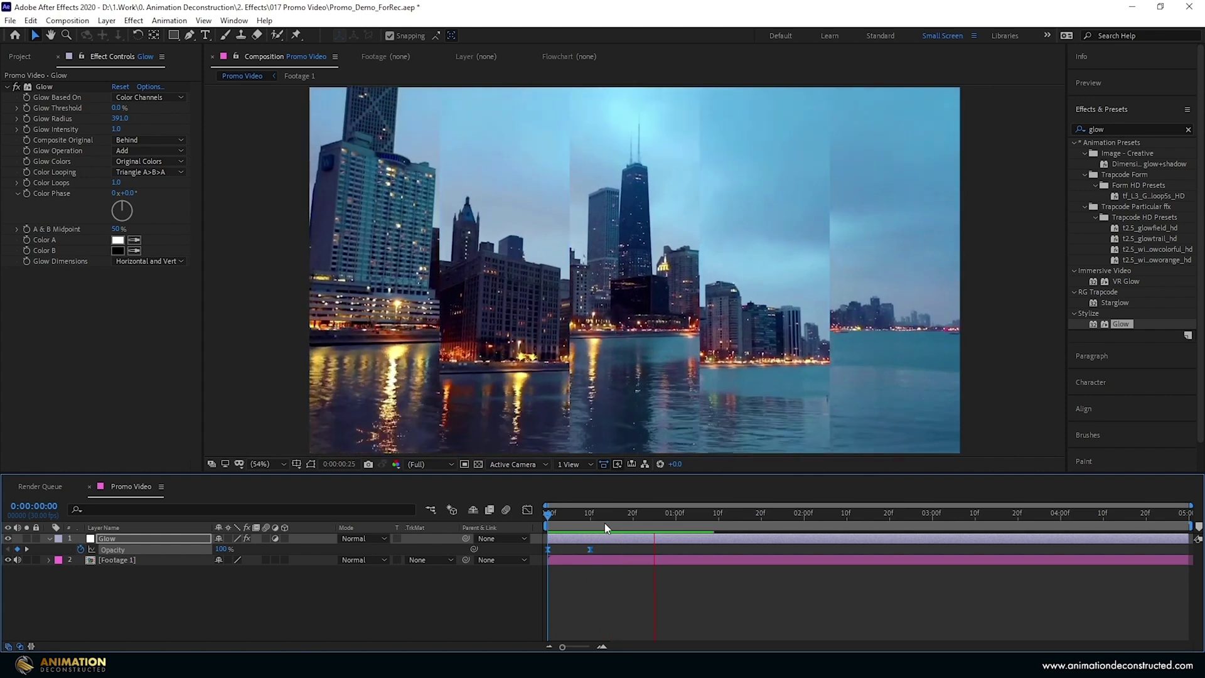
key(space)
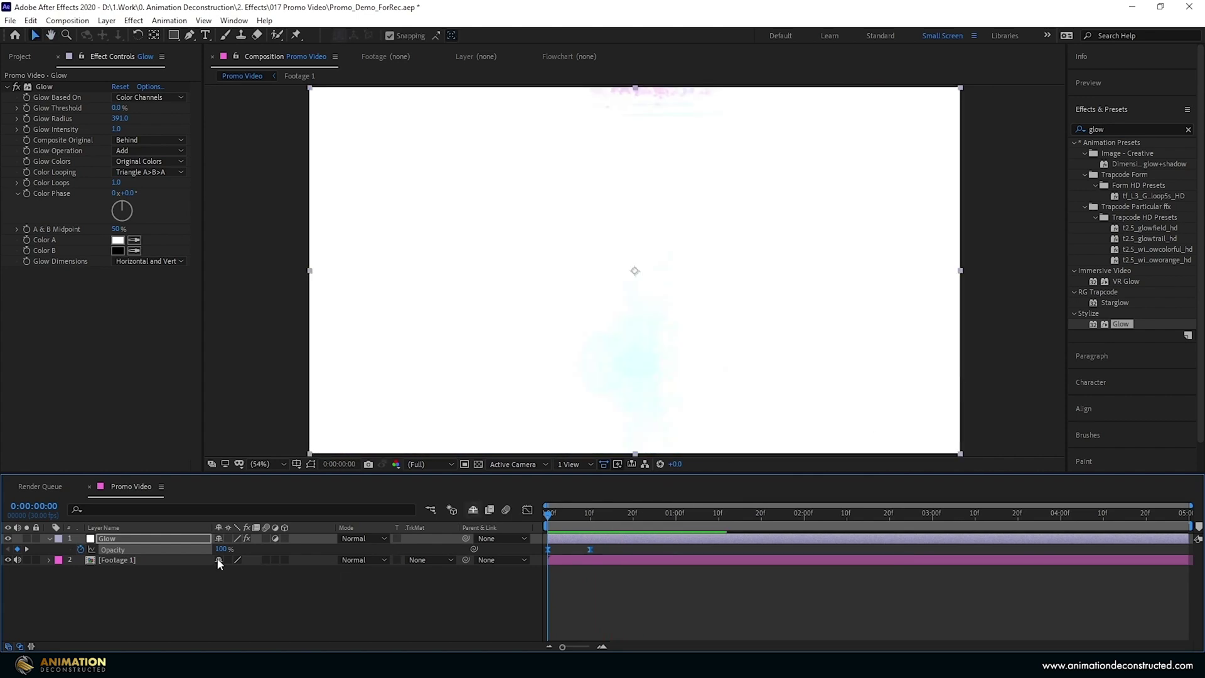
- Add another adjustment layer at the top of the stack and name it Vibrance
right_click(134, 581)
mouse_move(244, 449)
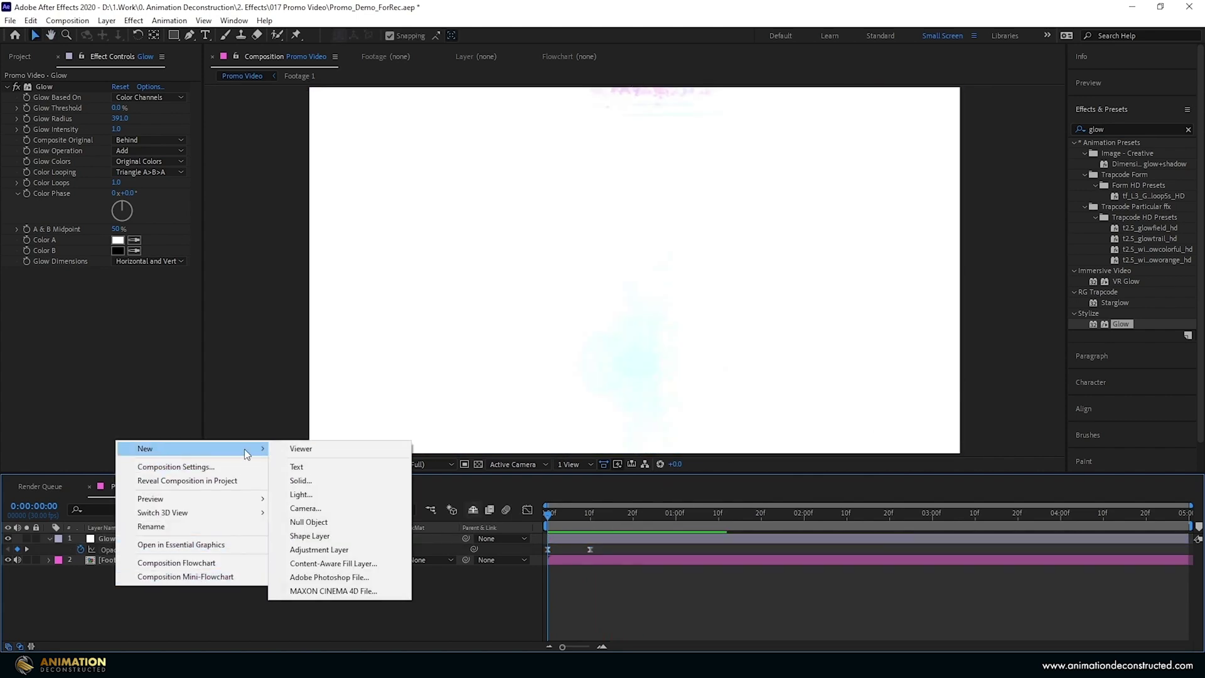
click(380, 531)
key(Return)
text(Vibrance)
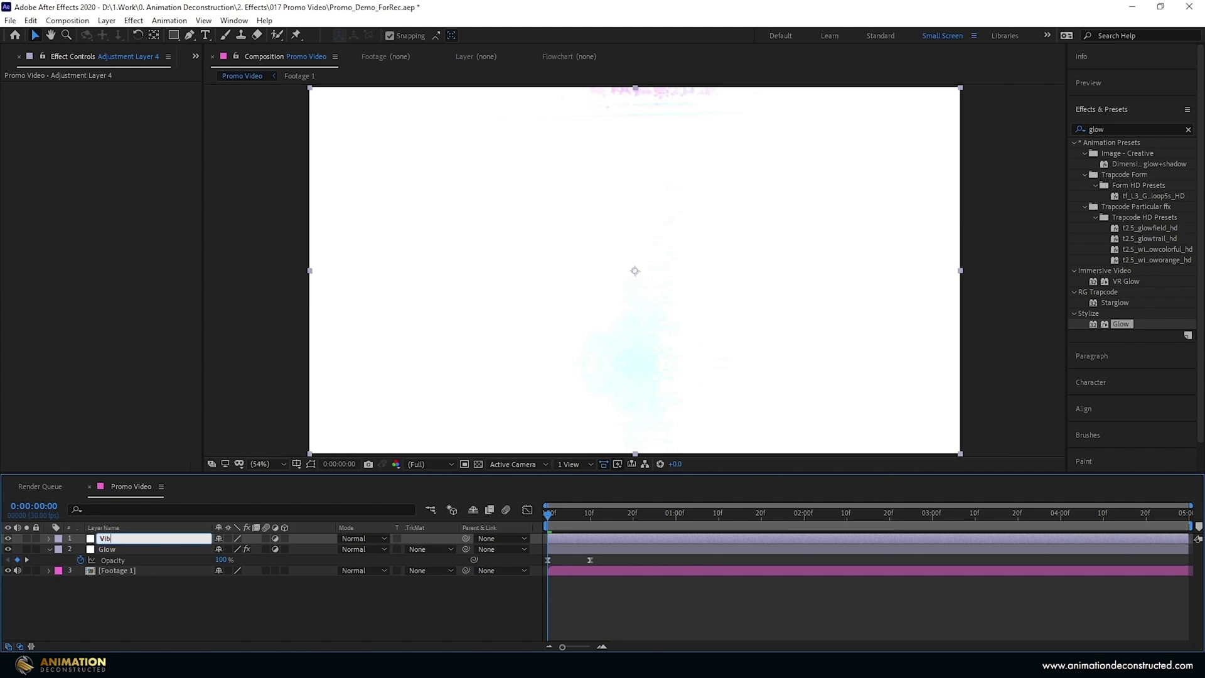
key(Return)
- Apply the Color Correction Vibrance effect to the new adjustment layer with Vibrance set to 100
key(ctrl+5)
text(vibranc)
key(Return)
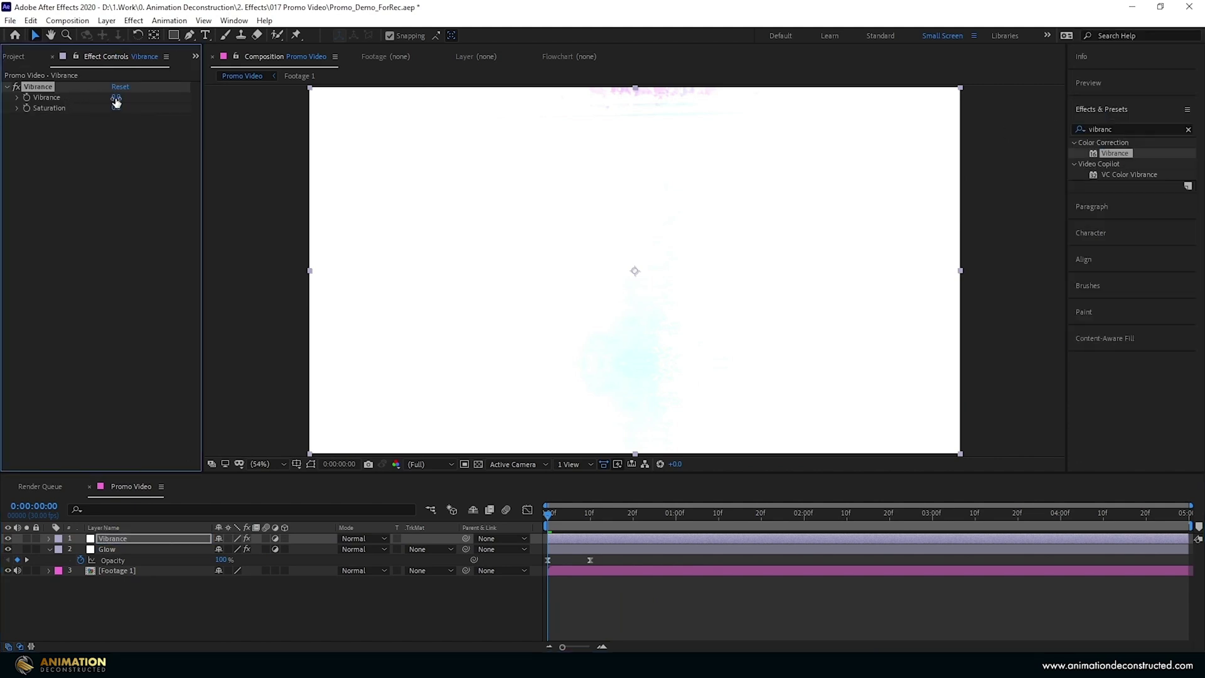
- Animate the Vibrance layer's Opacity from 100% at frame 0 to 0% at 0:00:01:00 and ease both keyframes
click(140, 542)
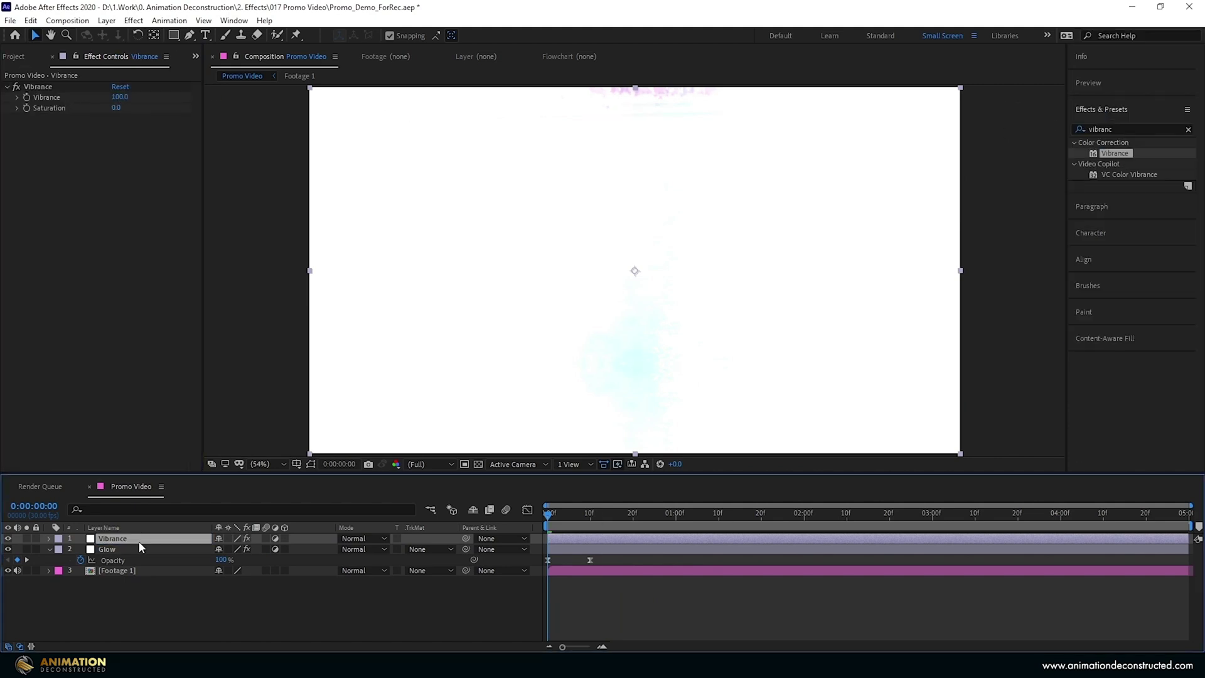
key(t)
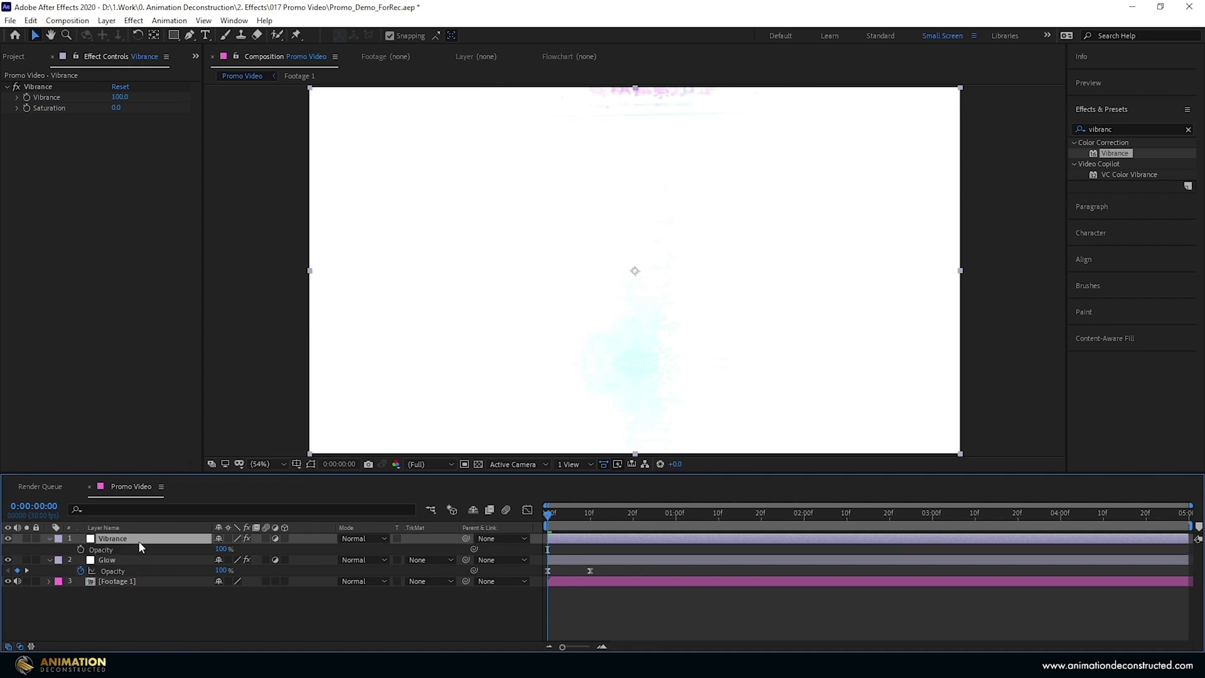
click(80, 549)
drag(550, 516, 675, 513)
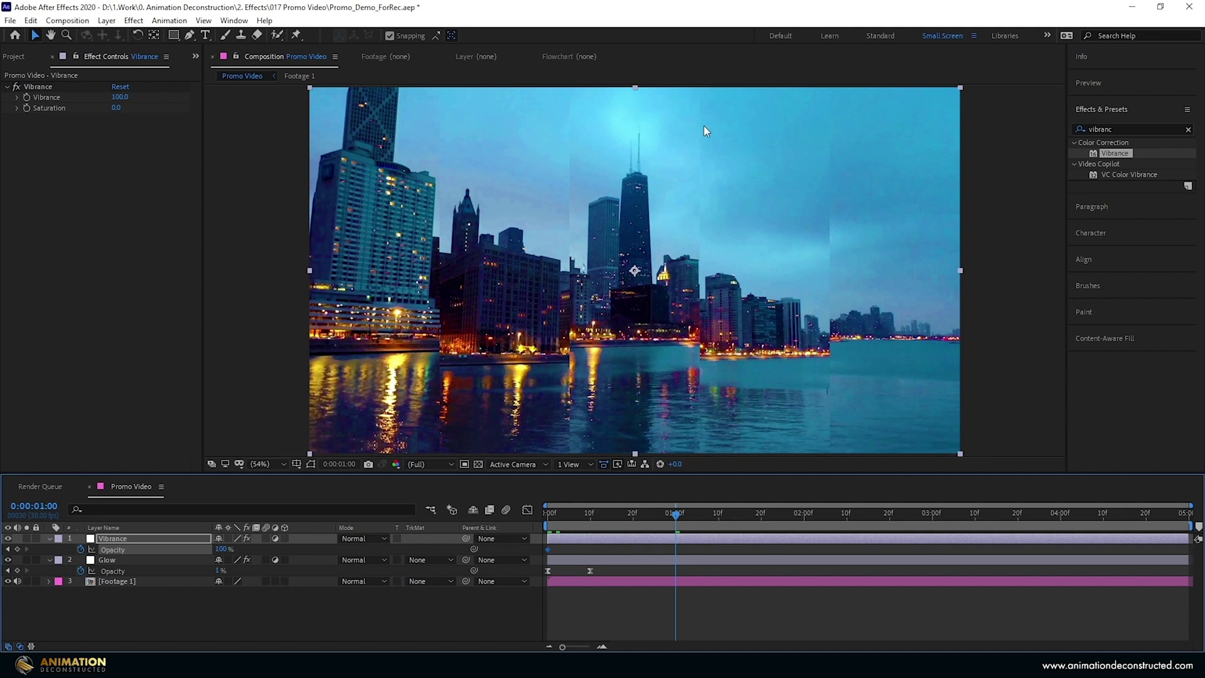
click(108, 108)
click(223, 550)
text(0)
key(Return)
drag(691, 542, 536, 556)
key(F9)
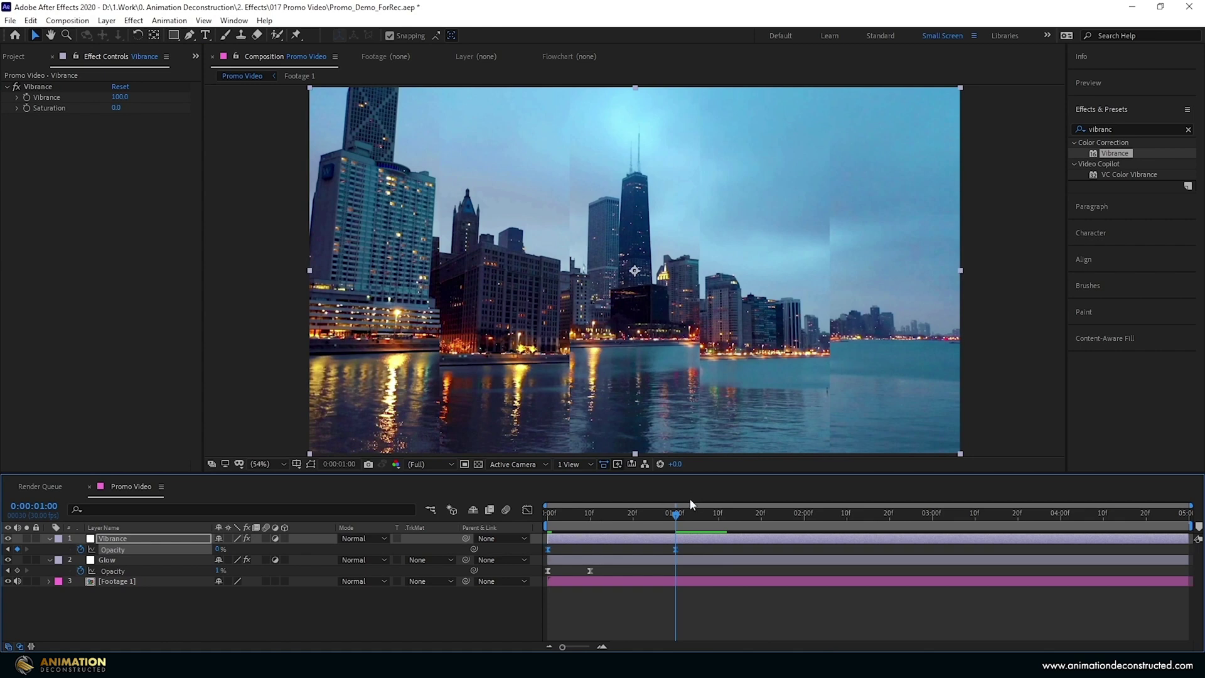
- Preview the opening from frame 0 to check the vibrance fade
key(Home)
key(space)
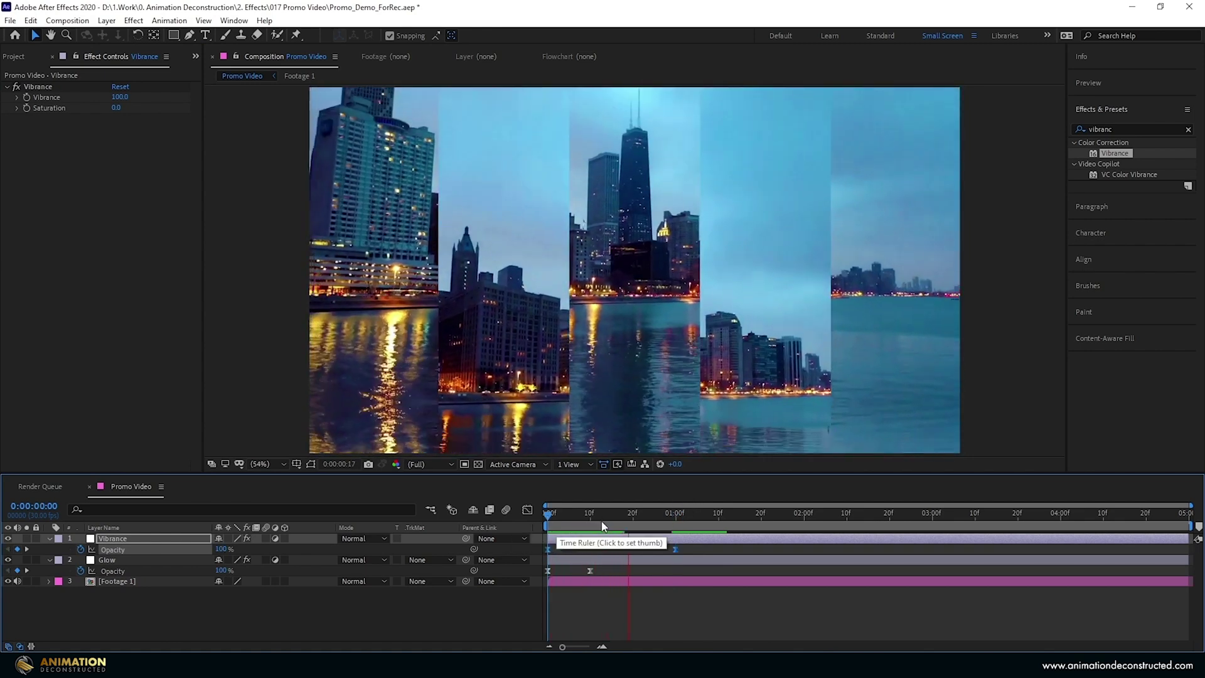
key(space)
- Add another adjustment layer at the top of the stack and name it Distortion
drag(638, 516, 590, 511)
right_click(92, 611)
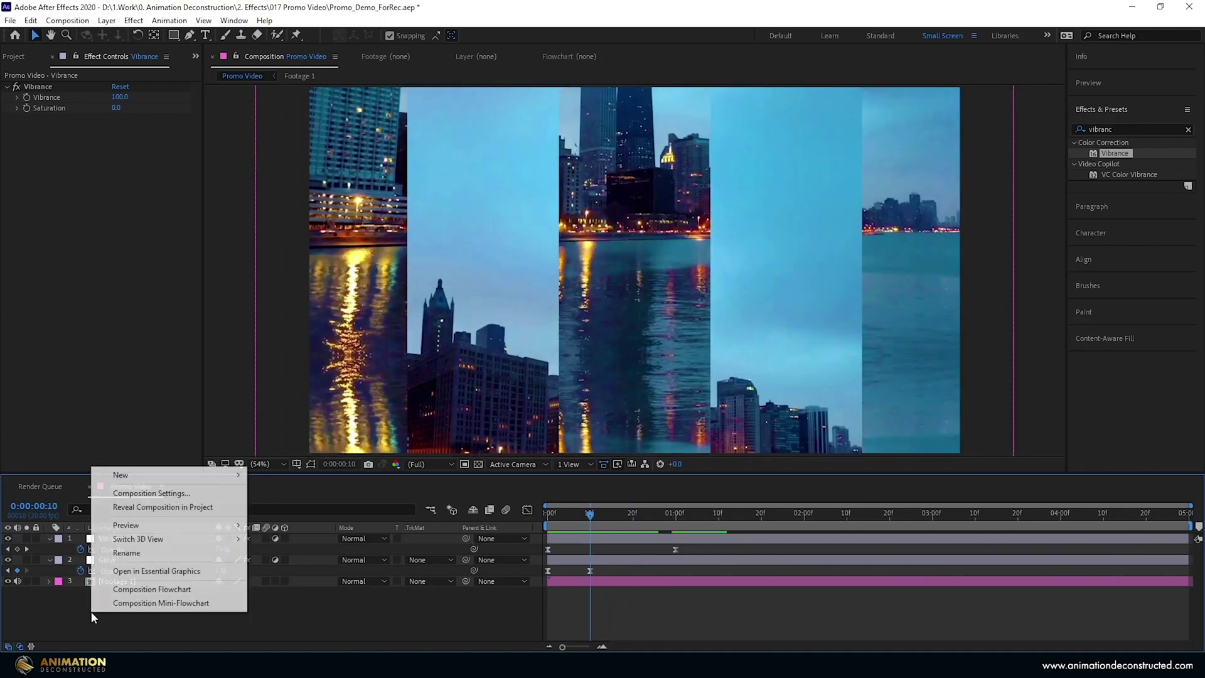
click(276, 578)
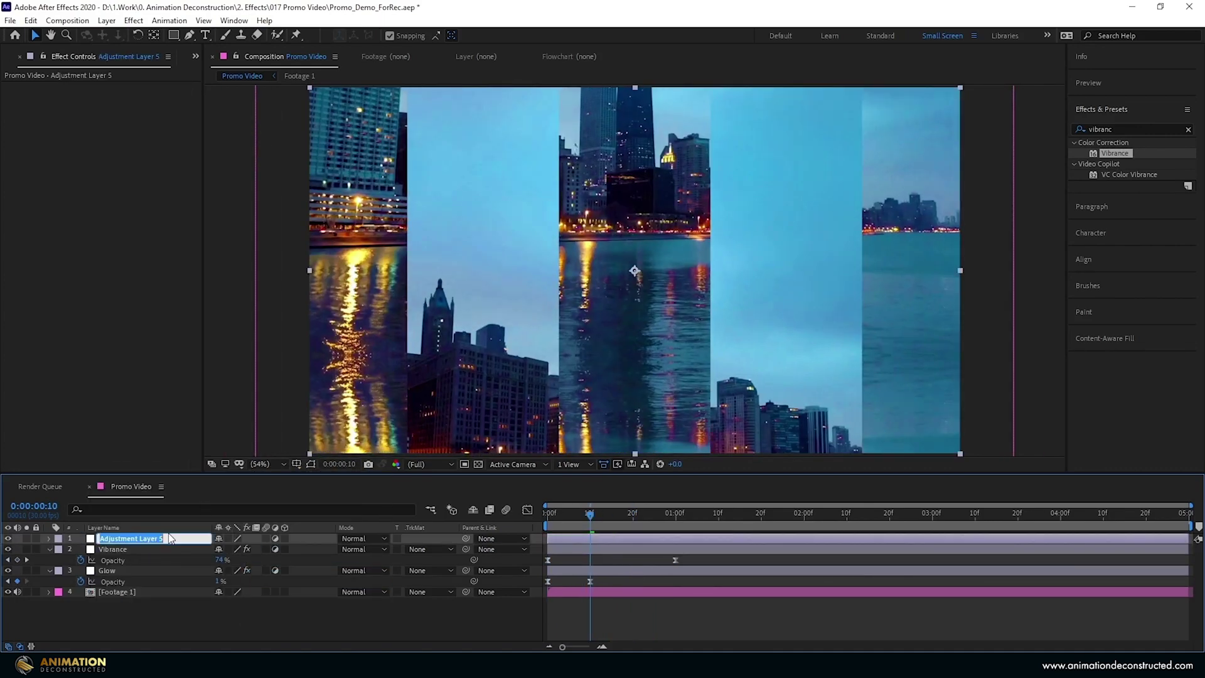
text(Distortion)
key(Return)
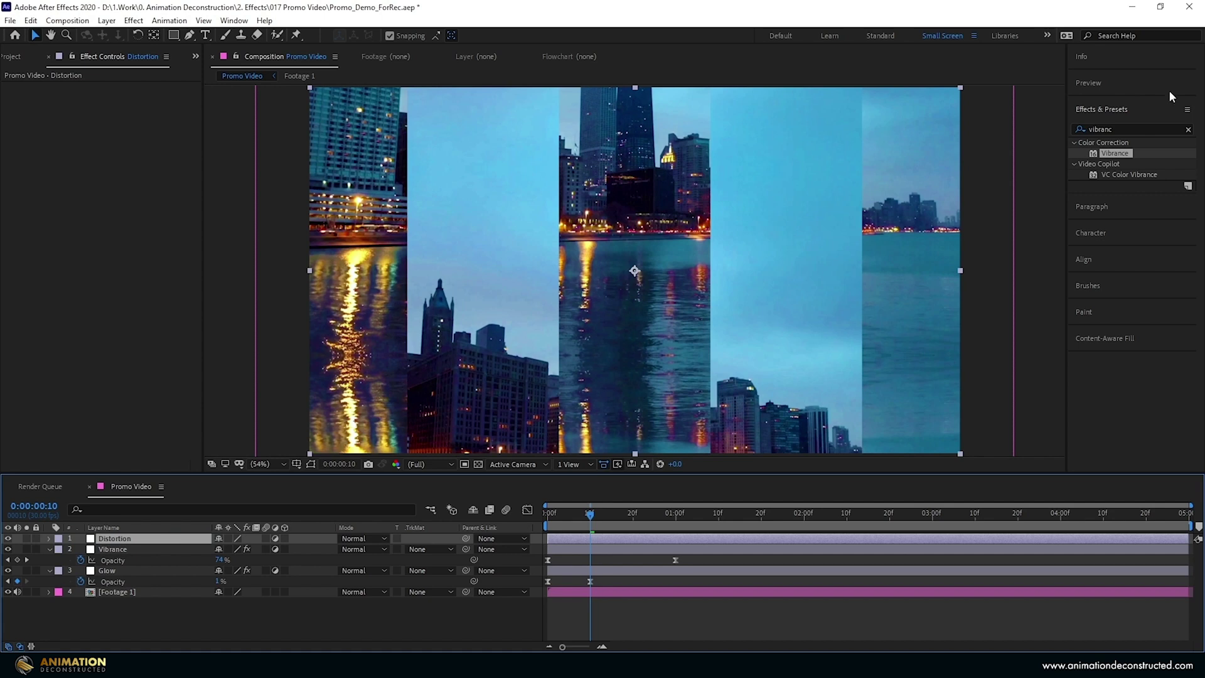
- Apply the Optics Compensation effect to the Distortion layer with Field of View 100 and Reverse Lens Distortion enabled
click(1125, 129)
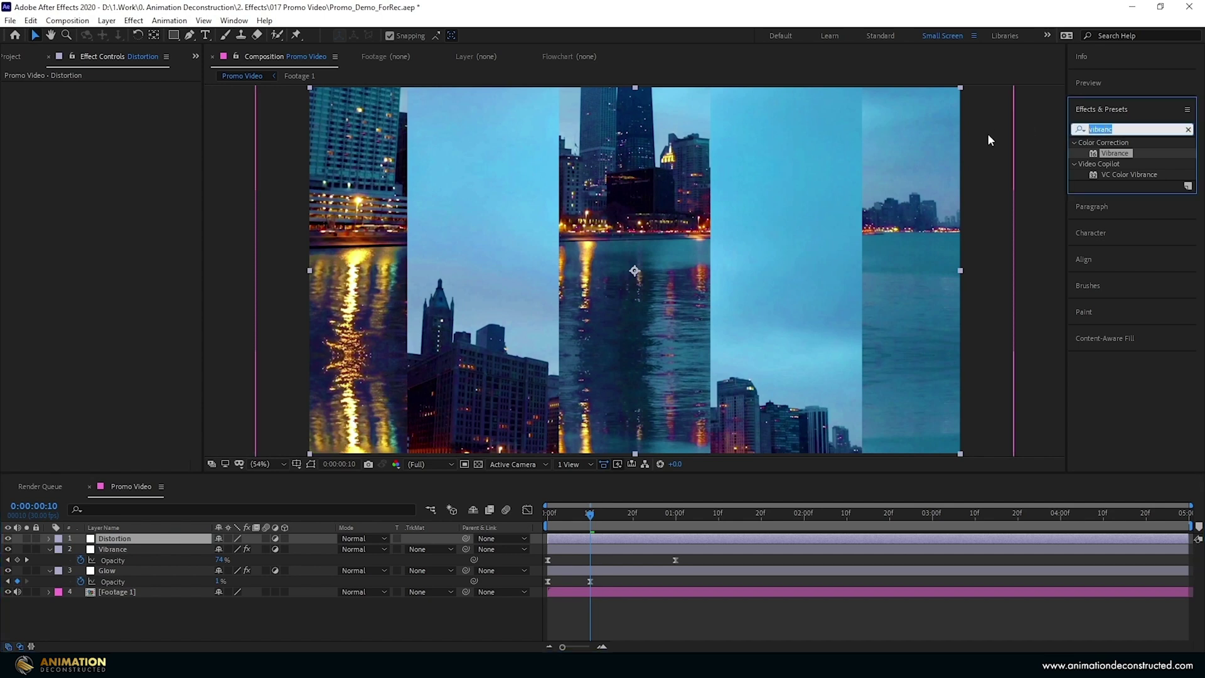
text(optic)
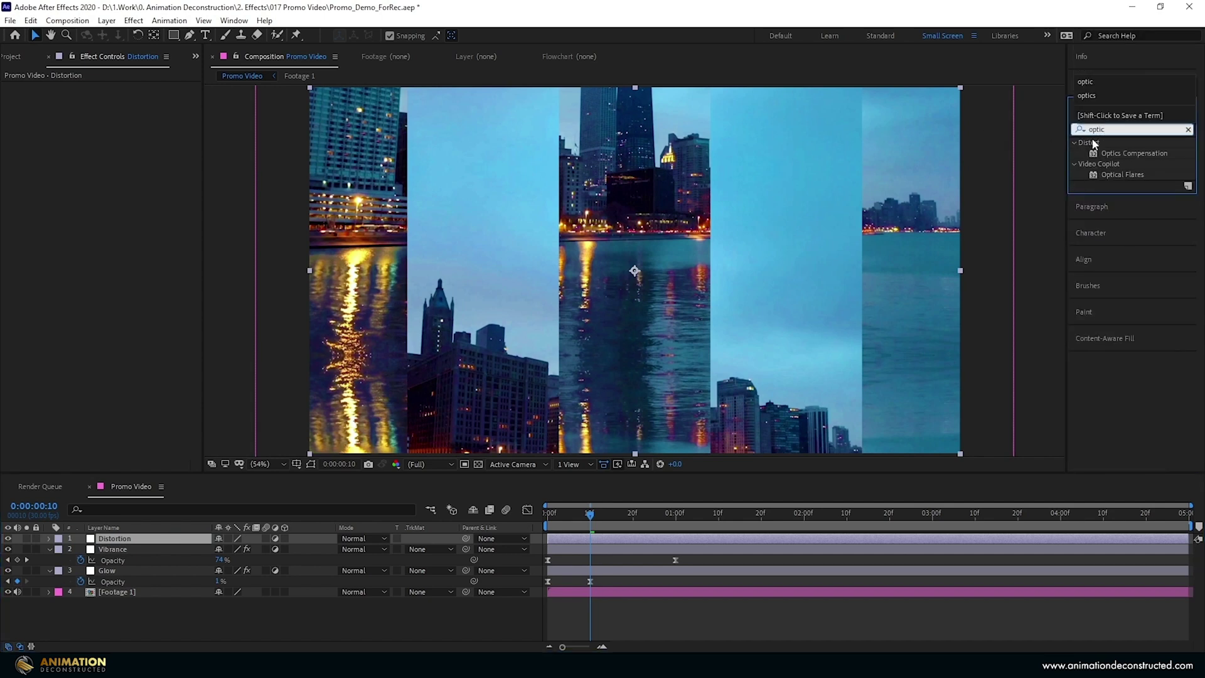
double_click(1130, 154)
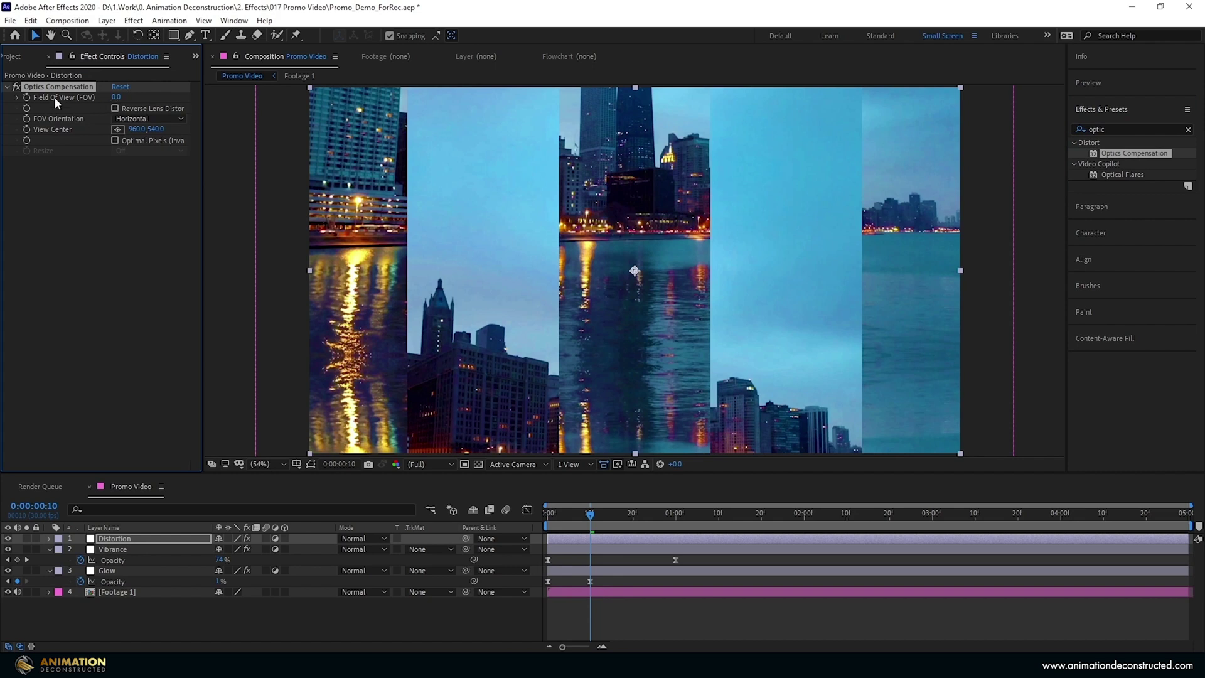
click(116, 97)
text(100)
key(Return)
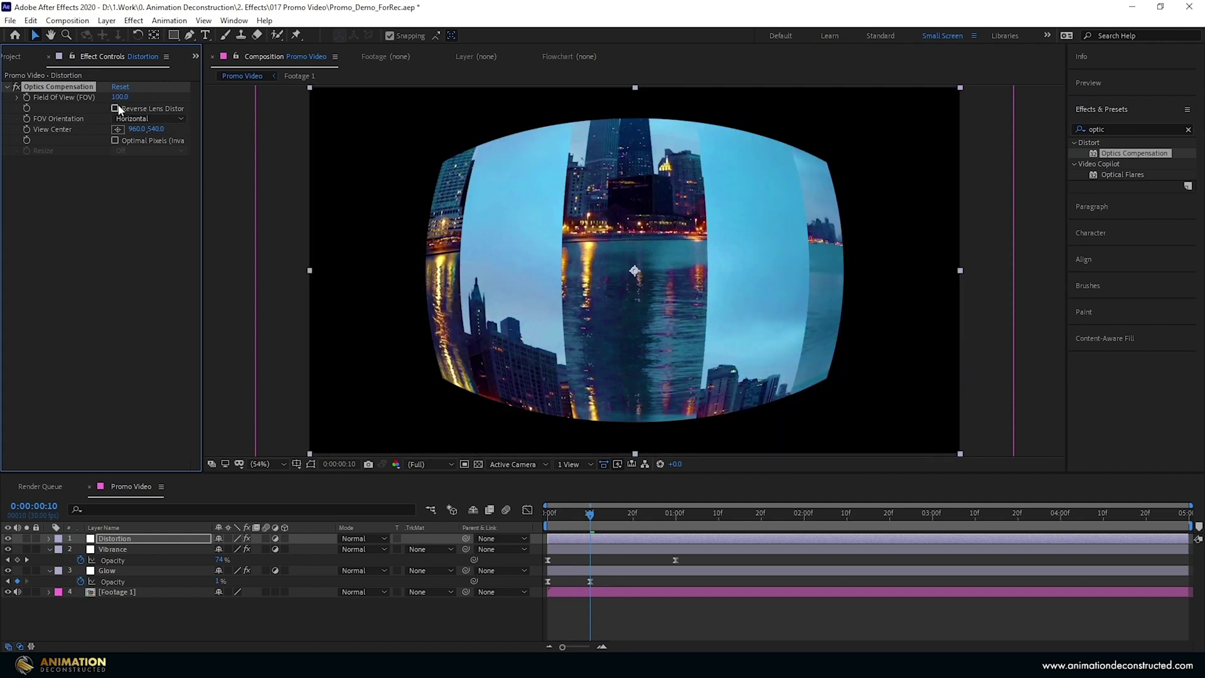
click(115, 109)
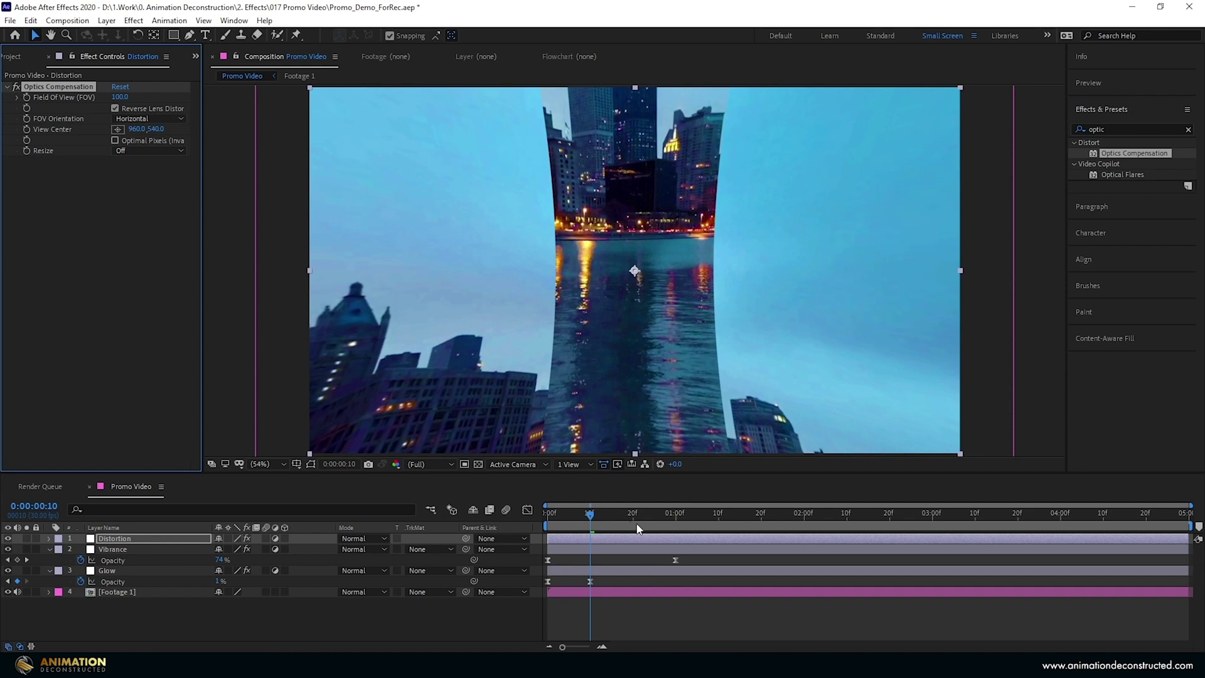
- Animate the Distortion layer's Field of View from 100 at frame 0 to 0 at 0:00:00:20 with eased keyframes, and preview it
drag(627, 518, 634, 521)
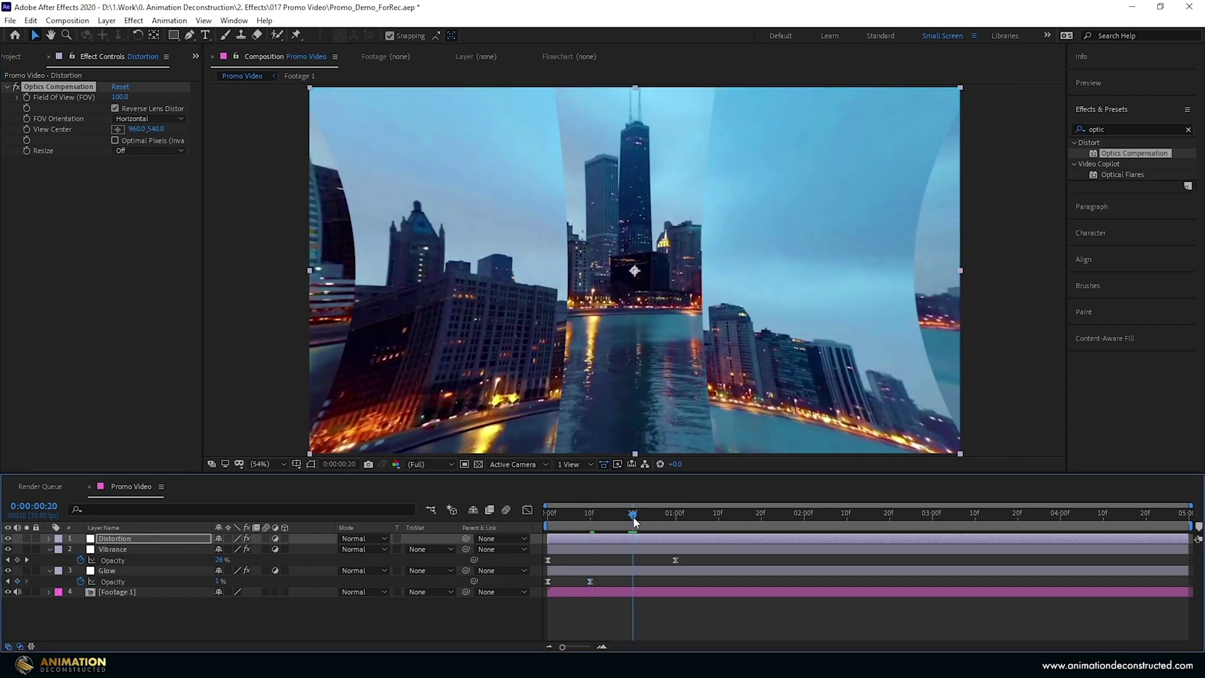
click(26, 99)
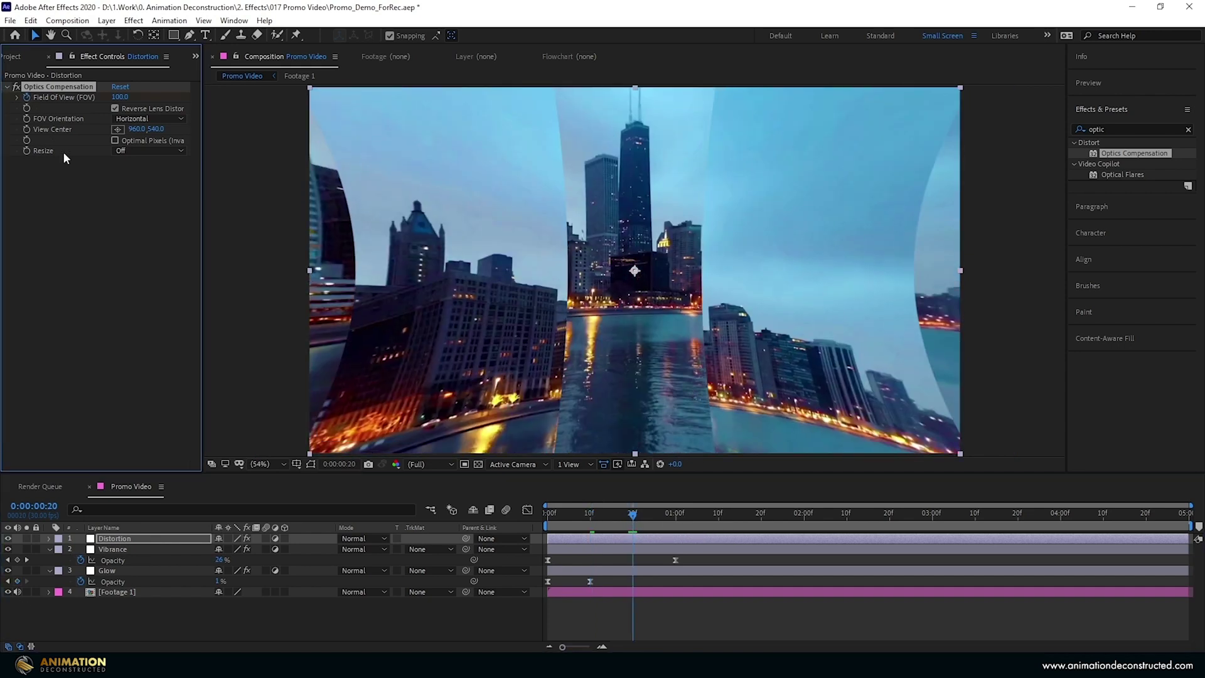
key(u)
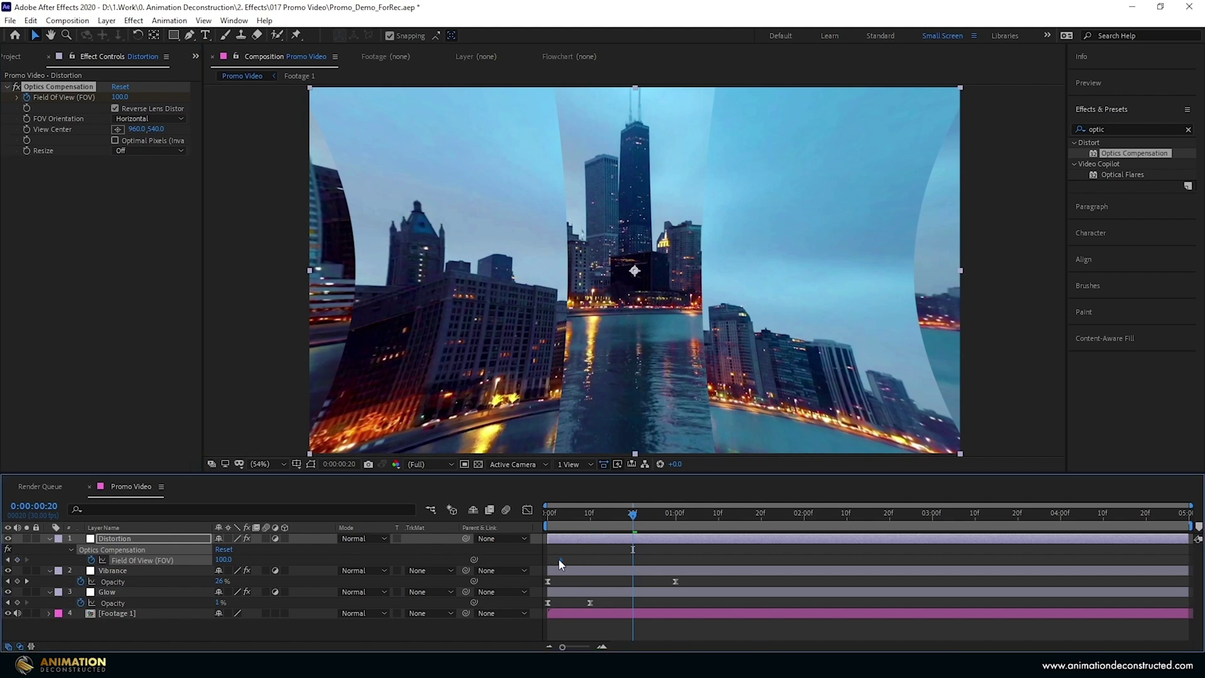
click(120, 97)
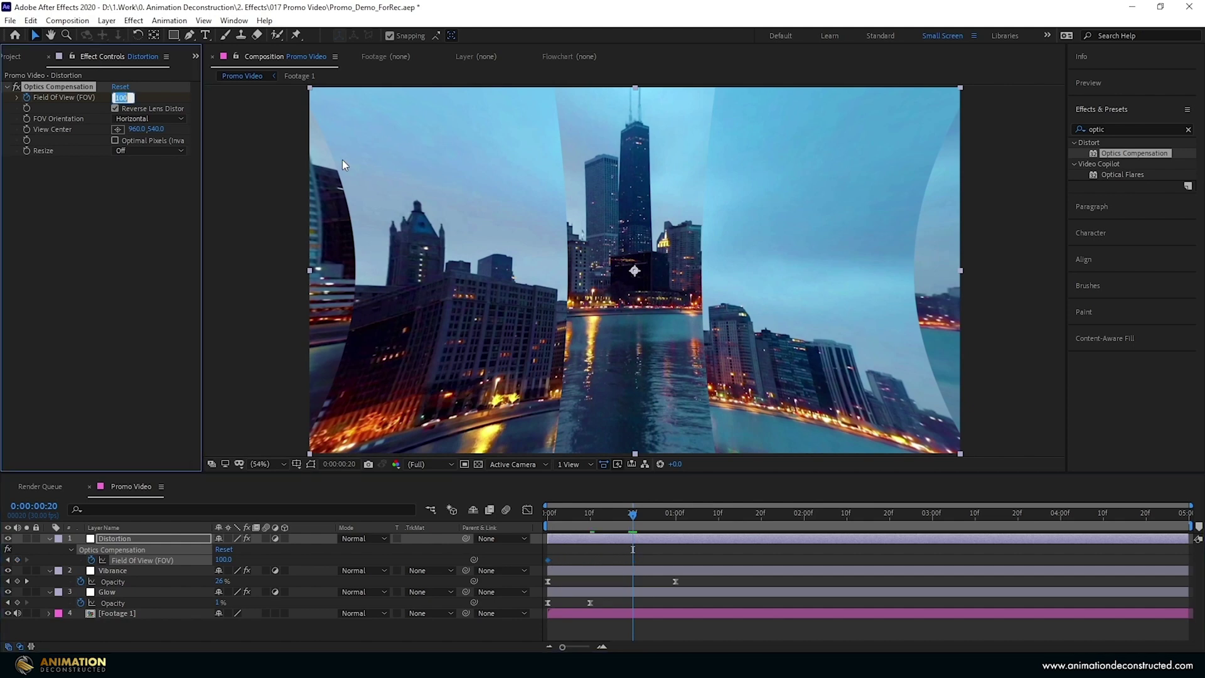
text(0)
key(Return)
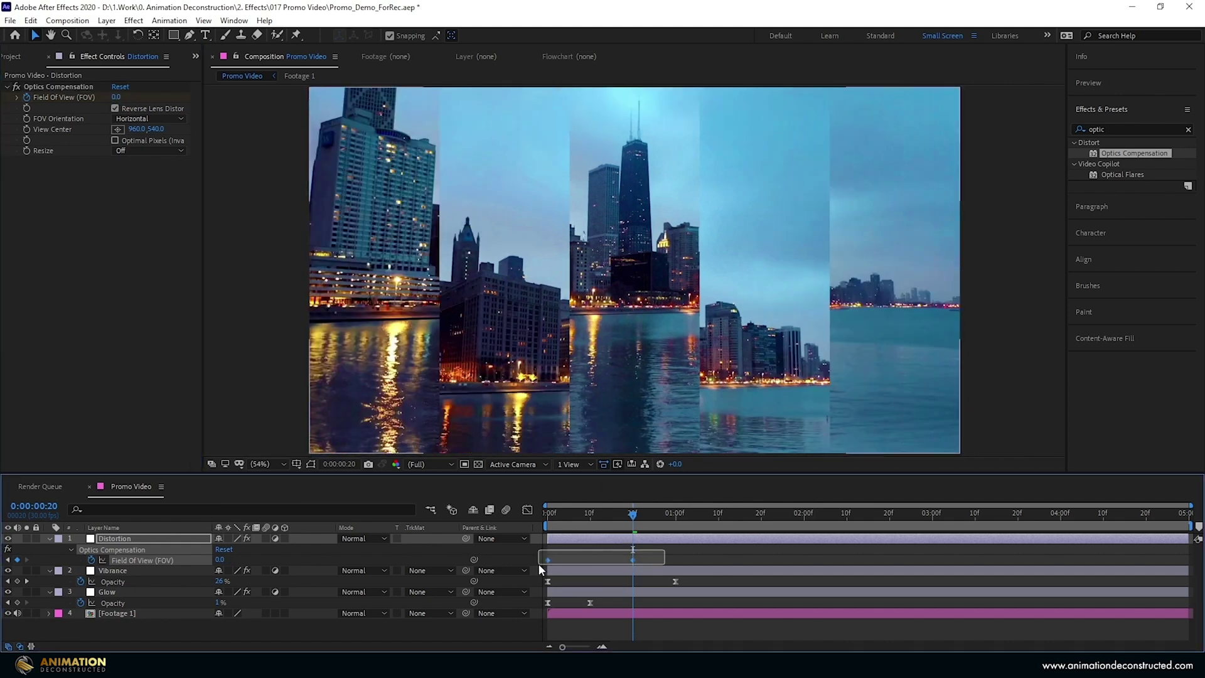
key(F9)
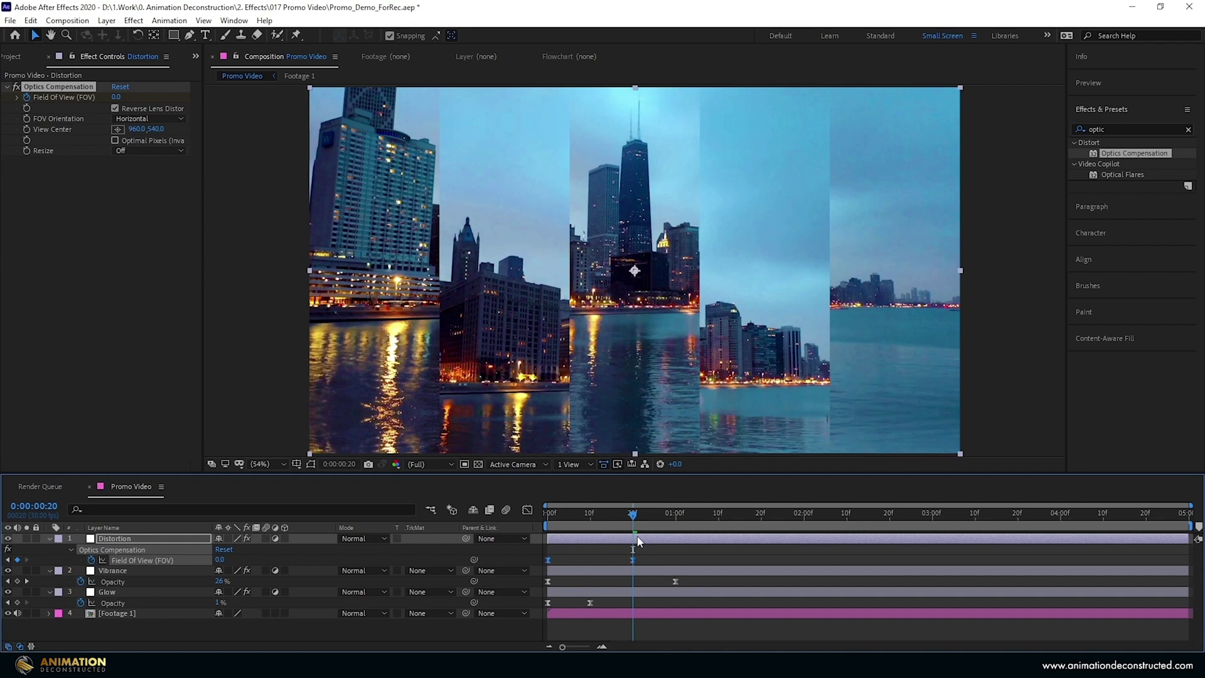
key(Home)
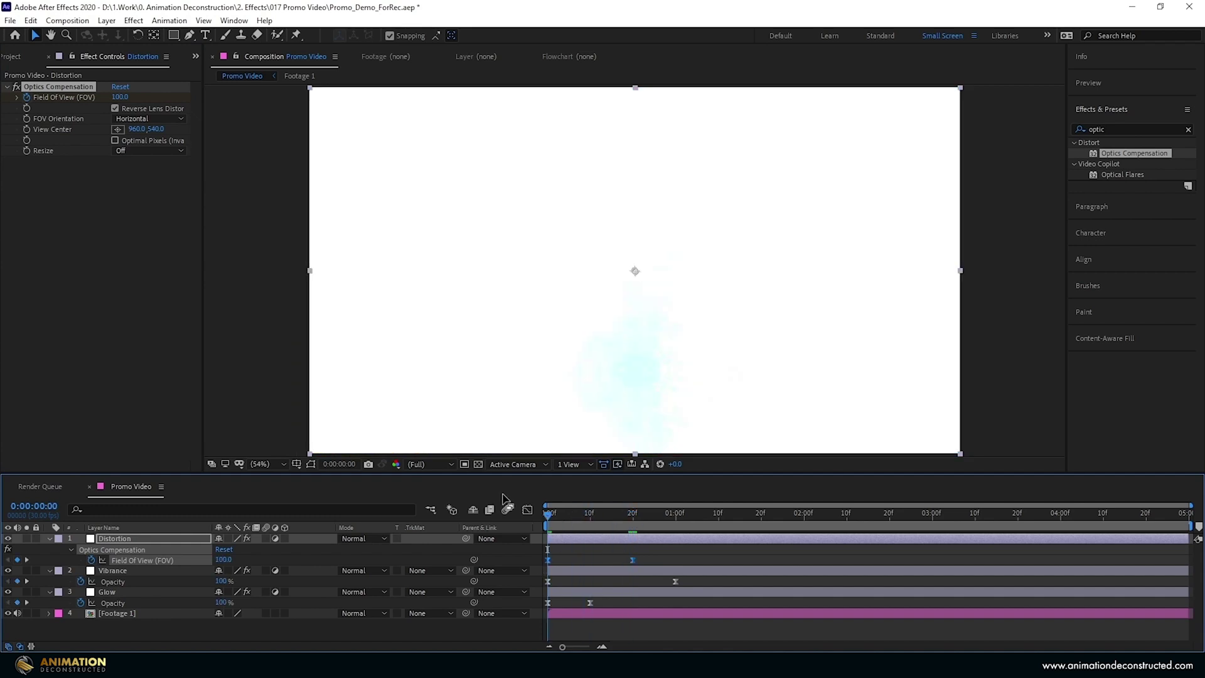
key(space)
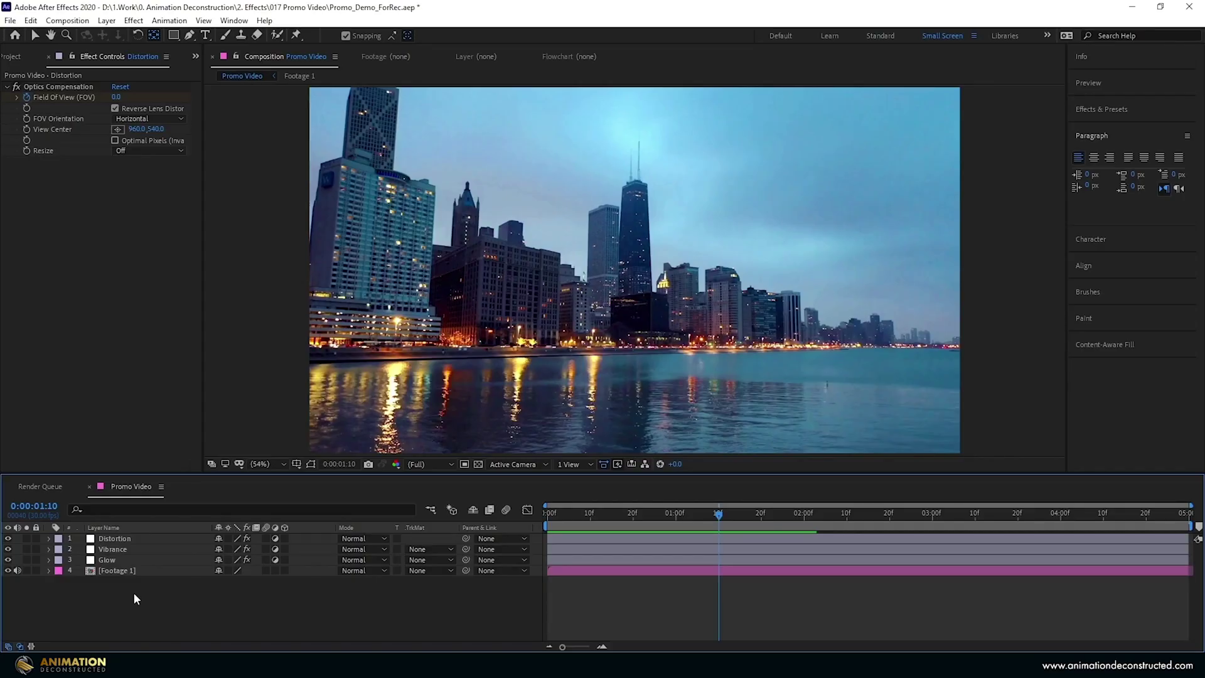
- Add a text layer reading DESIGN at 0:00:01:10 and left-align its paragraph
right_click(131, 592)
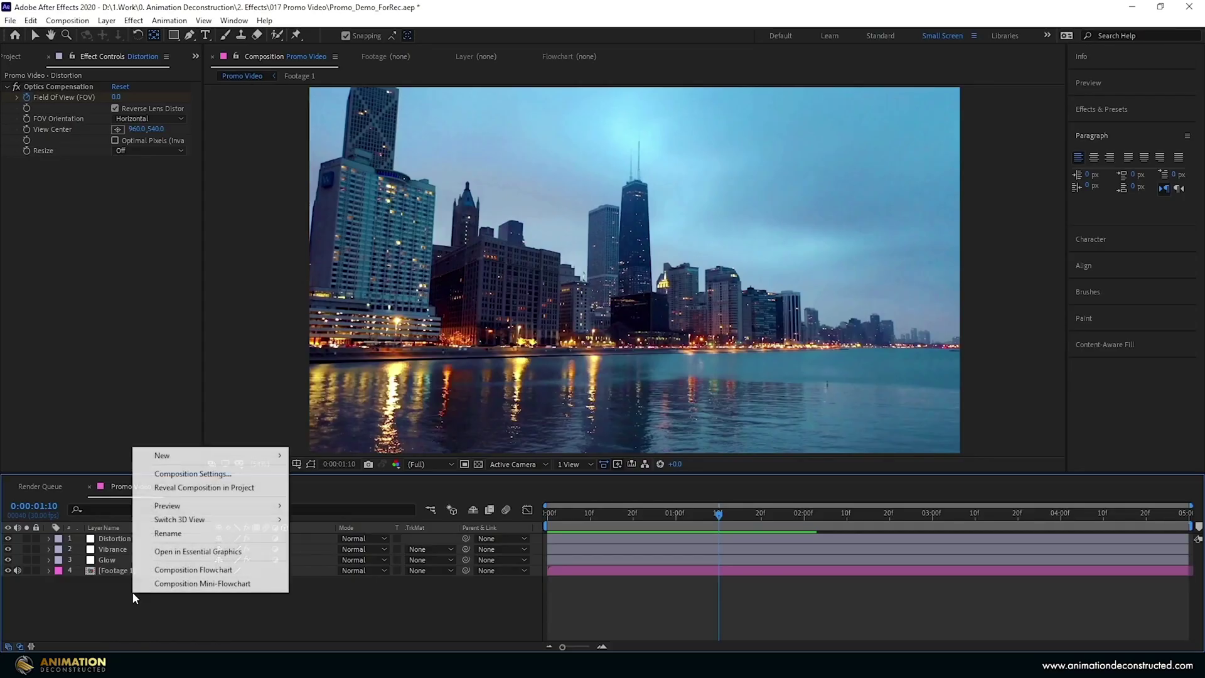
mouse_move(167, 458)
click(314, 470)
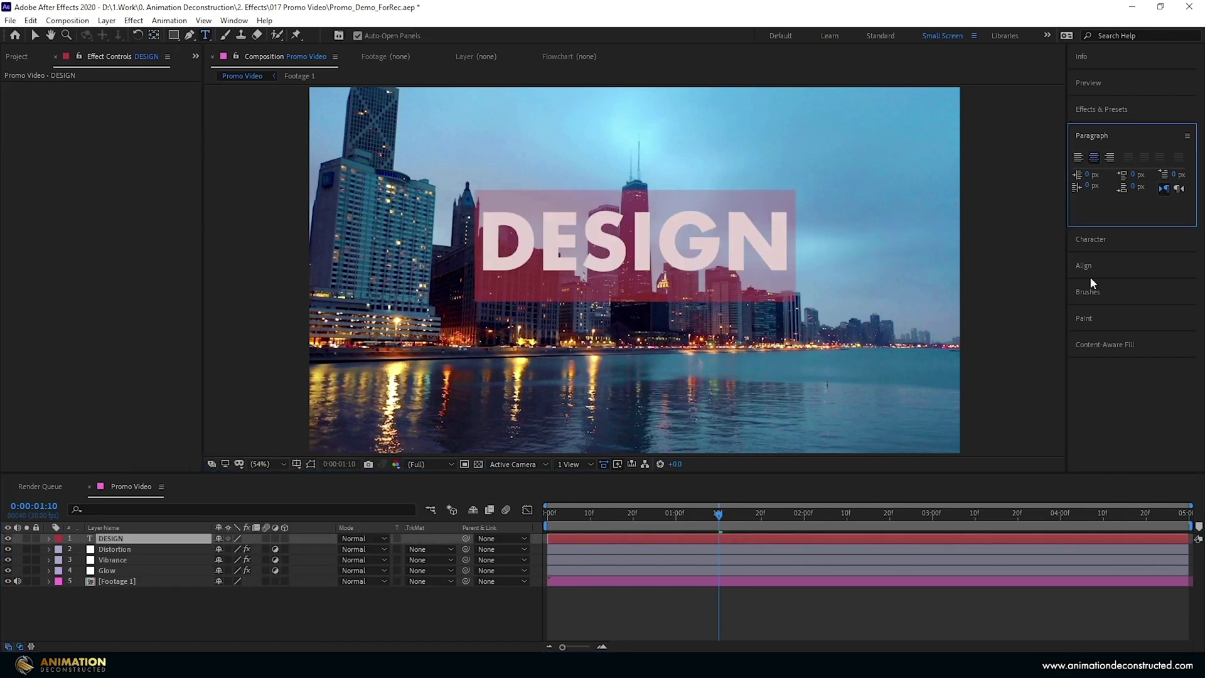
click(1078, 157)
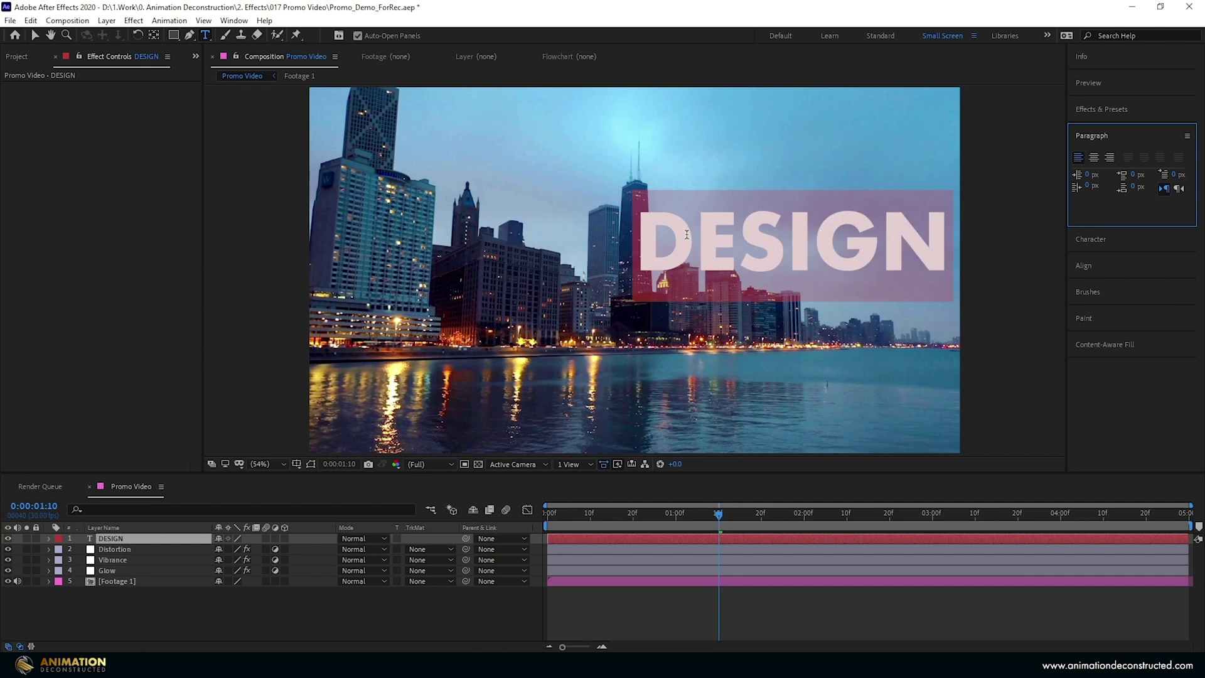
click(1094, 238)
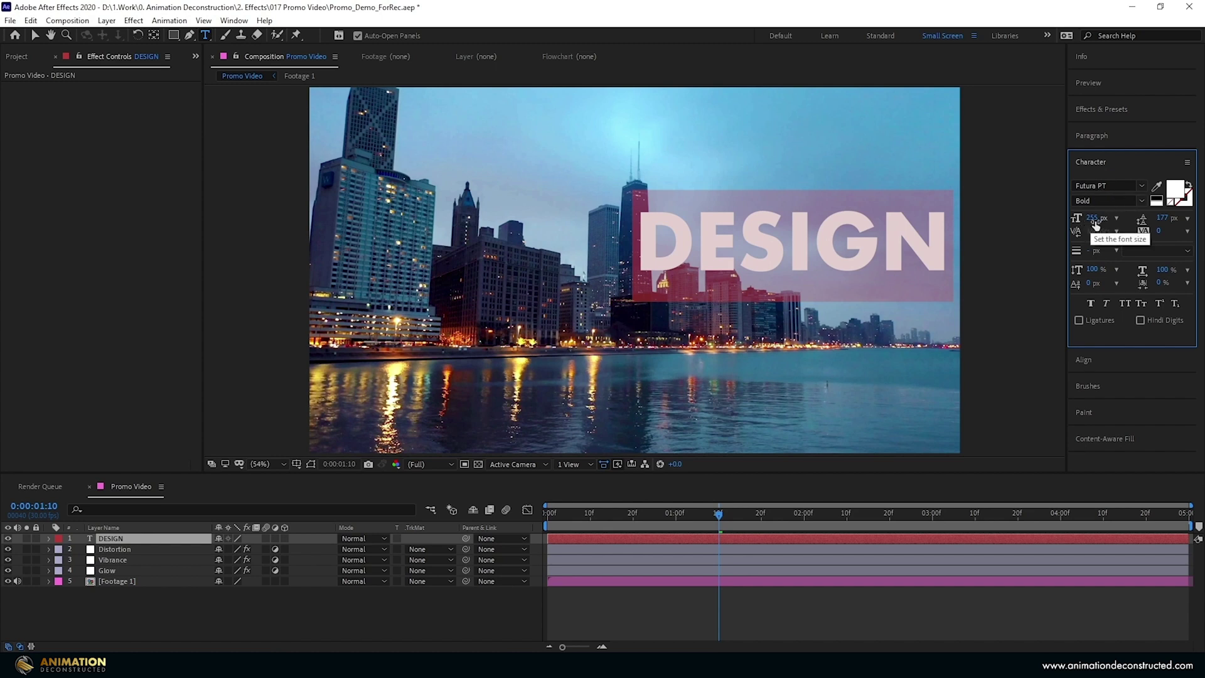
click(34, 36)
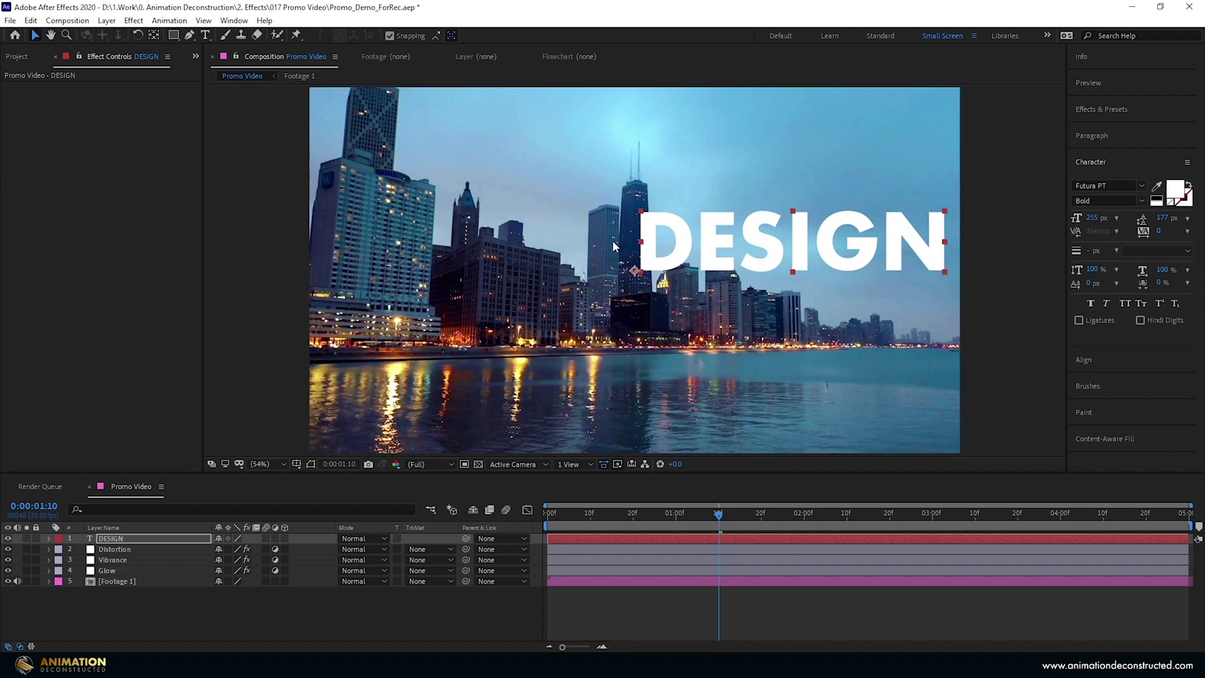
- Centre the DESIGN layer's anchor point within the text and align the layer to the composition's horizontal and vertical centre
click(154, 36)
key(ctrl+alt+Home)
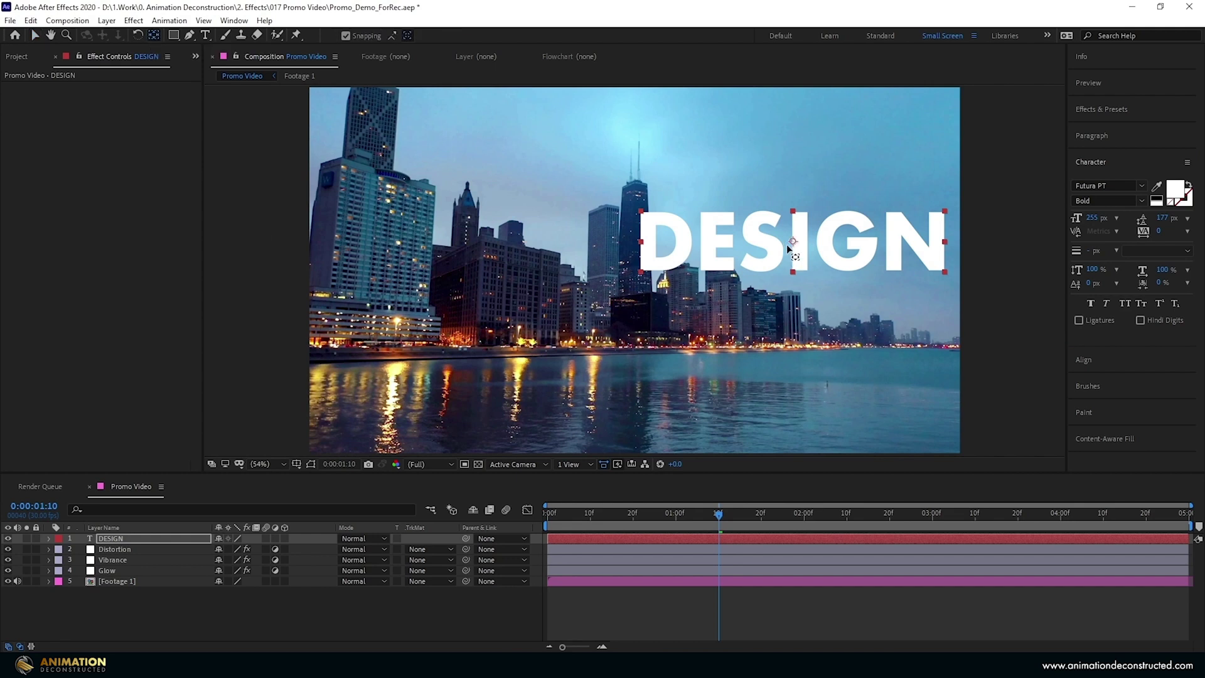
click(1091, 360)
click(1102, 225)
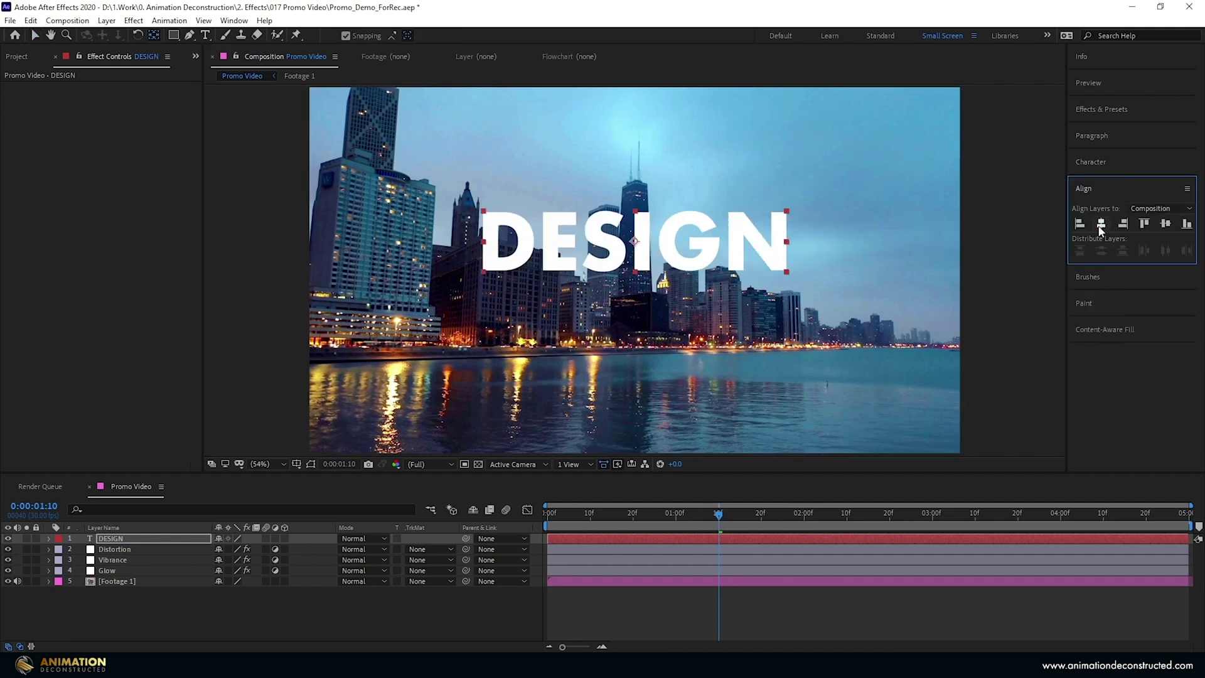
click(1165, 224)
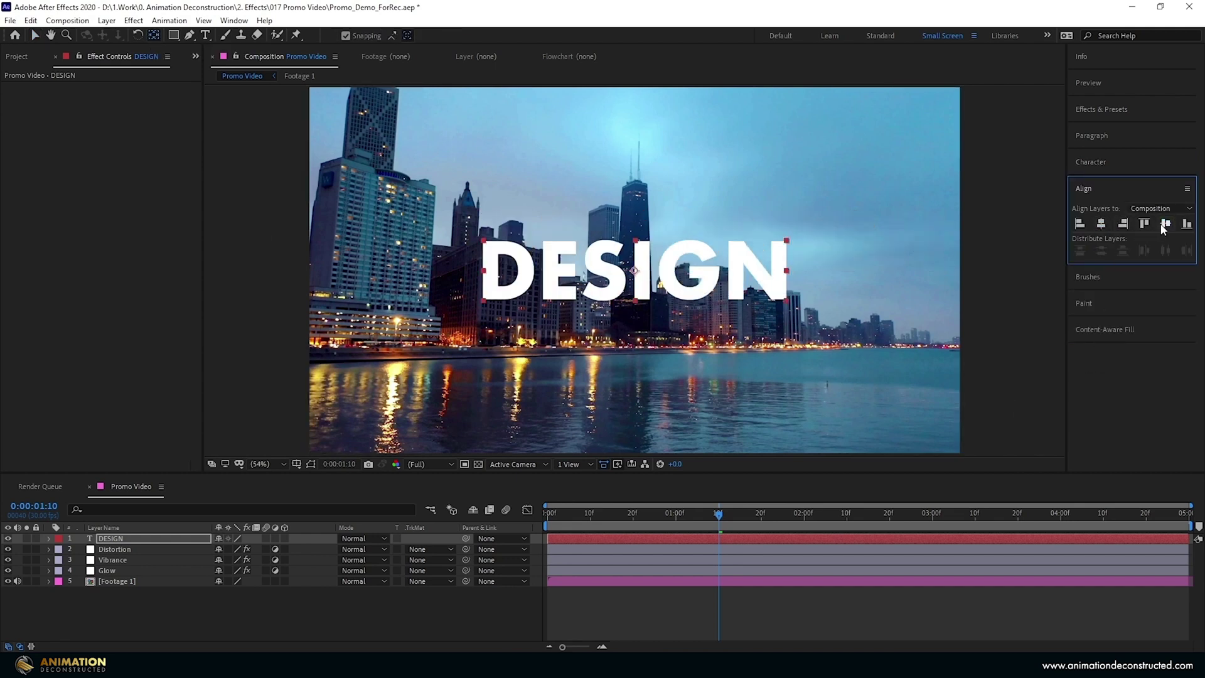
- Expand the DESIGN layer's Text properties and add a Tracking text animator
click(49, 539)
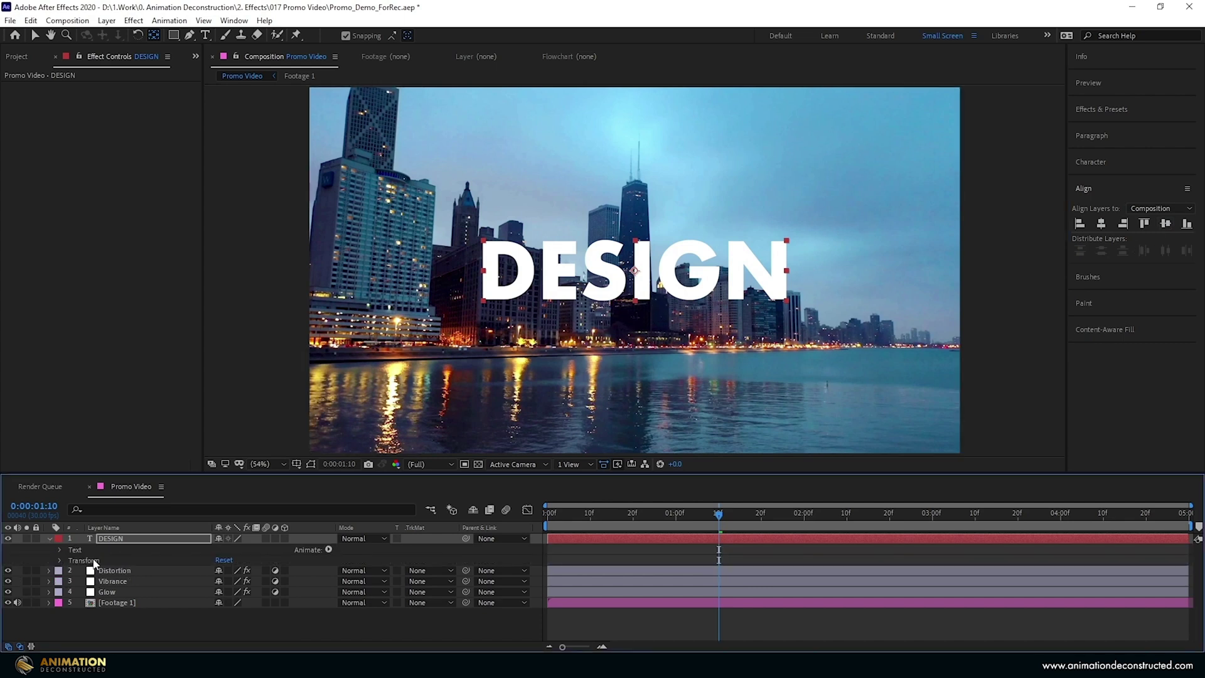
click(61, 550)
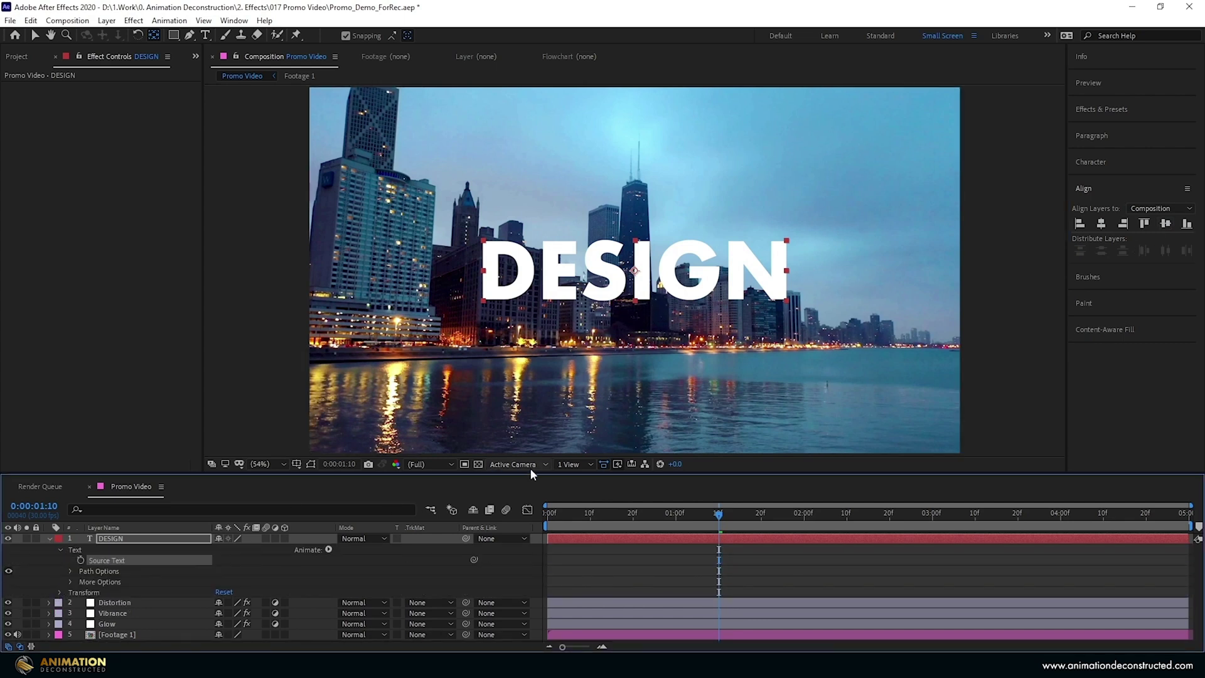
click(328, 549)
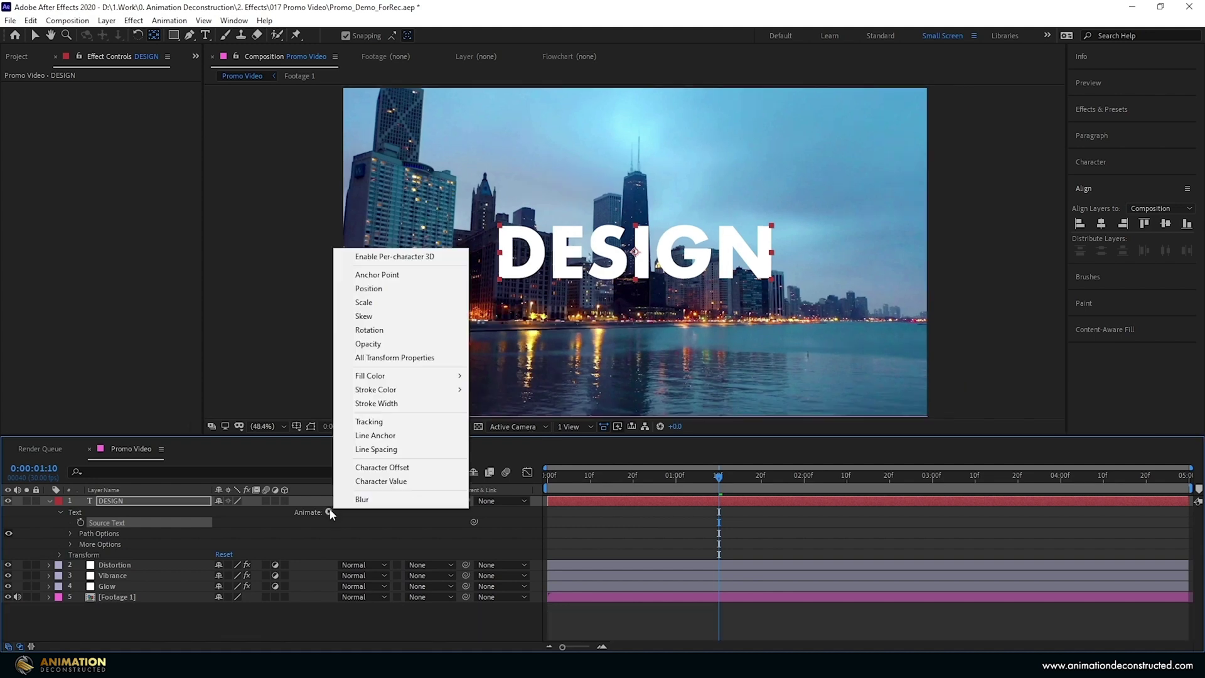
click(370, 421)
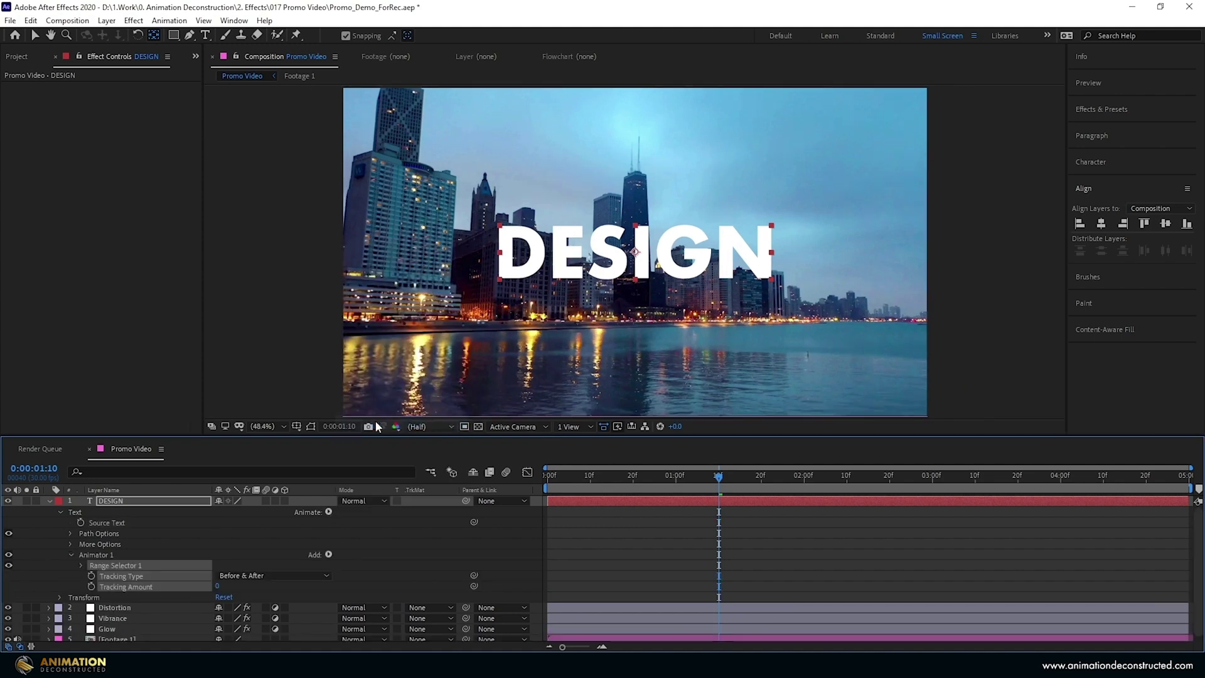
- Keyframe the DESIGN text's Tracking Amount to go from 115 at 0:00:00:15 to 0 at 0:00:01:00
key(shift+Page_Up)
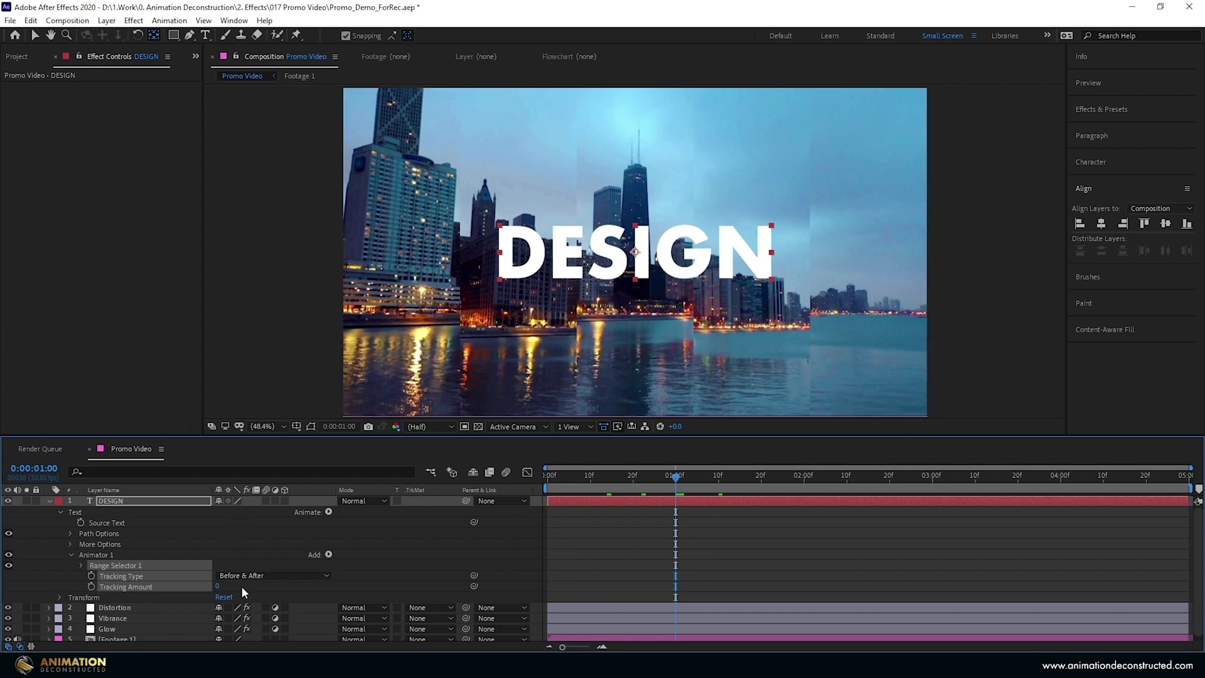
click(91, 586)
click(618, 487)
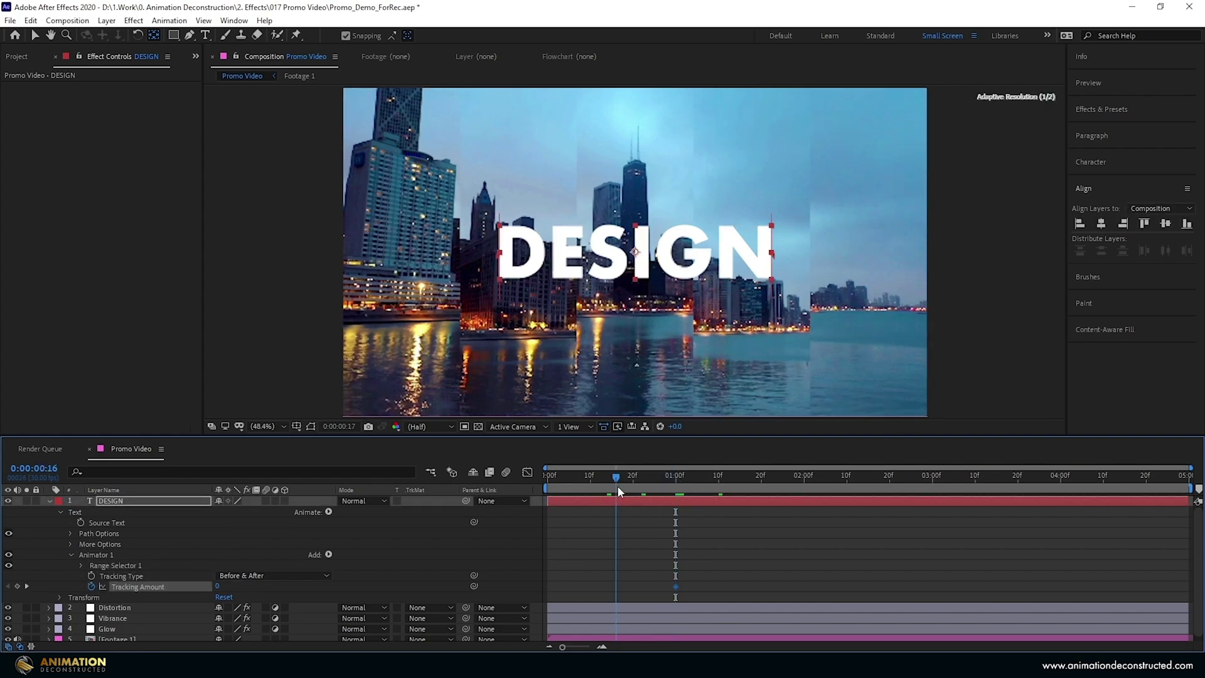
click(612, 488)
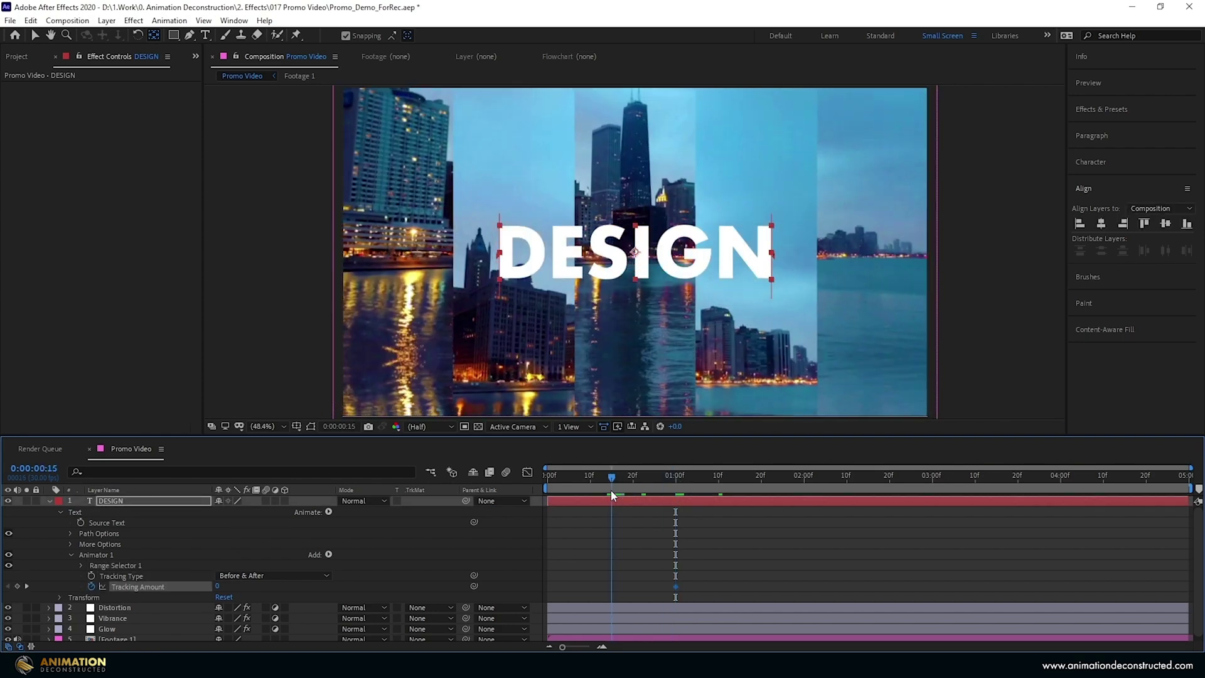
drag(217, 589, 251, 589)
click(224, 586)
key(Return)
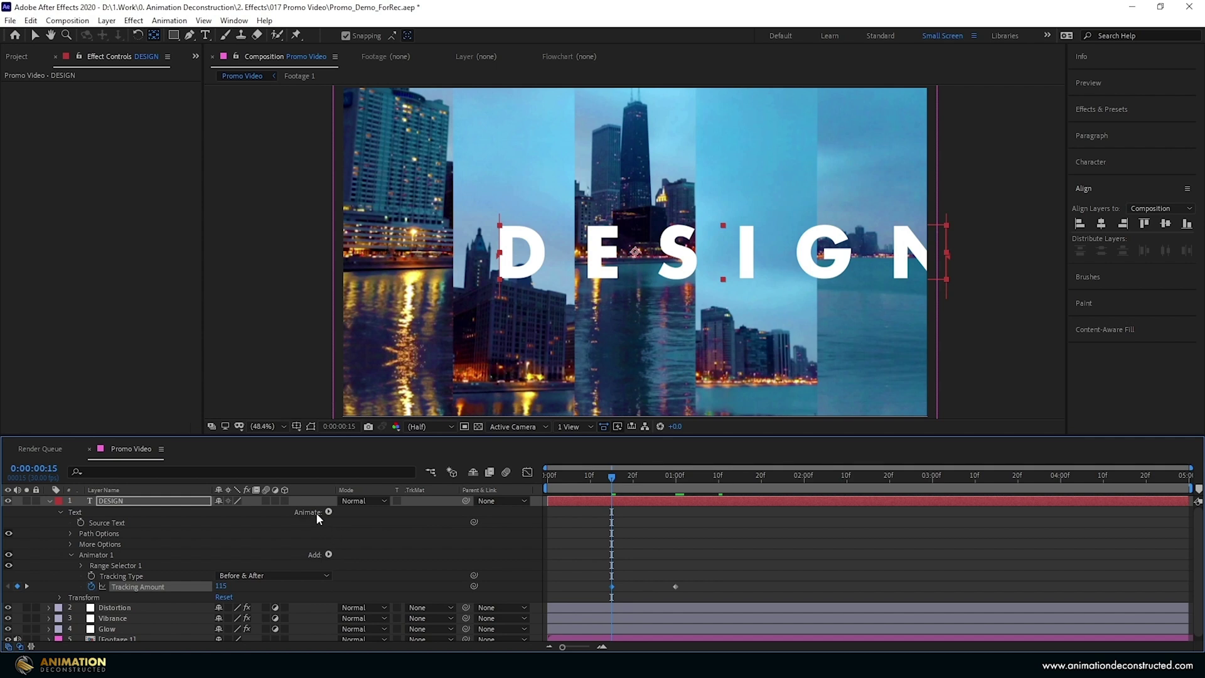
- Add a Position property to the DESIGN layer's tracking animator
click(329, 555)
mouse_move(345, 560)
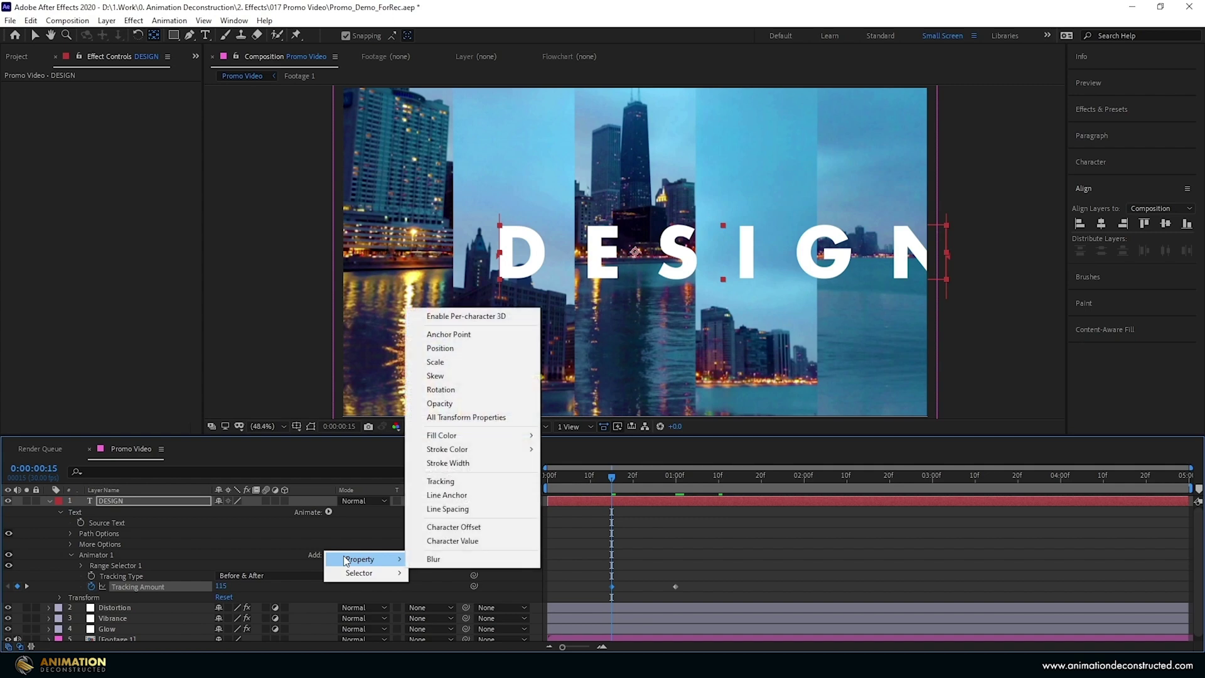
click(443, 348)
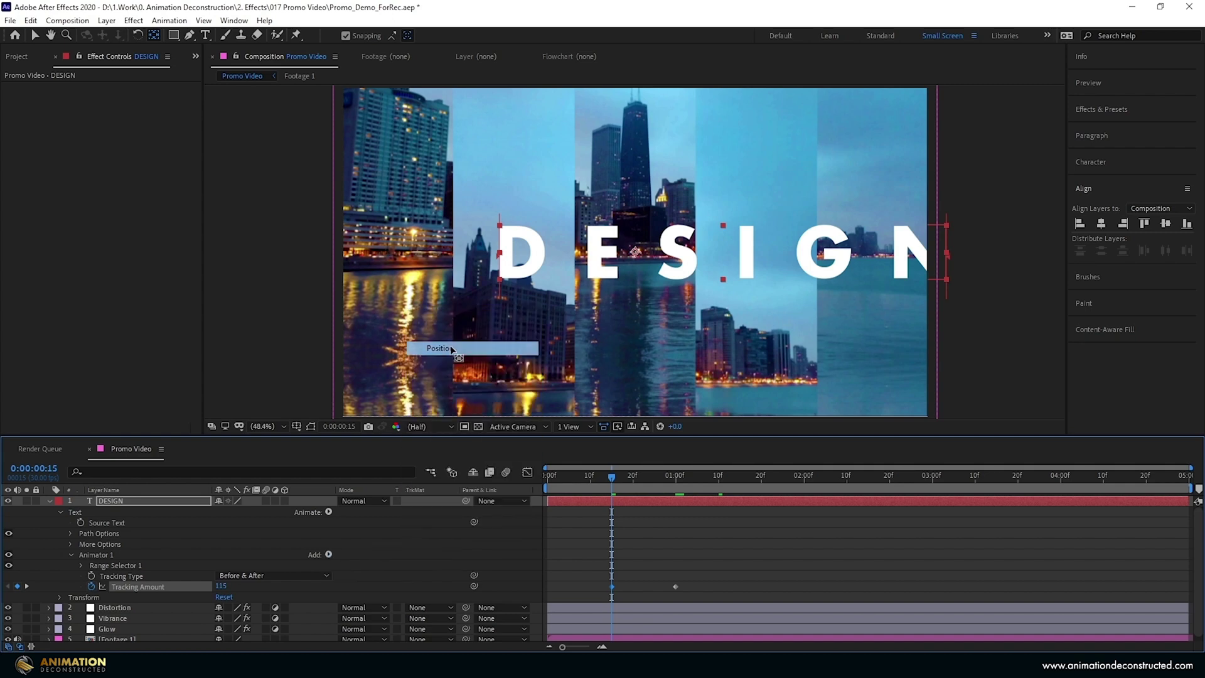
- Keyframe the DESIGN text animator's Position to go from 300, 0 at 0:00:00:15 to 0, 0 at 0:00:01:00
click(677, 487)
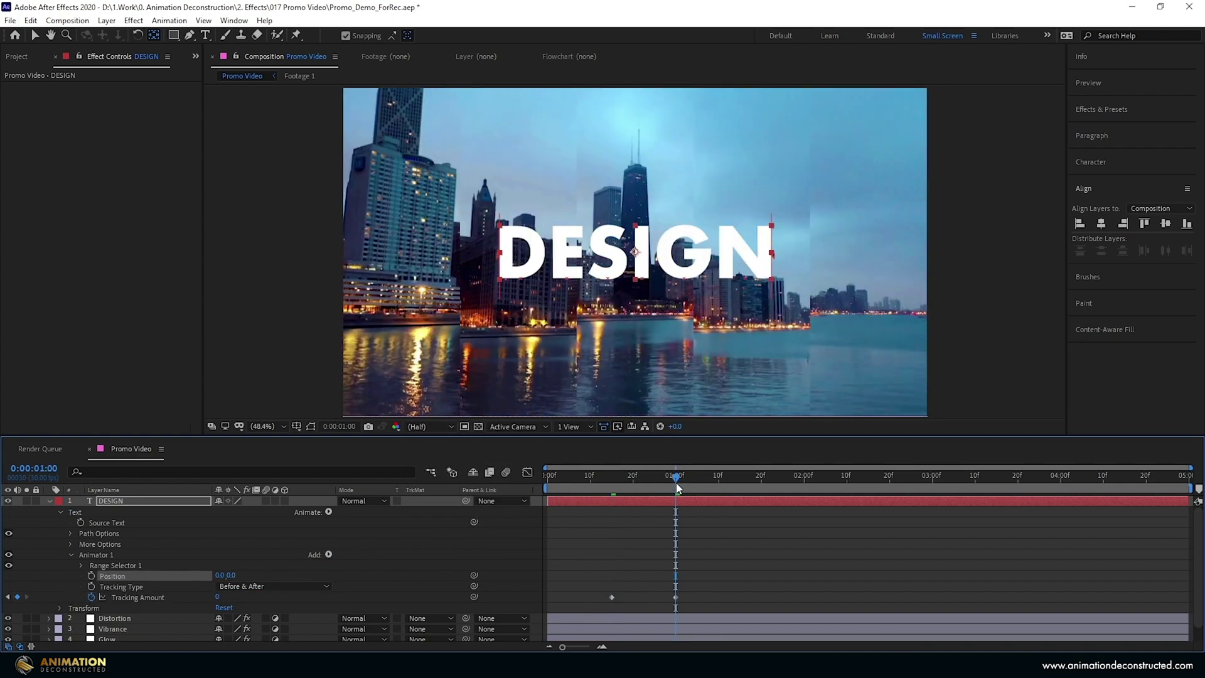
drag(674, 488, 602, 499)
drag(219, 575, 295, 575)
click(223, 576)
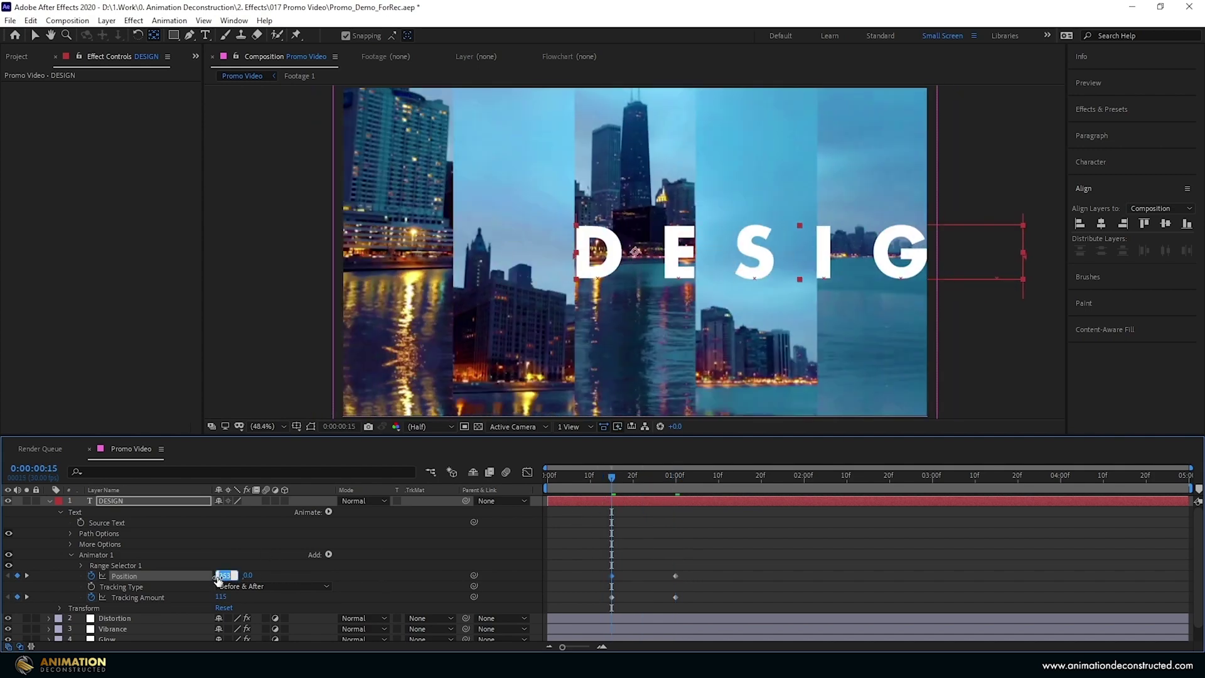
text(300)
key(Return)
- Add an Opacity property to the DESIGN layer's text animator and set it to 0%
click(327, 554)
mouse_move(361, 559)
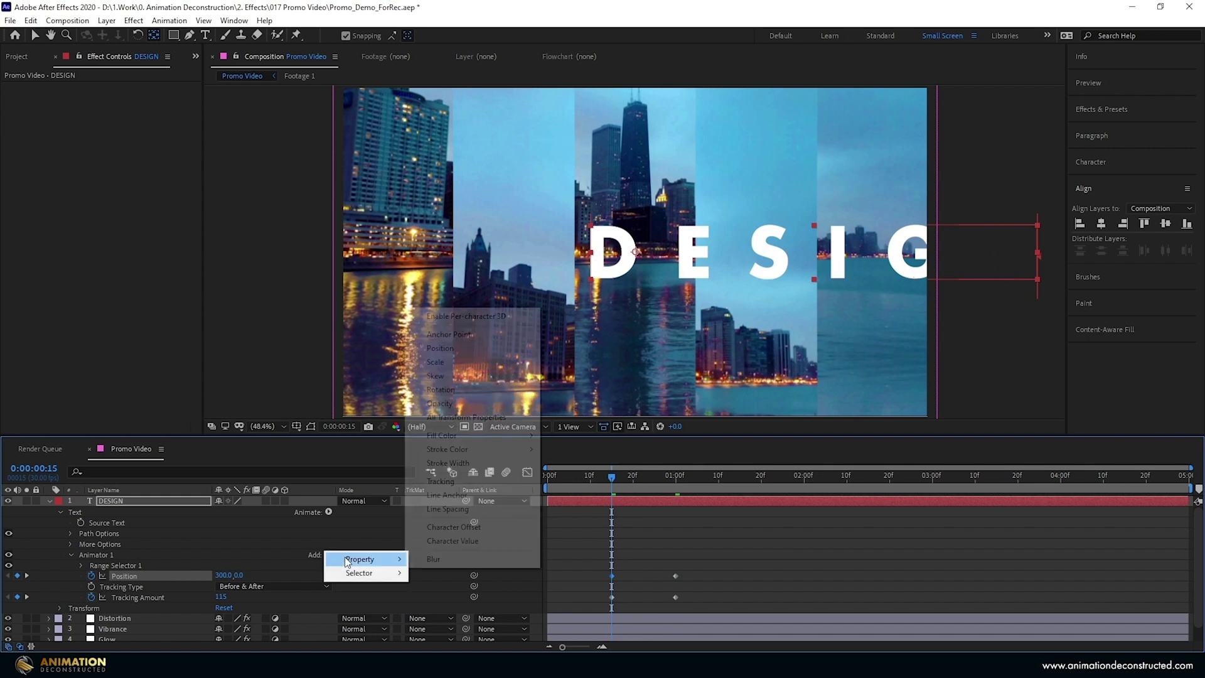
click(462, 402)
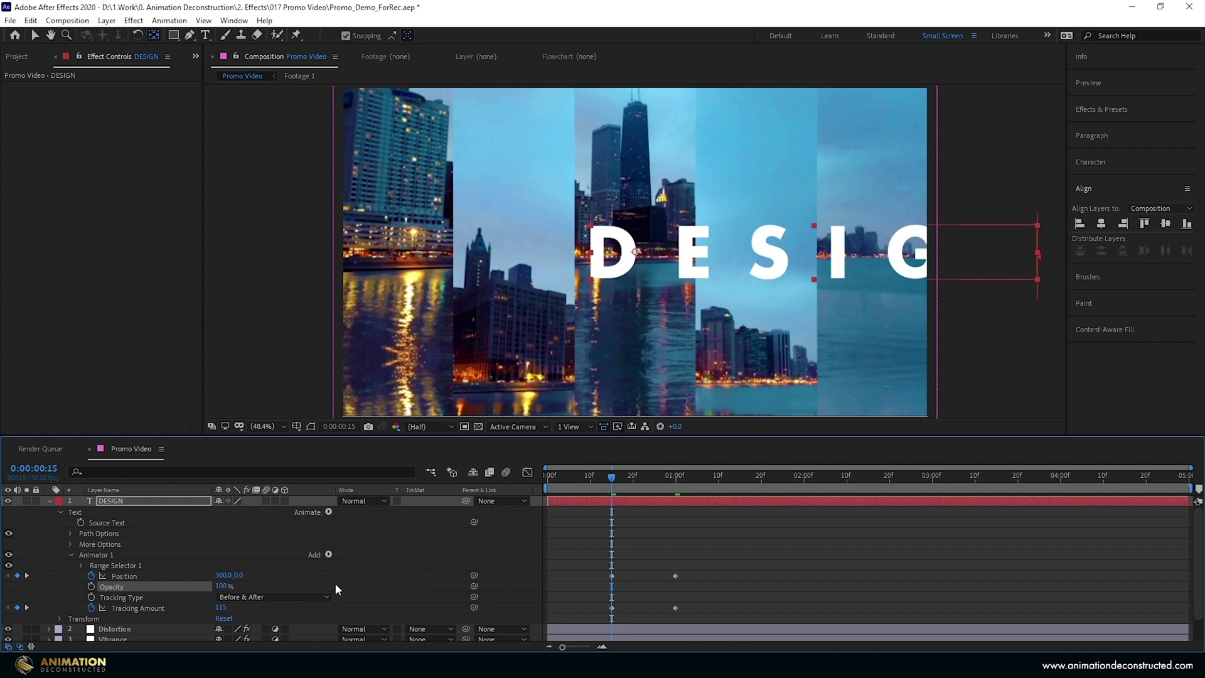
drag(226, 587, 116, 597)
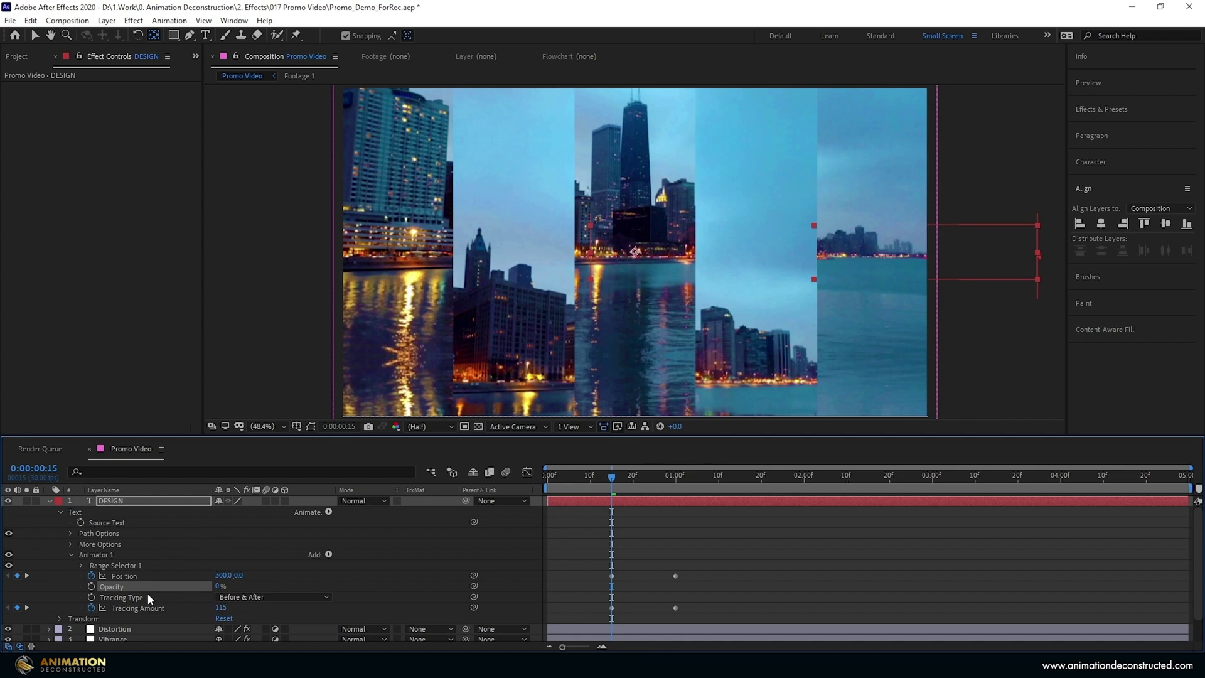
- Keyframe Range Selector 1's Start to go from 0% at 0:00:00:15 to 100% at 0:00:01:00
click(81, 565)
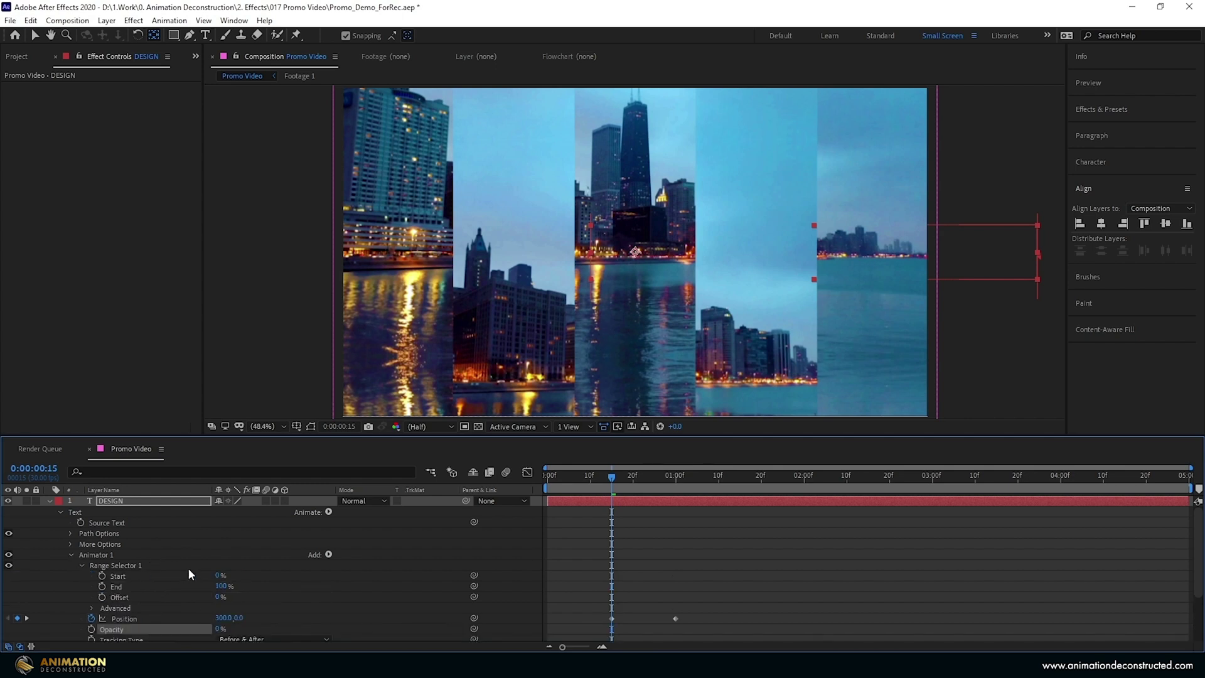
click(136, 555)
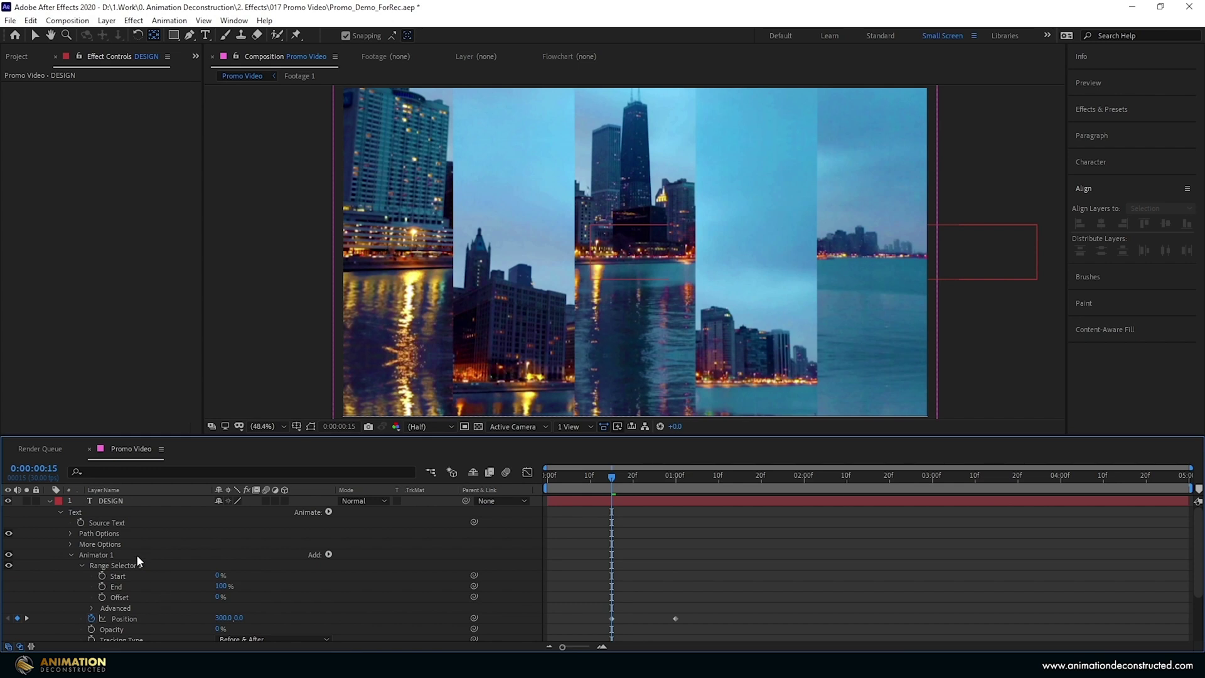
click(102, 576)
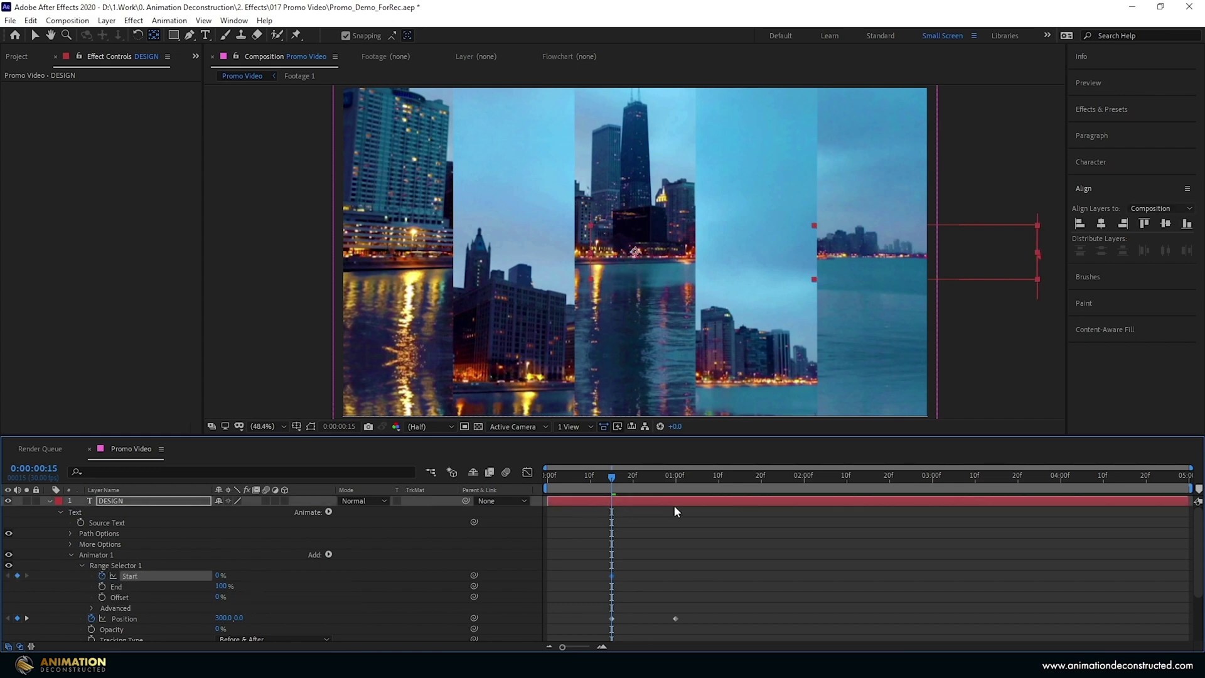
click(676, 486)
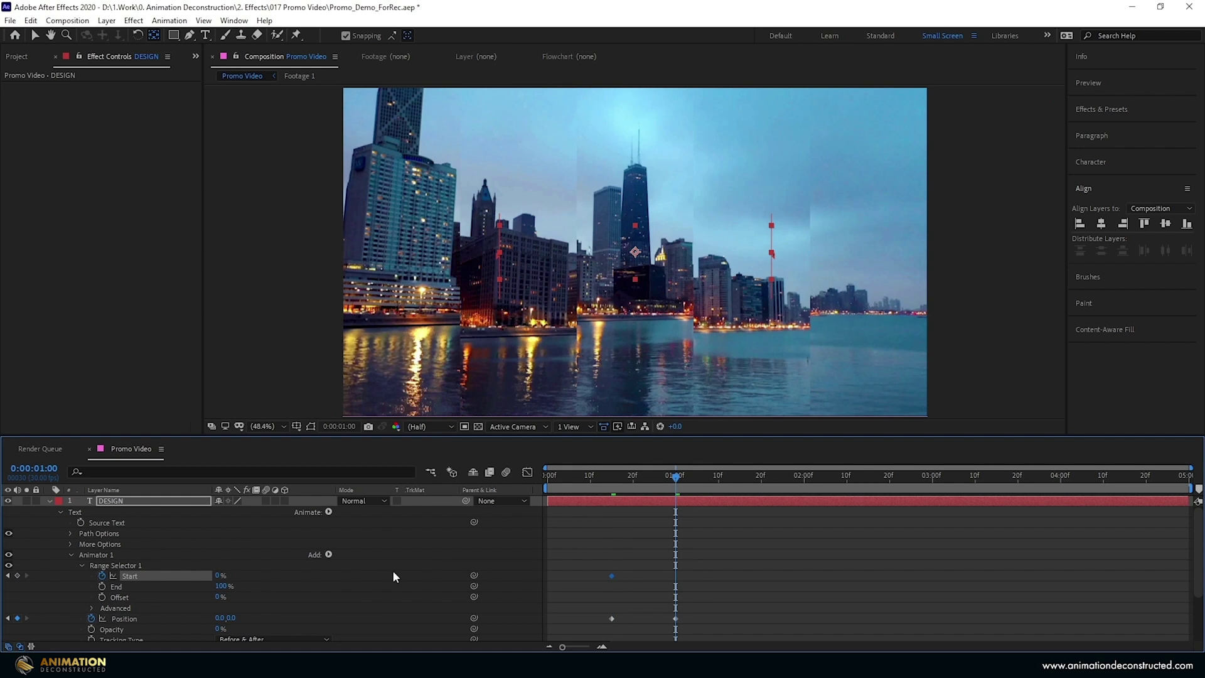
drag(217, 575, 339, 579)
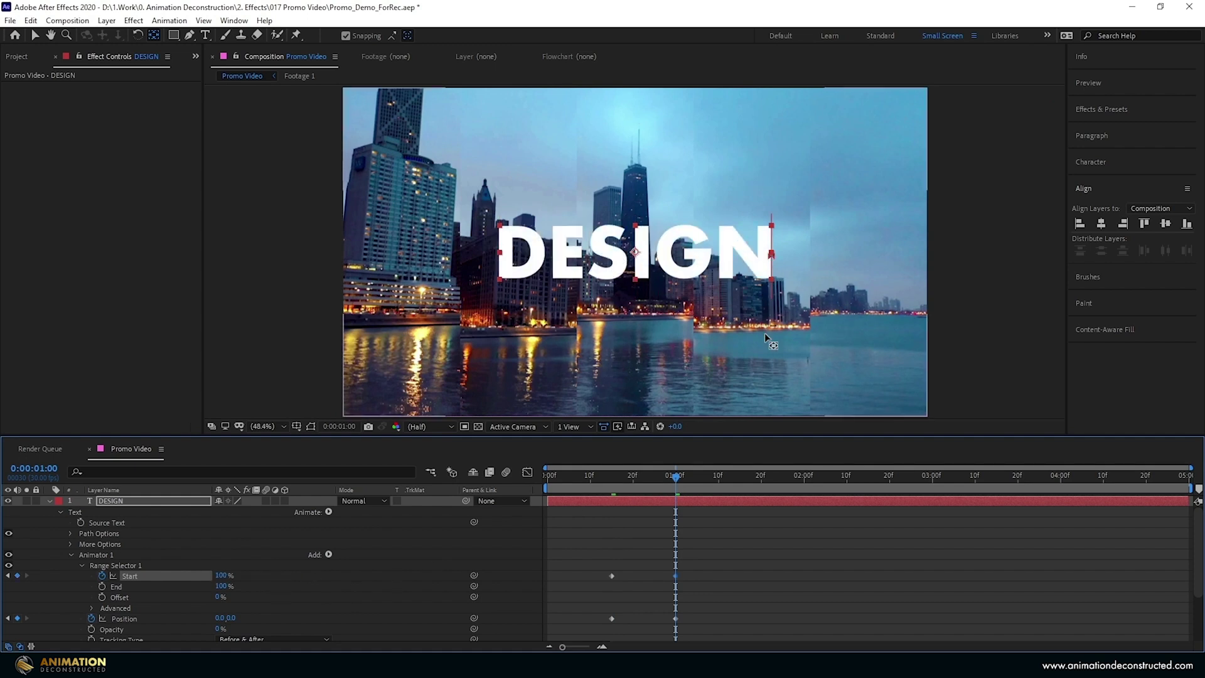
- Show only the DESIGN layer's keyframed properties and apply Easy Ease to all Start, Position and Tracking Amount keyframes
scroll(709, 510, down, 3)
scroll(181, 518, up, 3)
click(141, 506)
key(u)
drag(718, 510, 568, 552)
key(F9)
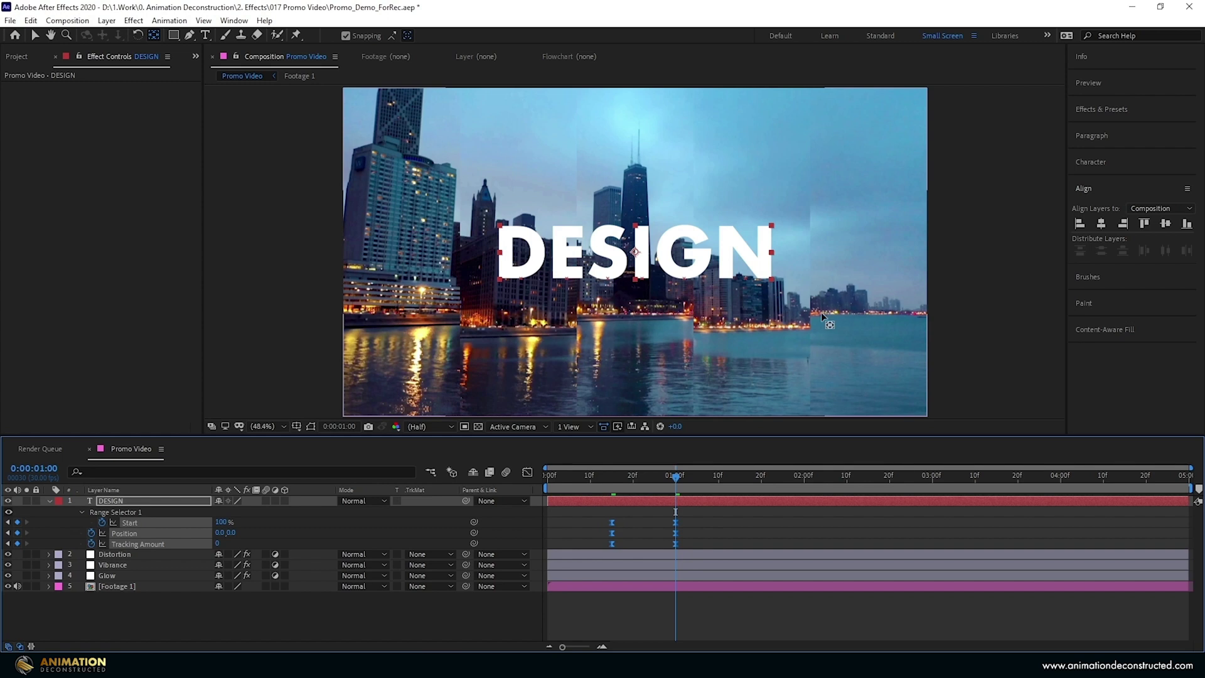
- Reshape the speed curves of the DESIGN layer's keyframes so the motion peaks early and slows gradually towards 0:00:01:00
click(526, 474)
drag(701, 555, 536, 596)
drag(665, 584, 631, 588)
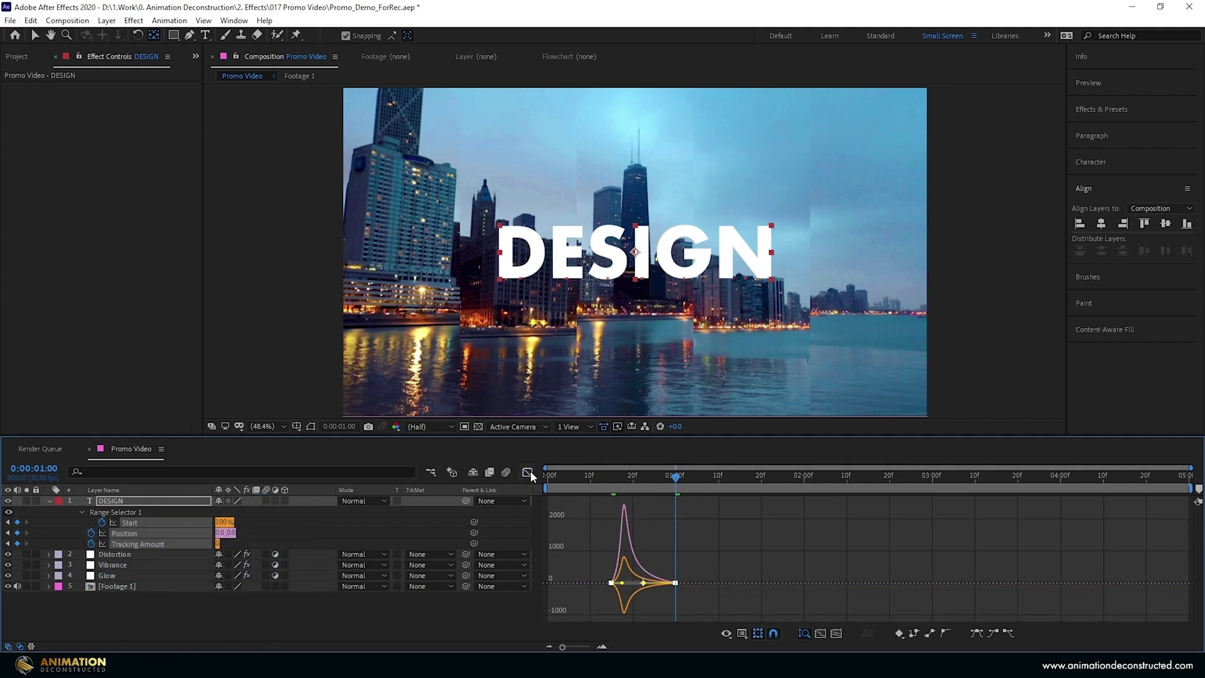
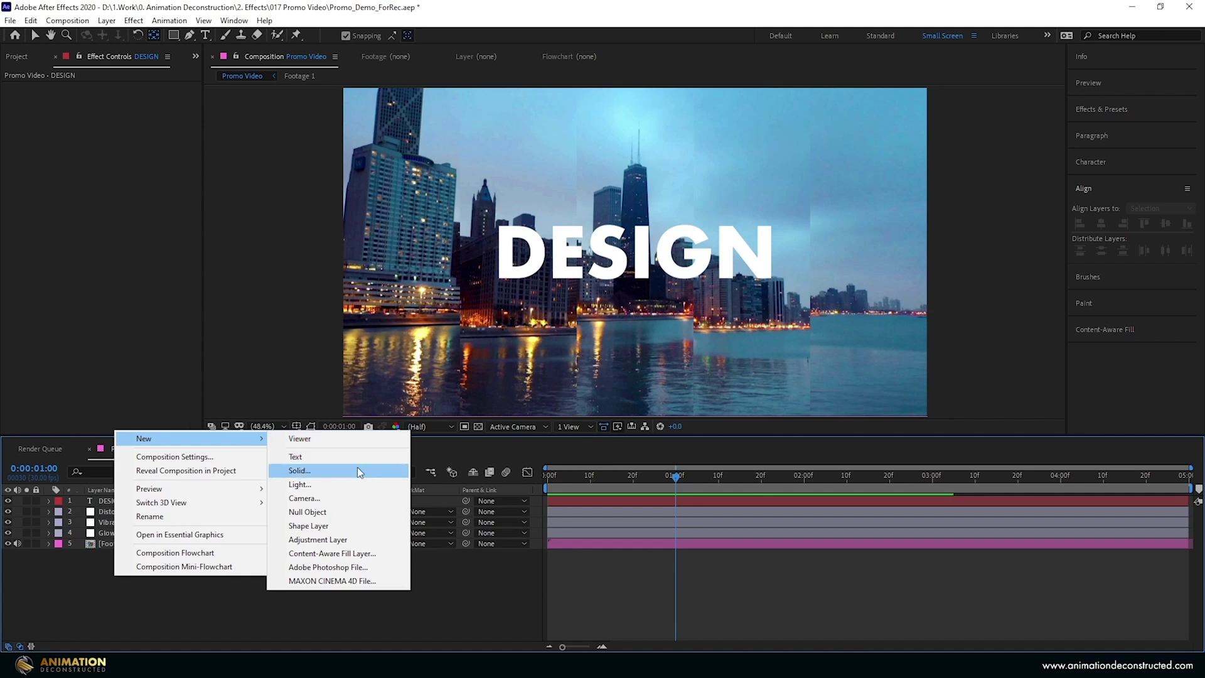
- Create a new composition-sized solid named Gradient
click(357, 471)
text(Gradient)
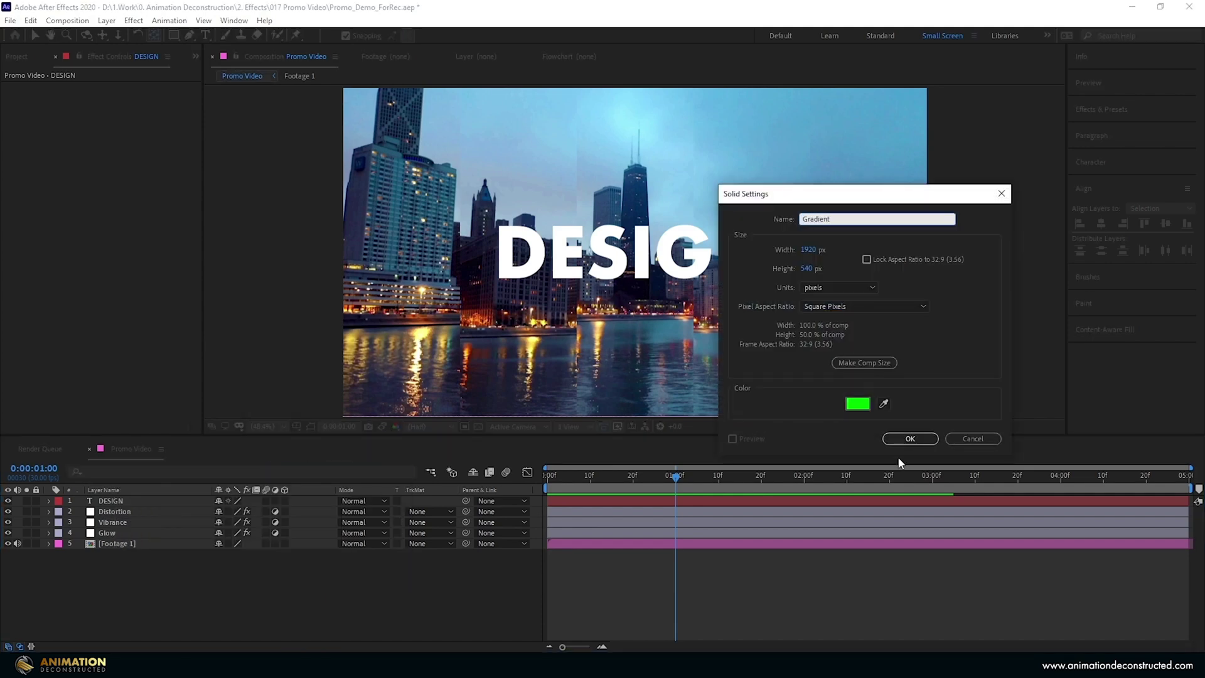
click(893, 363)
click(913, 439)
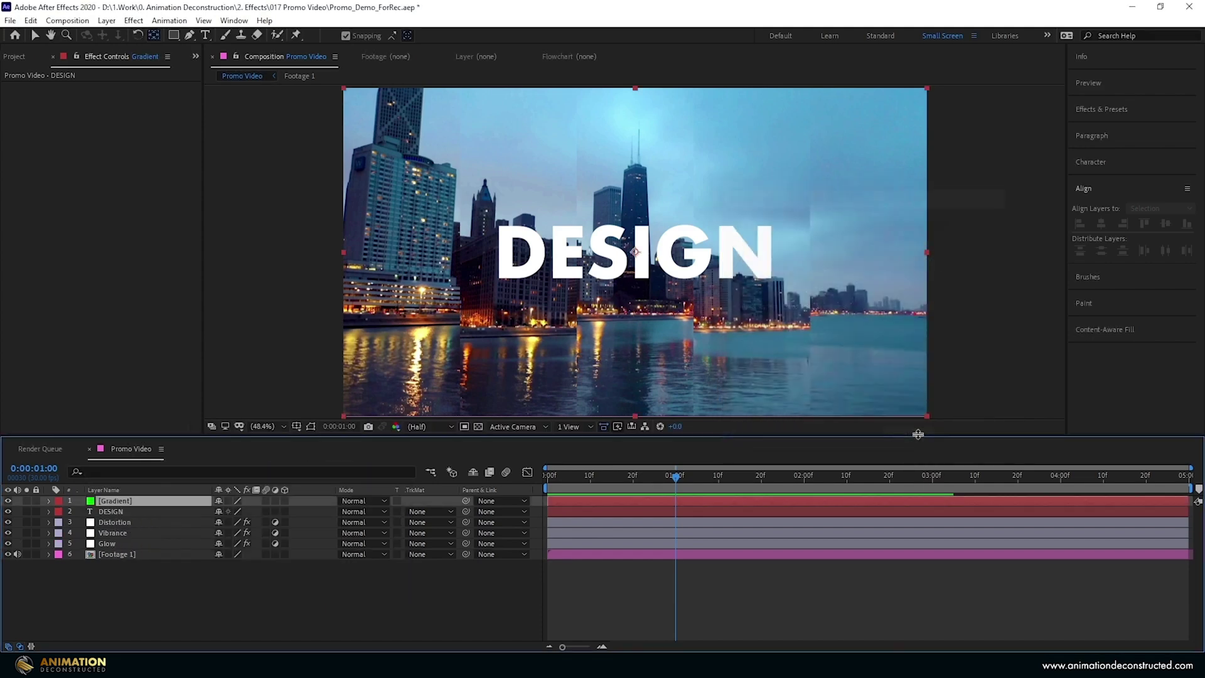
- Find the 4-Color Gradient effect and apply it to the Gradient solid
click(1085, 111)
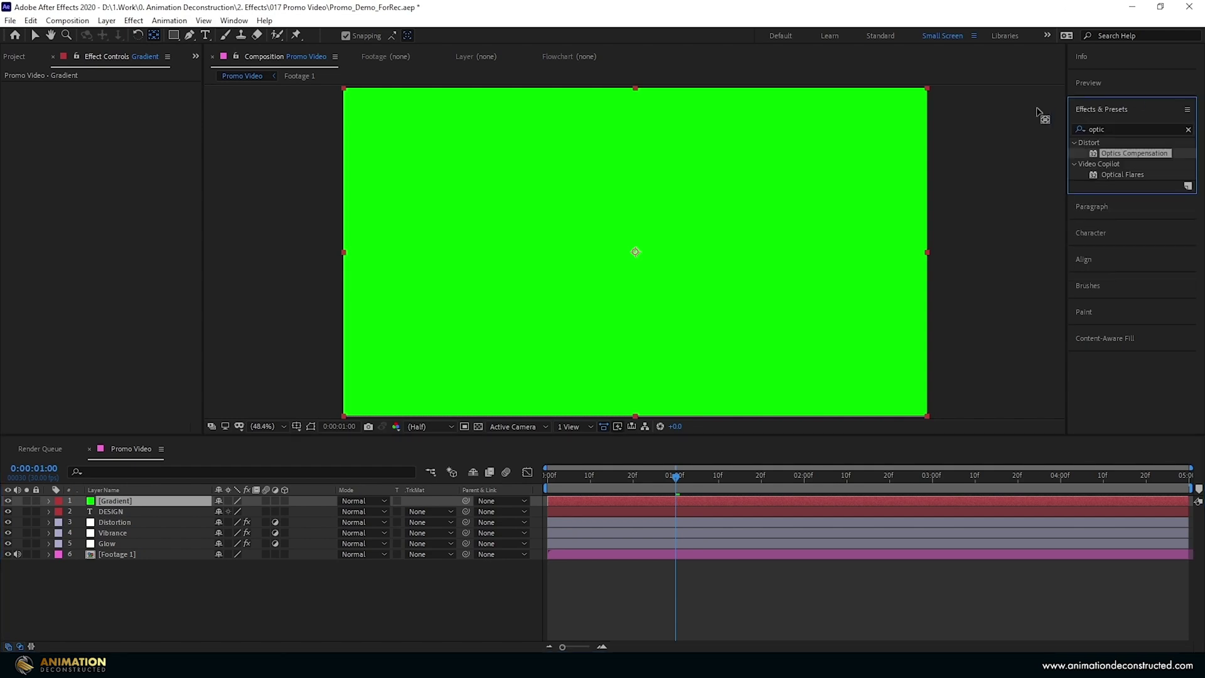
text(gradie)
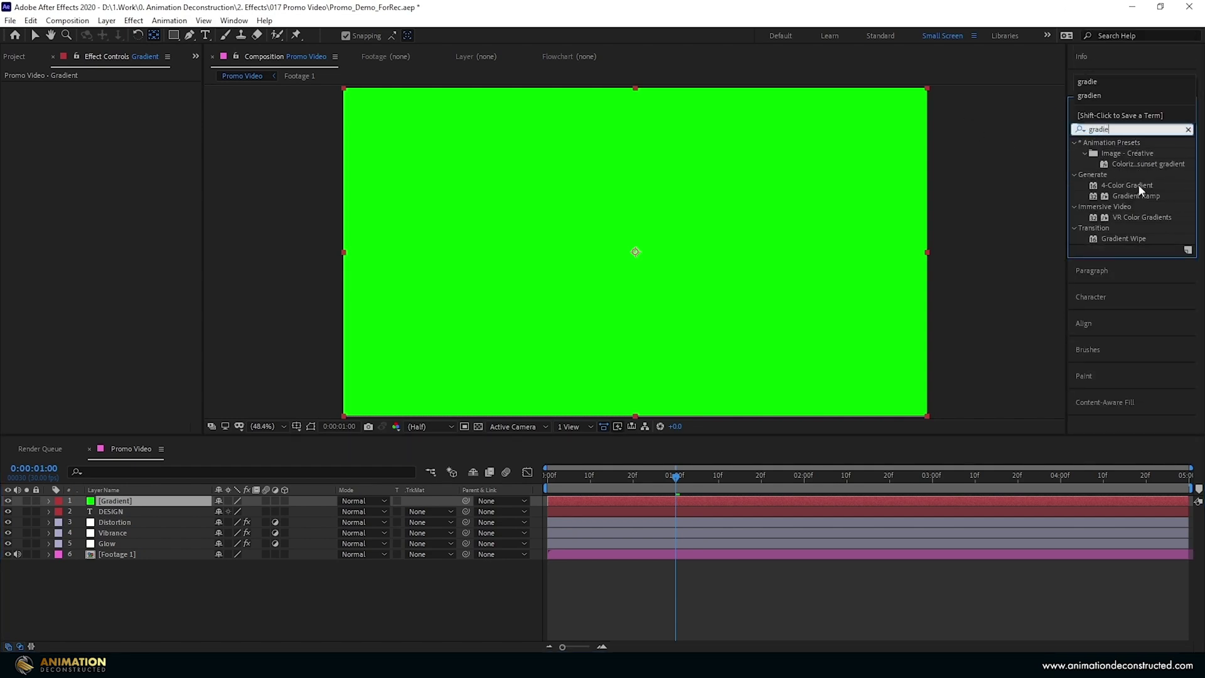
drag(1130, 186, 39, 121)
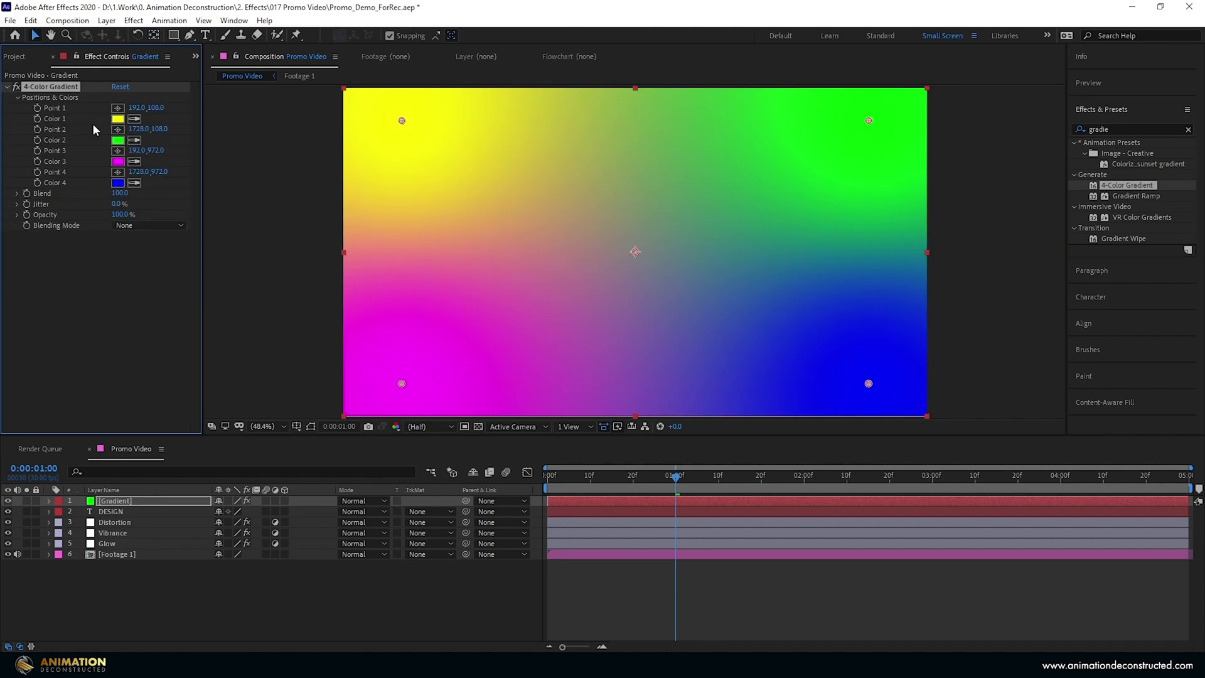
- Set the 4-Color Gradient's Color 1 to FFB12E and Color 2 to 1E00FF
click(118, 118)
text(FFB)
text(72E)
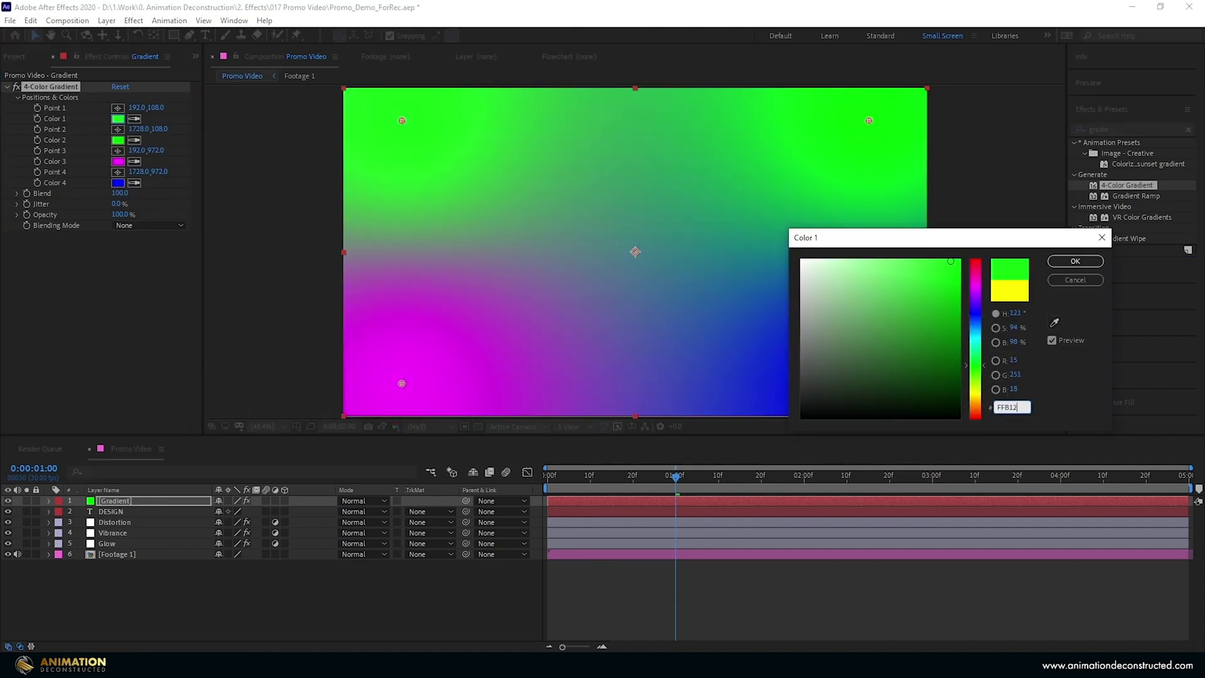
key(Return)
click(118, 140)
text(1E)
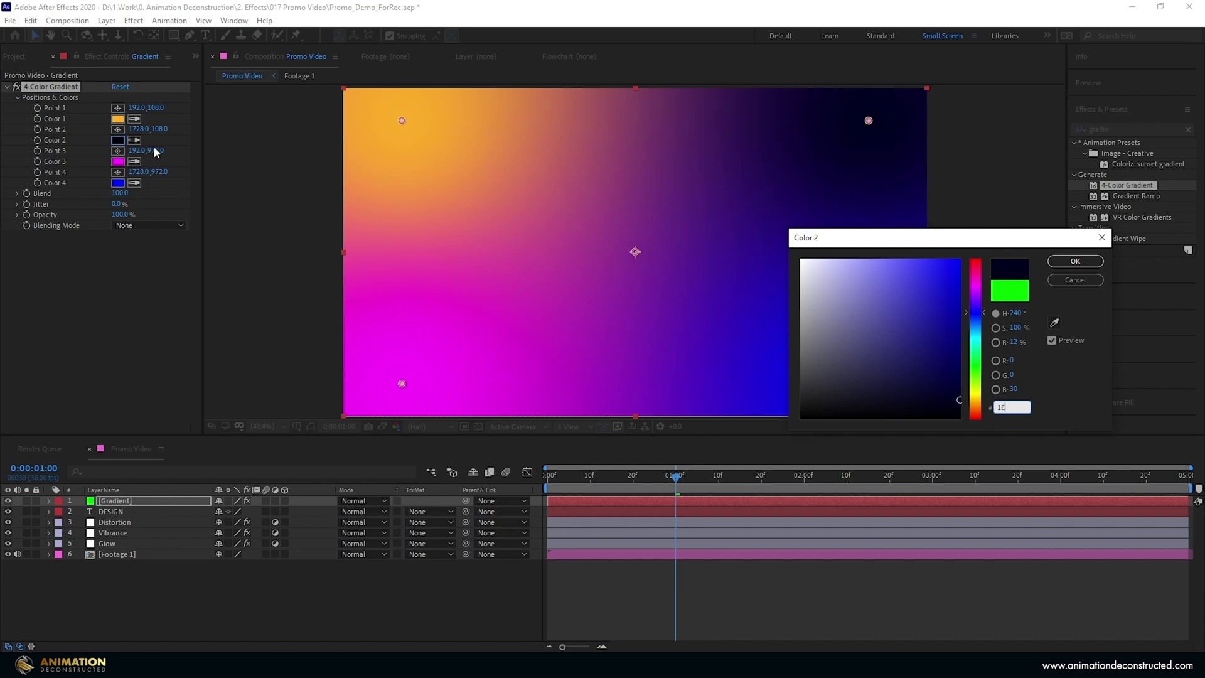
text(00FF)
key(Return)
- Set the 4-Color Gradient's Color 3 to FF1849 and Color 4 to 7200FF
click(118, 161)
text(F)
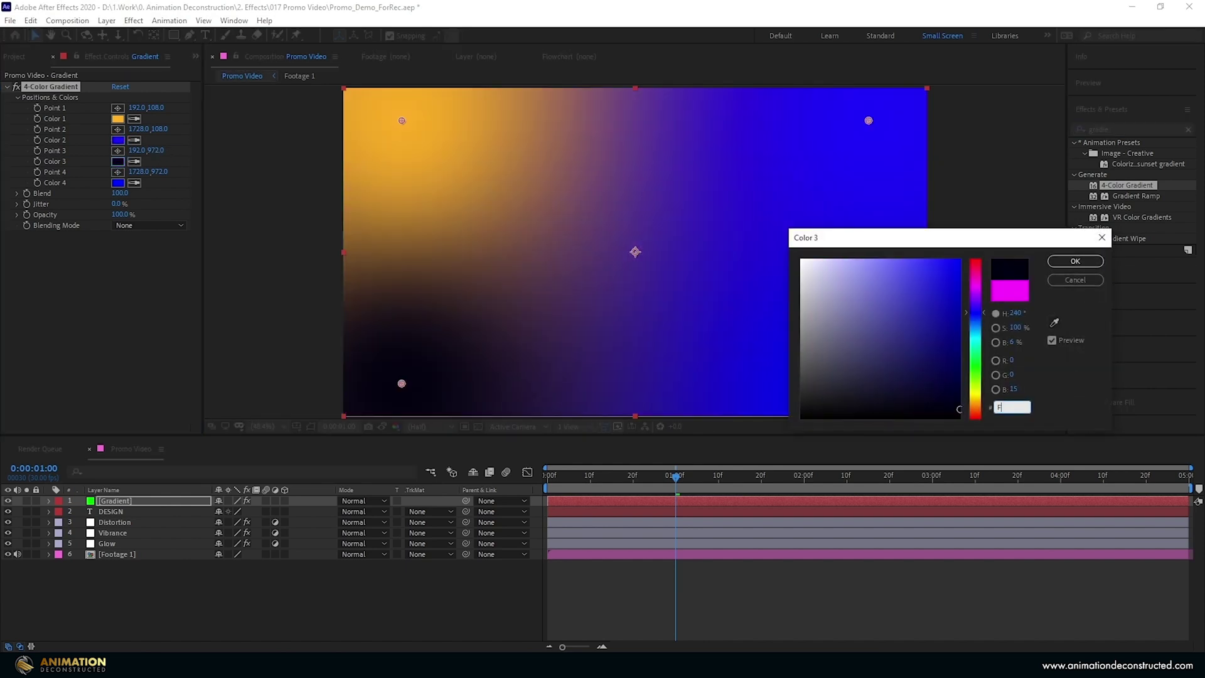
text(F1849)
key(Return)
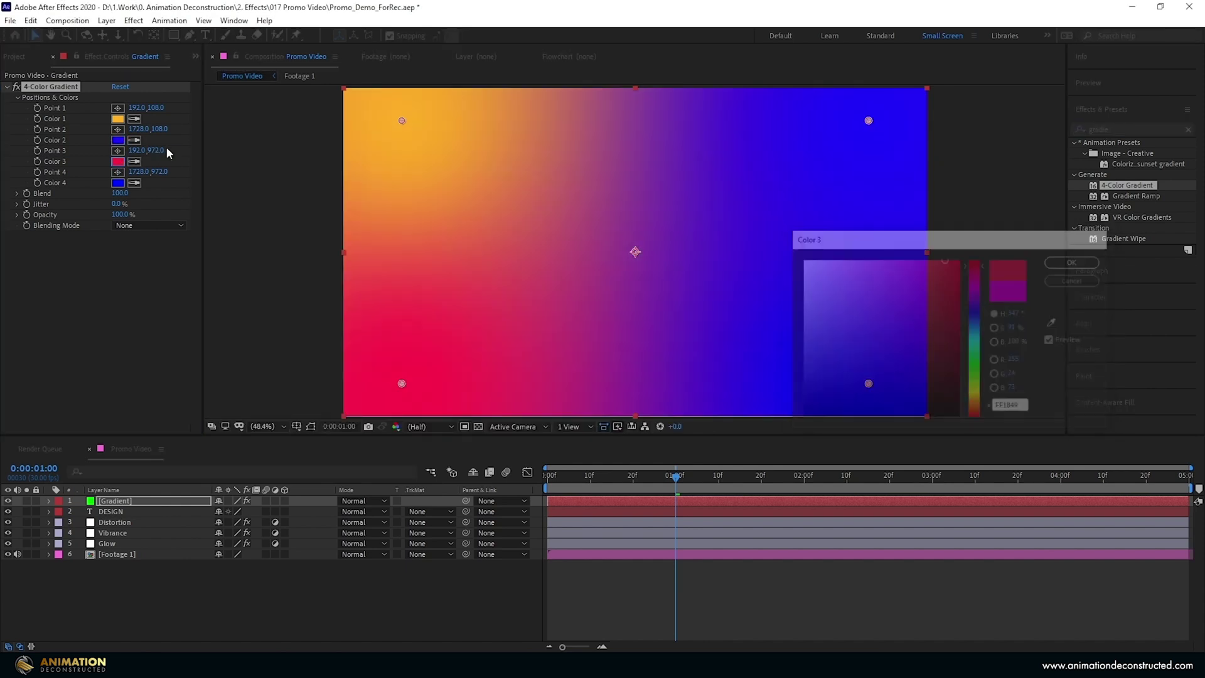
click(118, 183)
text(720)
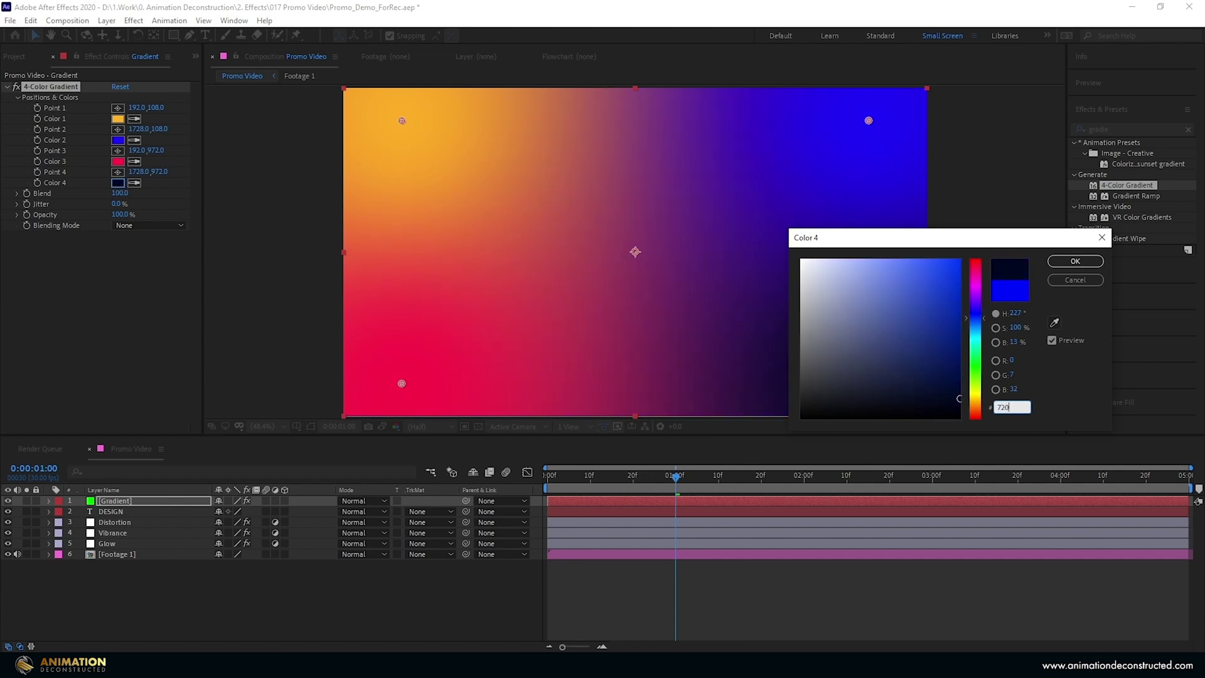
text(0FF)
key(Return)
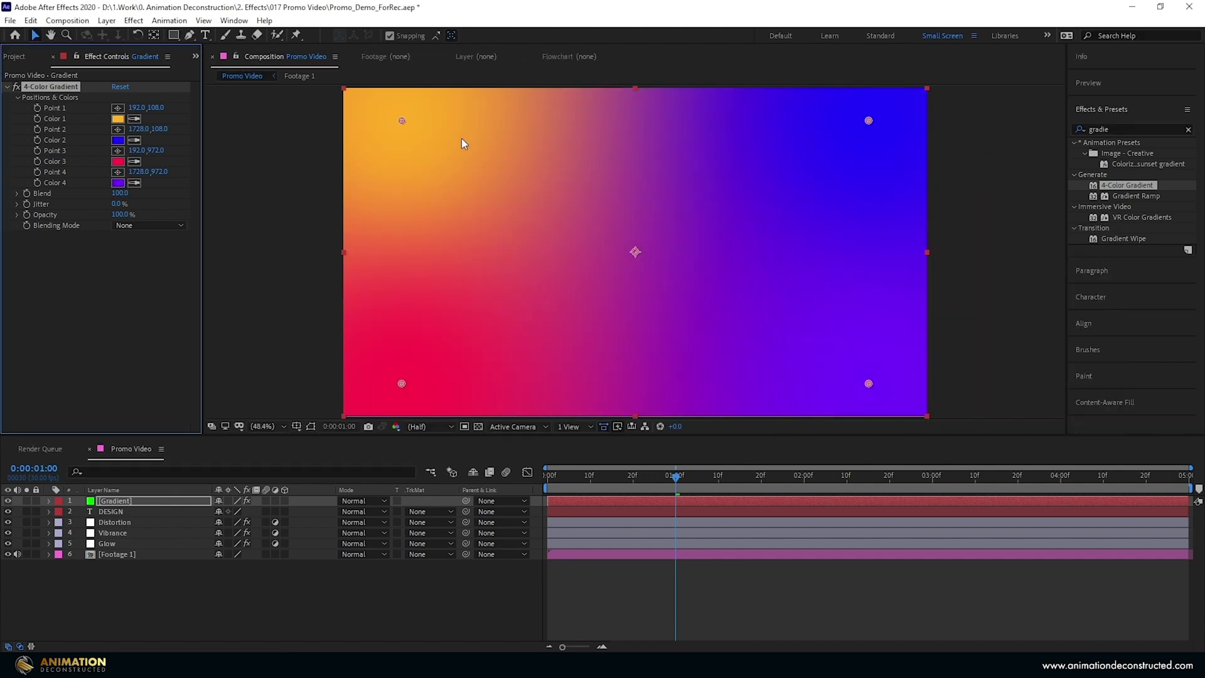
- Move gradient Point 1 to about 506, 434 and Point 3 to about 500, 722, and place the Gradient layer below DESIGN
drag(402, 120, 499, 221)
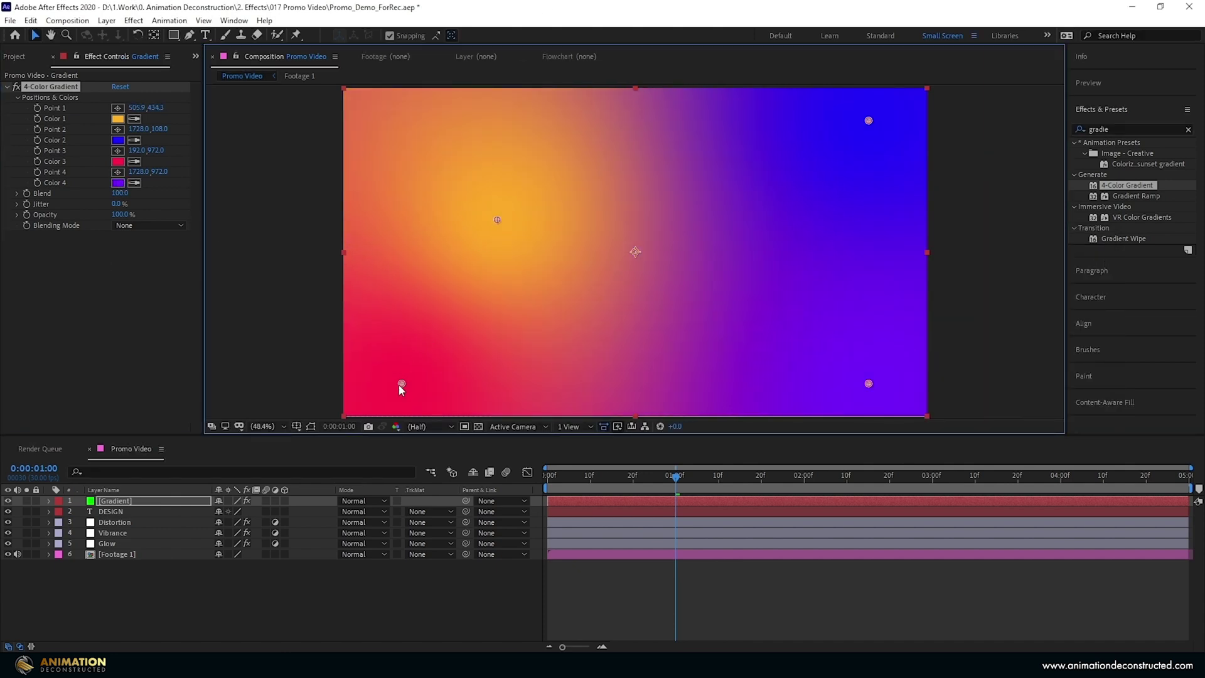
drag(402, 384, 496, 308)
drag(123, 501, 129, 514)
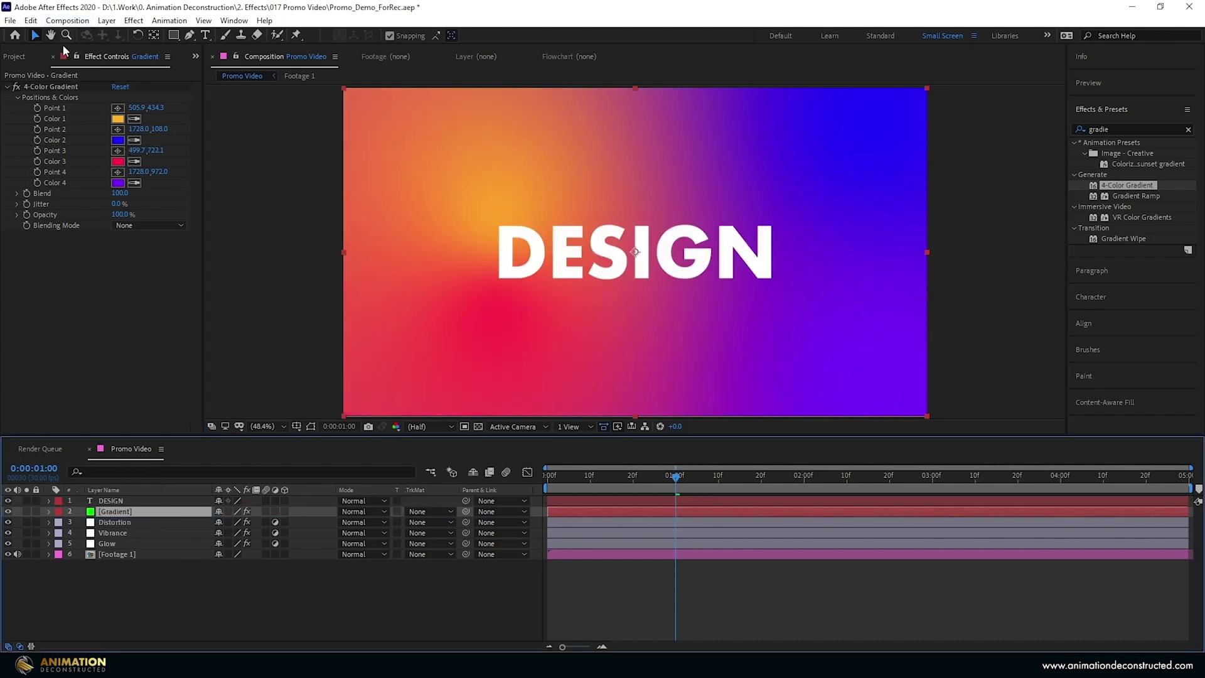
- Reposition the gradient points around the title: Point 3 at about 620, 673, Point 4 at about 1177, 646 and Point 2 at about 1387, 414
click(50, 87)
drag(495, 308, 533, 292)
drag(869, 383, 702, 286)
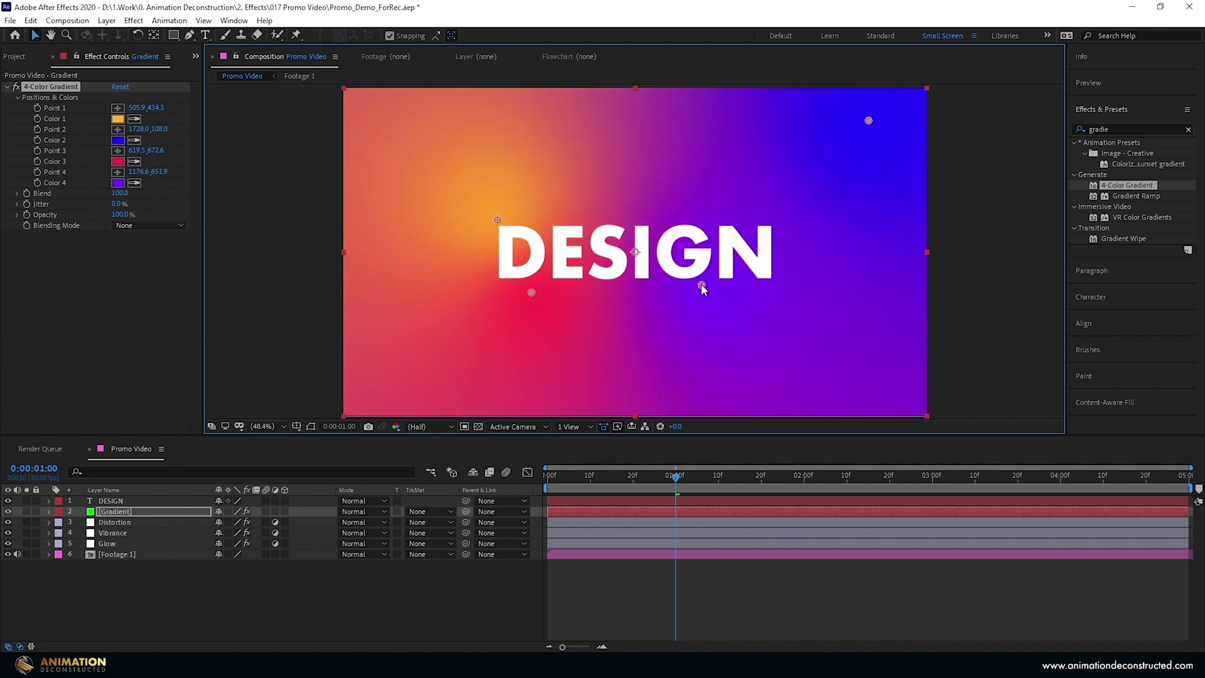
drag(868, 121, 765, 214)
click(100, 314)
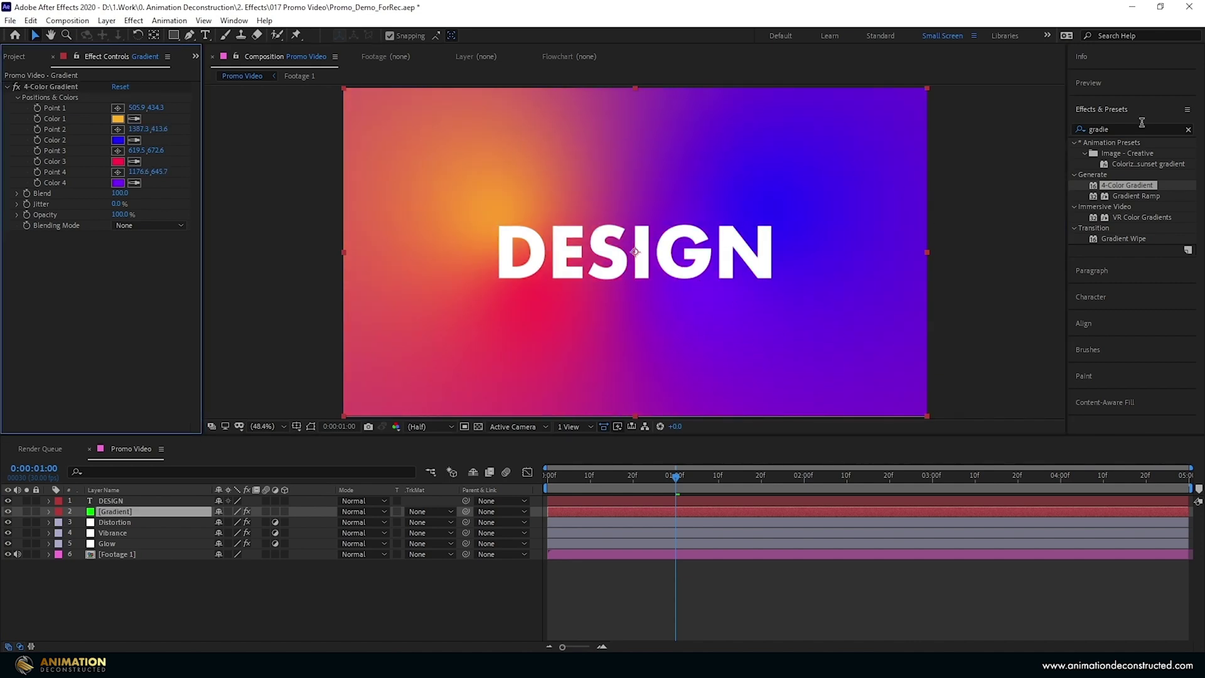
- Apply a Twirl effect to the Gradient layer, centred at about 1313, 642 with an angle of 61°
click(1135, 129)
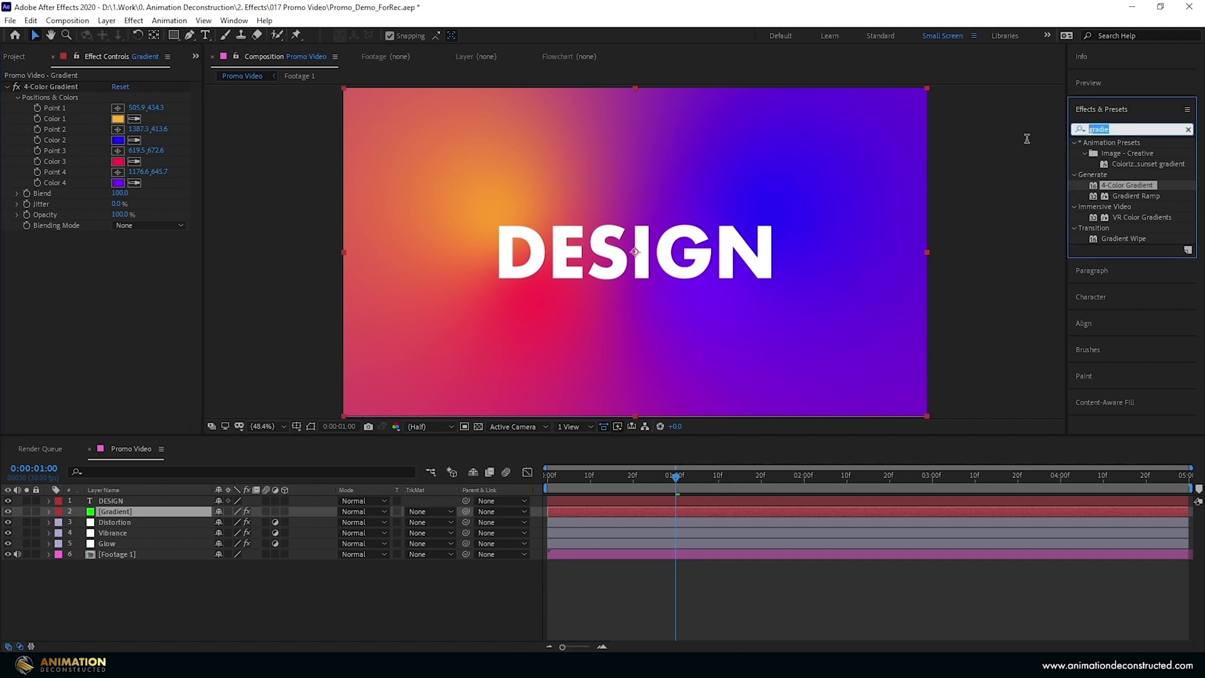
text(twir)
double_click(1109, 240)
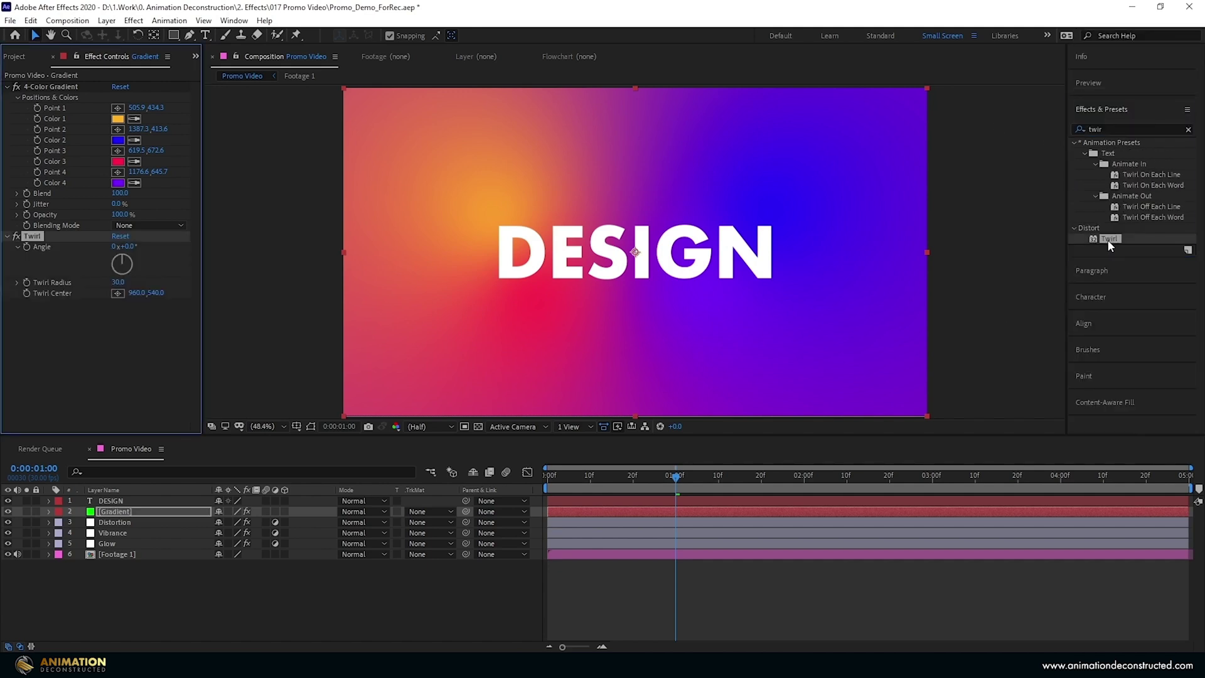
click(120, 296)
click(742, 283)
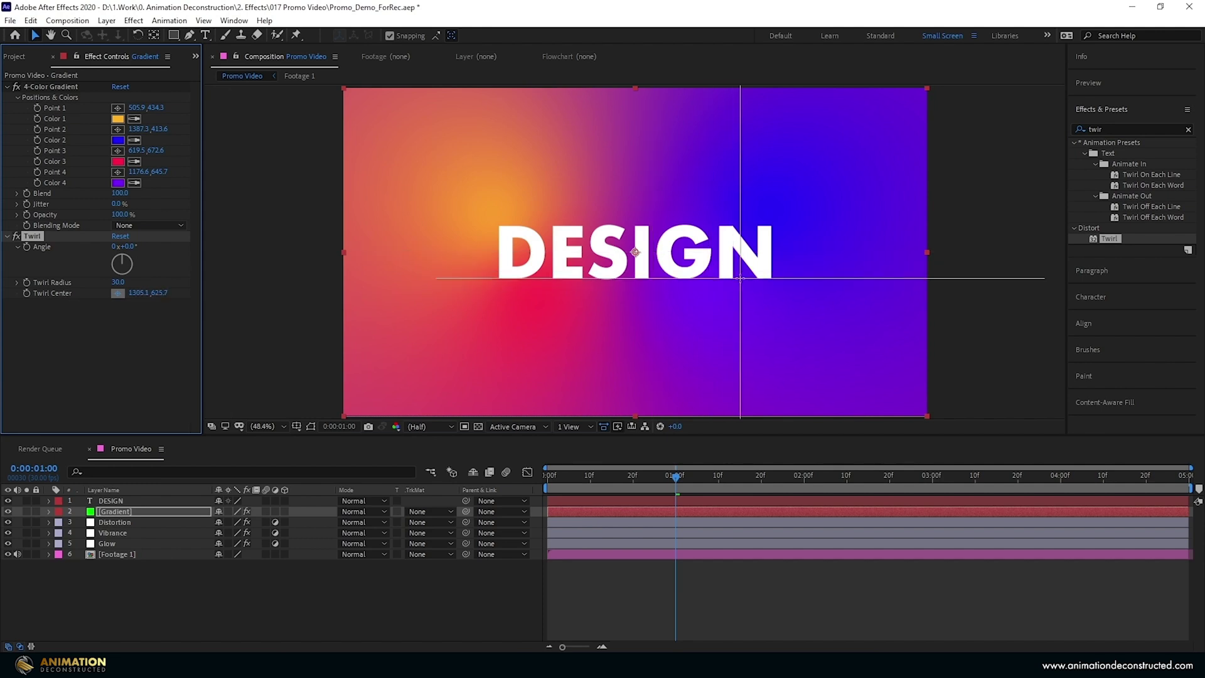
drag(128, 248, 764, 203)
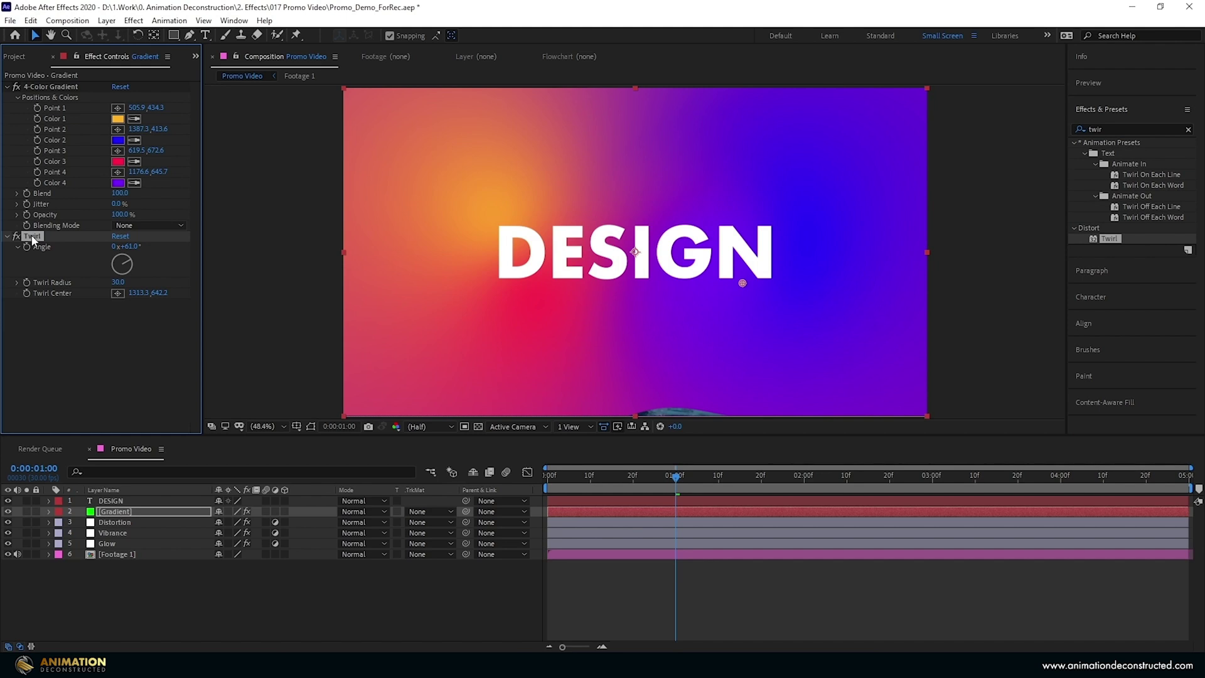
- Add a second Twirl effect to the Gradient layer, centred at about 603, 341 with an angle of 20°
double_click(1104, 242)
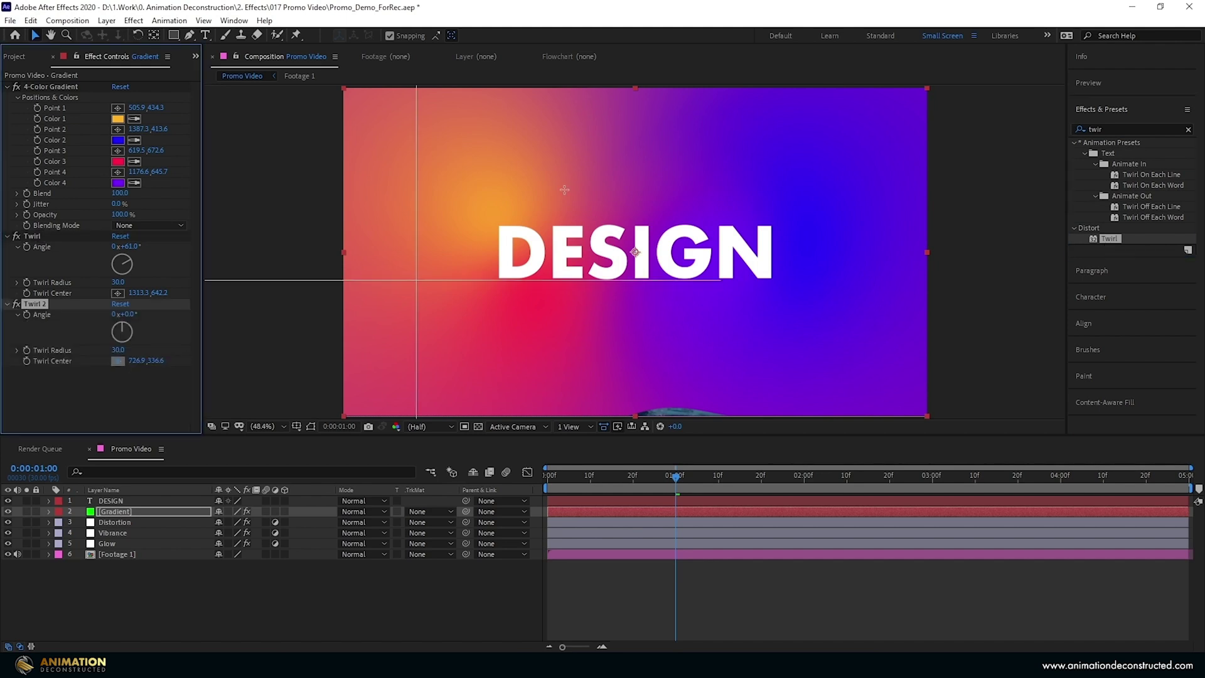
drag(636, 252, 526, 190)
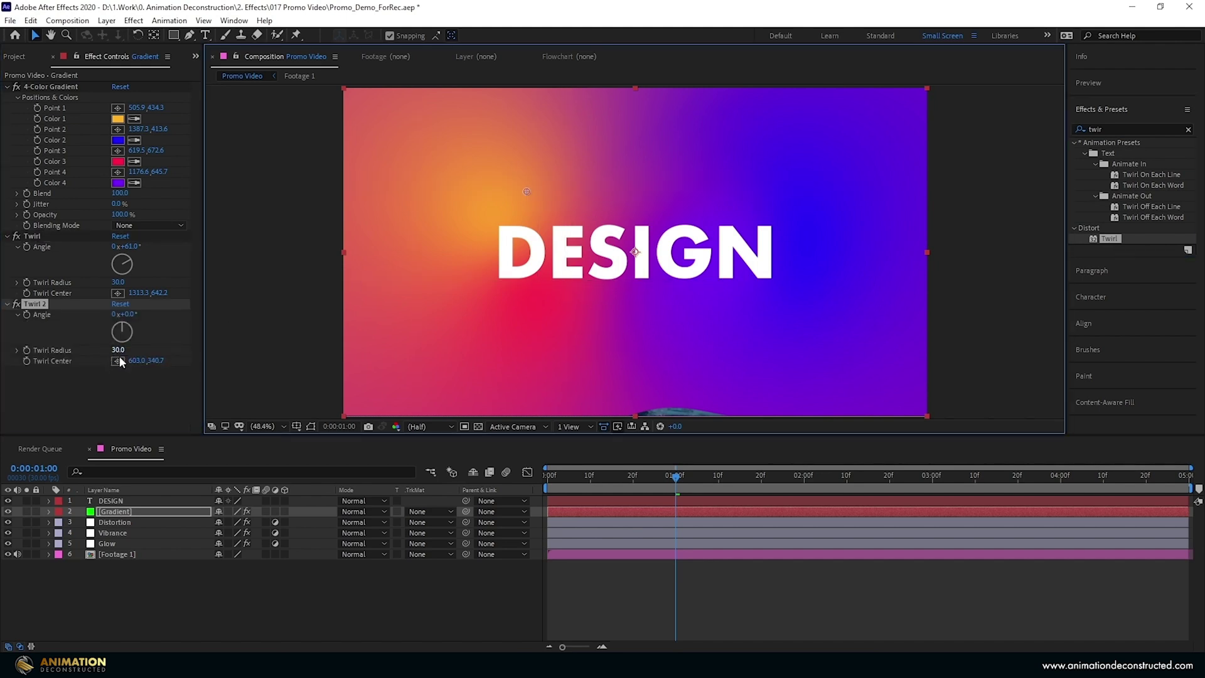
drag(130, 315, 141, 314)
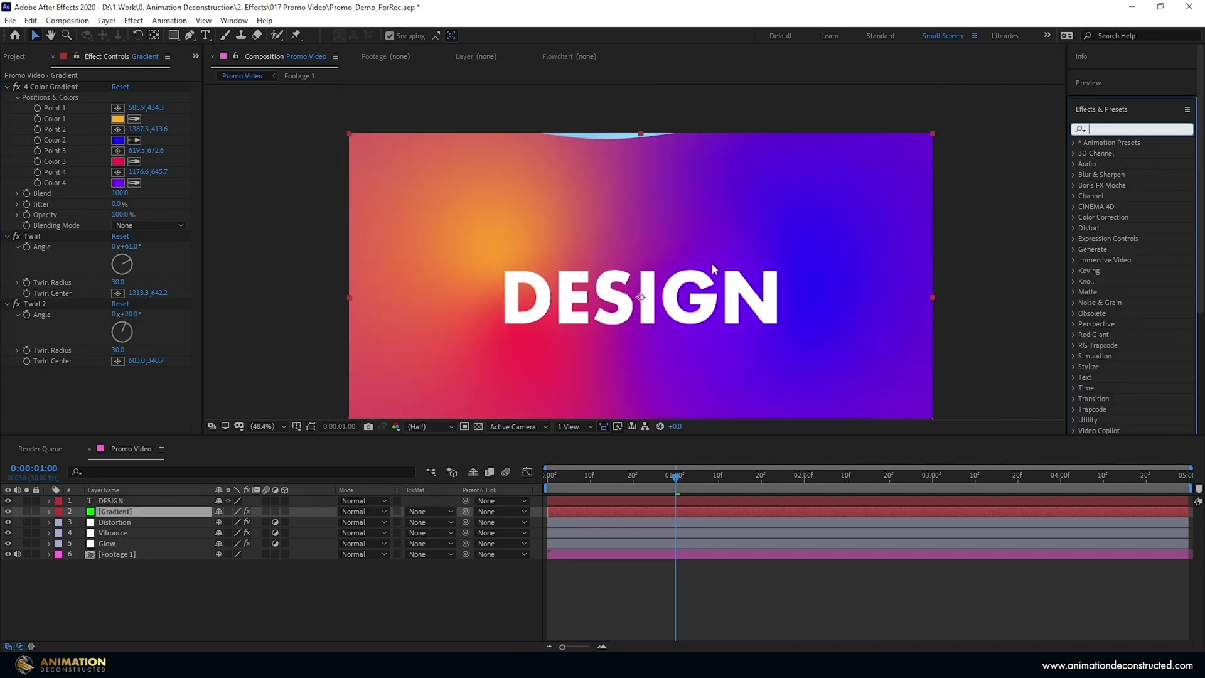
- Apply CC Color Offset to the Gradient layer and keyframe its Green Phase at 0° at 0:00:01:02
click(133, 22)
mouse_move(180, 168)
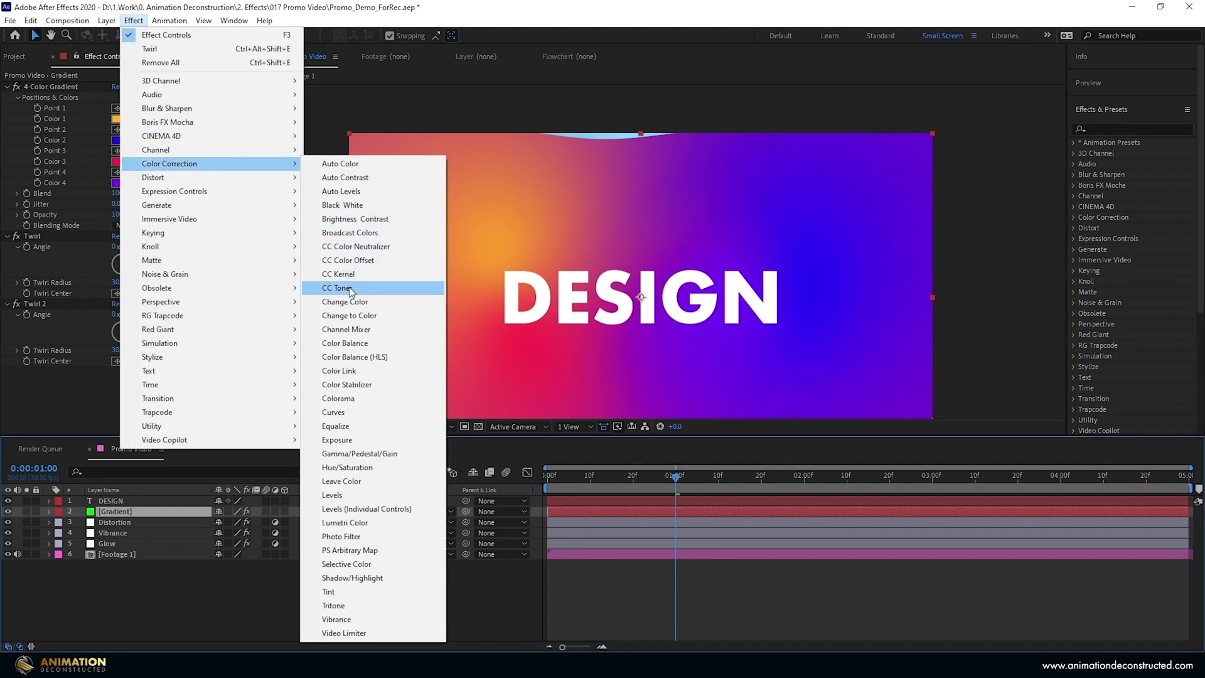
click(331, 261)
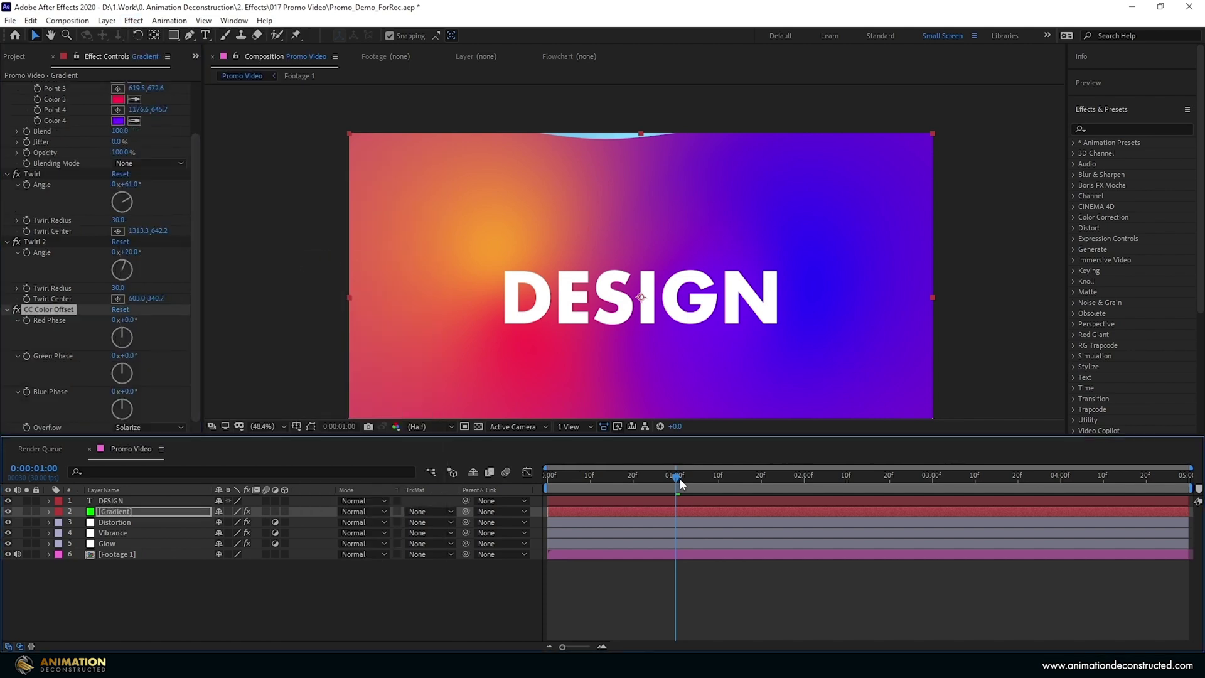
drag(680, 479, 687, 478)
click(26, 356)
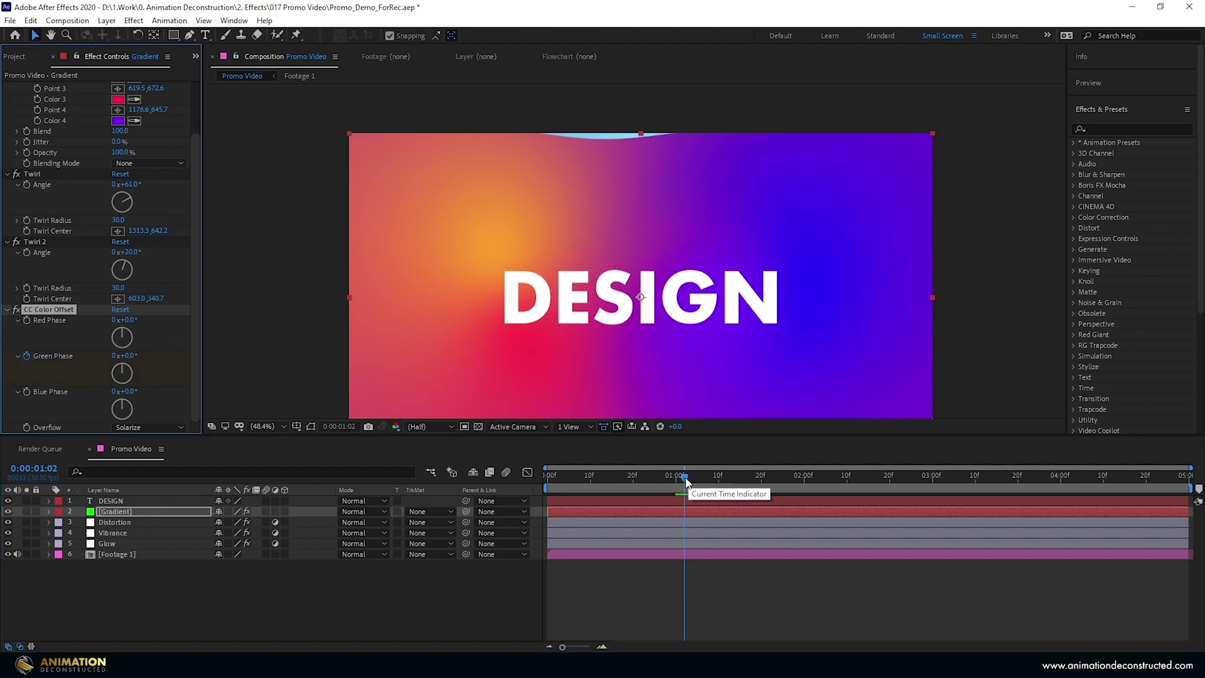
- Add a second Green Phase keyframe with a negative angle at 0:00:02:12 and scrub back through the color change
drag(684, 481, 855, 477)
key(u)
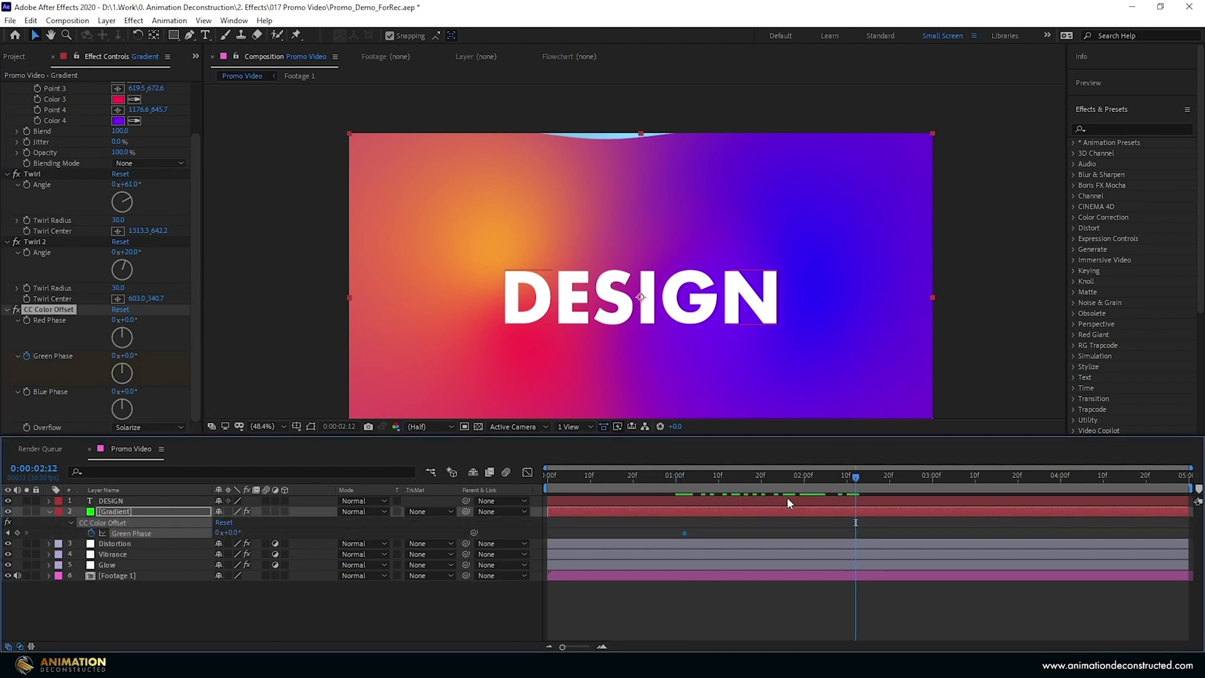
drag(234, 532, 176, 533)
click(233, 532)
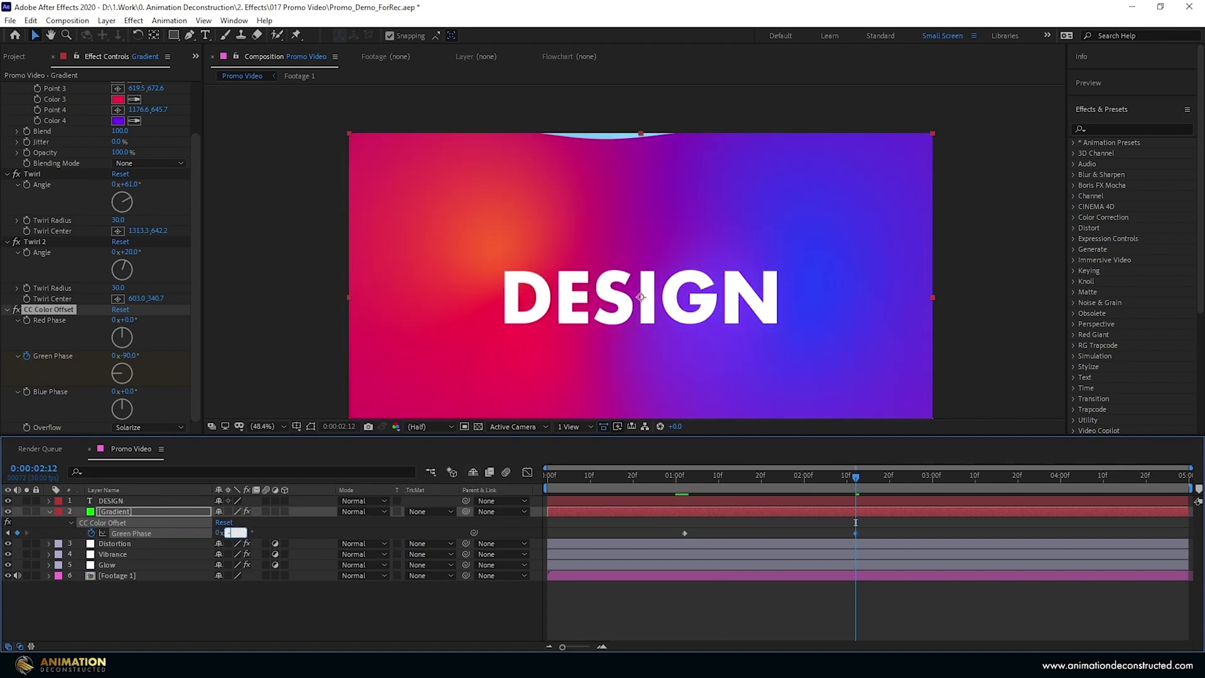
key(Return)
drag(835, 527, 706, 538)
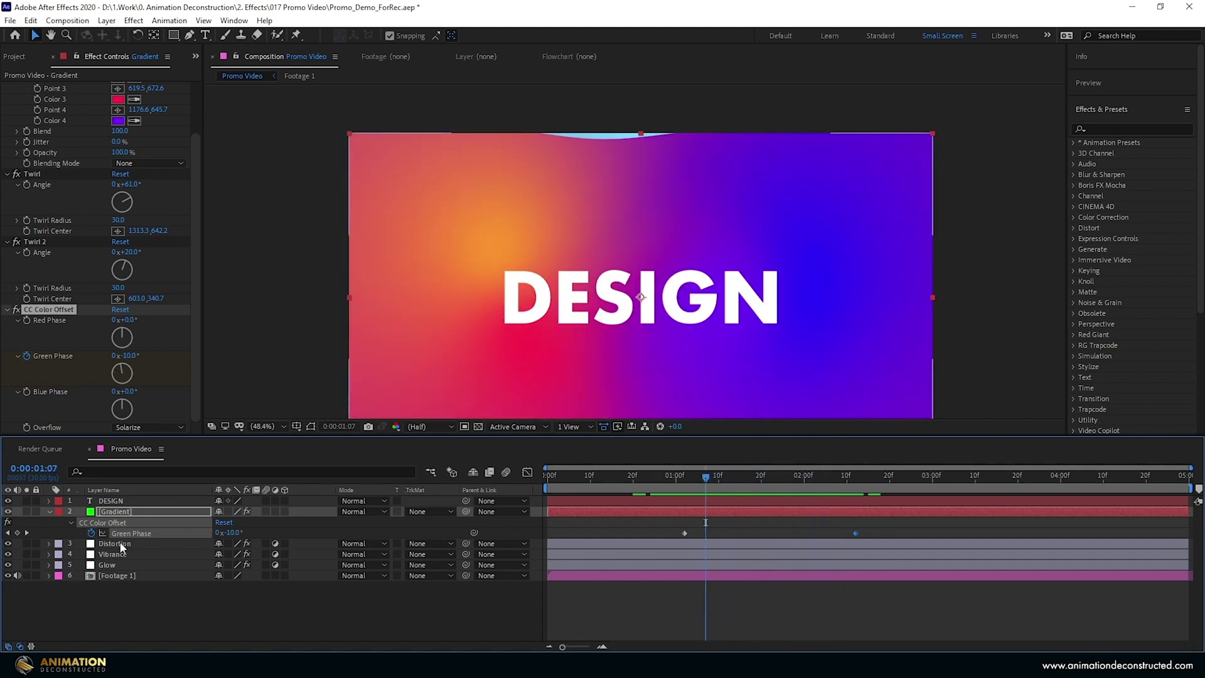
- Set the Gradient layer's track matte to Alpha Matte "DESIGN" so the gradient fills only the title
click(103, 510)
click(50, 510)
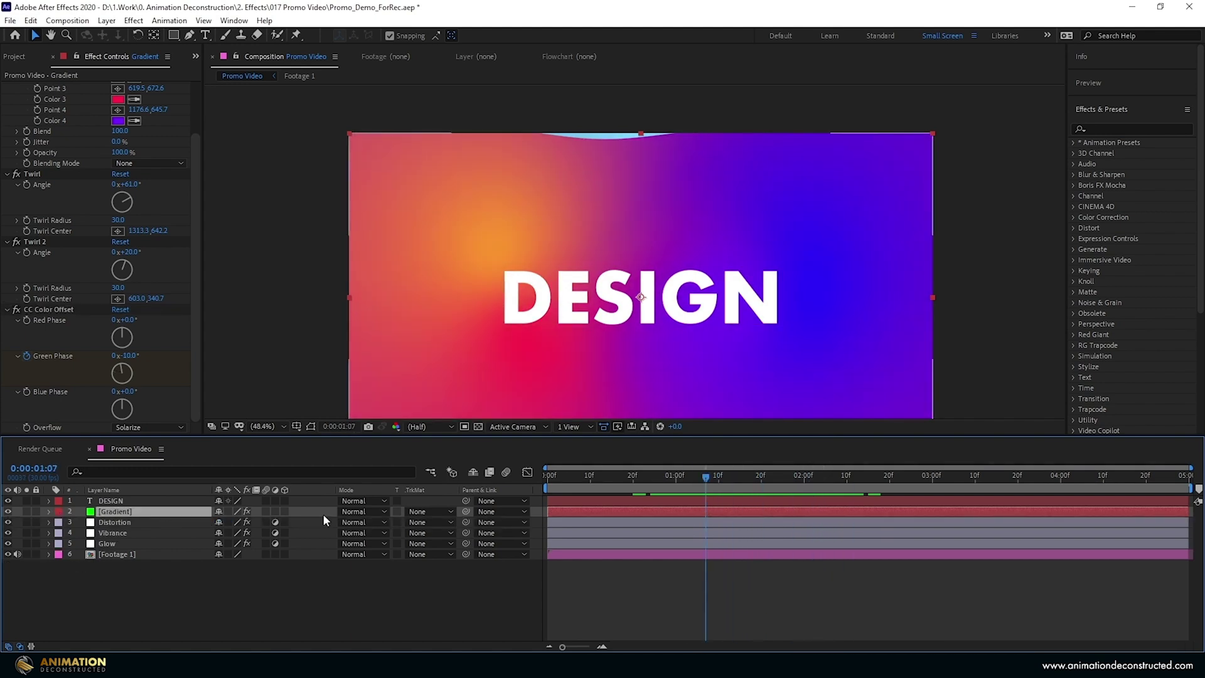
click(431, 512)
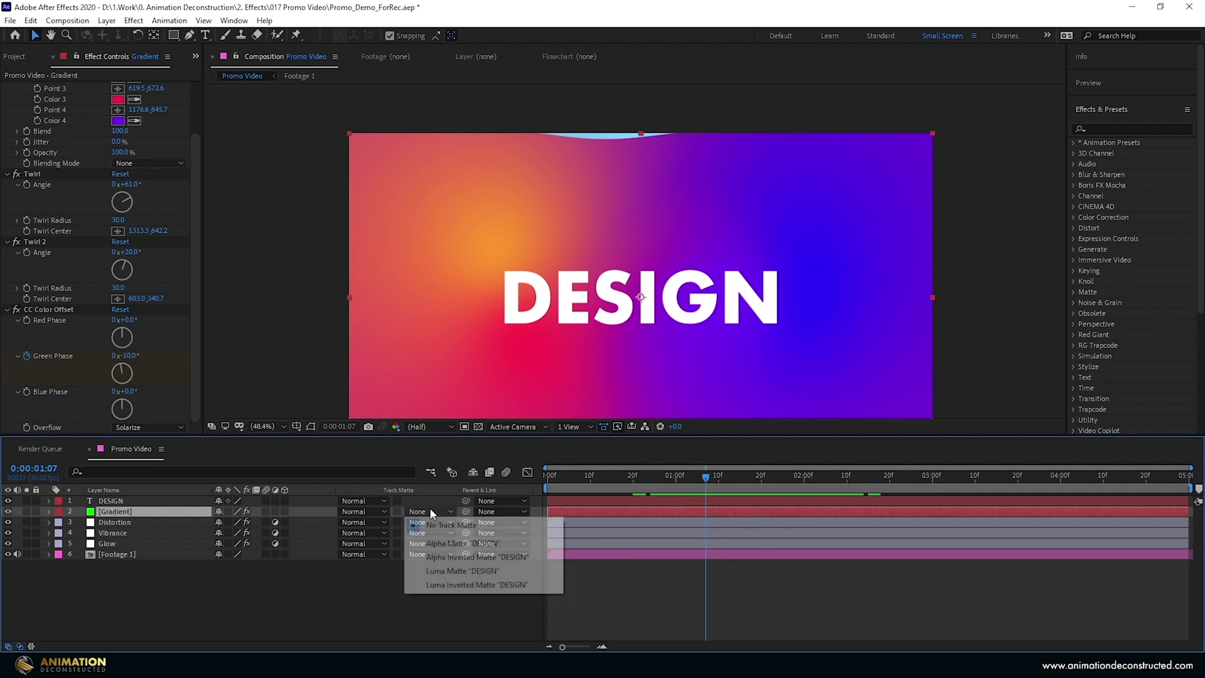
click(472, 545)
mouse_move(733, 483)
mouse_down()
mouse_move(786, 503)
mouse_move(634, 487)
mouse_move(748, 496)
mouse_move(728, 494)
mouse_up()
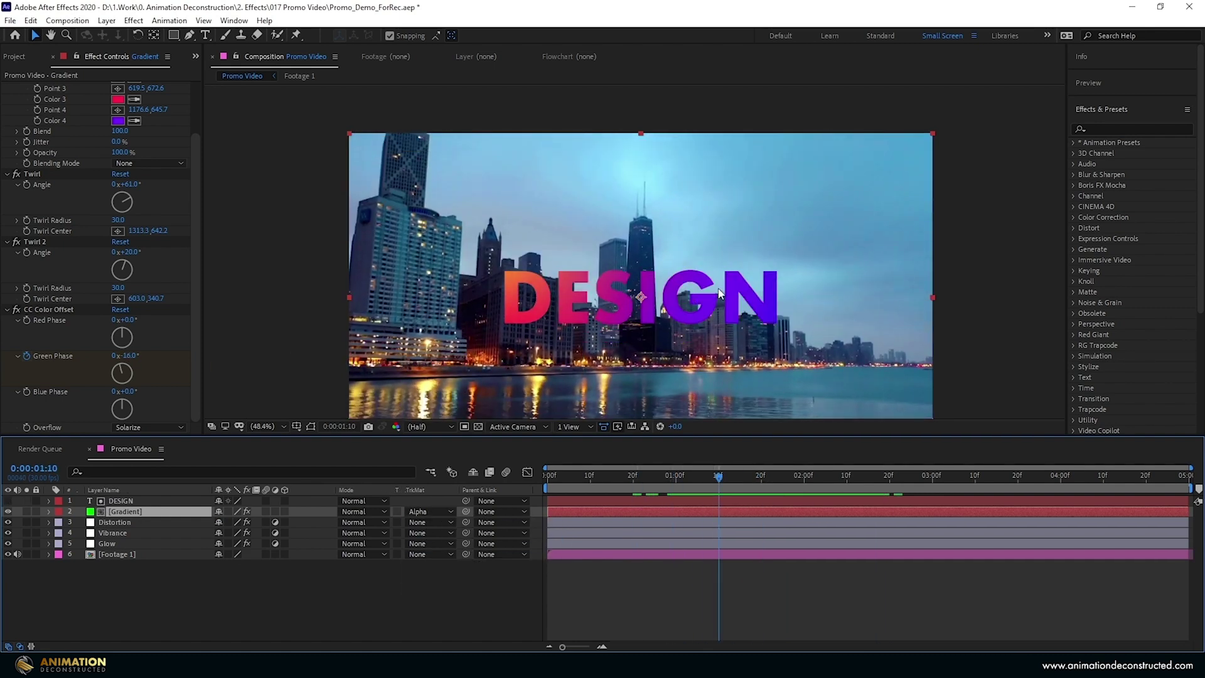
- Reposition the 4-Color Gradient points: Point 2 at about 1319, 457, Point 3 at about 781, 712 and Point 4 at about 1249, 755
scroll(60, 278, up, 3)
click(49, 88)
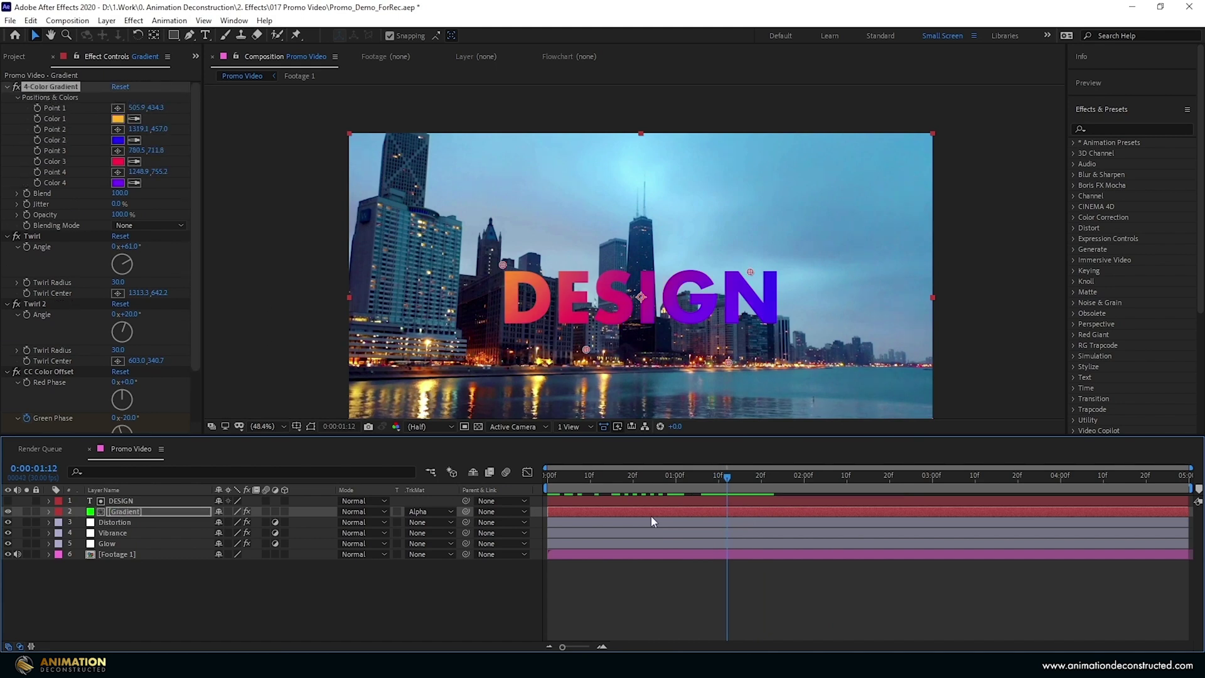
key(Page_Down)
key(Page_Down)
- Create a new text layer reading DIGITAL CONFERENCE above the DESIGN layer
click(145, 578)
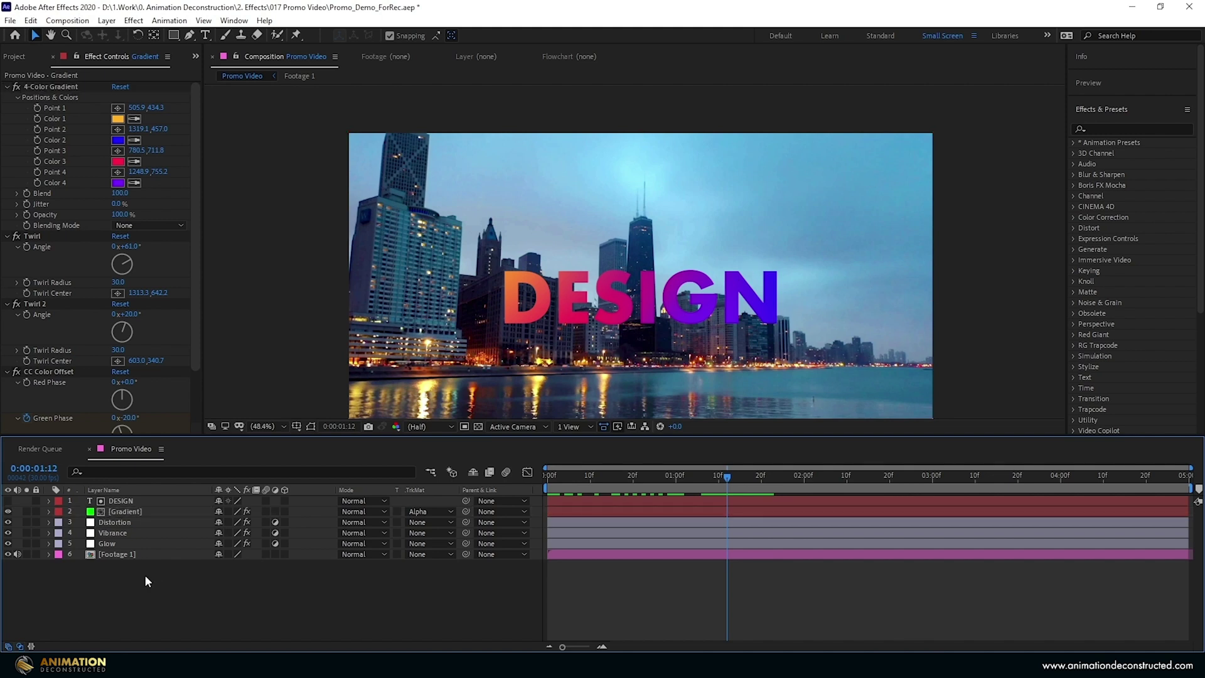
right_click(145, 578)
mouse_move(193, 438)
click(339, 459)
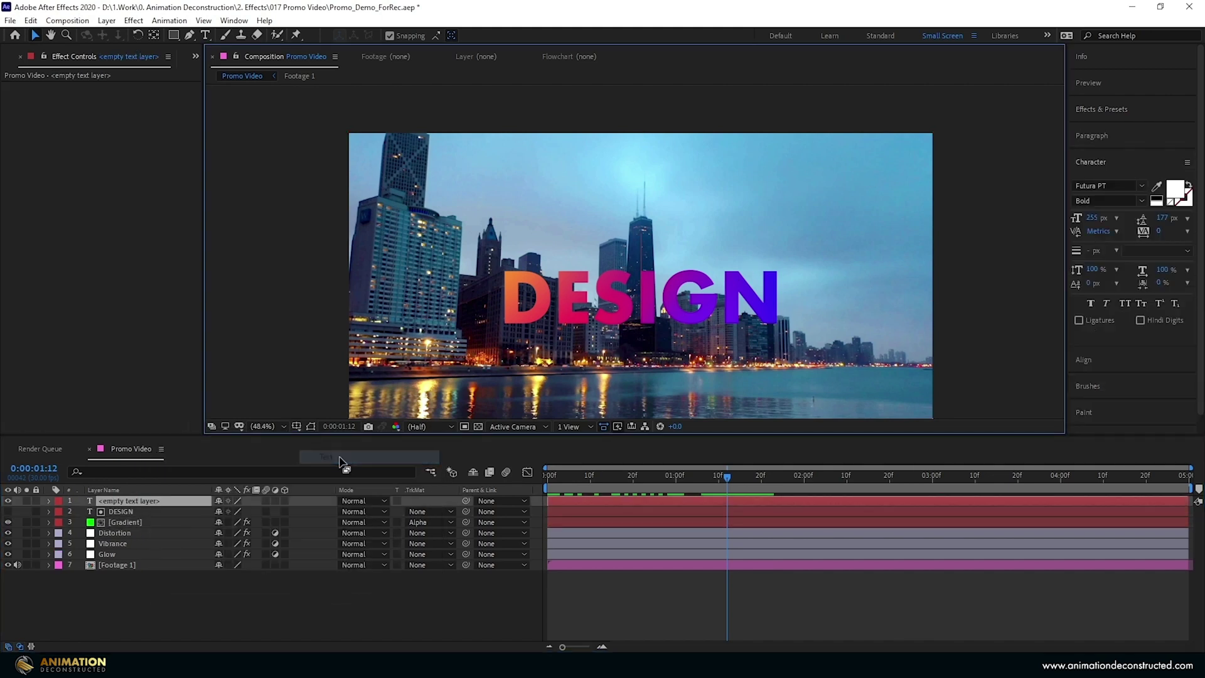
text(DIGITAL CONFERENCE)
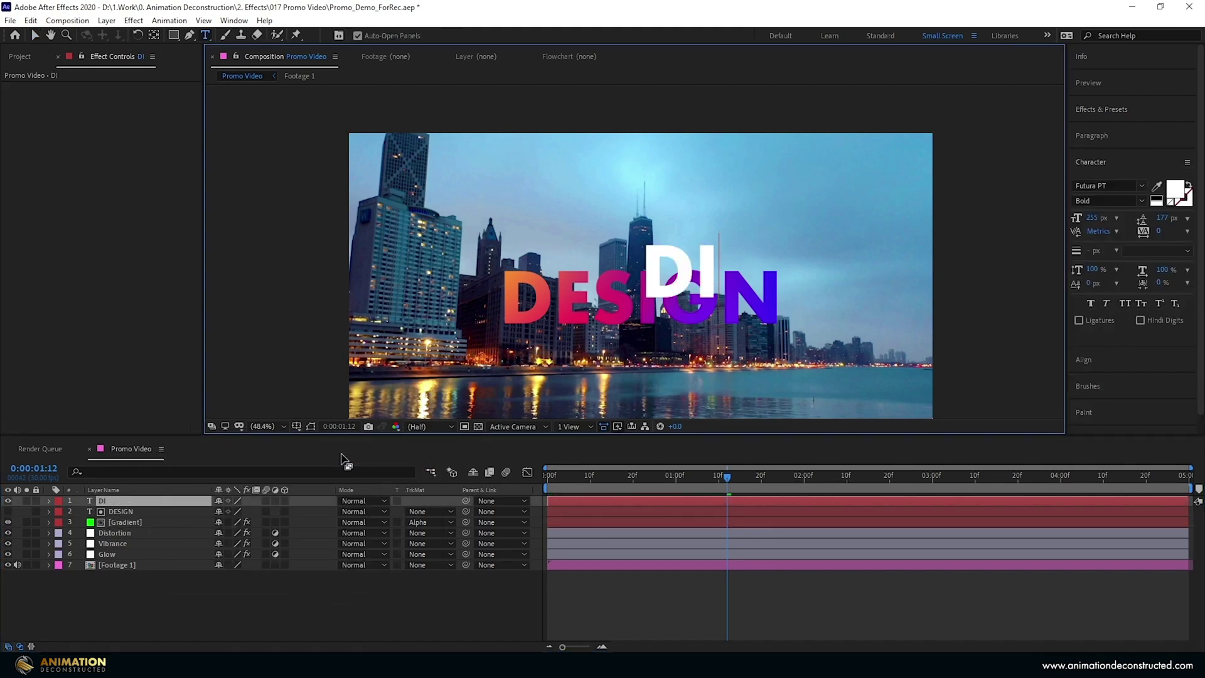
- Center the paragraph alignment of the DIGITAL CONFERENCE text
key(ctrl+a)
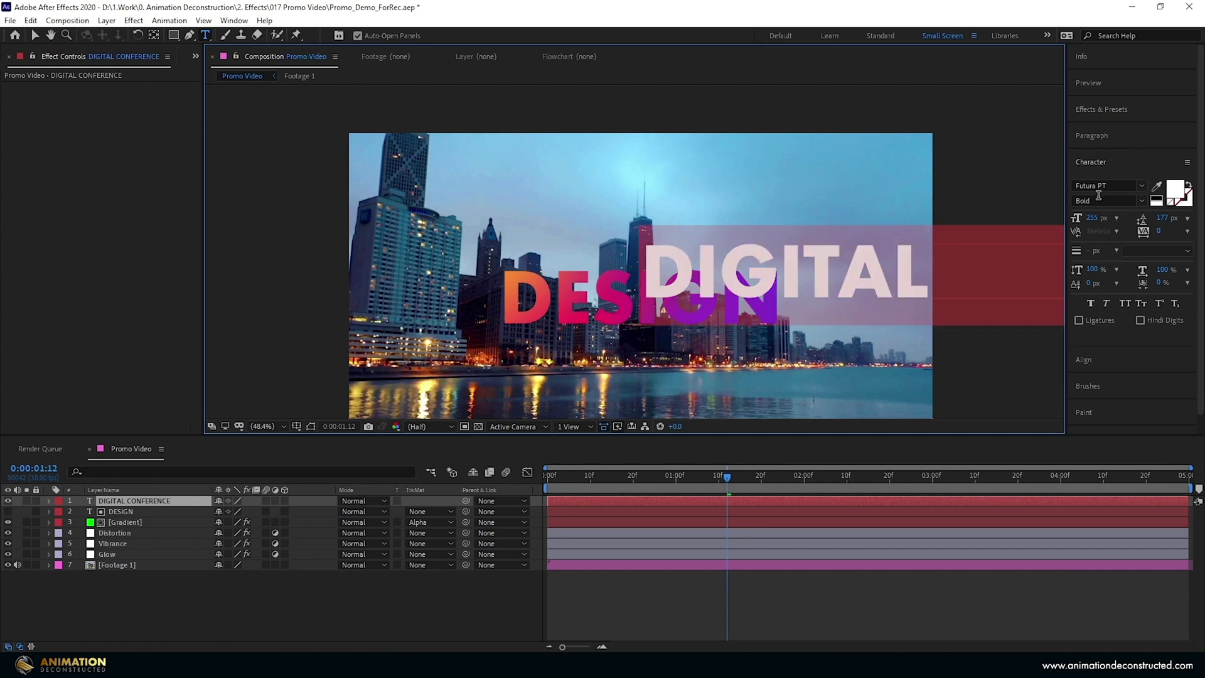
click(1105, 136)
click(1094, 159)
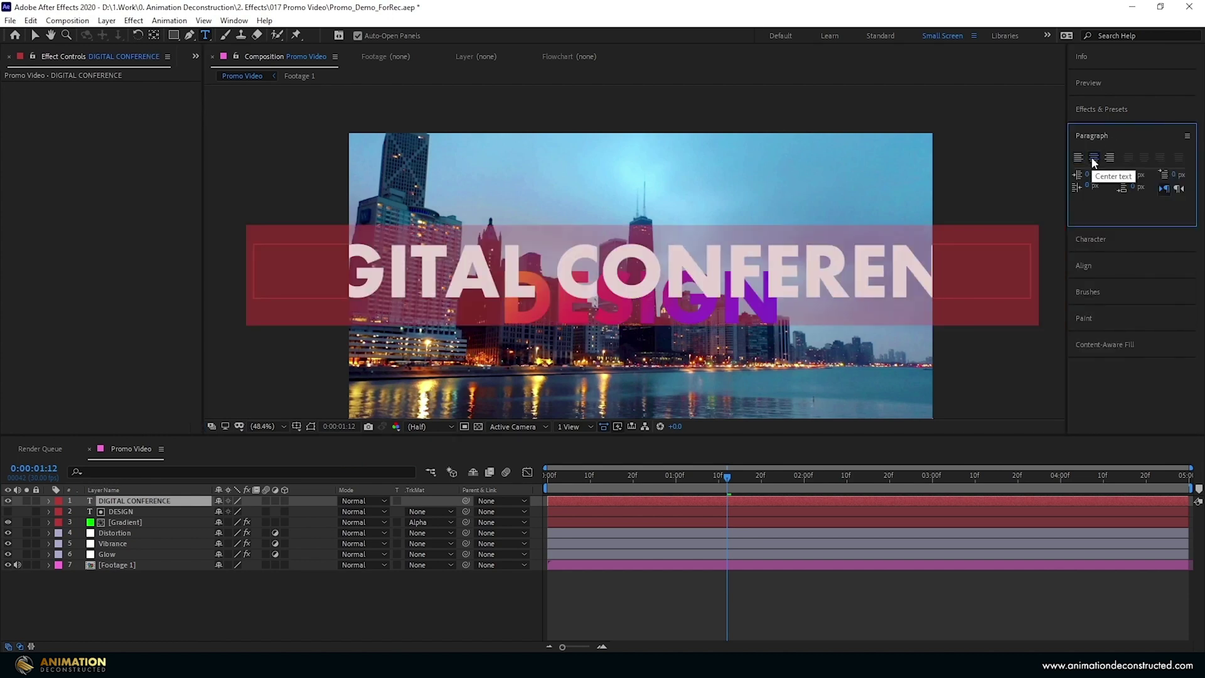
click(1090, 239)
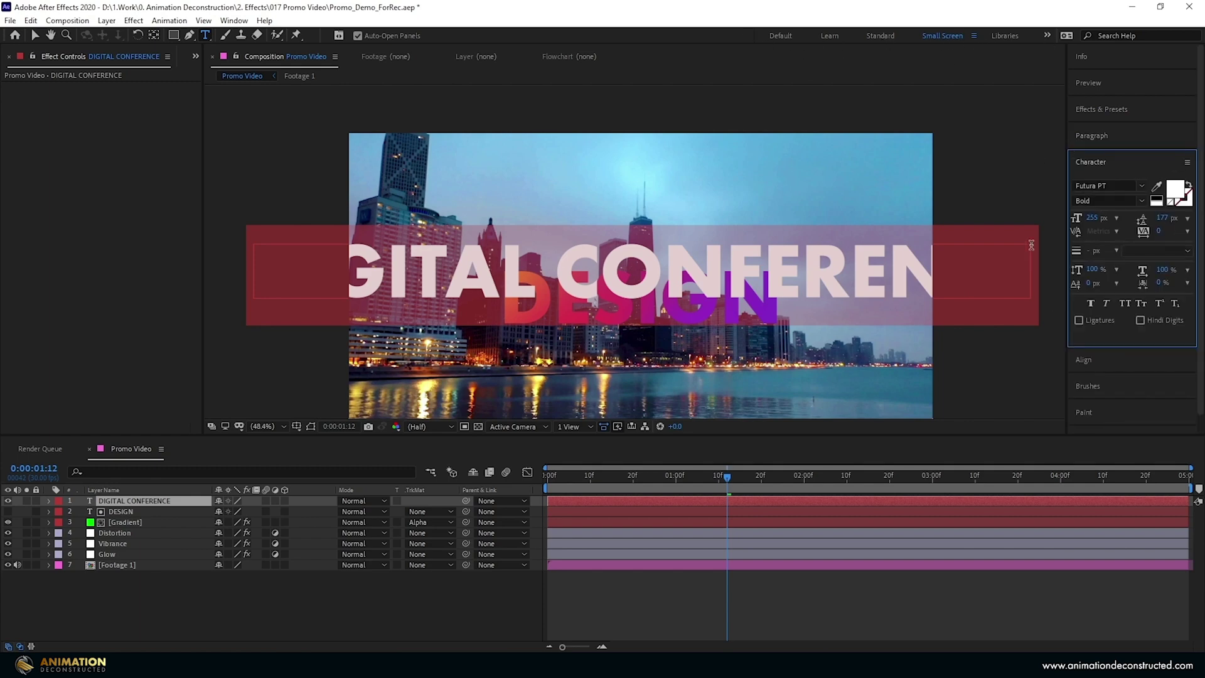
- Set the DIGITAL CONFERENCE text to a font size of 42 px and a tracking of 300
click(234, 20)
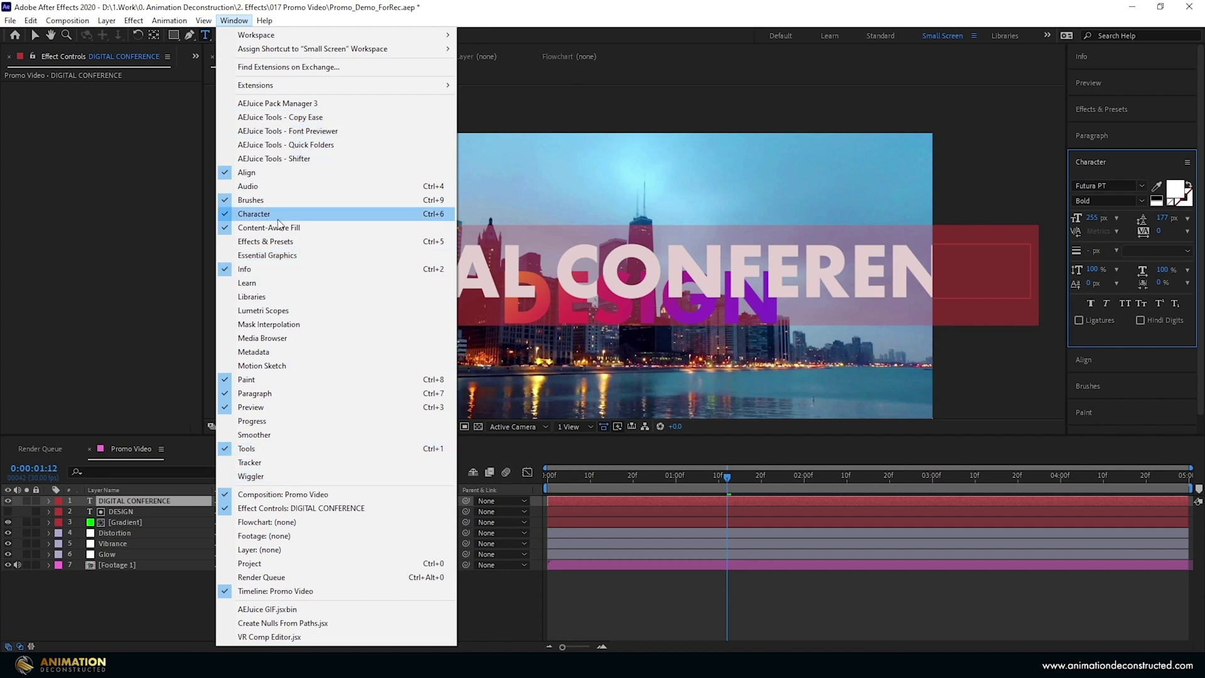
click(1092, 220)
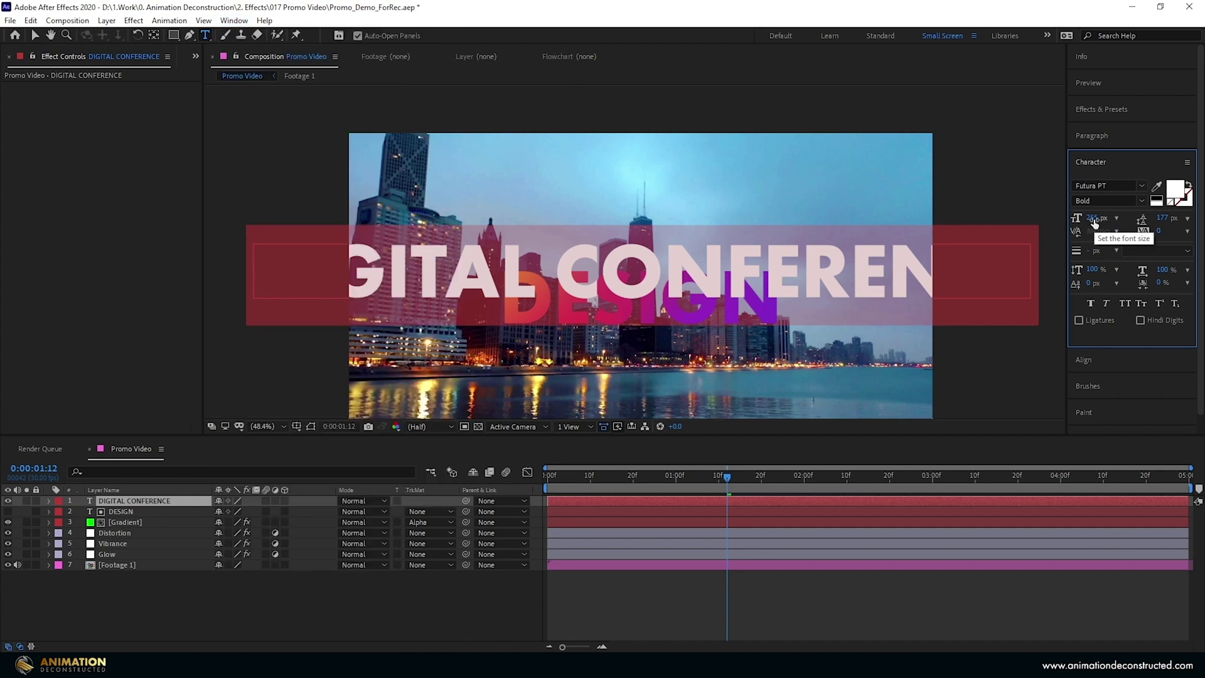
click(1093, 218)
text(42)
key(Return)
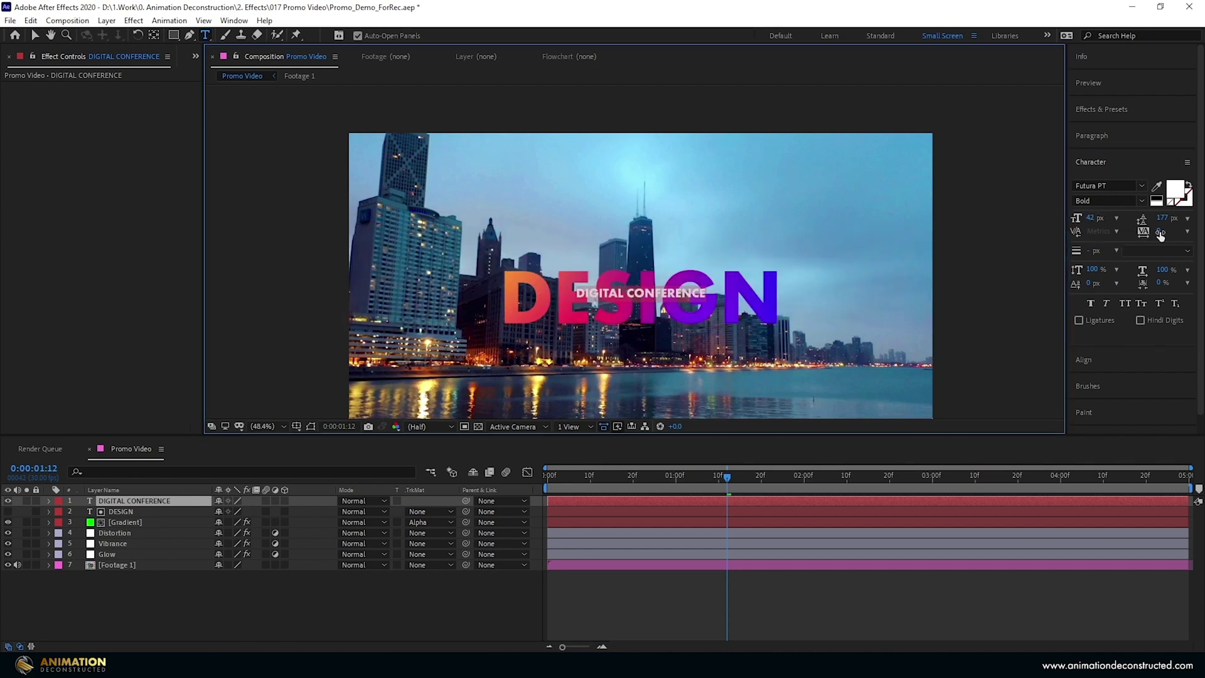
drag(1160, 231, 1204, 231)
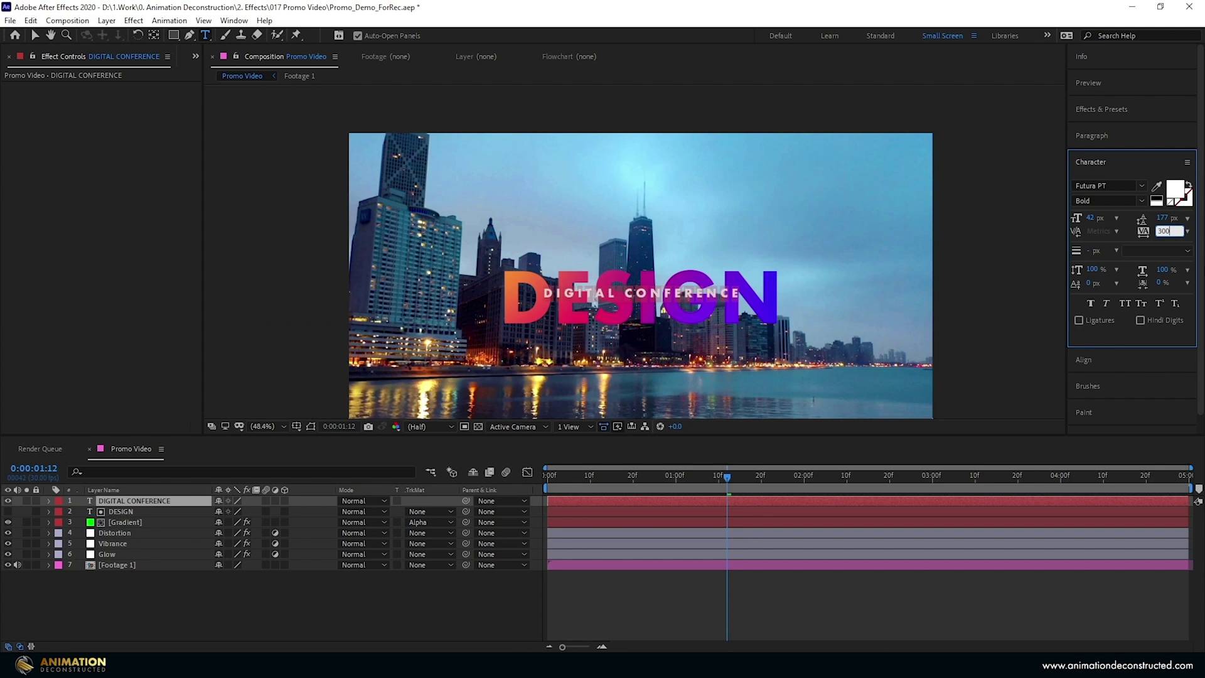
- Center the anchor point of the DIGITAL CONFERENCE text and align the layer to the composition's vertical center
click(35, 35)
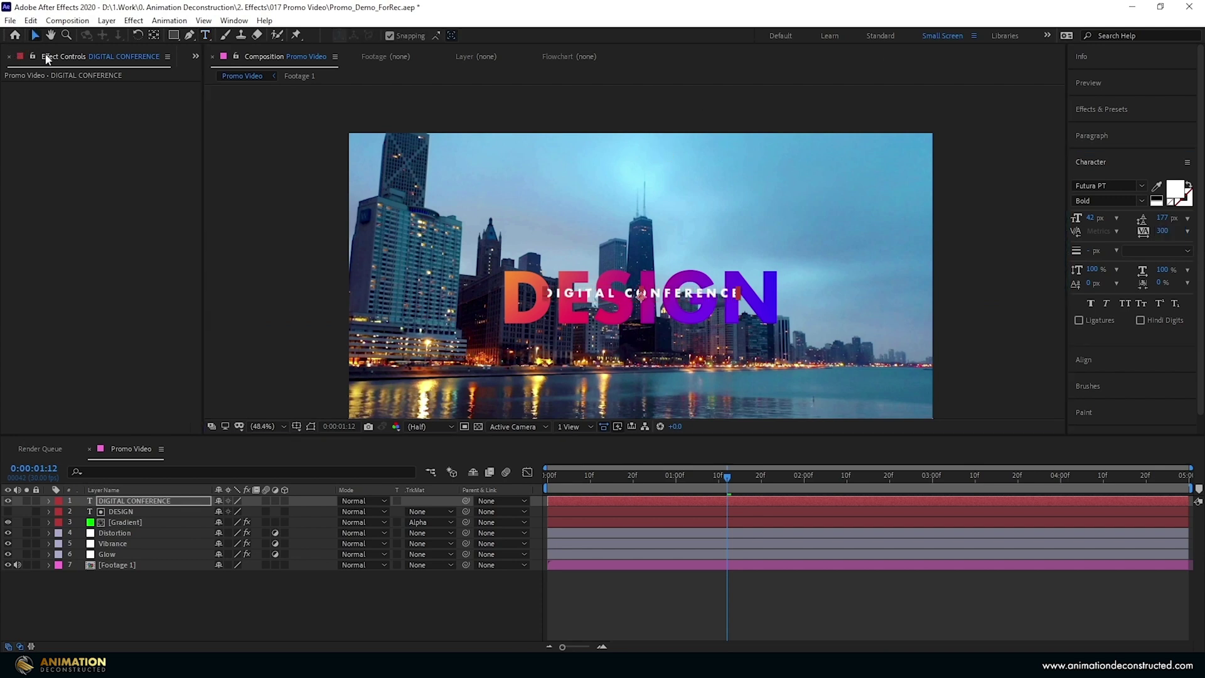
click(153, 36)
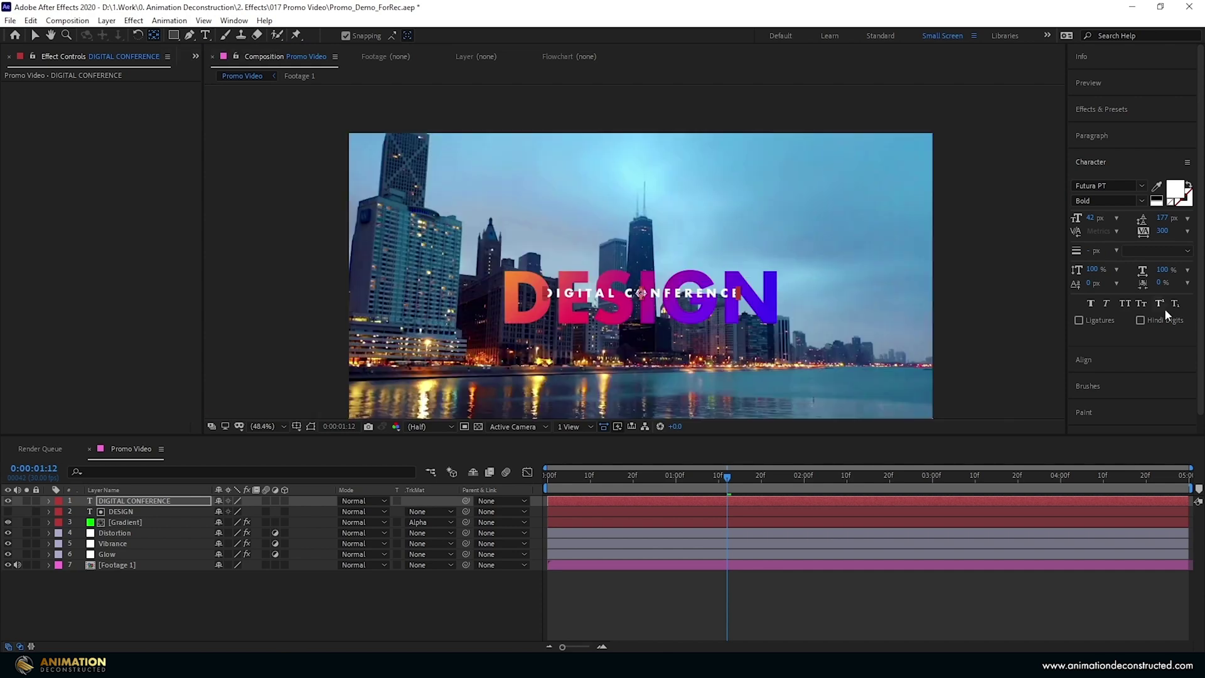
click(1086, 359)
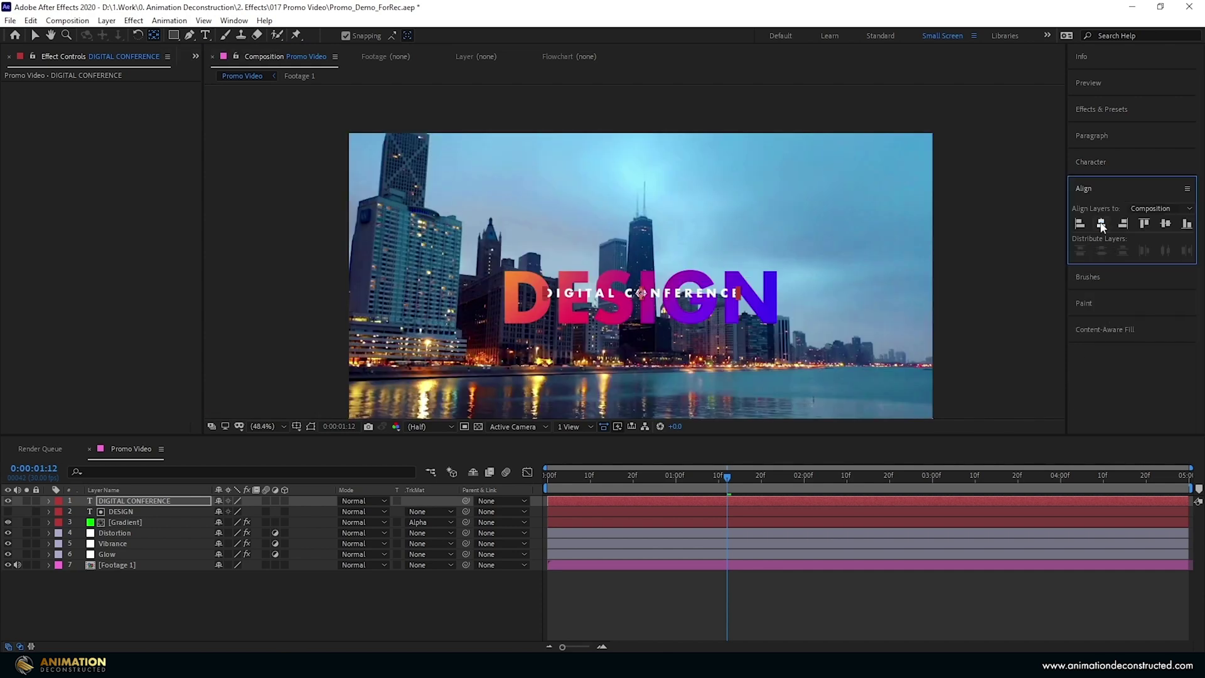
click(1165, 225)
- Create a full-frame rectangle on a new shape layer with no stroke and a fill color of FF0036
click(229, 605)
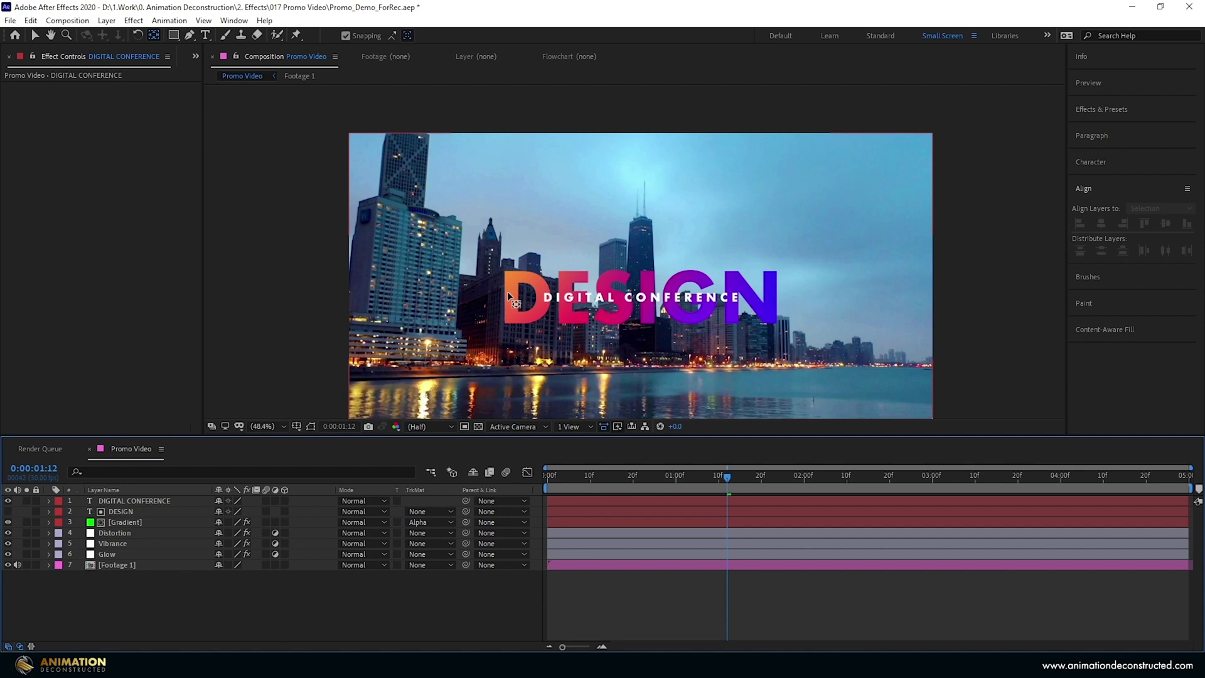
double_click(174, 36)
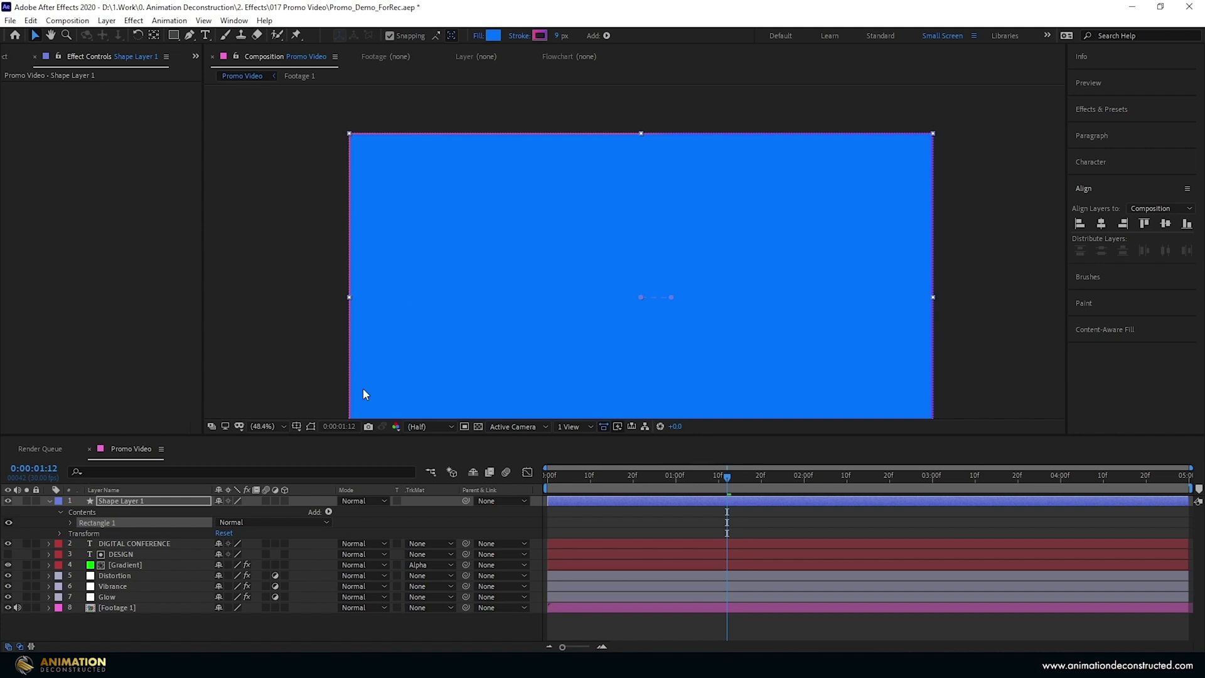
key(ctrl+z)
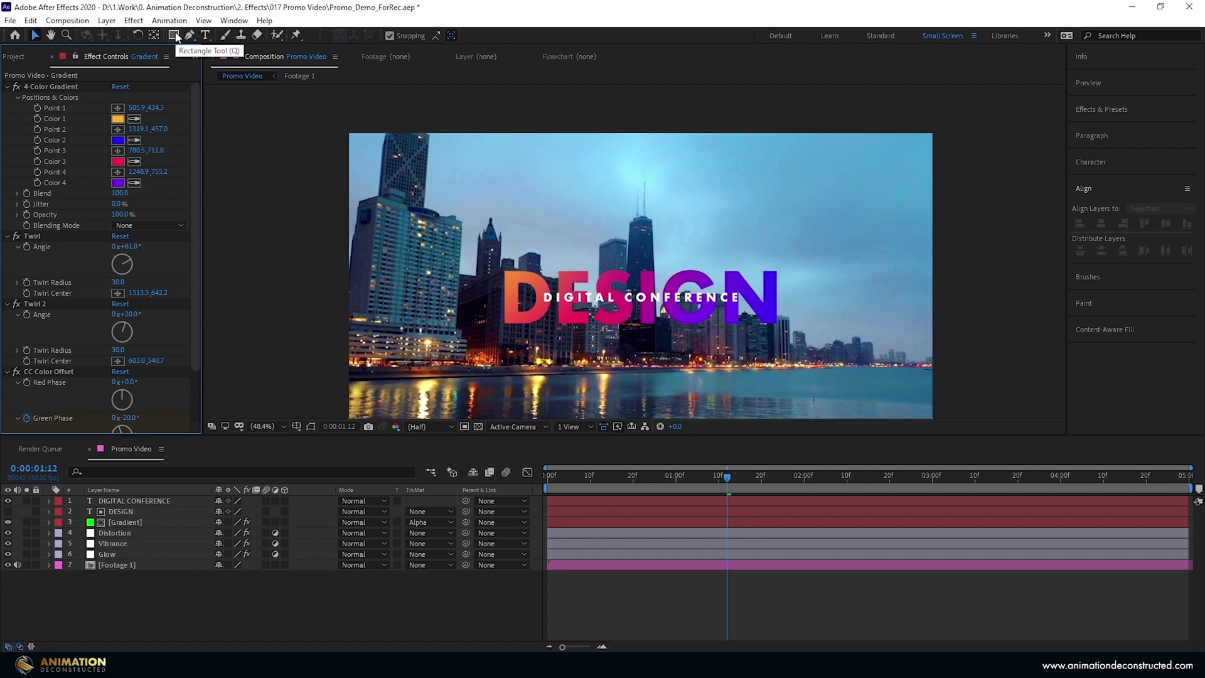
double_click(174, 36)
click(478, 35)
click(583, 371)
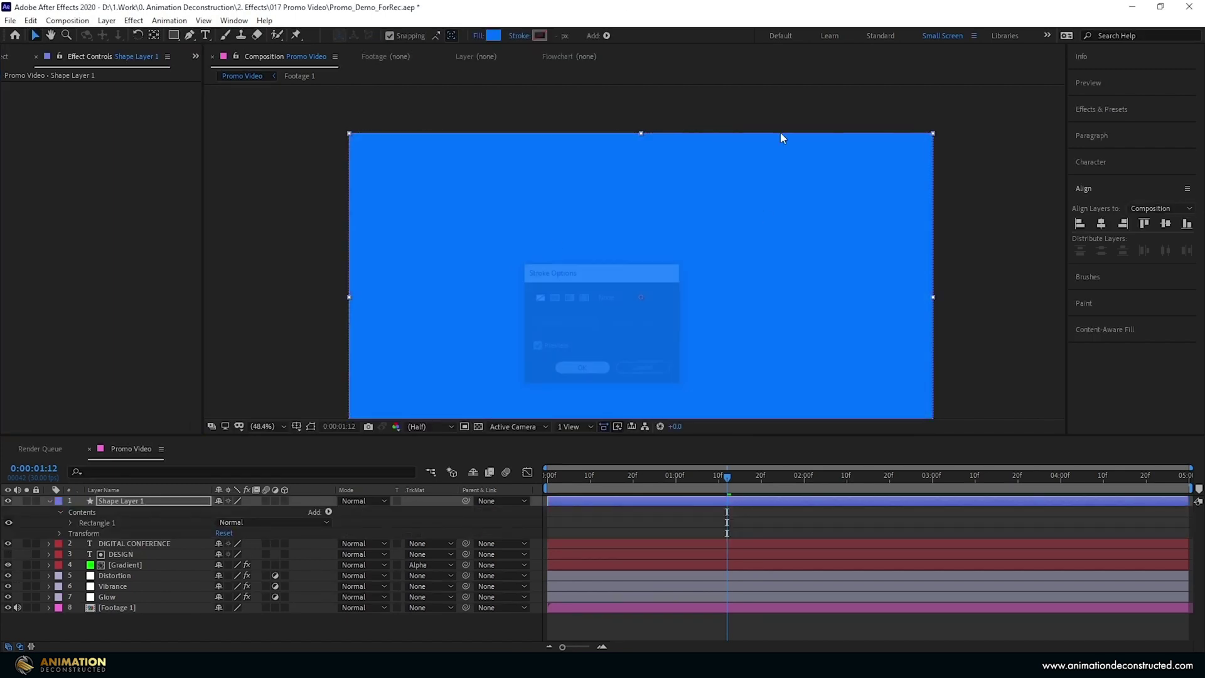
click(493, 36)
text(FF0036)
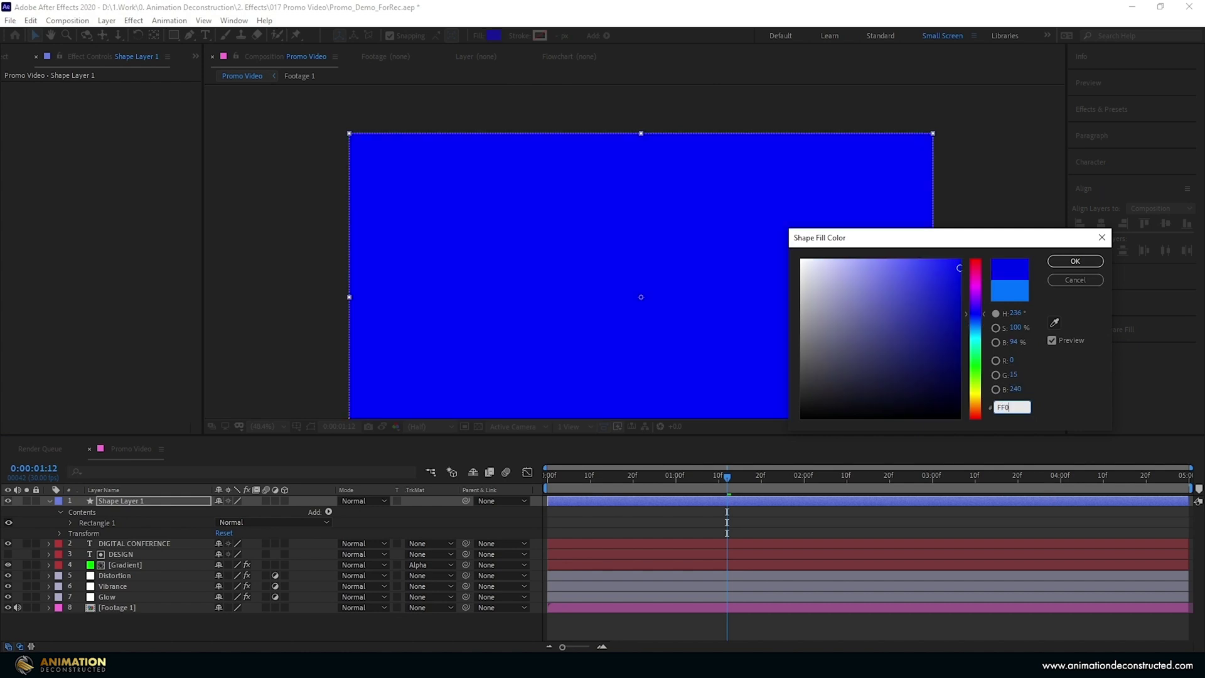
click(1079, 265)
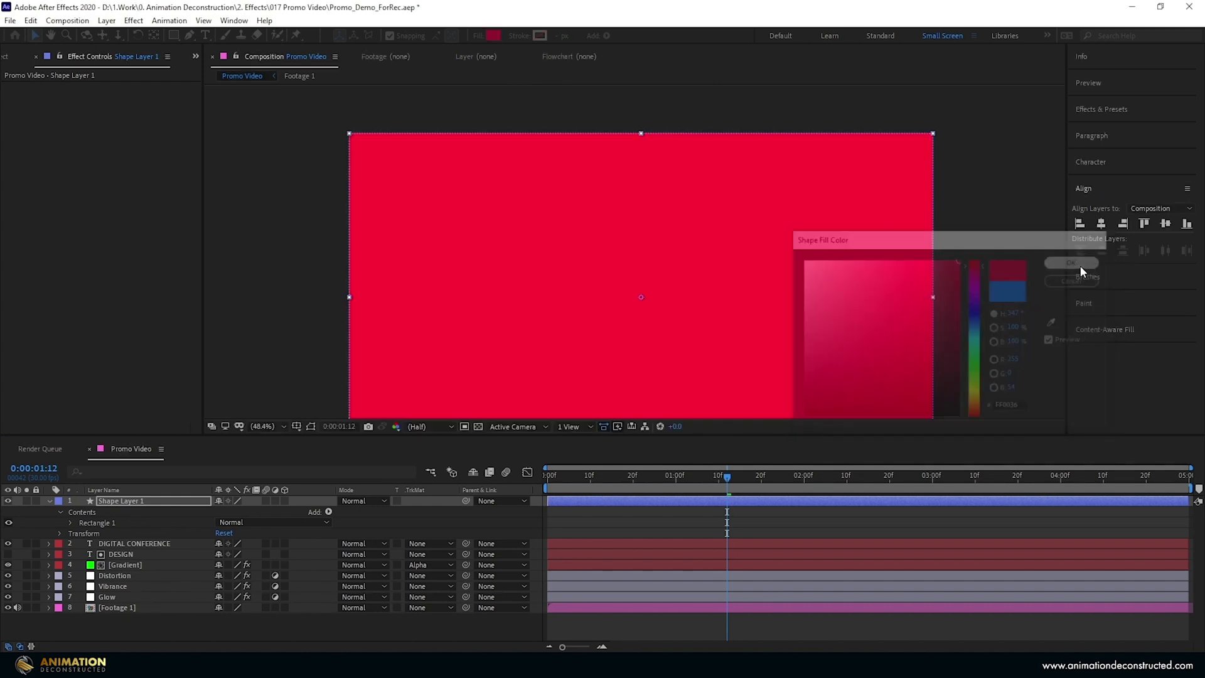
- Resize the red rectangle to 650 by 50 and place its shape layer below the DIGITAL CONFERENCE layer
key(u)
key(u)
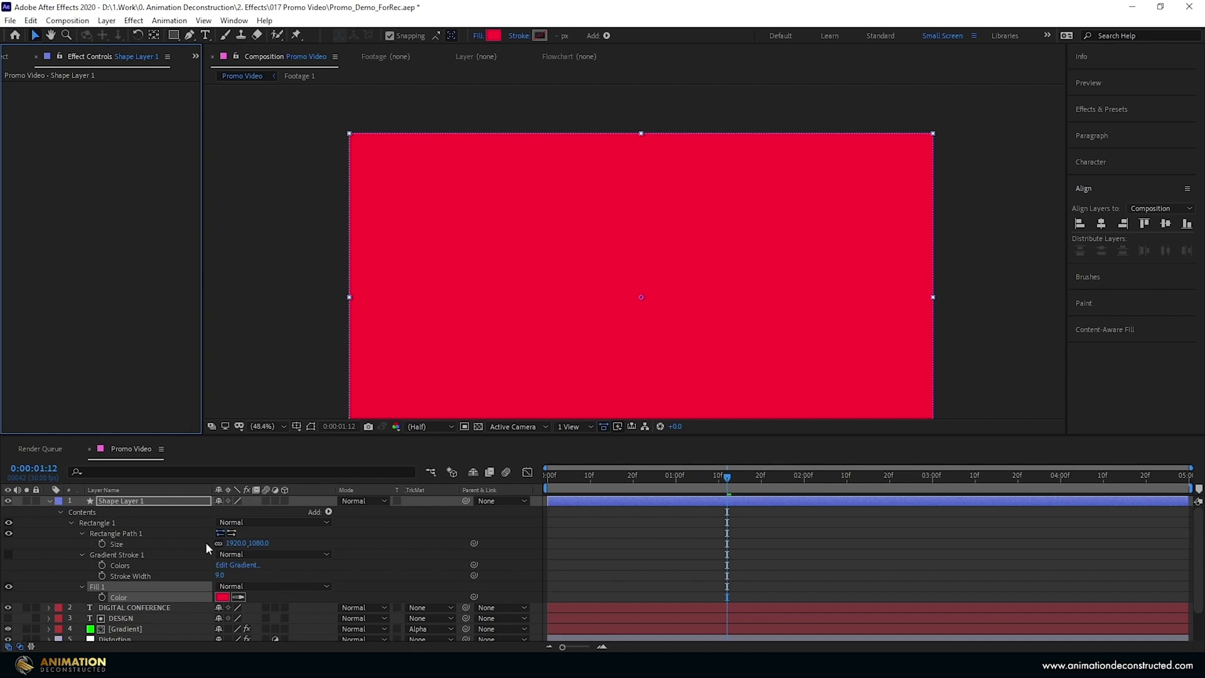
click(240, 544)
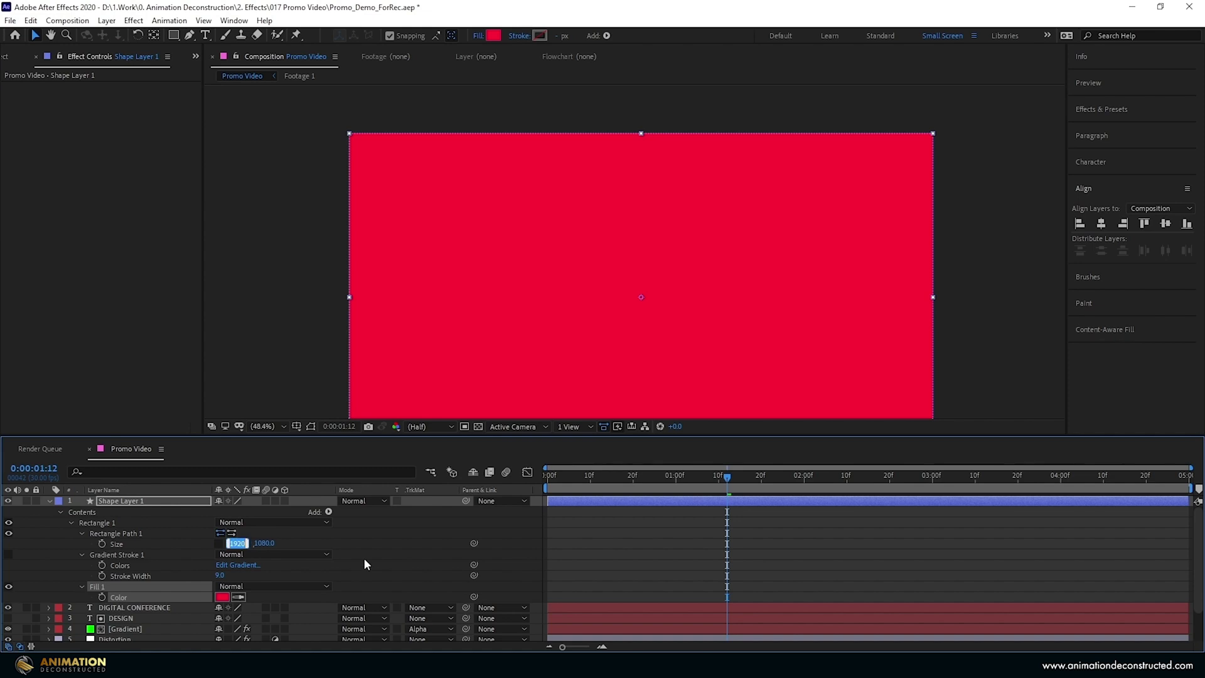
text(650)
key(Tab)
text(50)
key(Return)
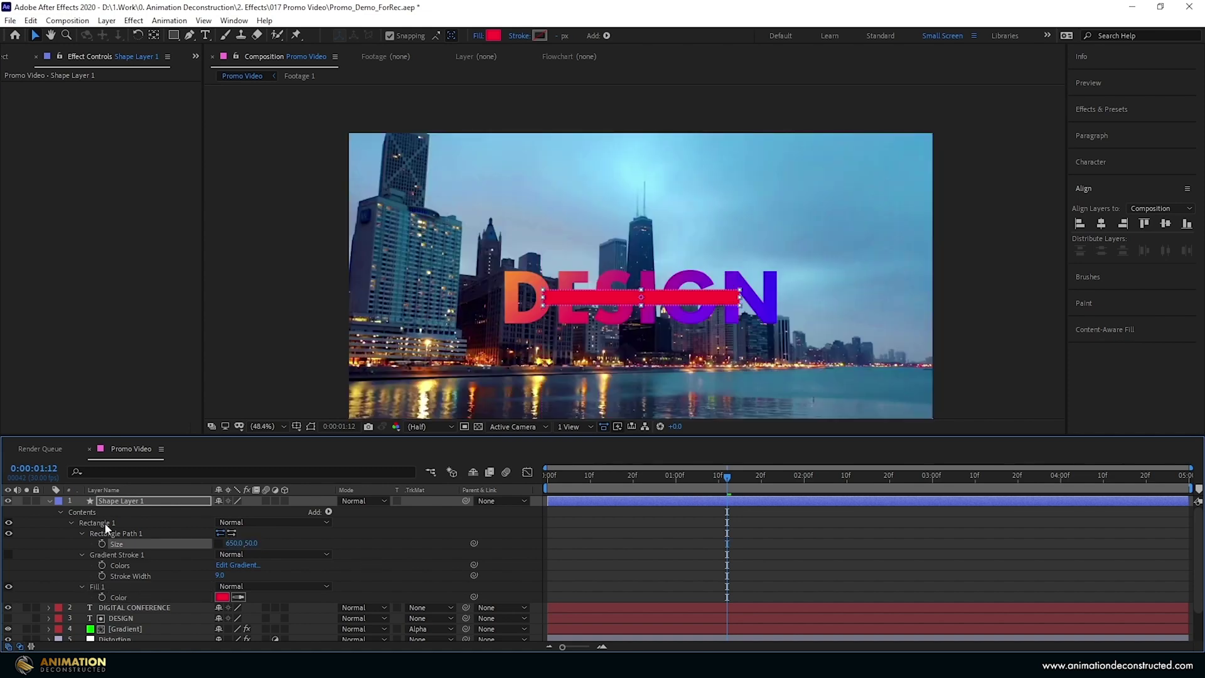
drag(126, 500, 128, 613)
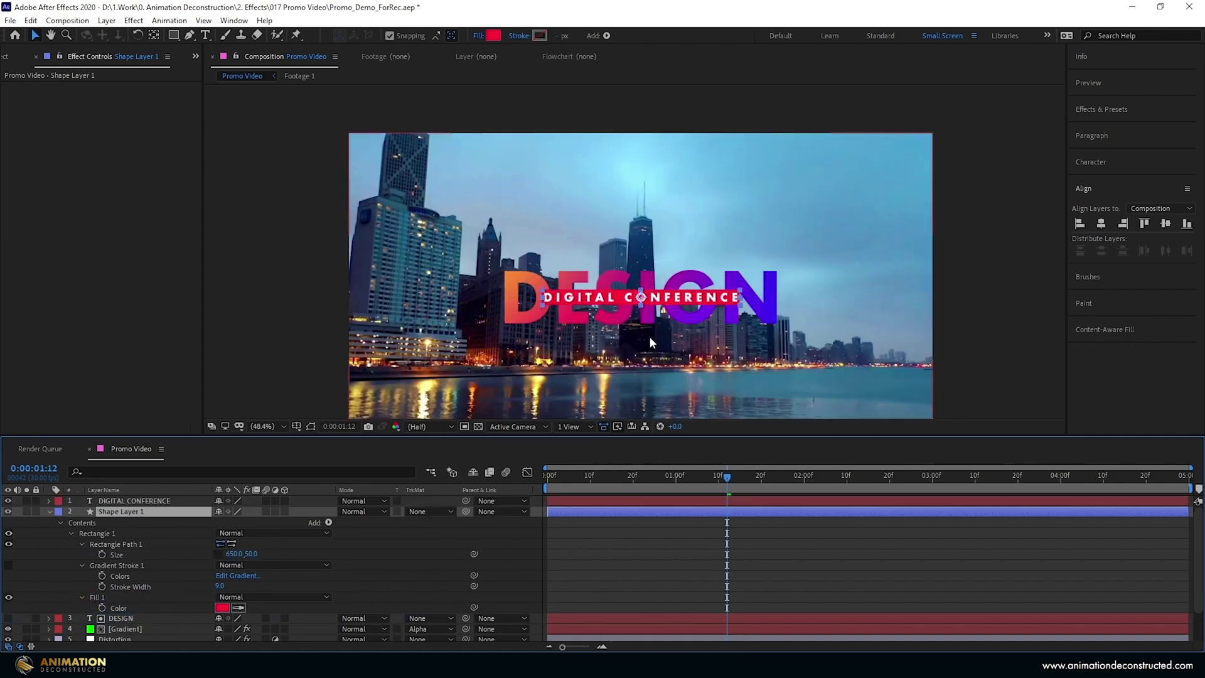
- Move the anchor point of the red bar's Rectangle 1 transform group to the bar's left edge, at about -324, 0
drag(607, 309, 579, 261)
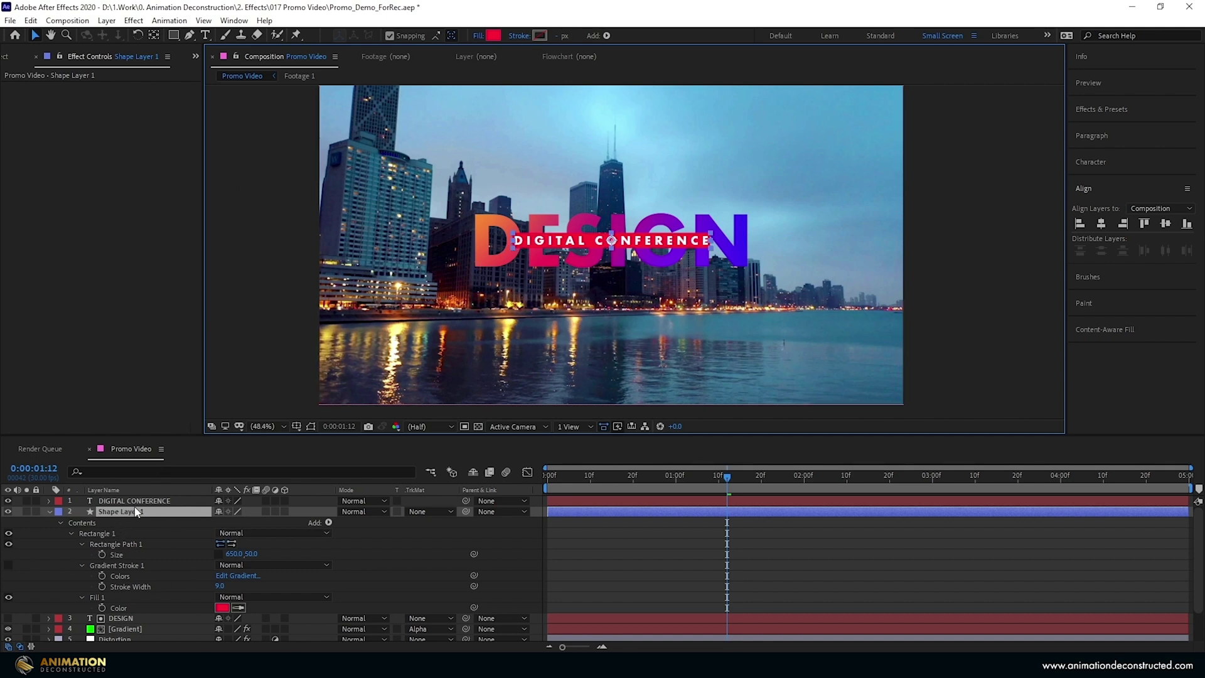
click(72, 534)
ctrl+click(71, 534)
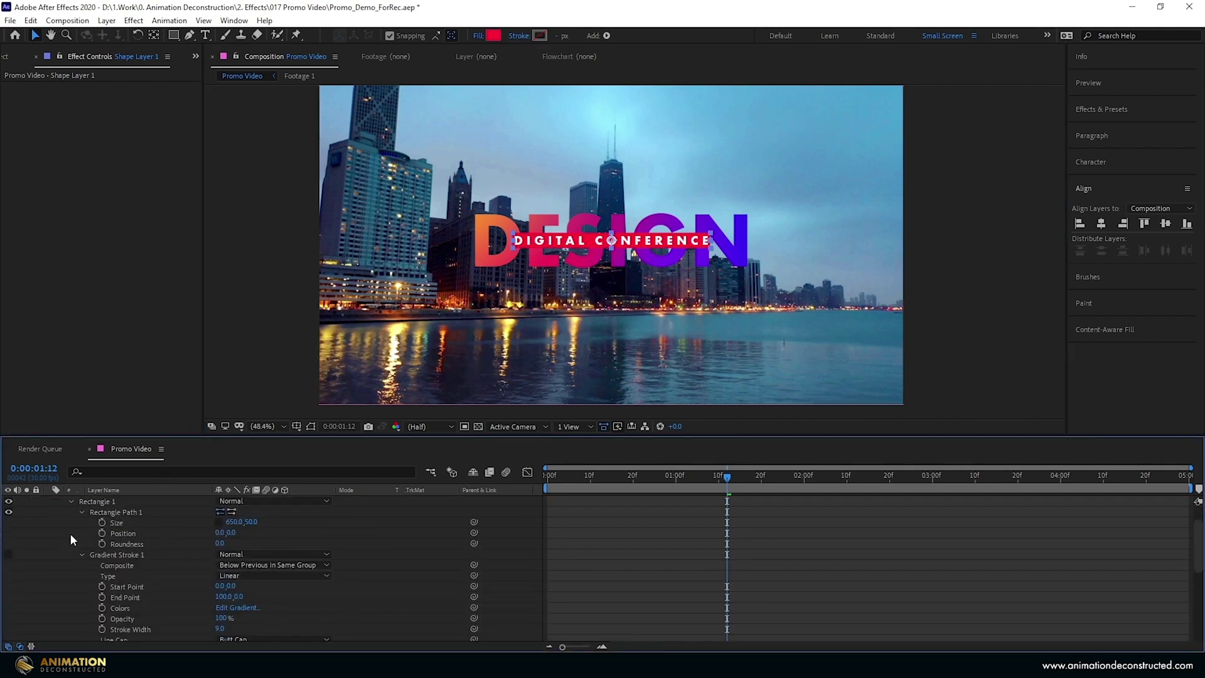
scroll(126, 554, down, 8)
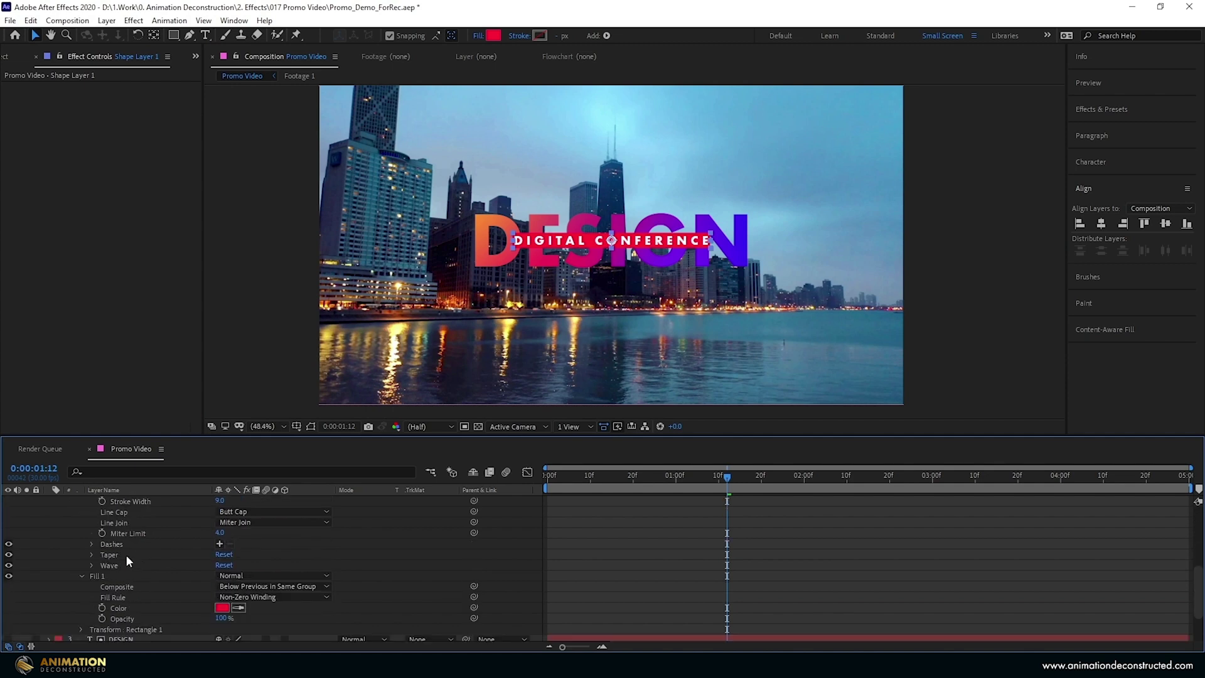
click(81, 571)
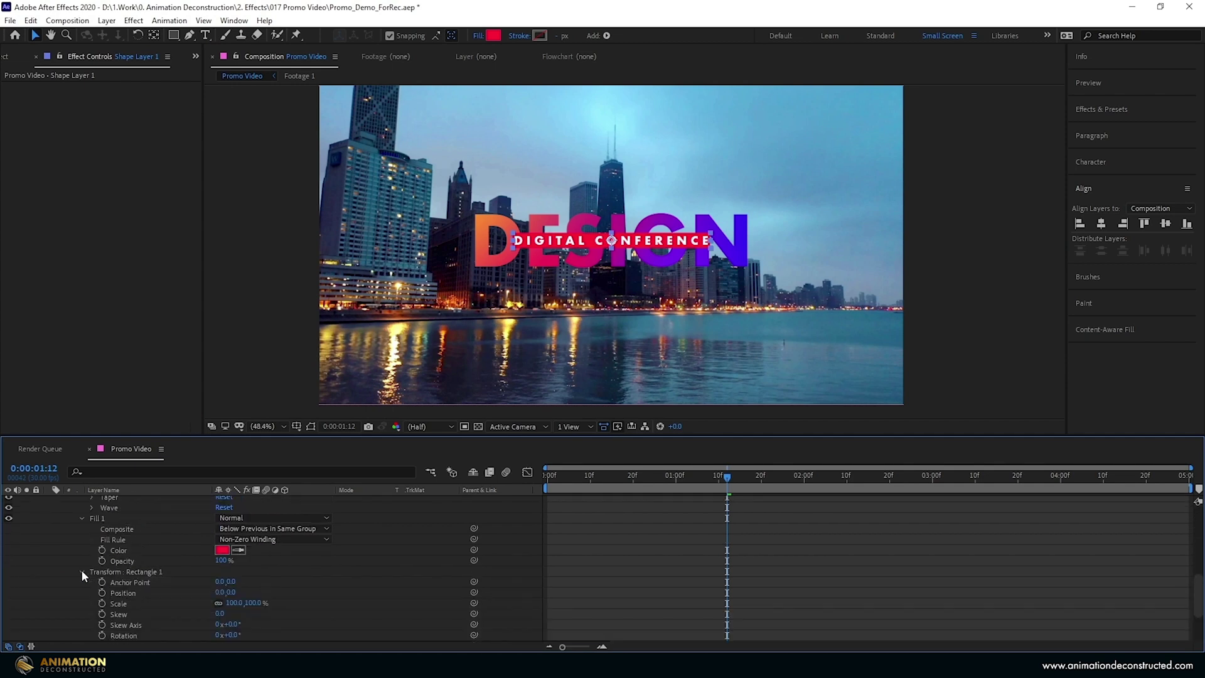
scroll(113, 565, down, 1)
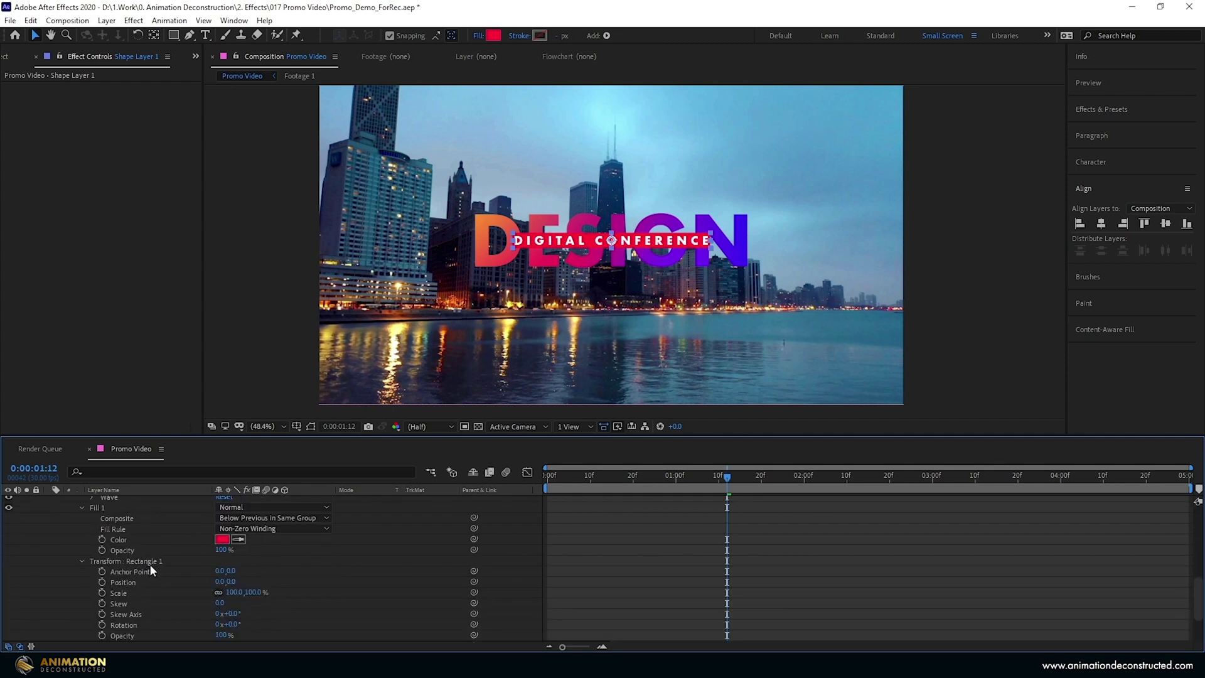
scroll(149, 563, down, 3)
scroll(550, 231, up, 3)
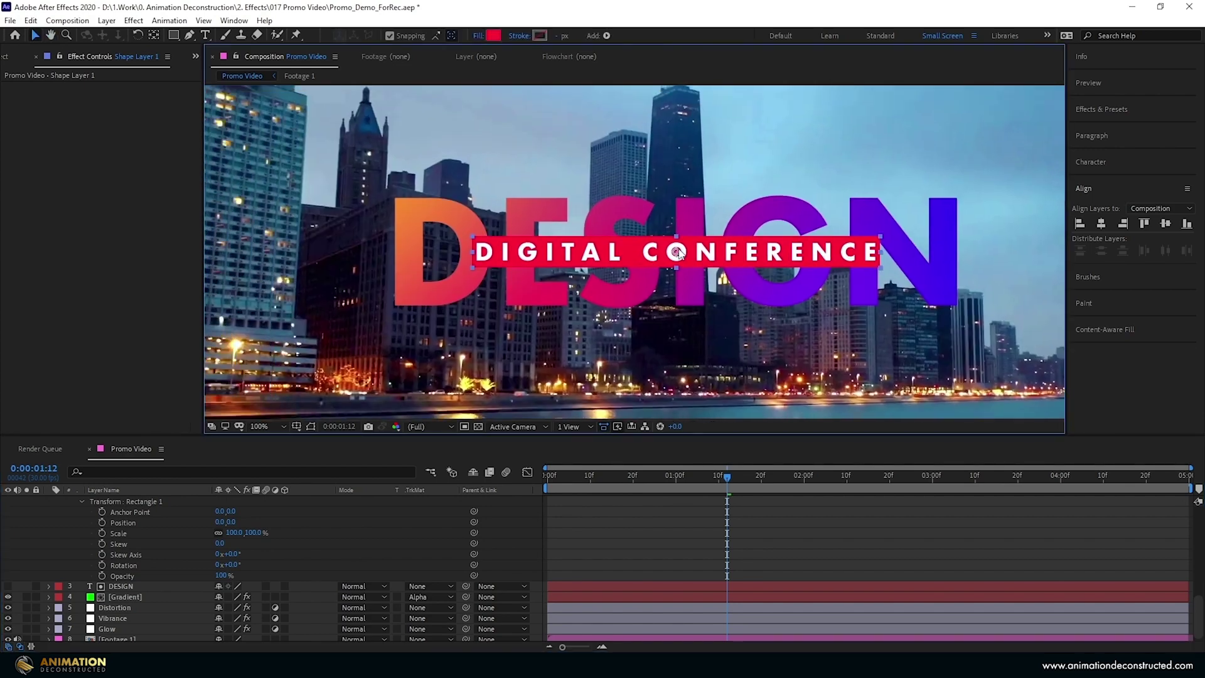
click(127, 512)
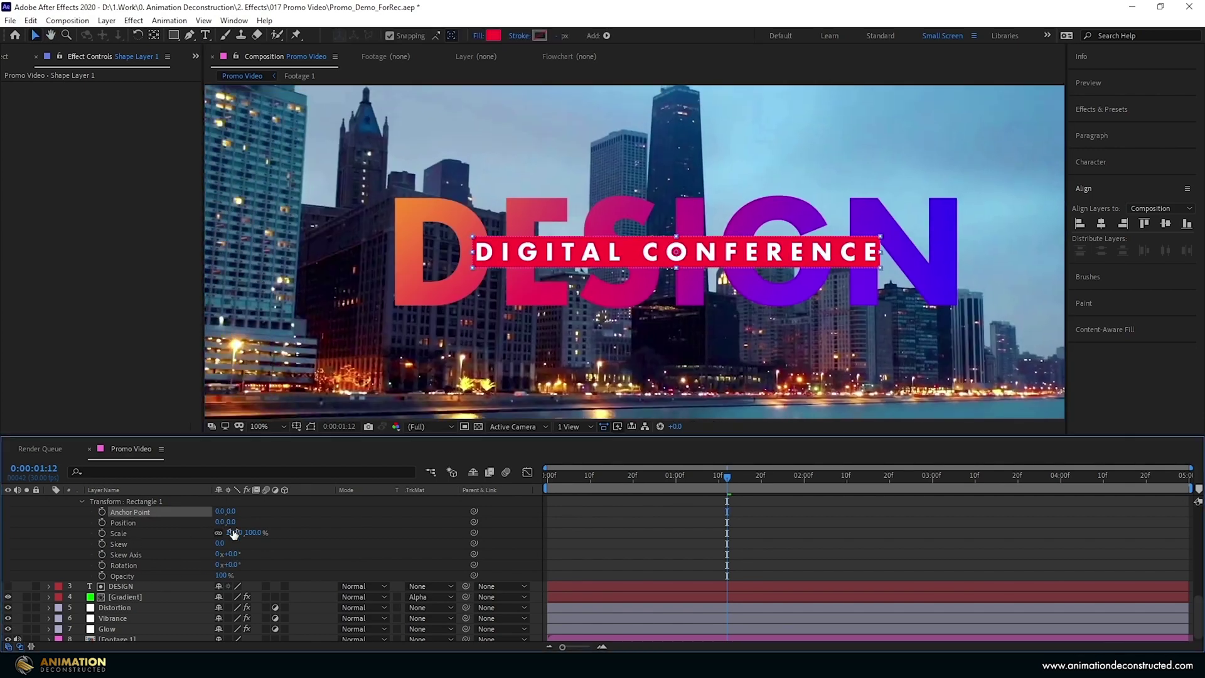
click(154, 35)
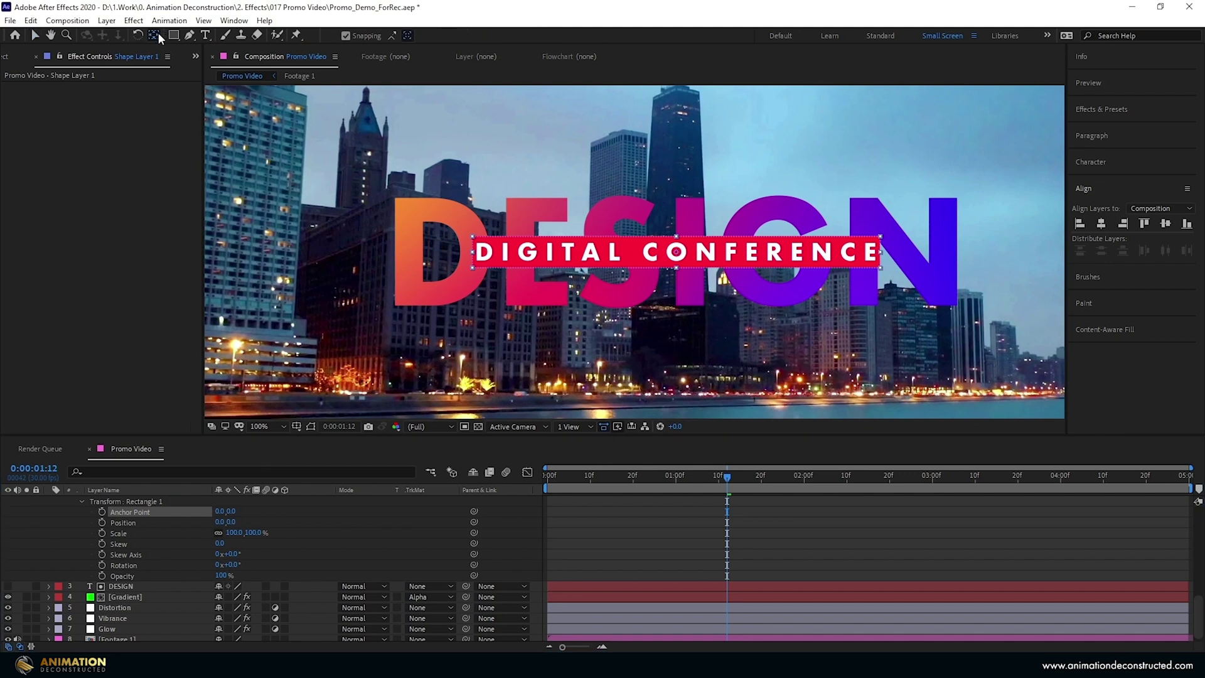
click(676, 255)
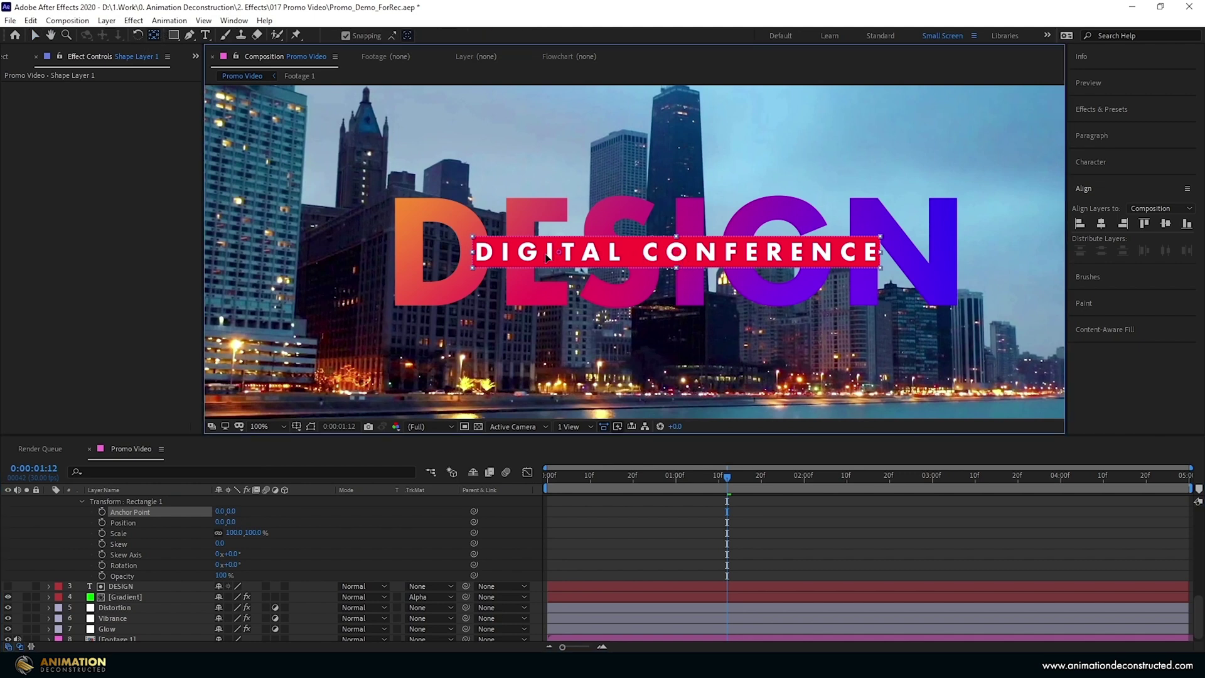
scroll(126, 563, up, 5)
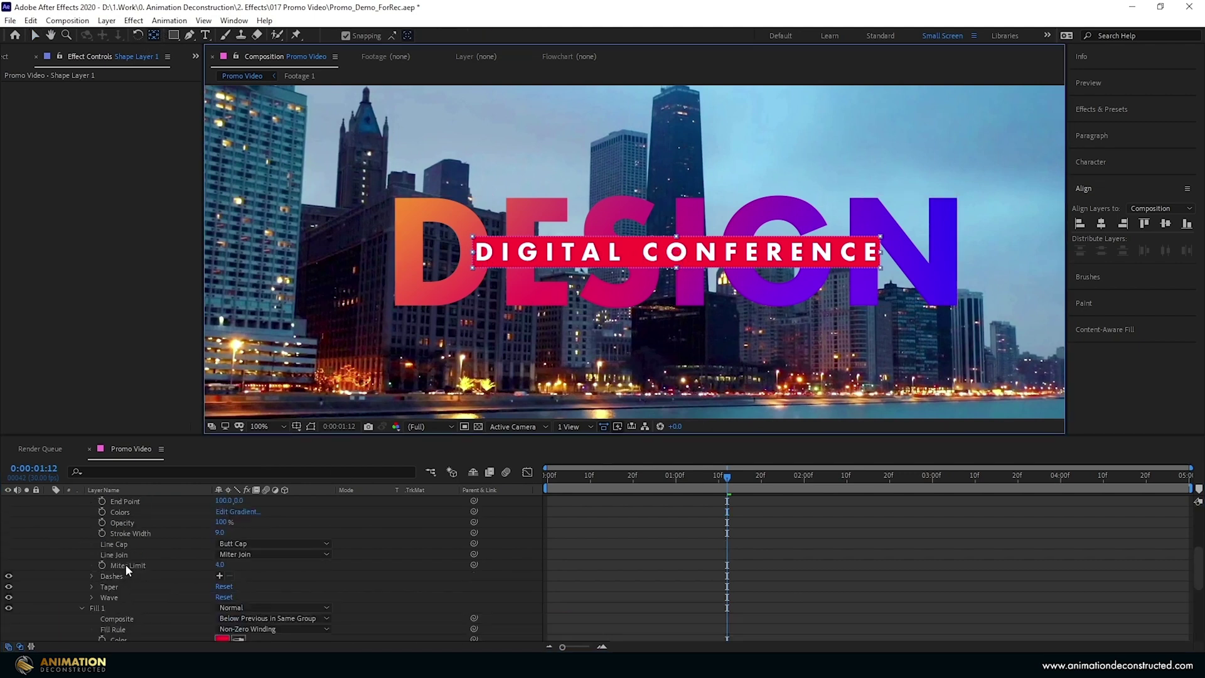
click(108, 512)
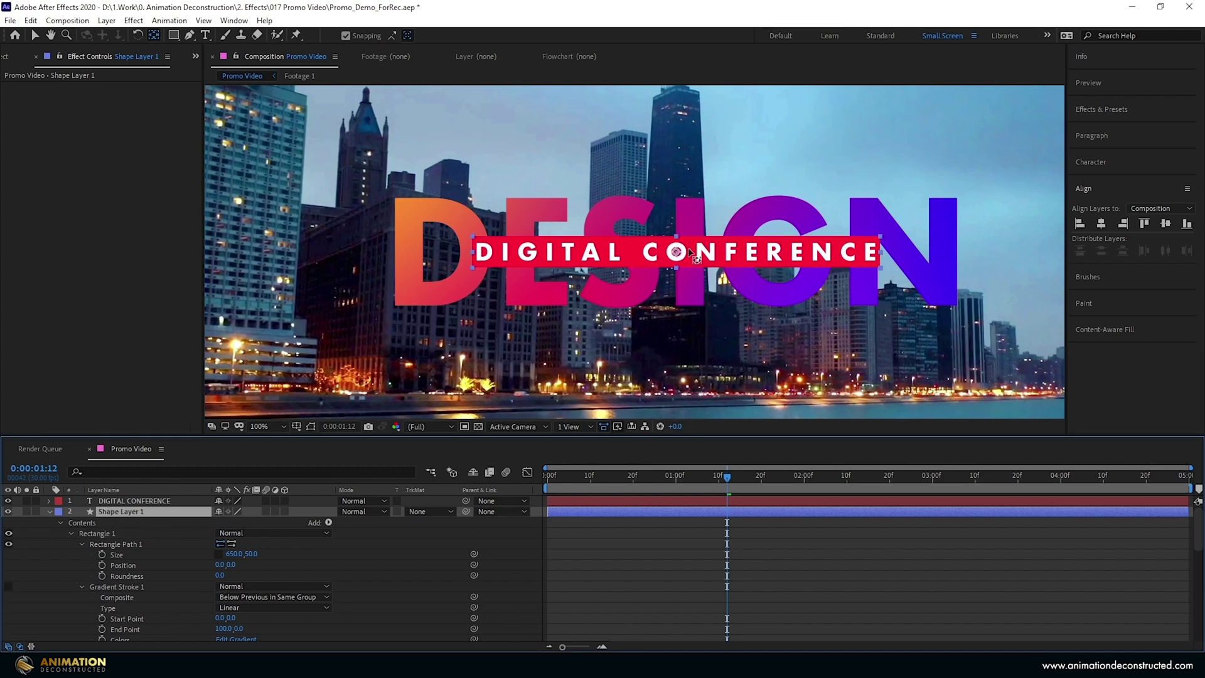
scroll(222, 571, down, 5)
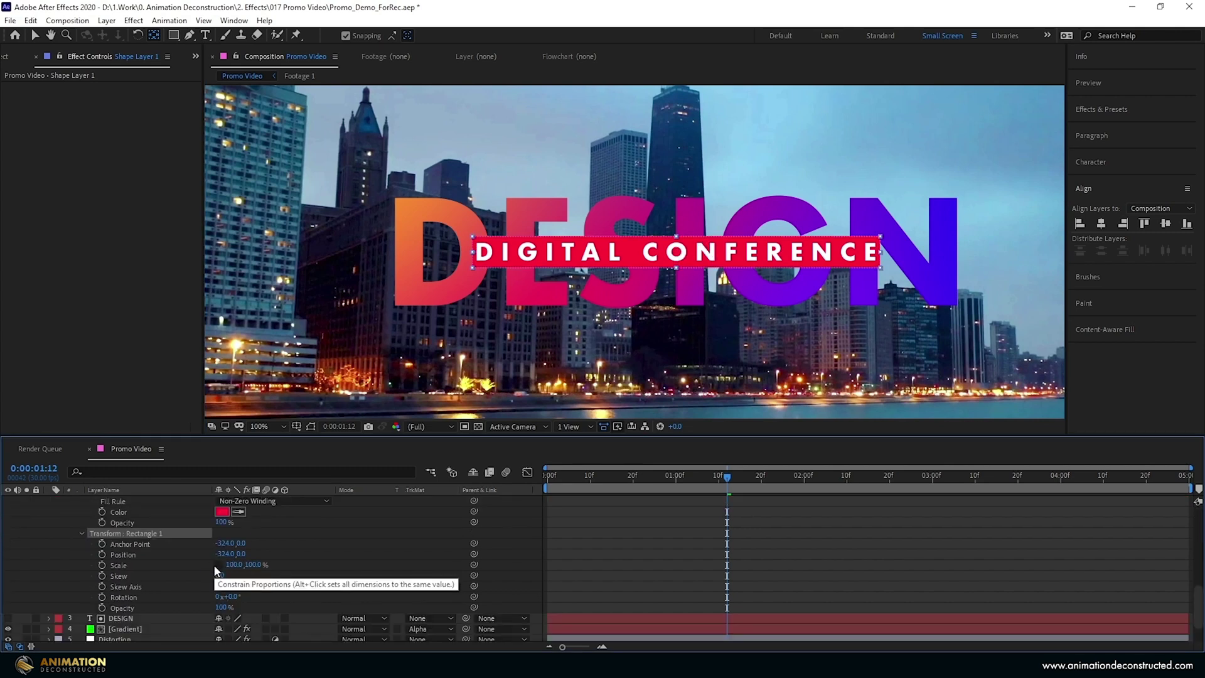
- Keyframe the rectangle's unlinked scale so its width grows from 0% at 0:00:00:26 to 100% at 0:00:01:15
click(218, 567)
mouse_move(232, 564)
mouse_down()
mouse_move(213, 559)
mouse_move(269, 563)
mouse_move(184, 566)
mouse_move(231, 564)
mouse_up()
drag(728, 477, 741, 476)
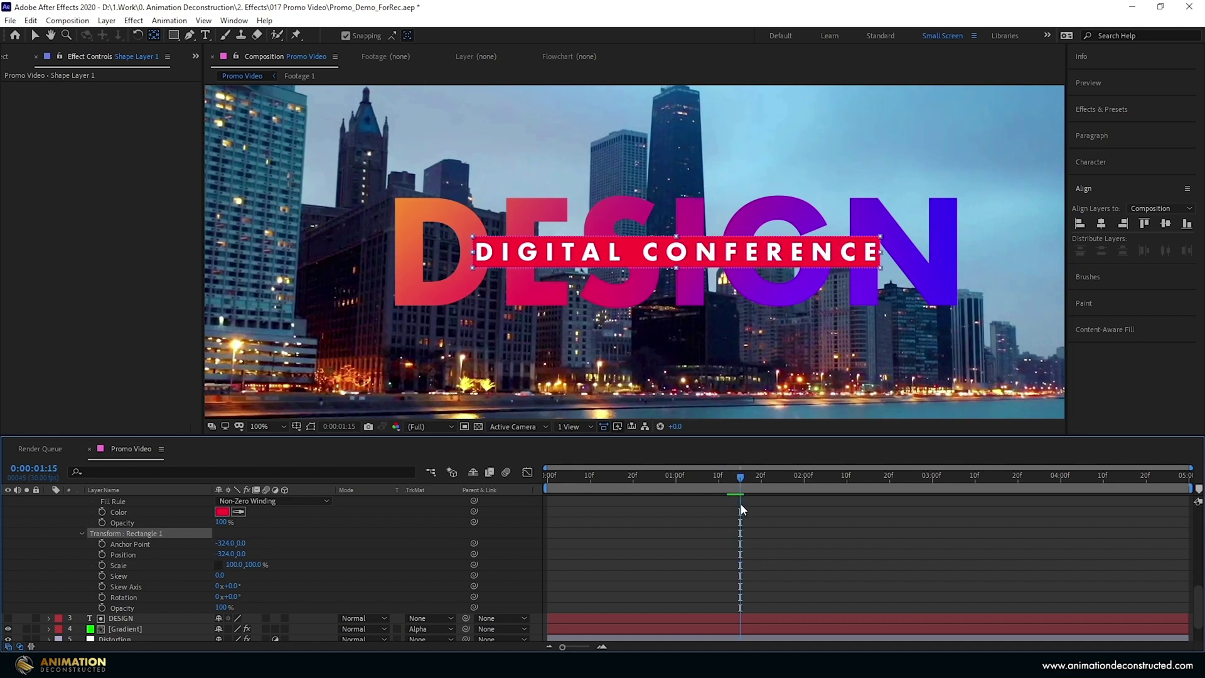
click(101, 565)
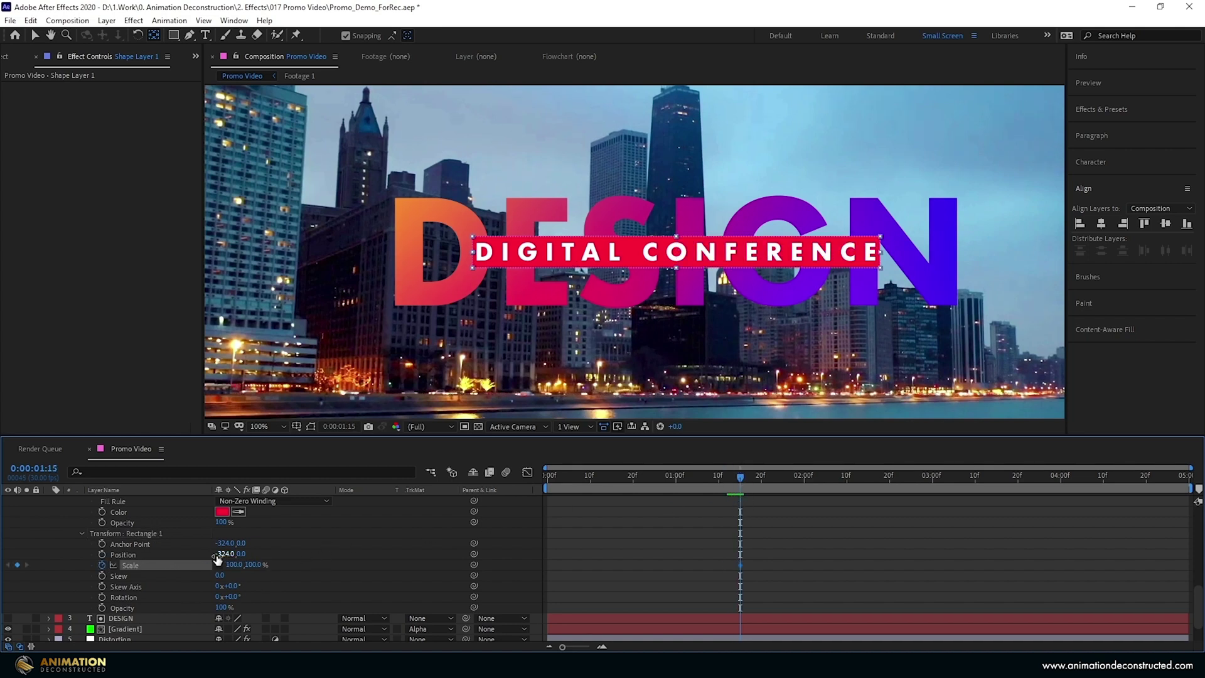
key(u)
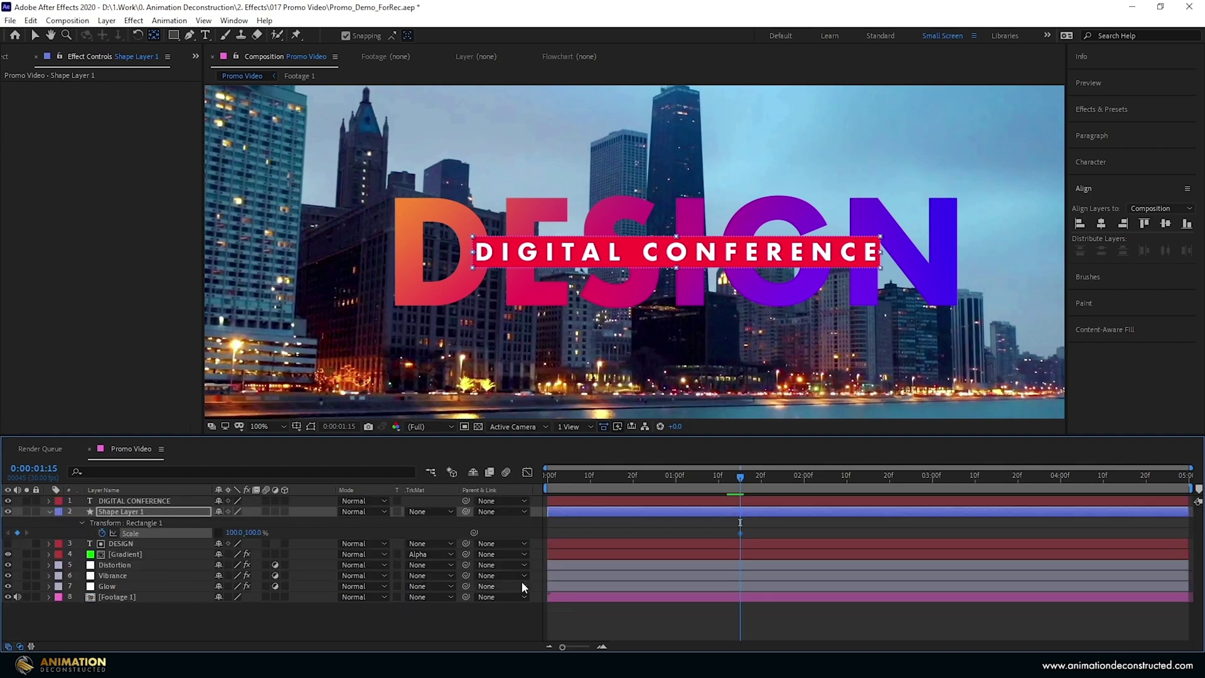
drag(741, 479, 658, 479)
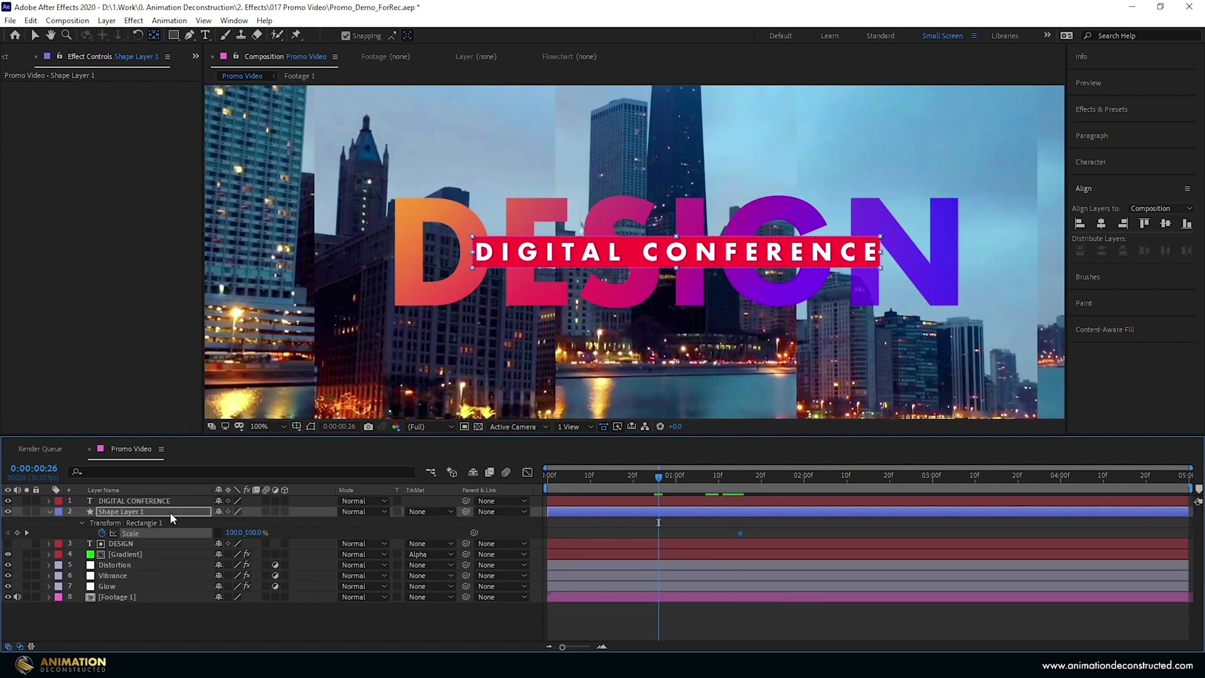
drag(234, 533, 201, 534)
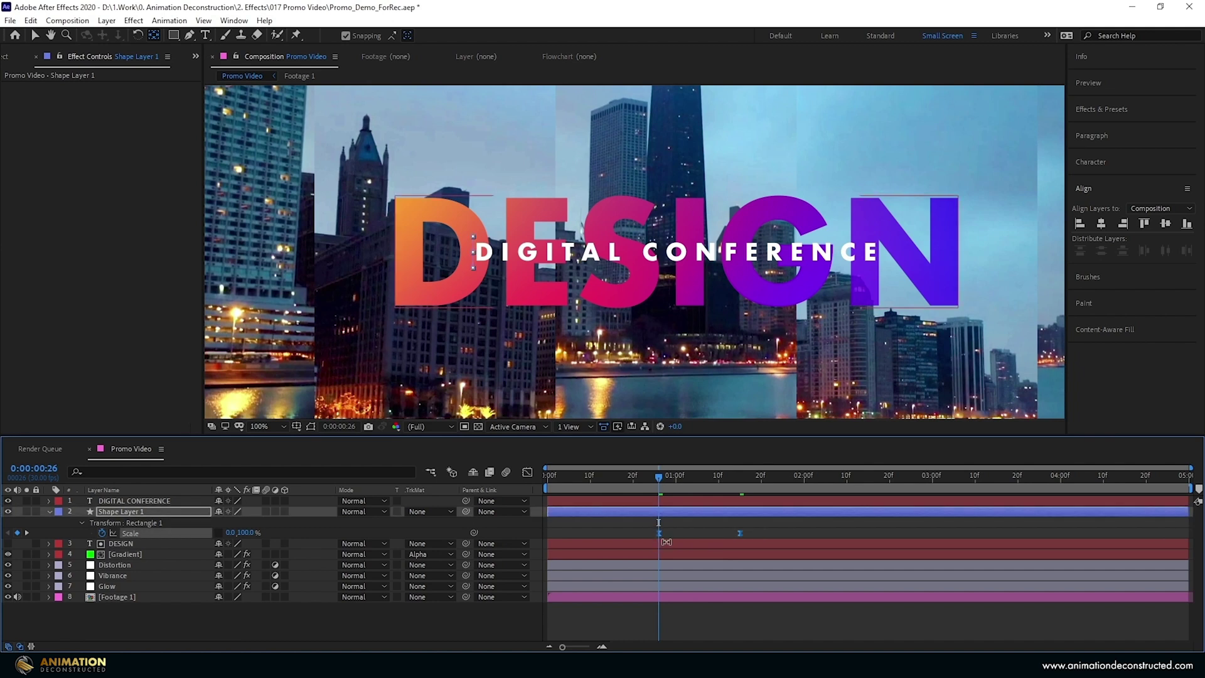
- Shape the easing of the two scale keyframes in the speed graph and preview the bar's reveal
click(528, 471)
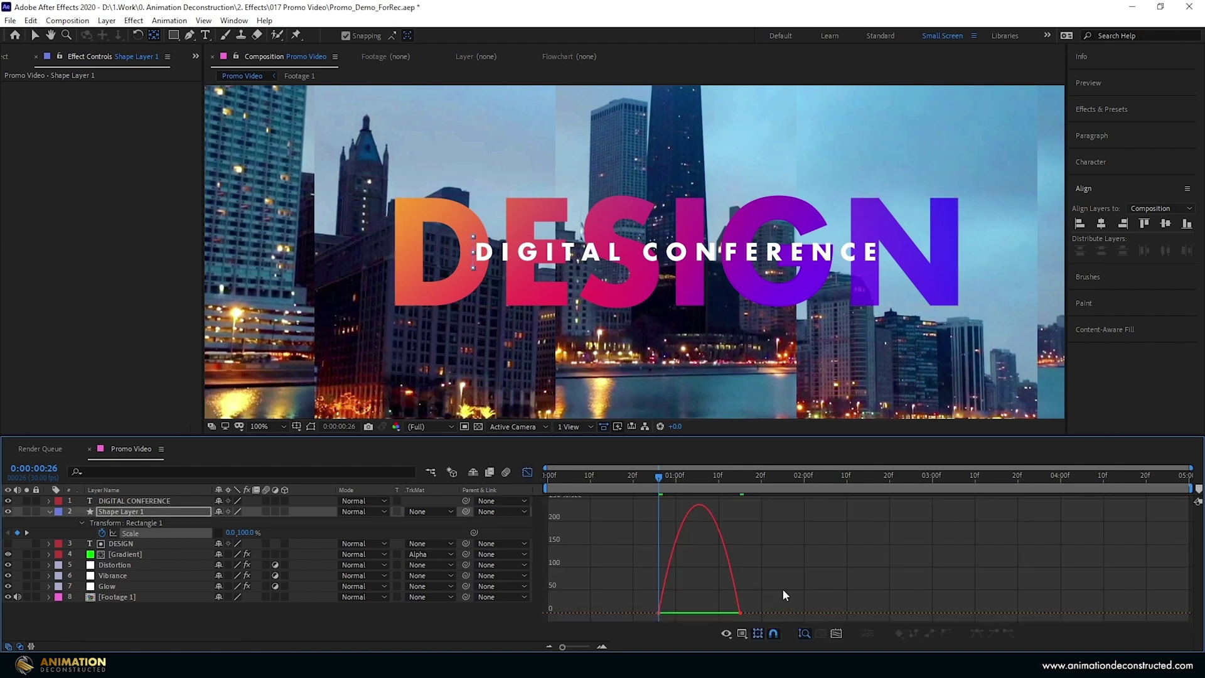
drag(777, 590, 635, 613)
drag(726, 612, 678, 612)
click(527, 471)
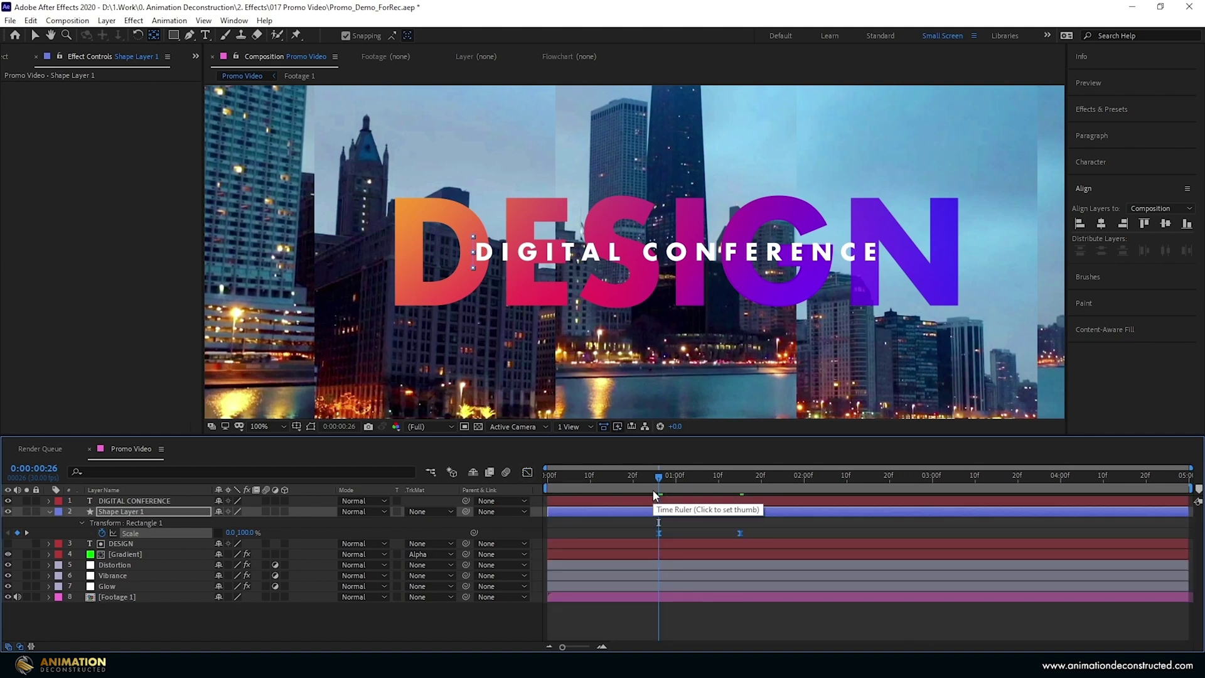
key(space)
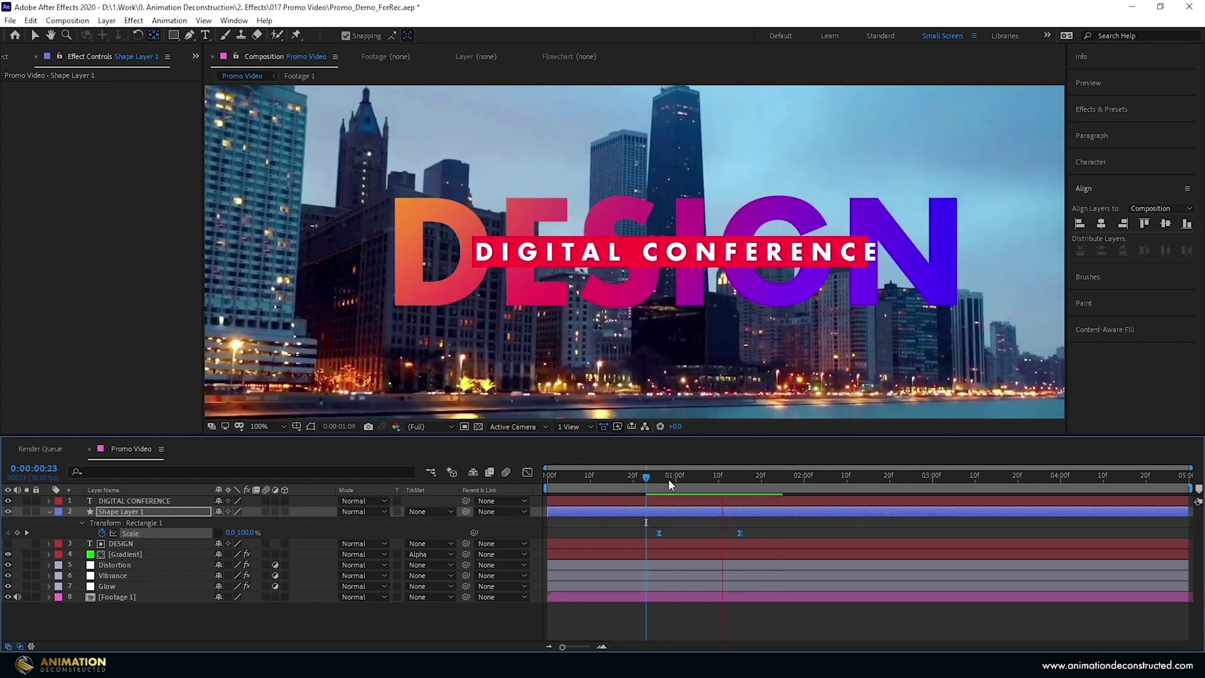
- Duplicate the animated red bar layer, give the copy a white fill and place it below the original
click(168, 512)
key(ctrl+d)
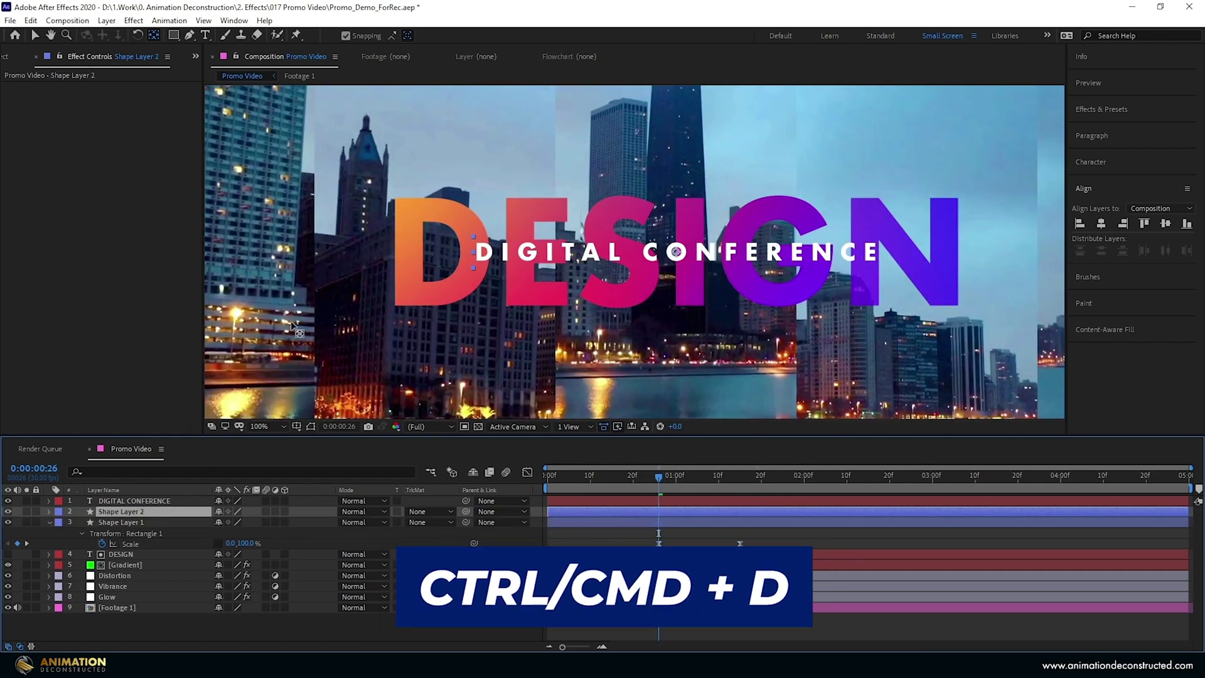
key(u)
key(u)
click(223, 608)
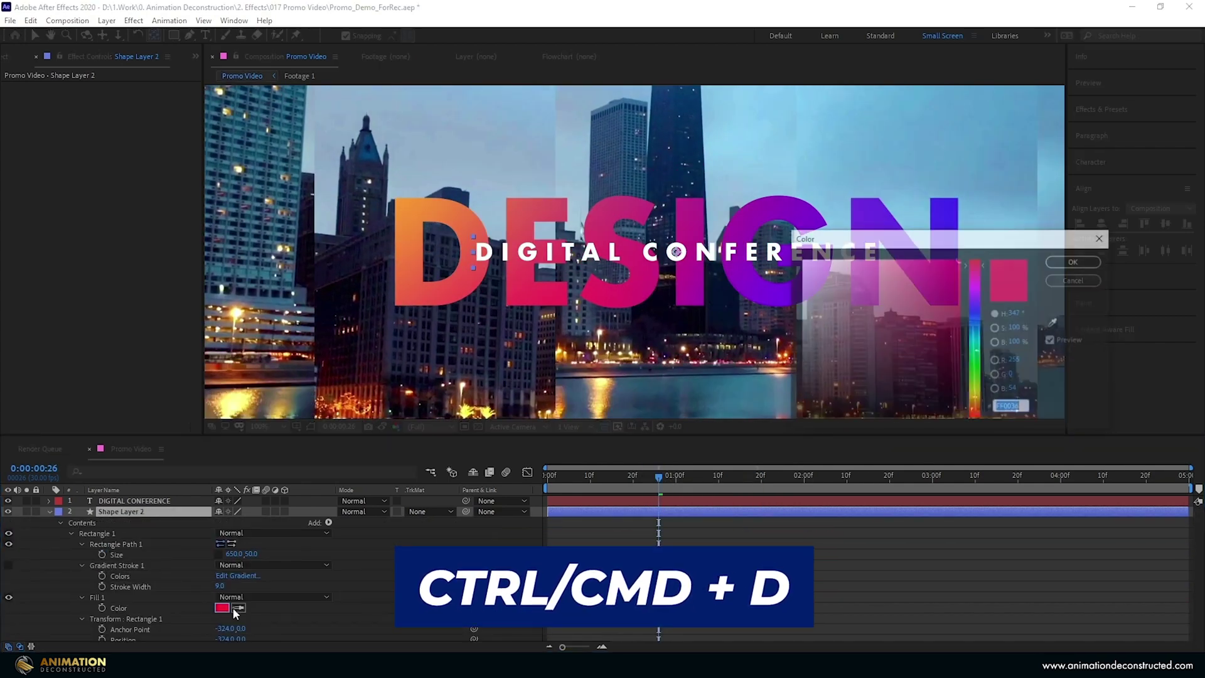
key(Escape)
key(u)
drag(145, 515, 148, 541)
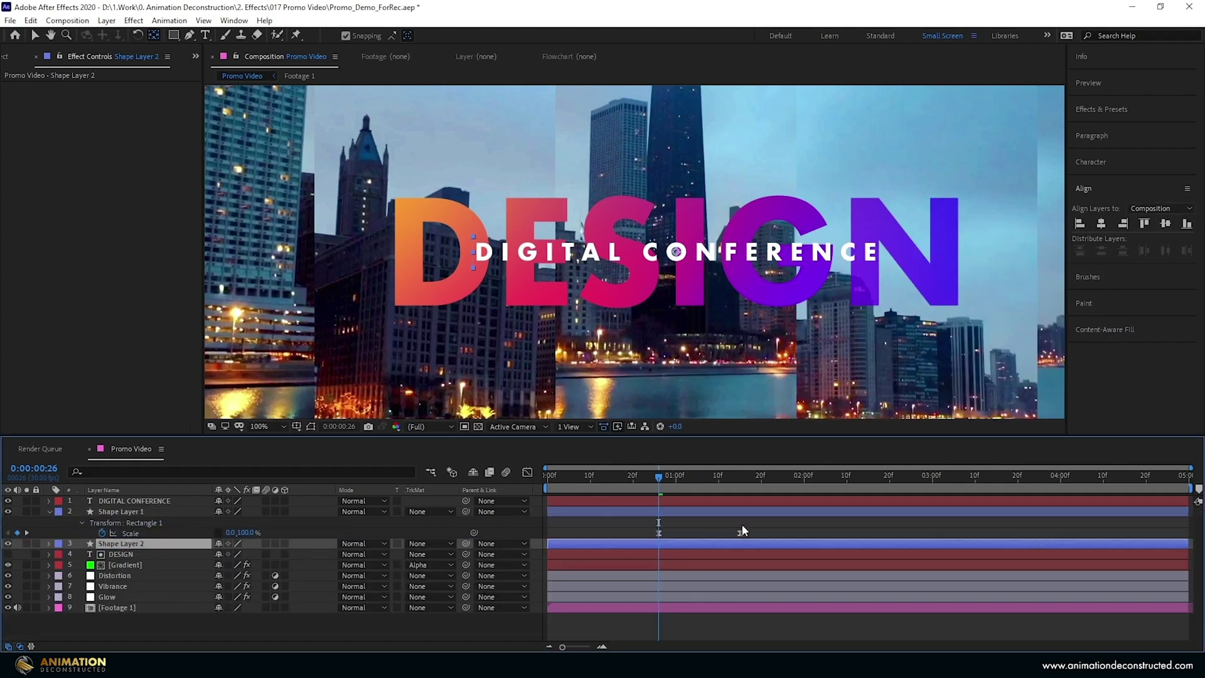
- Trim the start of both Shape Layer 1 and Shape Layer 2 to 0:00:00:26
click(672, 546)
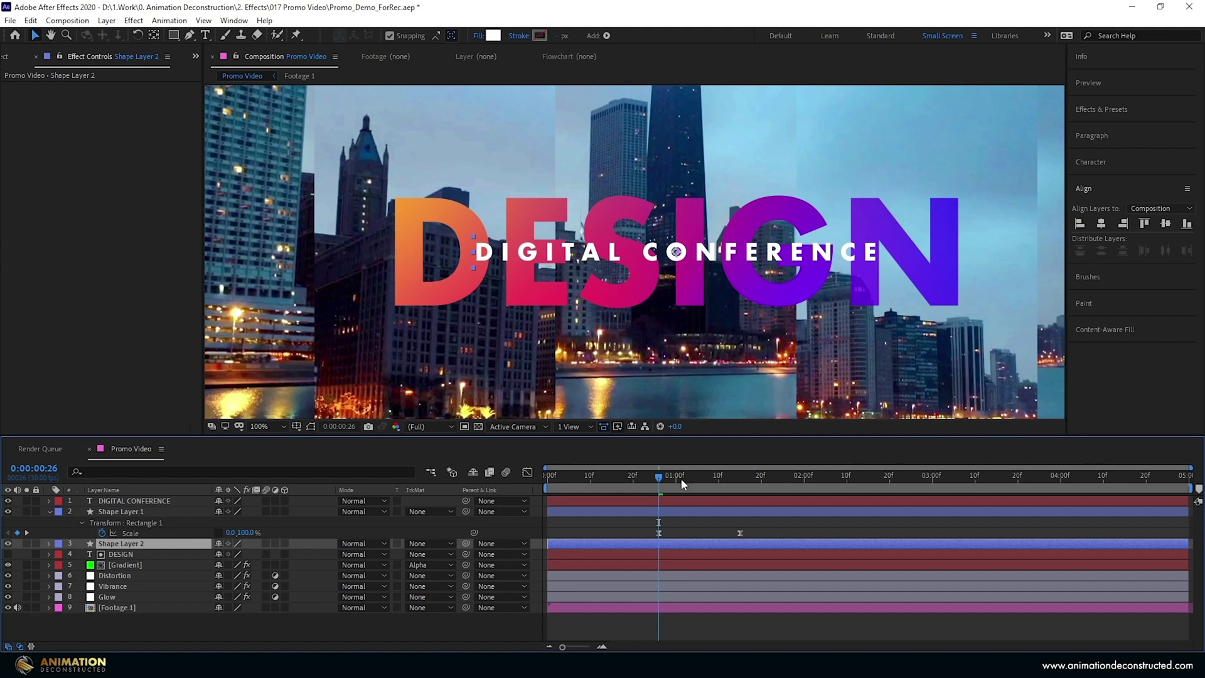
drag(669, 545, 676, 543)
key(ctrl+z)
shift+click(599, 512)
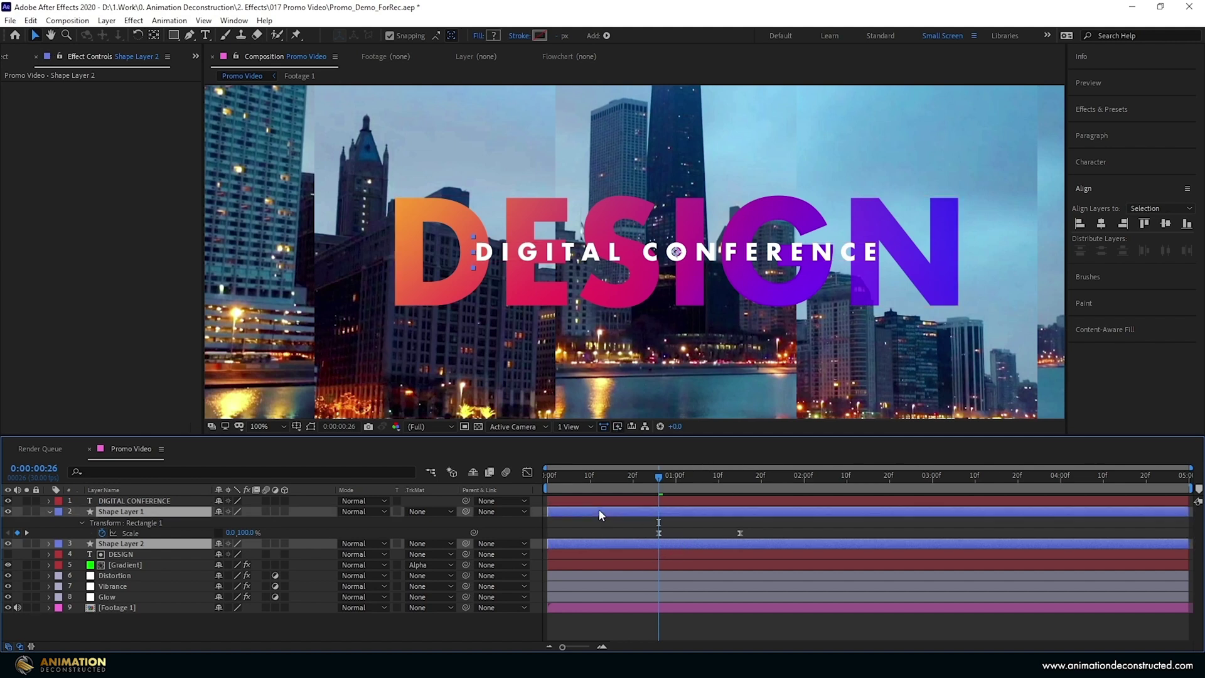
drag(549, 512, 646, 517)
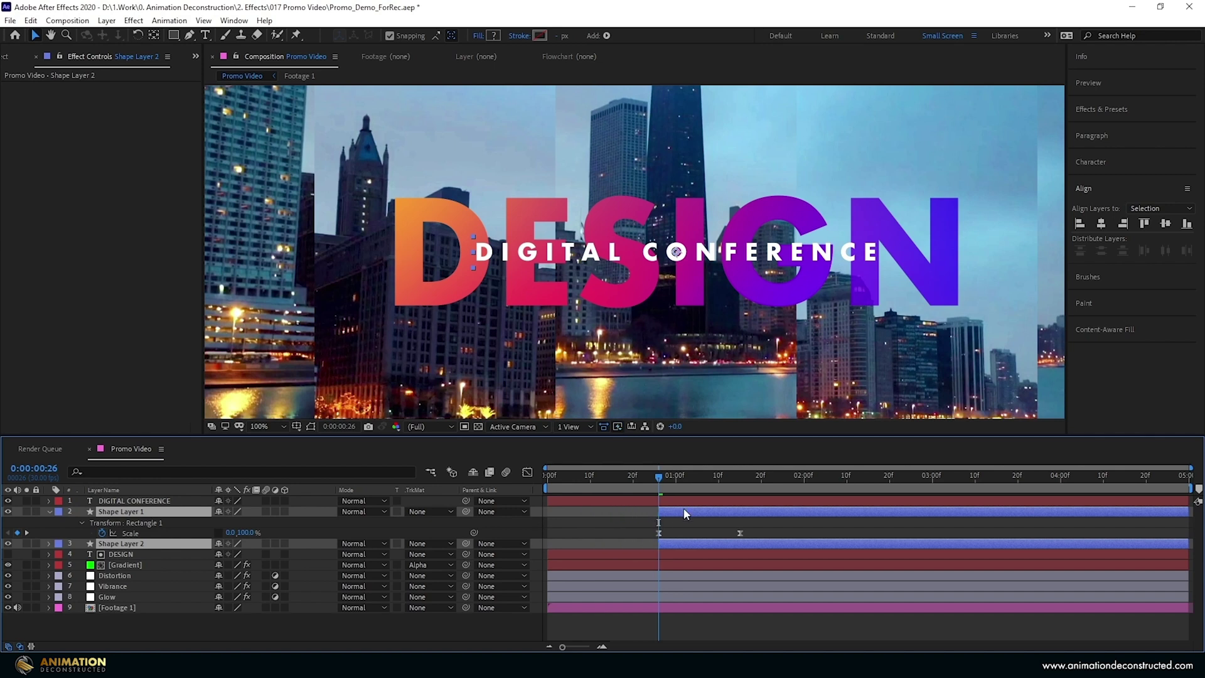
- Shift the white bar layer one frame earlier than the red one and scrub through the reveal
click(674, 542)
drag(676, 541, 669, 543)
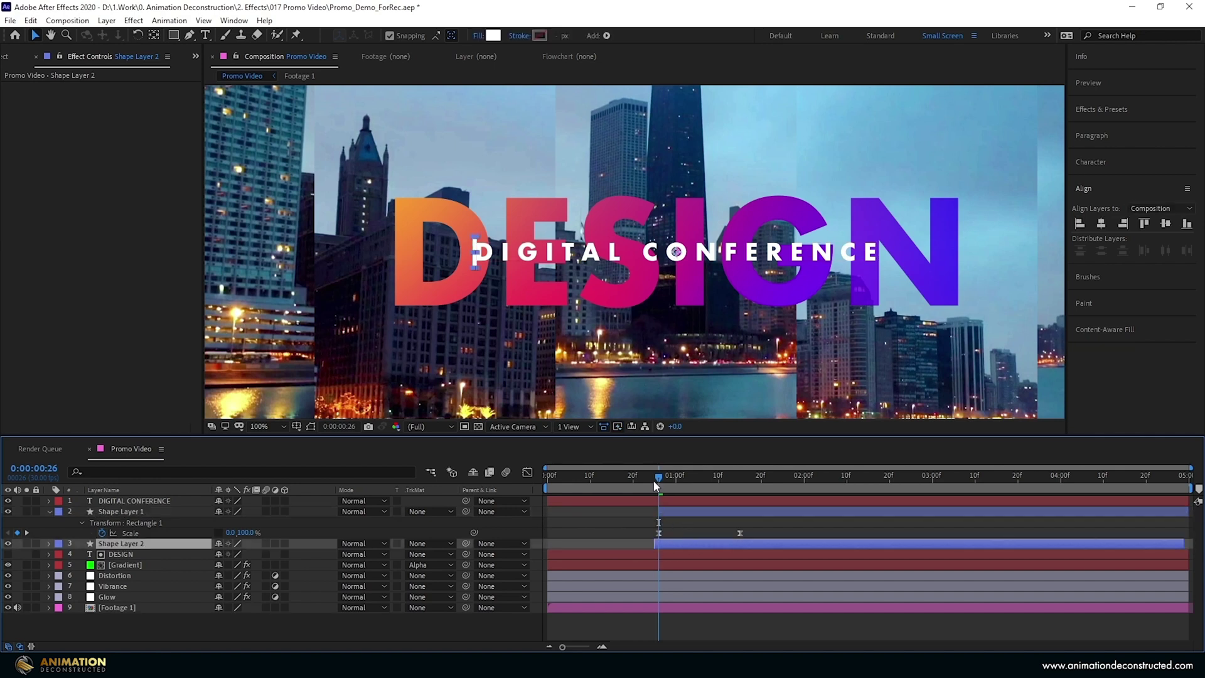
drag(653, 480, 707, 495)
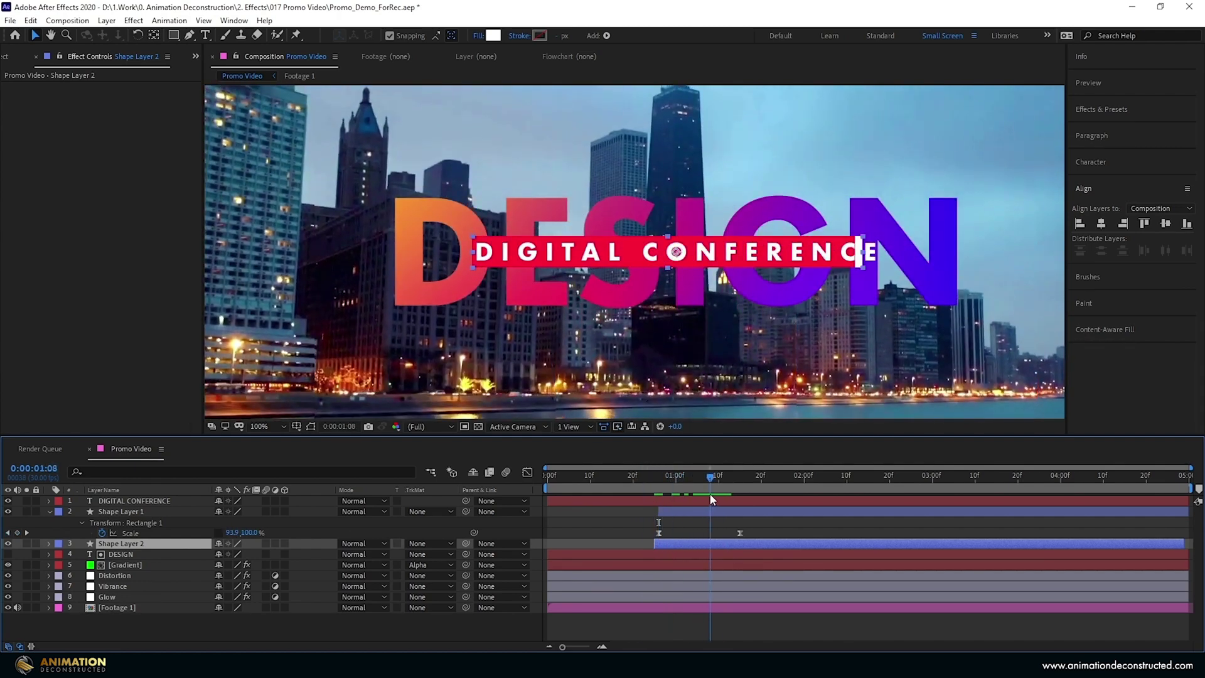
key(j)
click(695, 521)
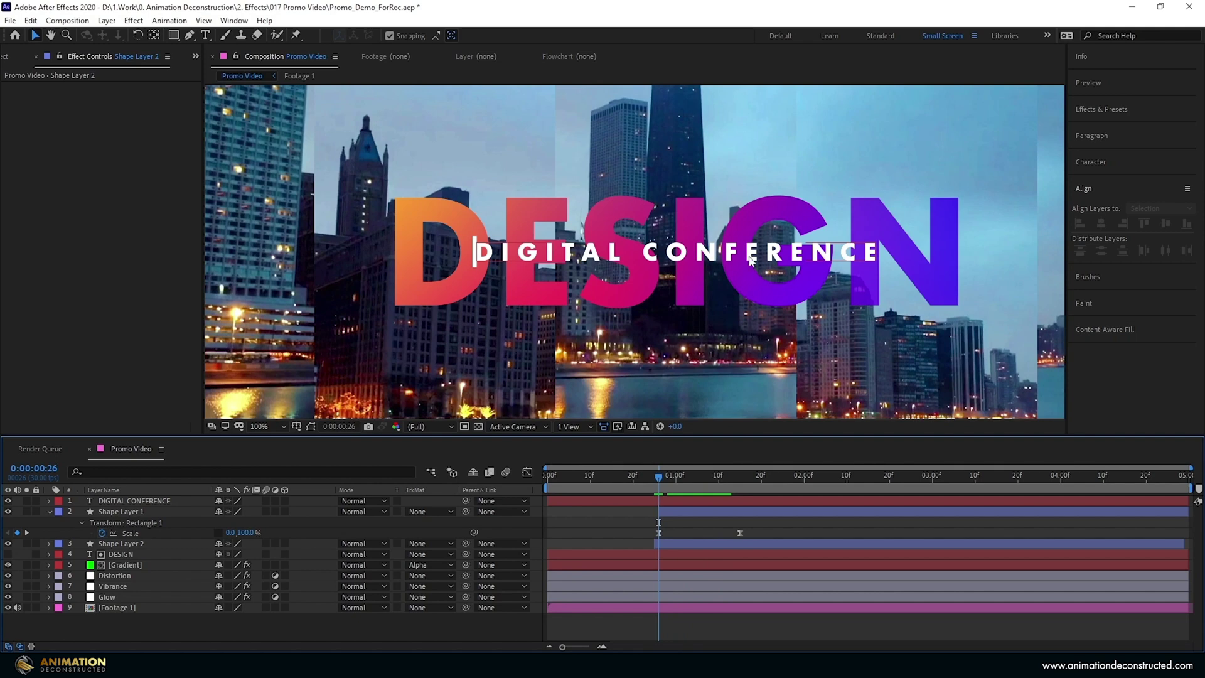
- Copy Shape Layer 1 with property links, paste it and place the copy above the DIGITAL CONFERENCE layer
click(158, 513)
key(u)
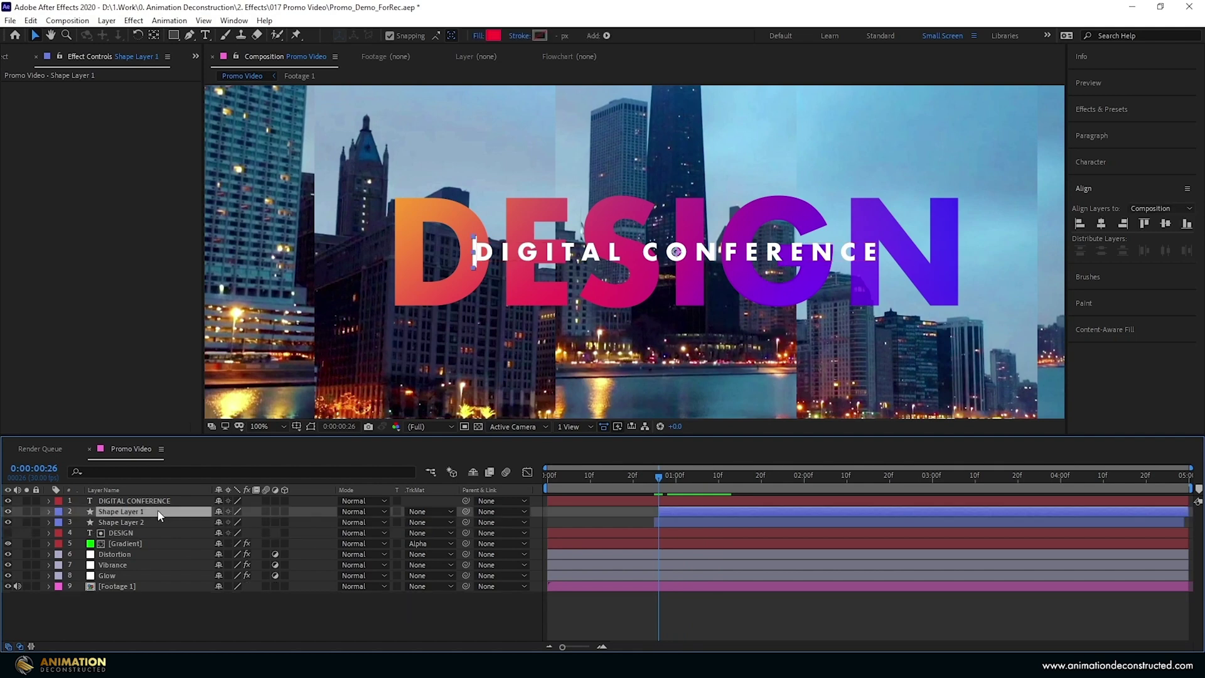
click(30, 20)
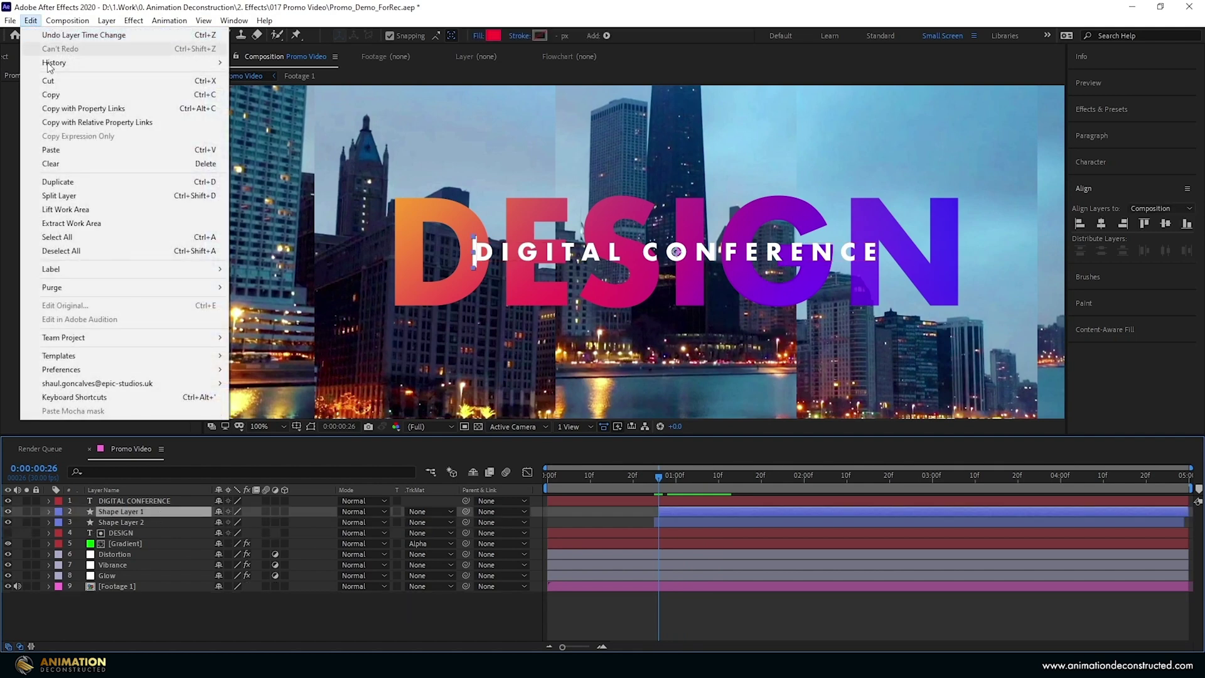
click(95, 109)
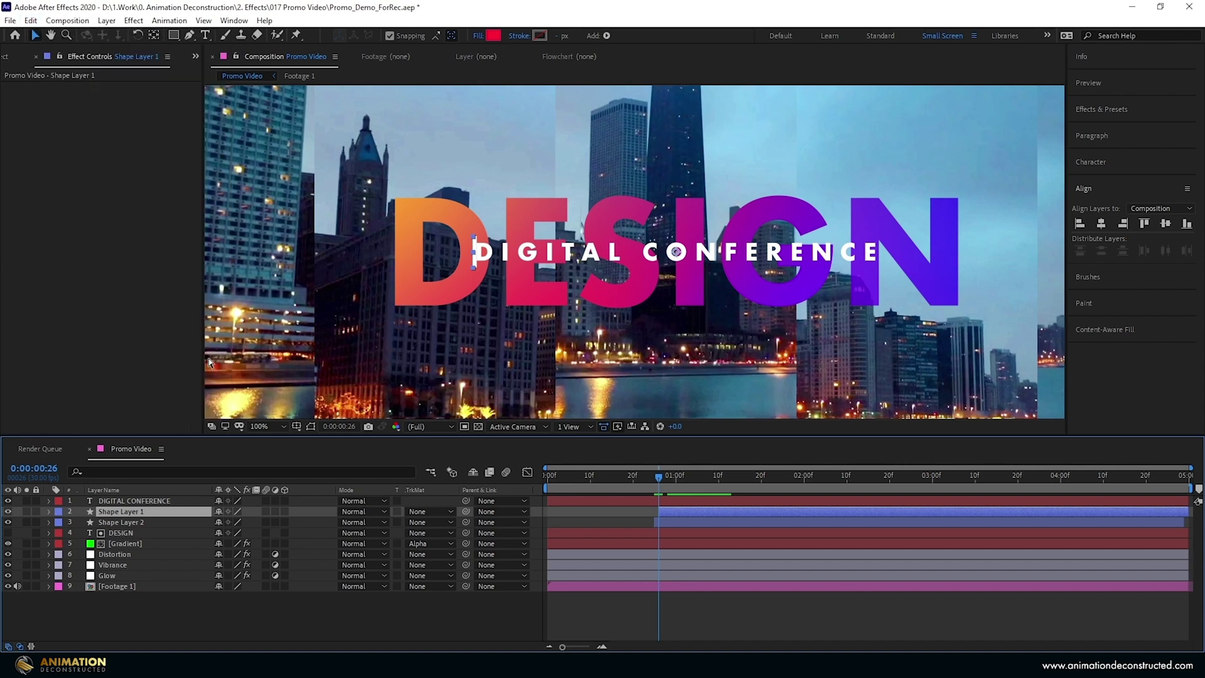
key(ctrl+v)
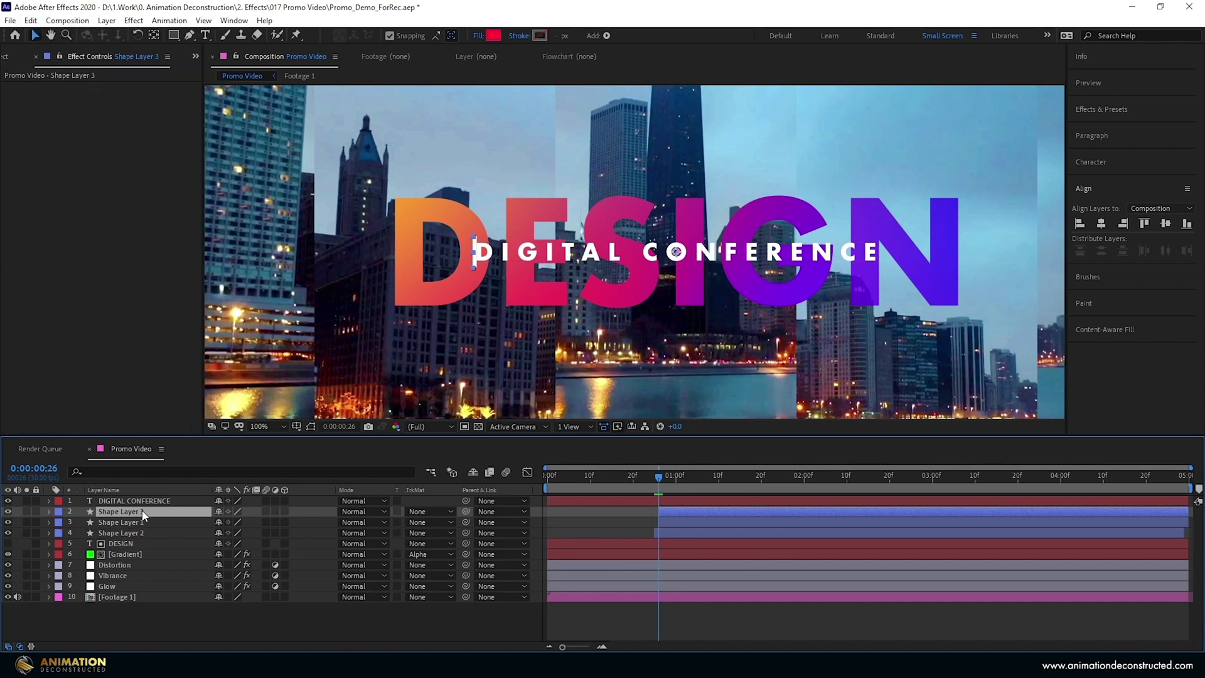
drag(148, 512, 149, 503)
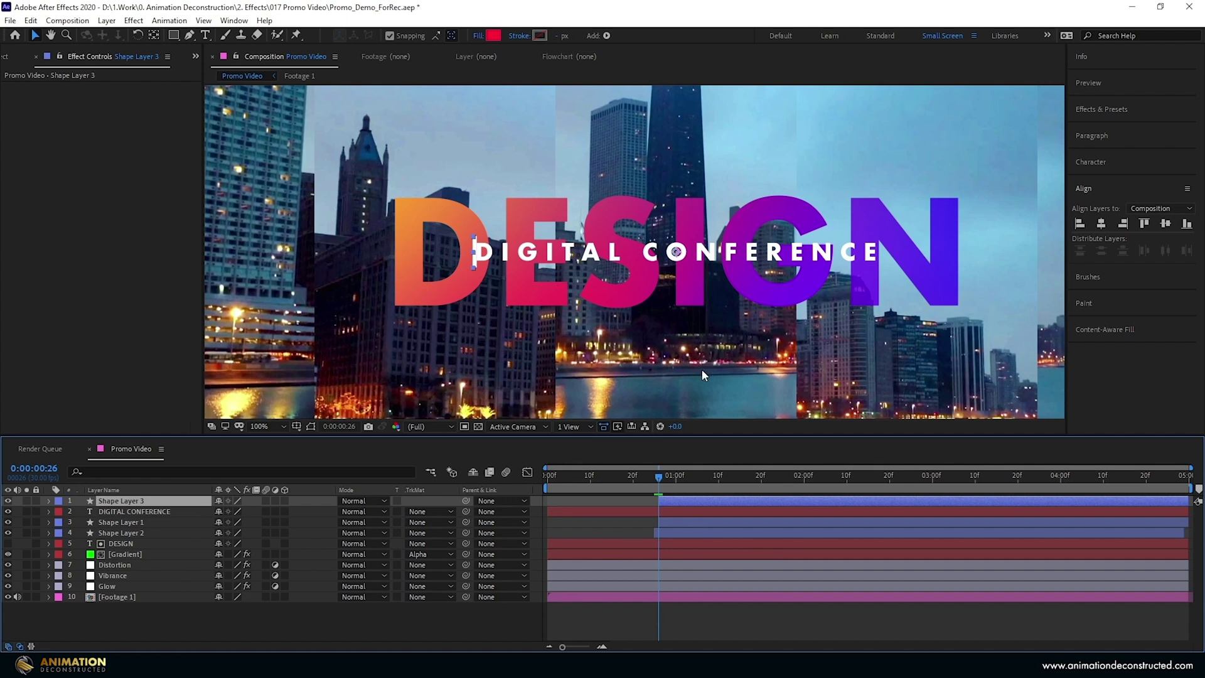
mouse_move(661, 476)
mouse_down()
mouse_move(802, 477)
mouse_move(665, 495)
mouse_up()
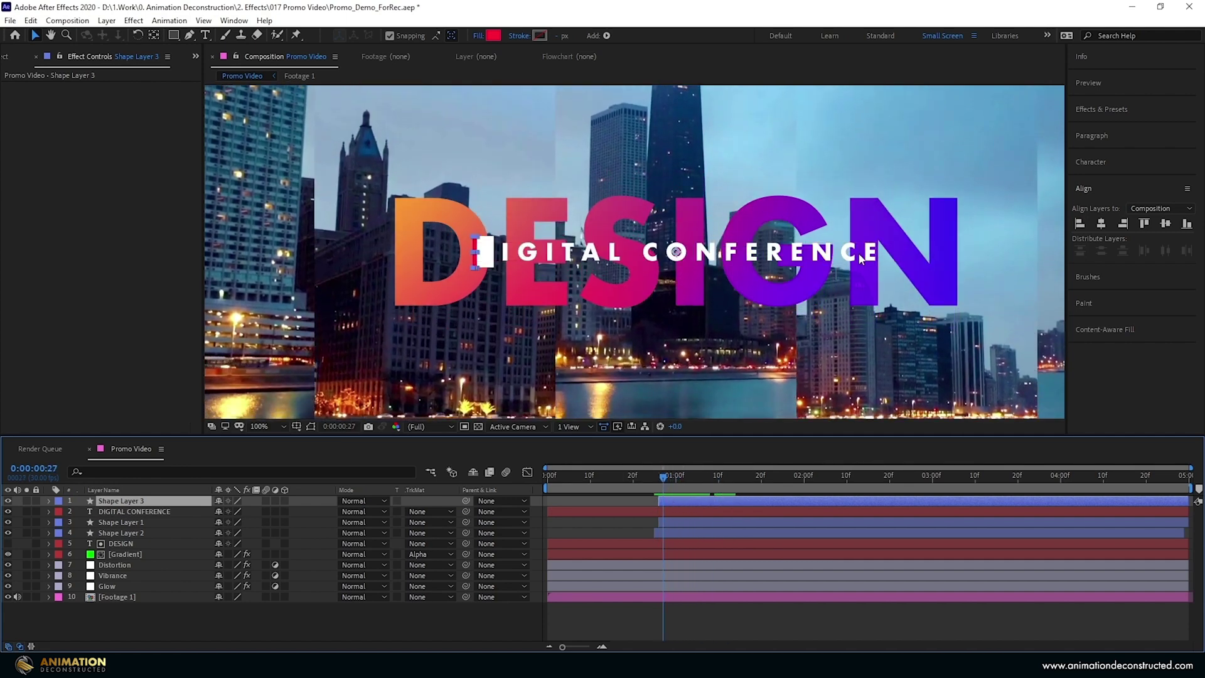
- Keyframe the DIGITAL CONFERENCE layer's position from 1289, 540 at 0:00:00:26 to its current 960, 540 at 0:00:01:15
click(111, 514)
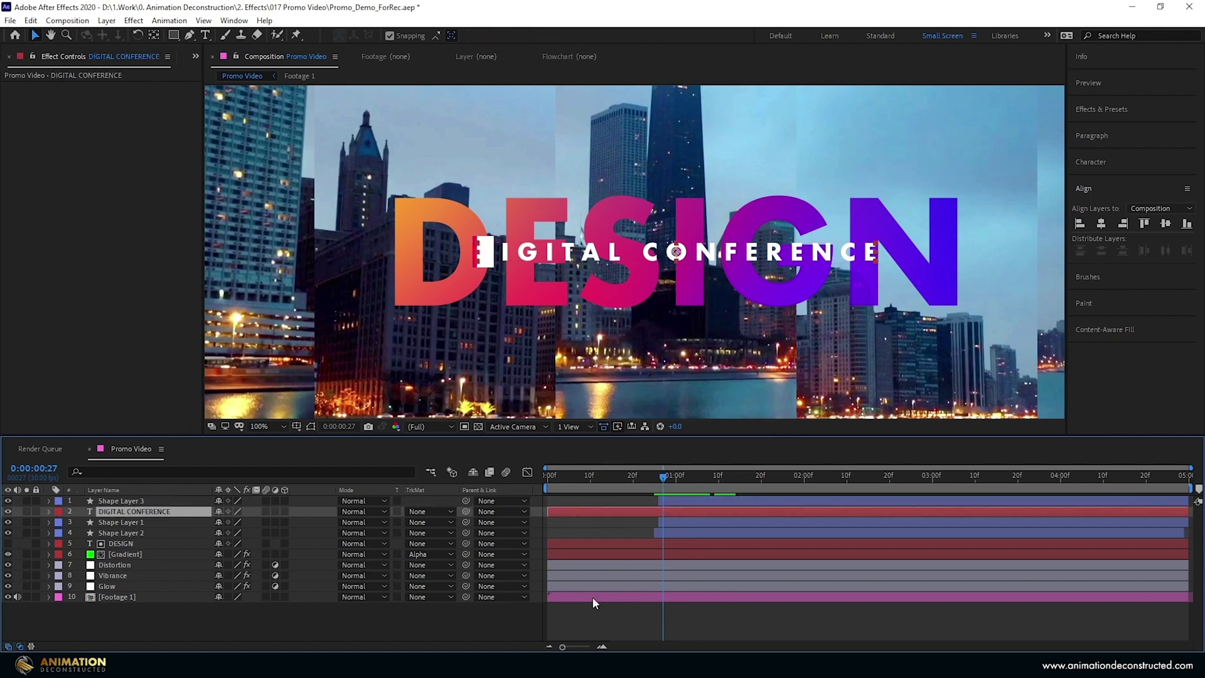
click(740, 477)
key(p)
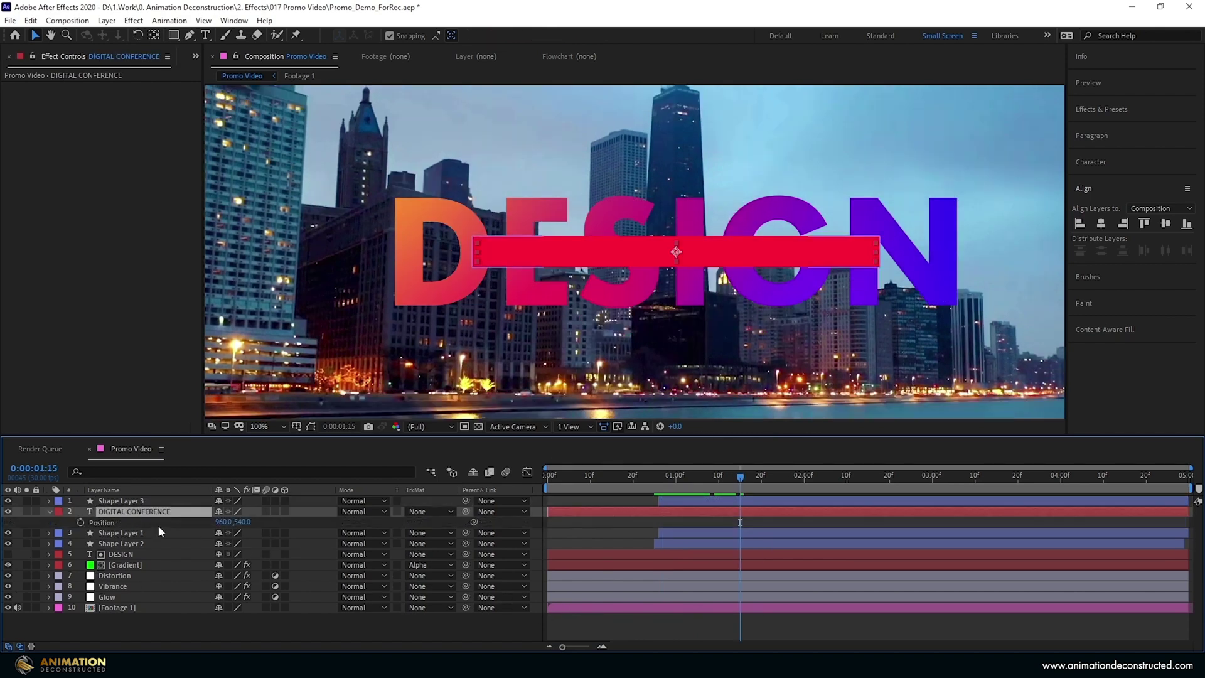
key(alt+shift+p)
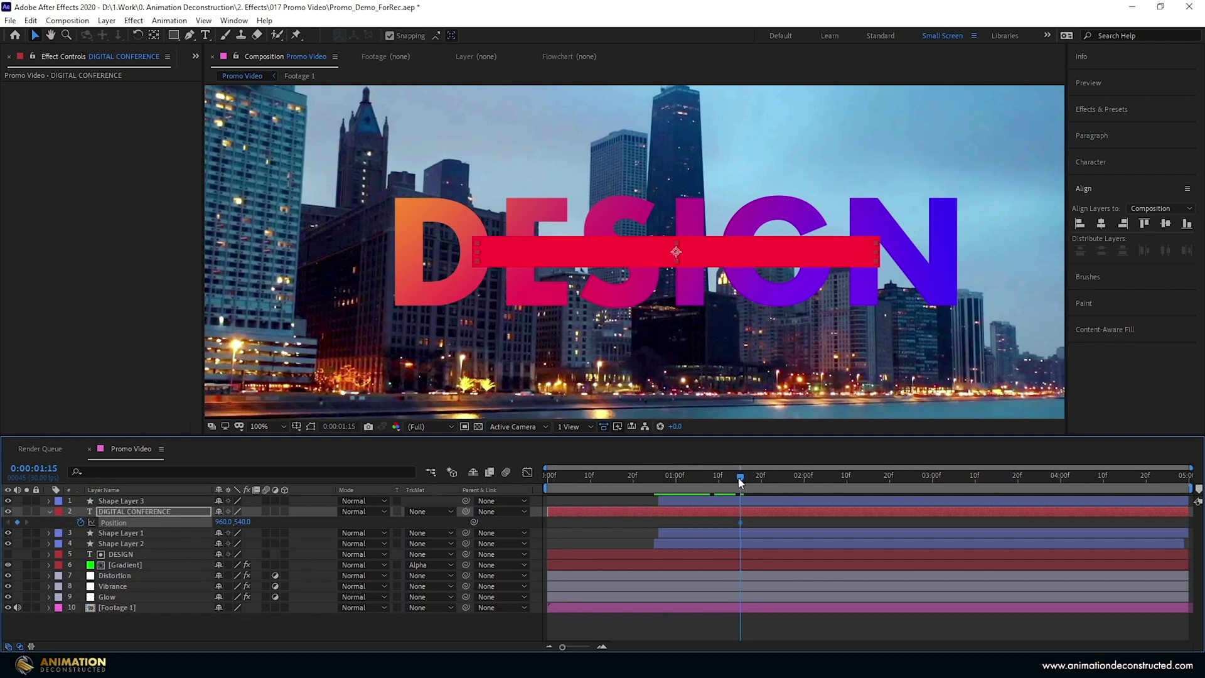
drag(741, 481, 659, 491)
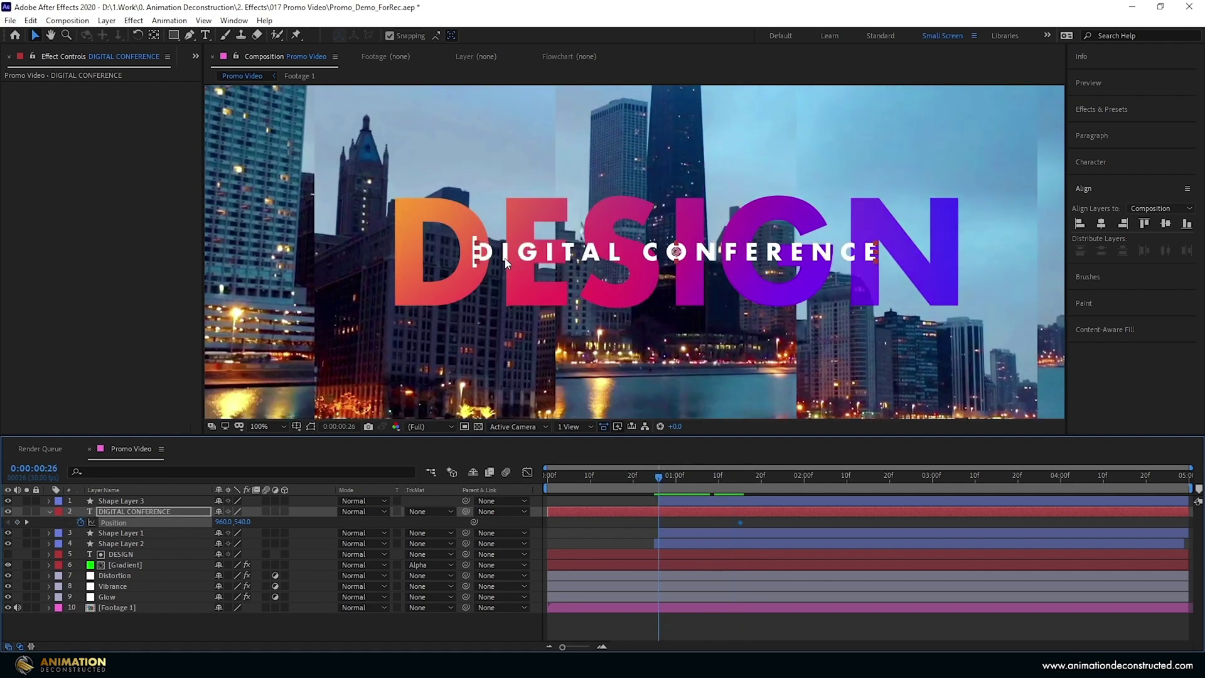
drag(507, 263, 699, 265)
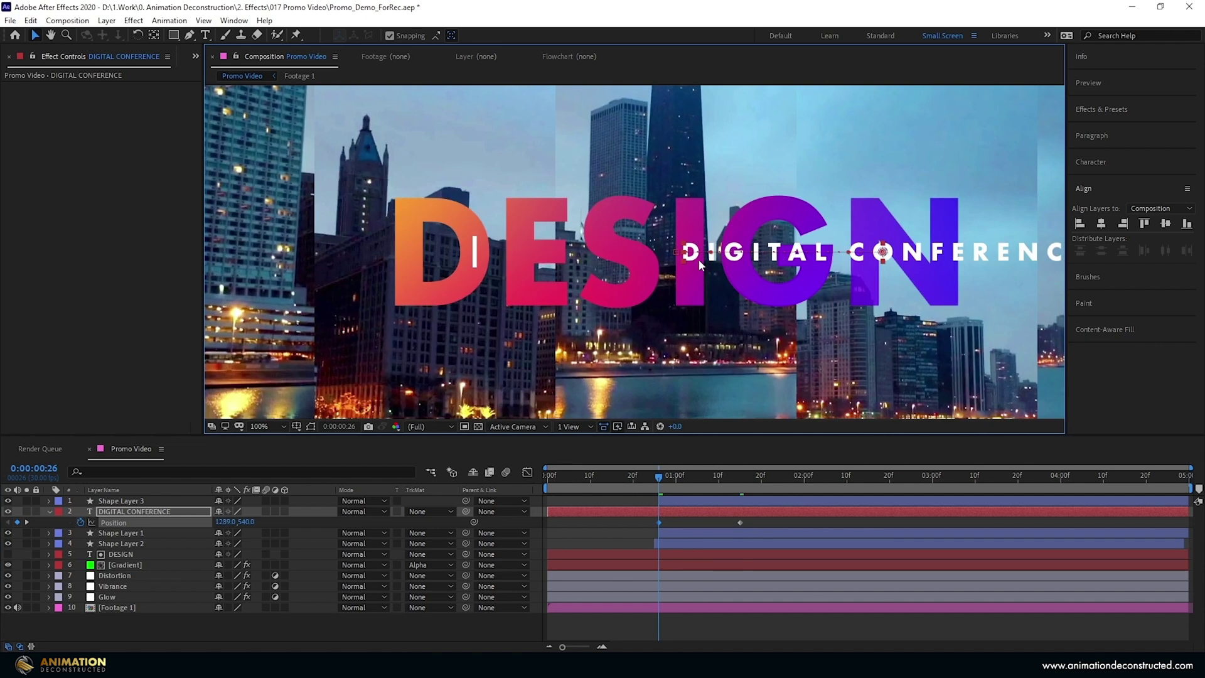
- Ease the DIGITAL CONFERENCE position keyframes to a fast start with a long slowdown, and set the layer's track matte to Alpha Matte "Shape Layer 3"
drag(754, 519, 636, 537)
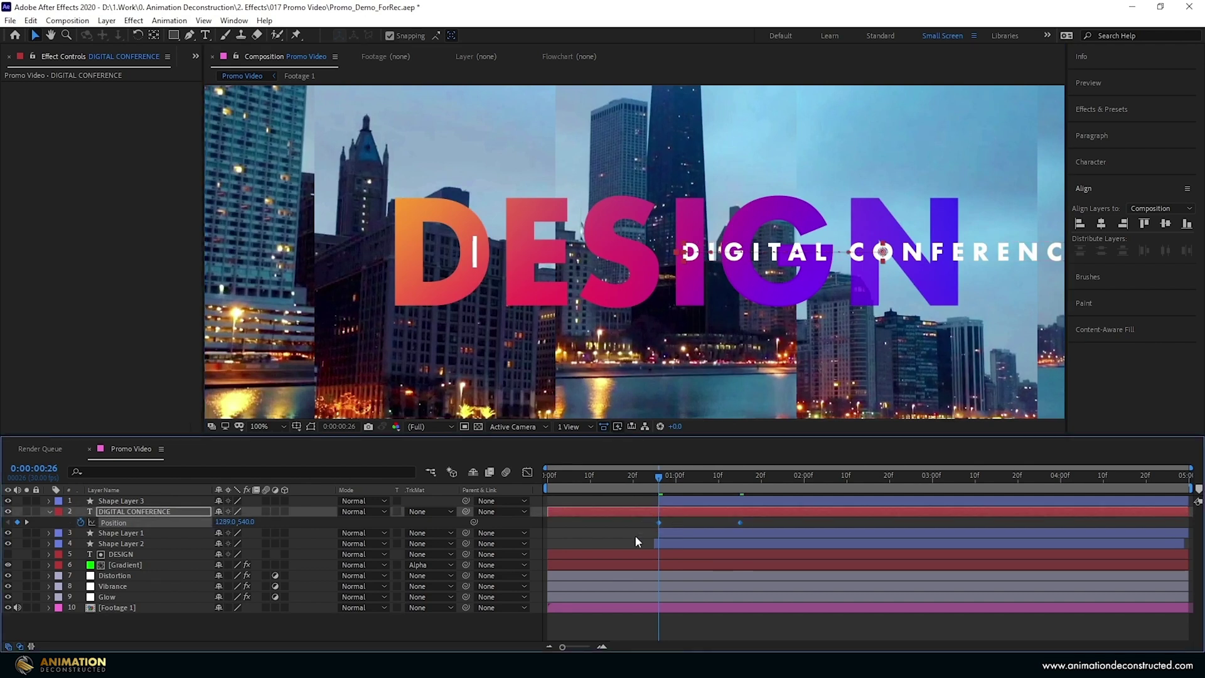
key(shift+F3)
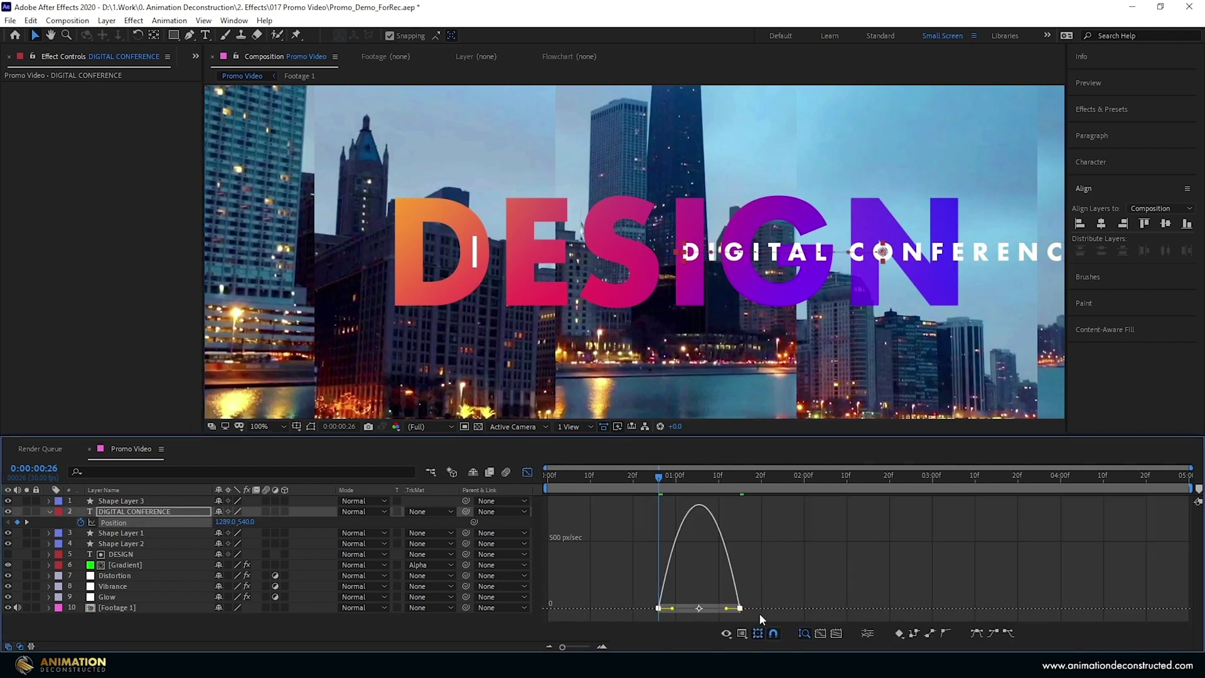
drag(727, 609, 688, 608)
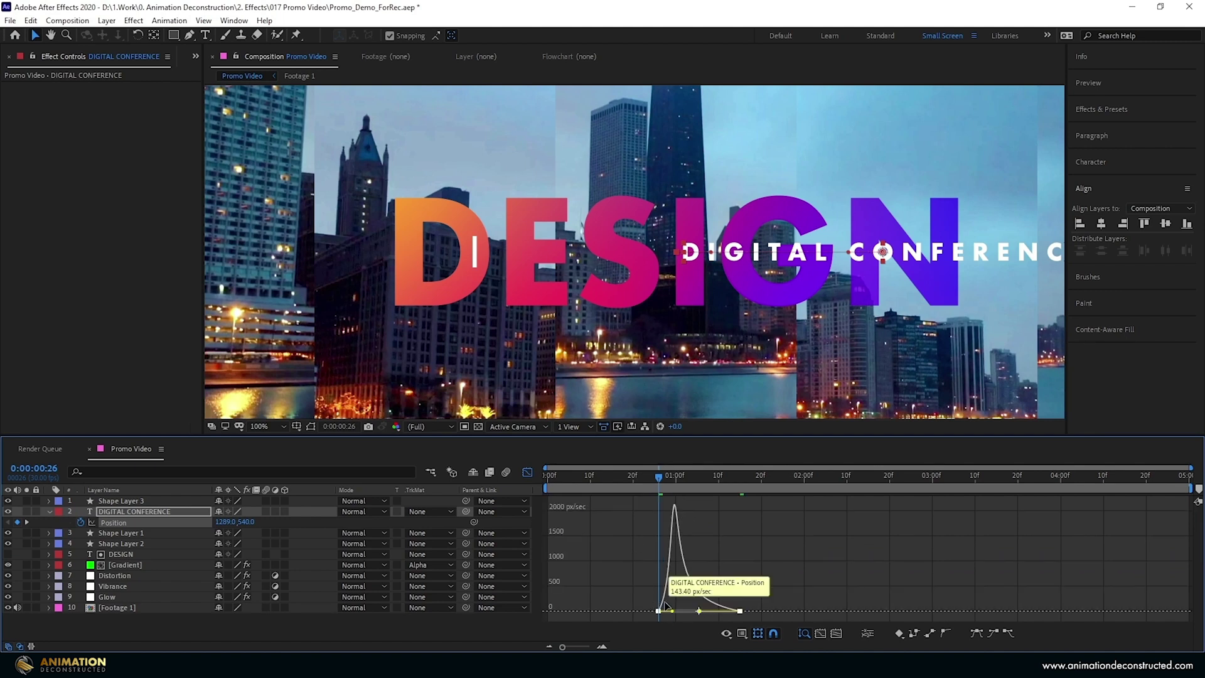
click(529, 472)
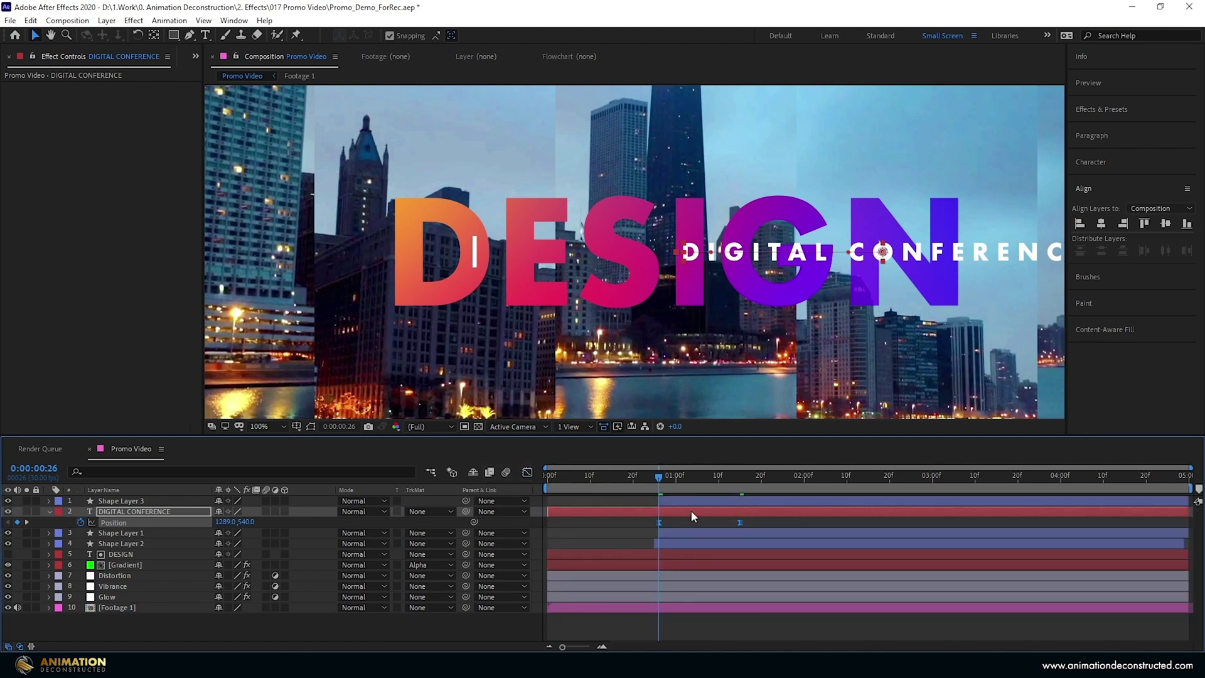
click(424, 510)
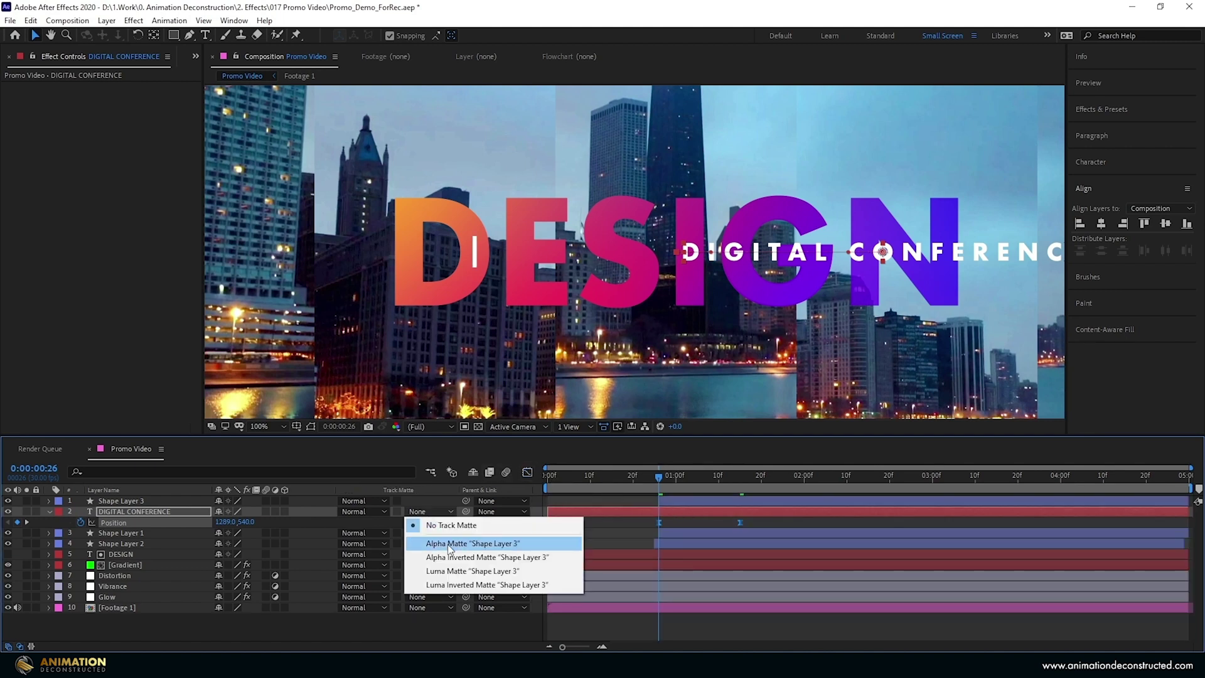
click(450, 545)
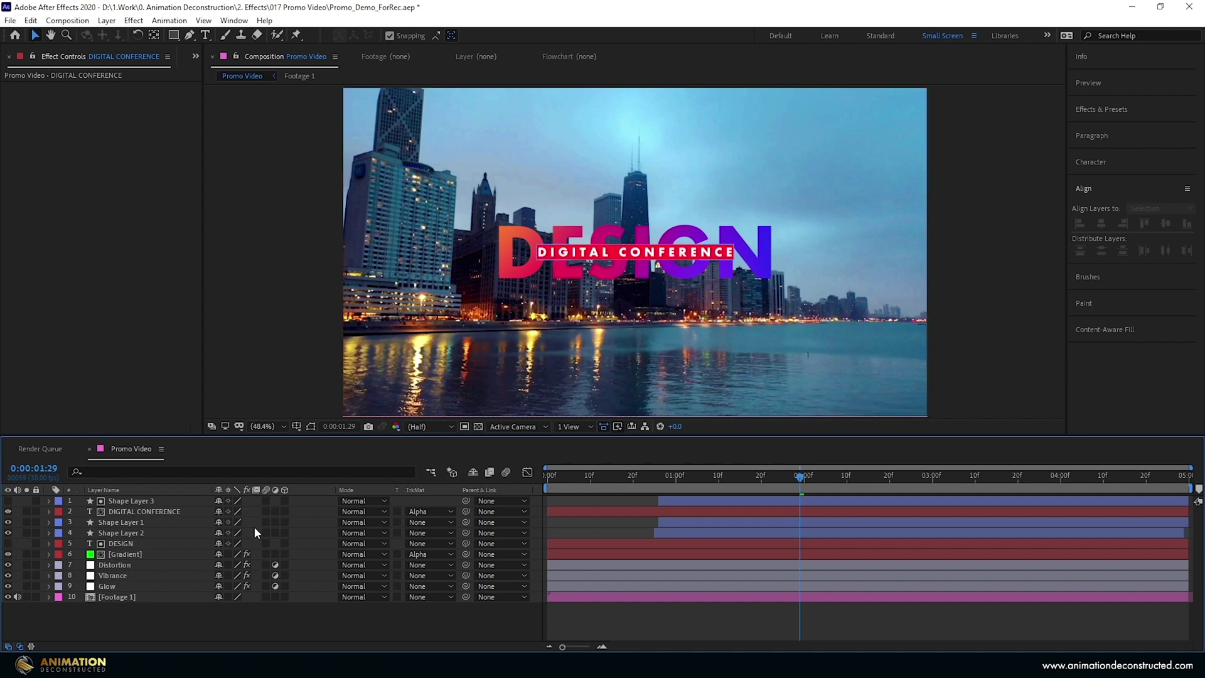
- Duplicate Shape Layer 2 as BG_Rectangle and place the copy below the original
click(139, 533)
key(ctrl+d)
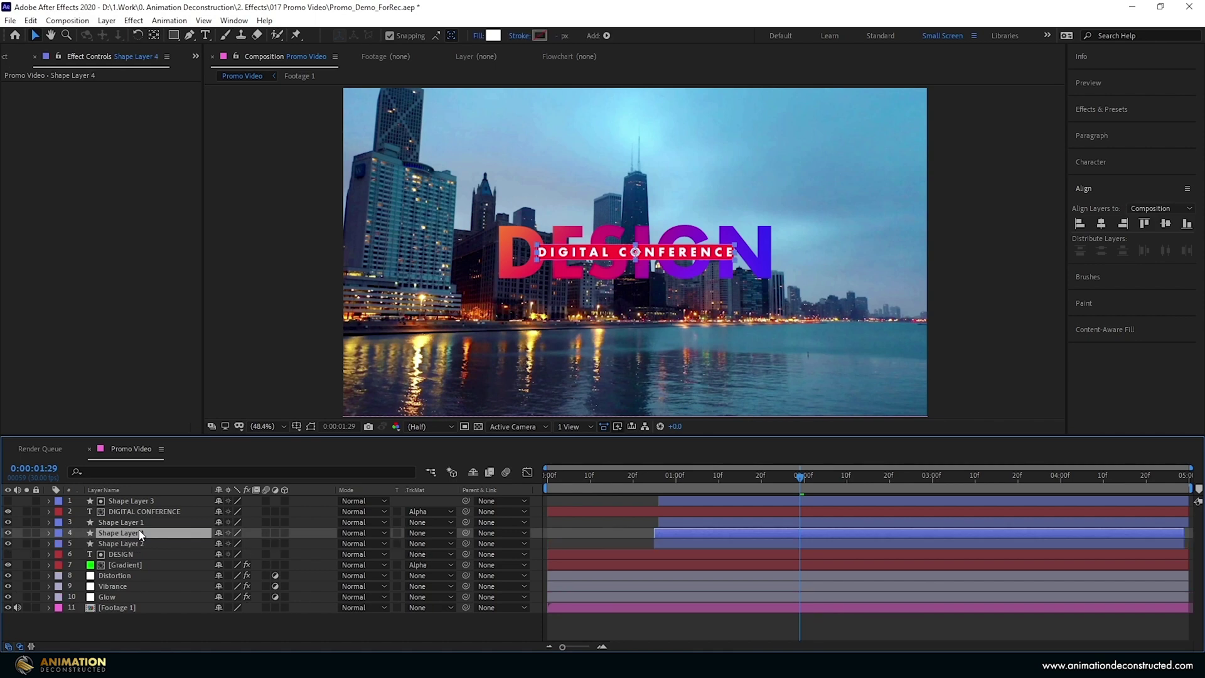
key(Return)
text(BG_Rect)
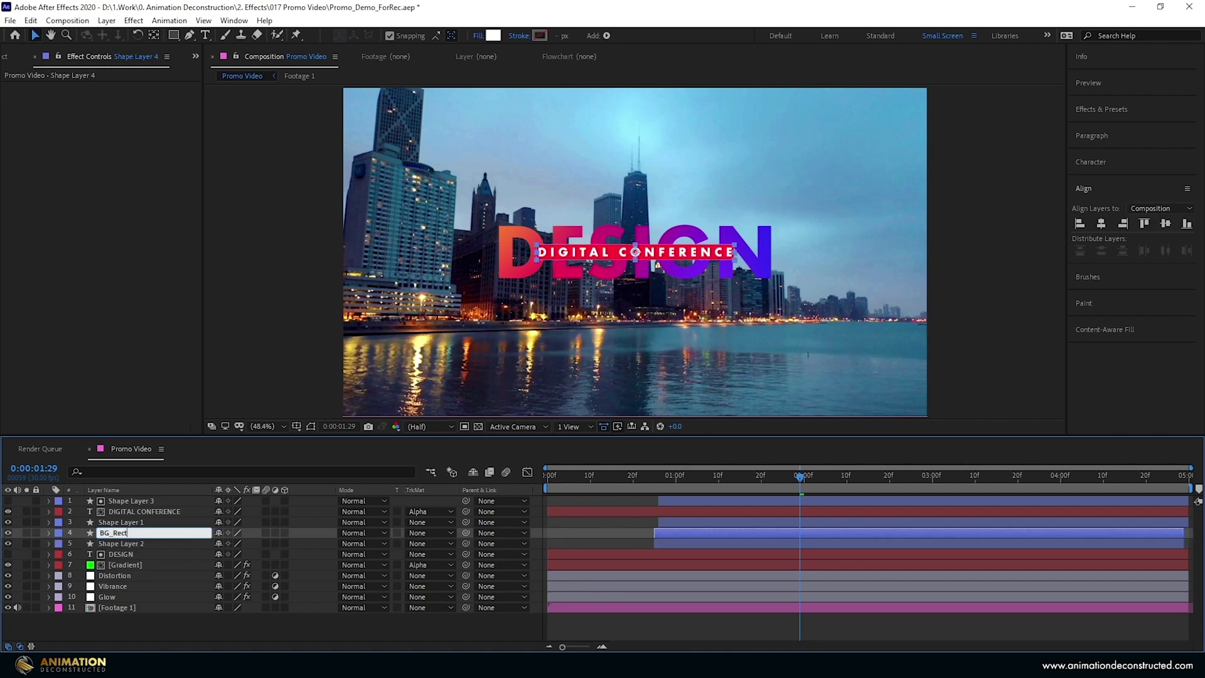
text(angle)
key(Return)
drag(138, 537, 140, 550)
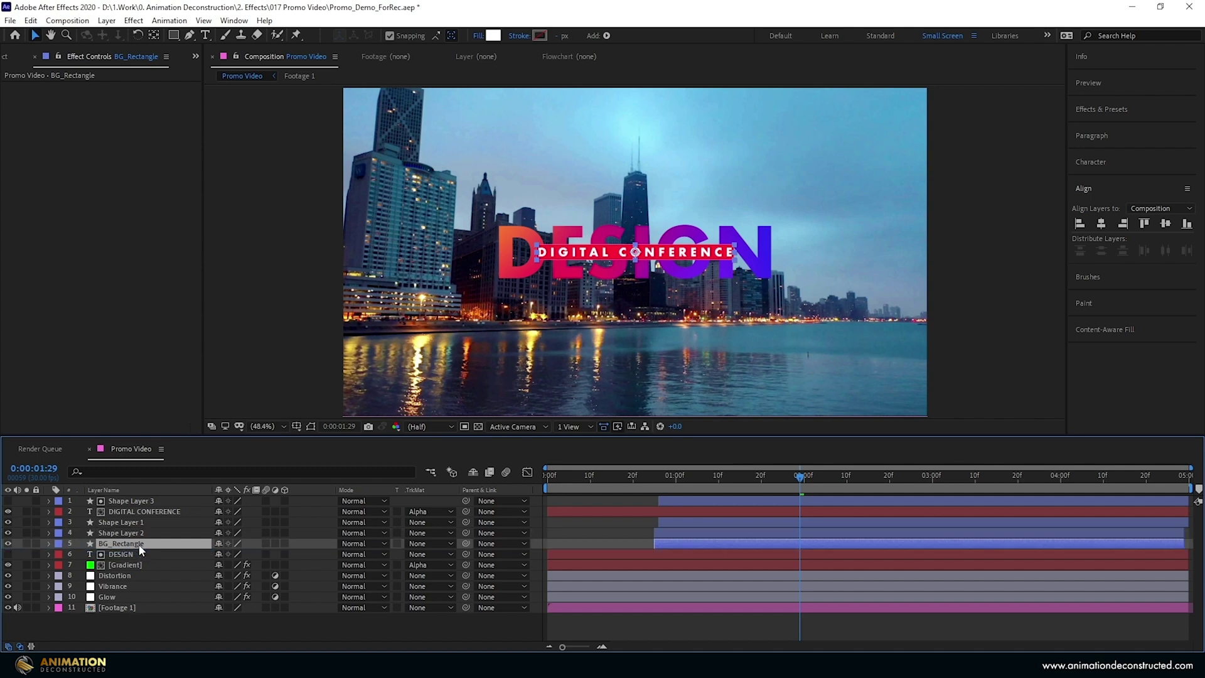
- Set the BG_Rectangle path's size to 1920 by 231, a band spanning the full composition width
key(u)
key(u)
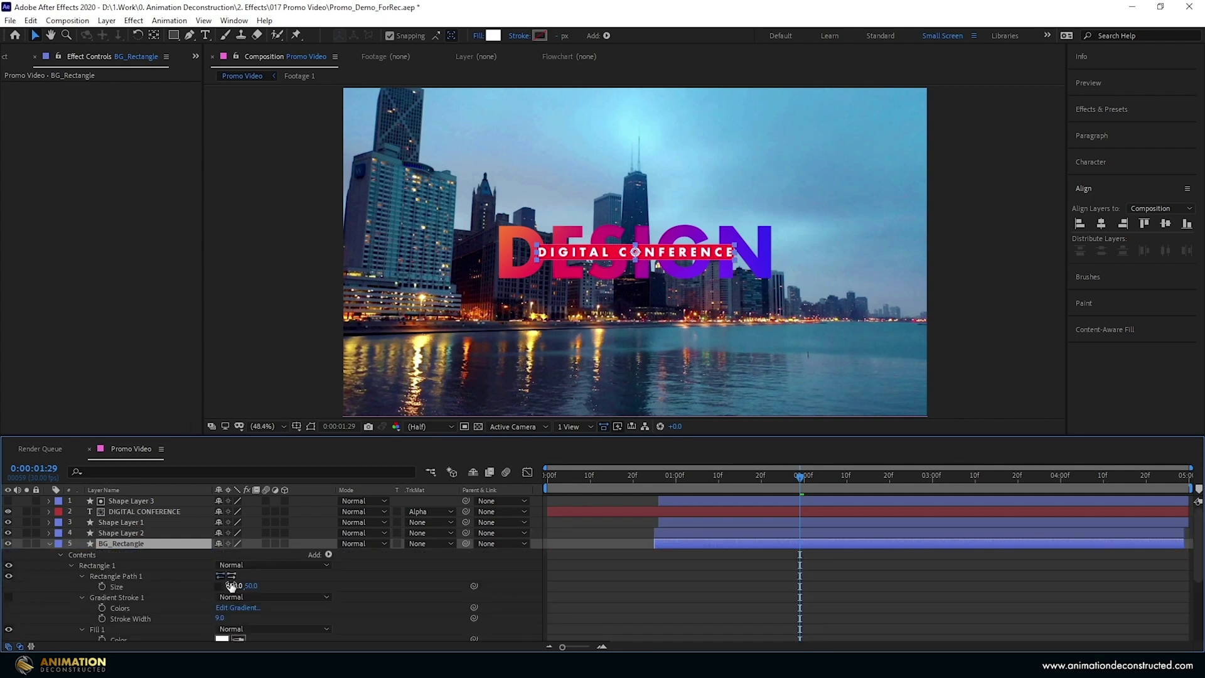
drag(231, 585, 258, 571)
click(236, 585)
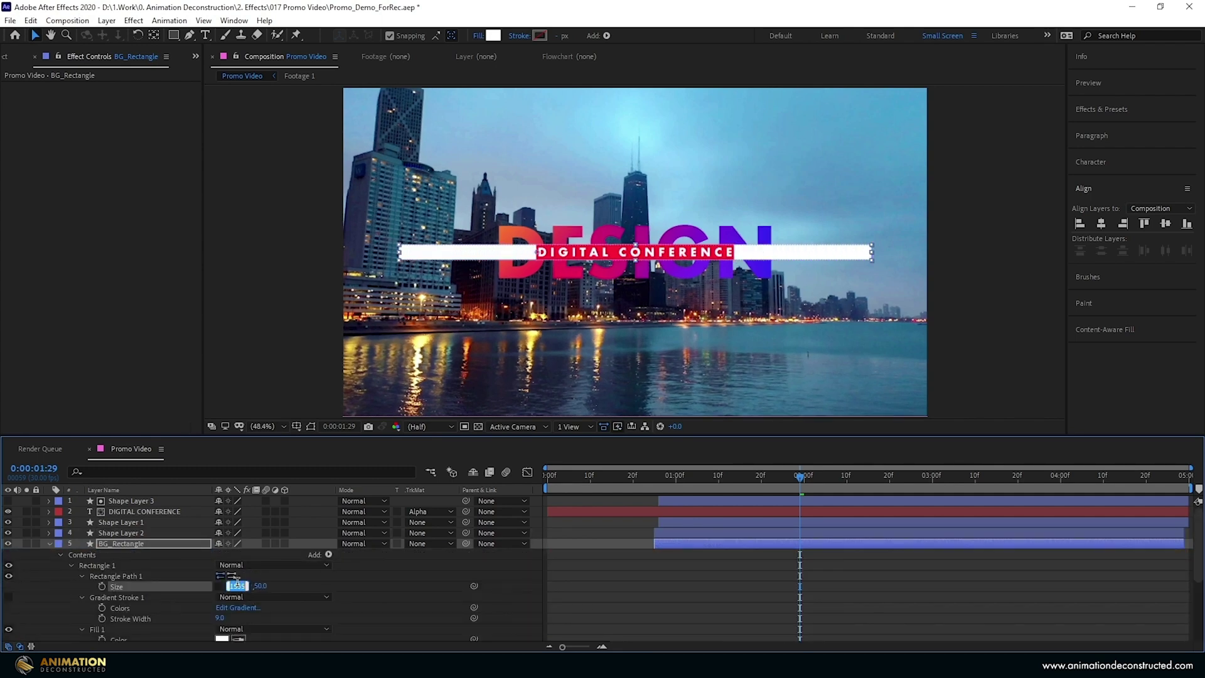
text(1920)
key(Tab)
text(75)
key(Return)
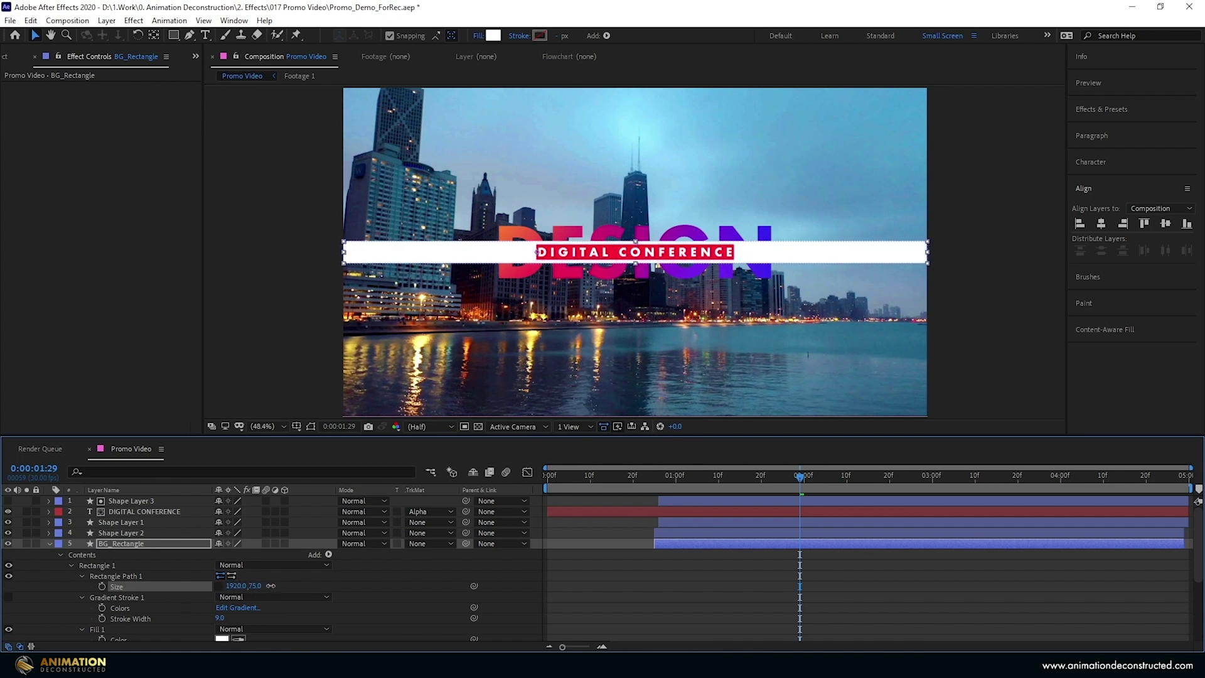
drag(270, 585, 352, 573)
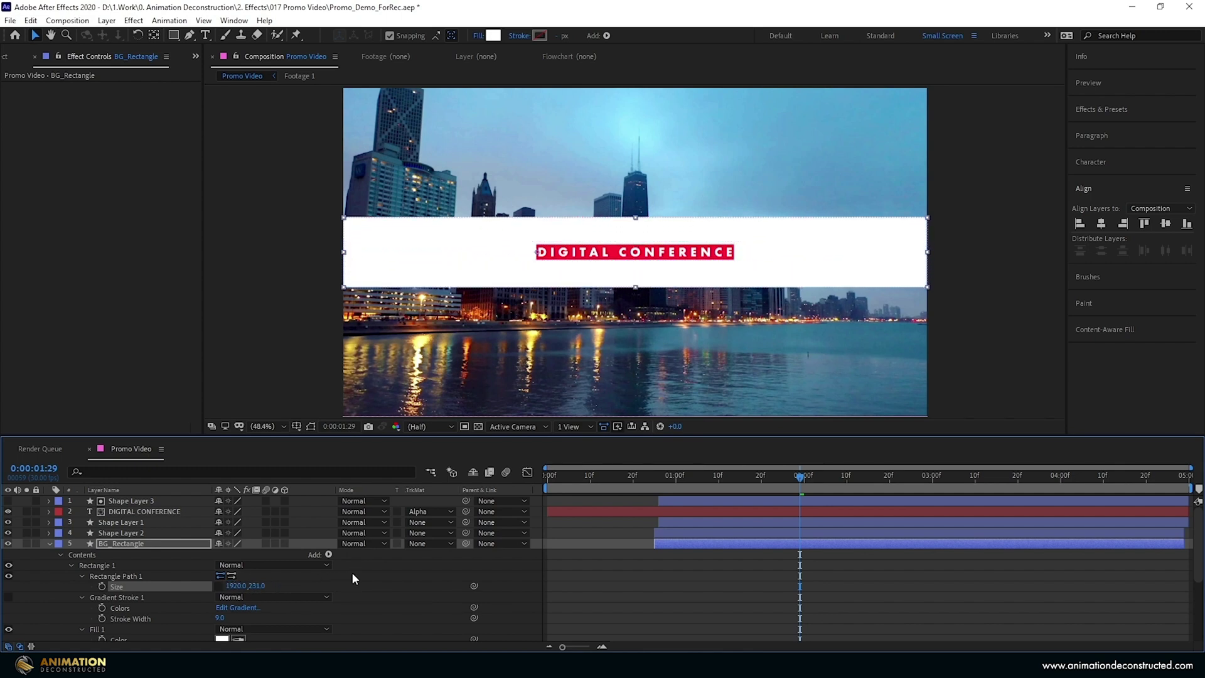
key(ctrl+5)
click(50, 543)
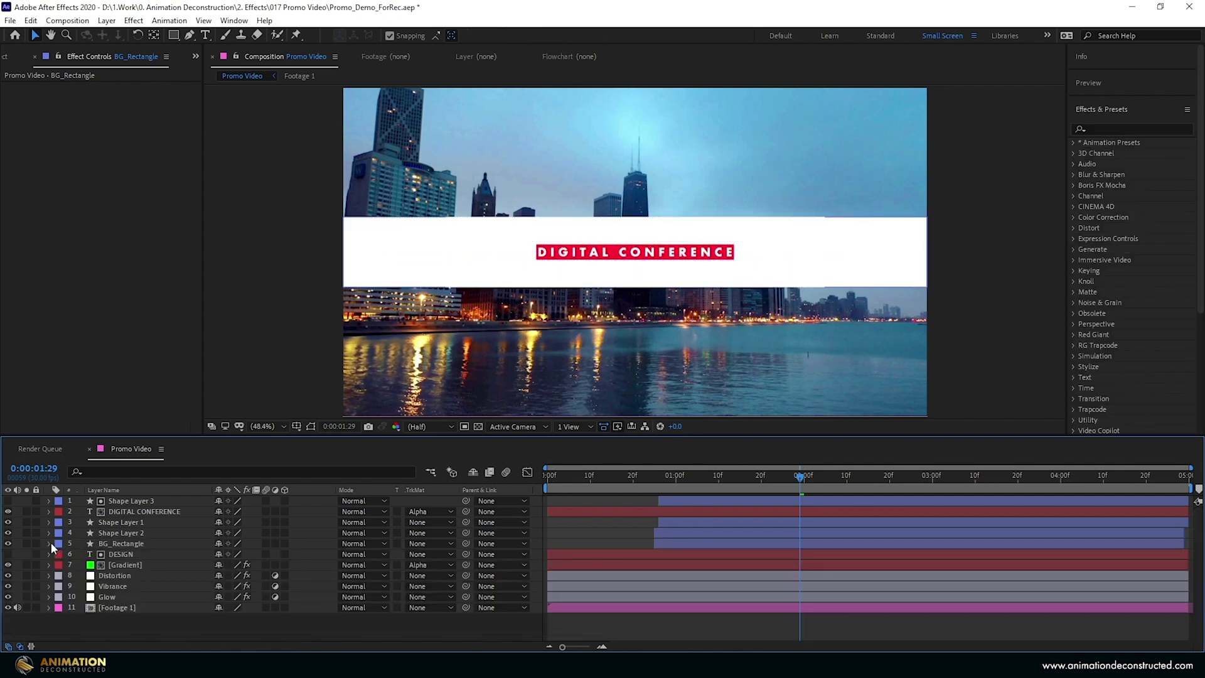
- Turn BG_Rectangle into an adjustment layer and give it the Fuchsia label colour
click(126, 545)
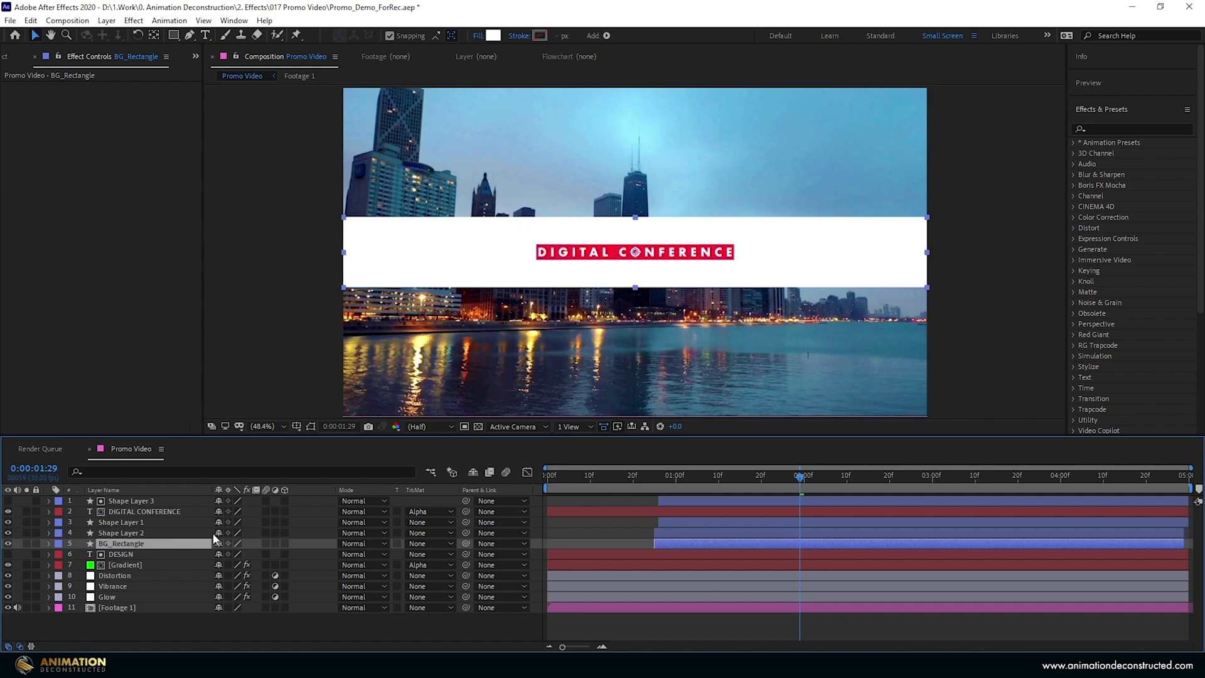
click(274, 544)
click(59, 543)
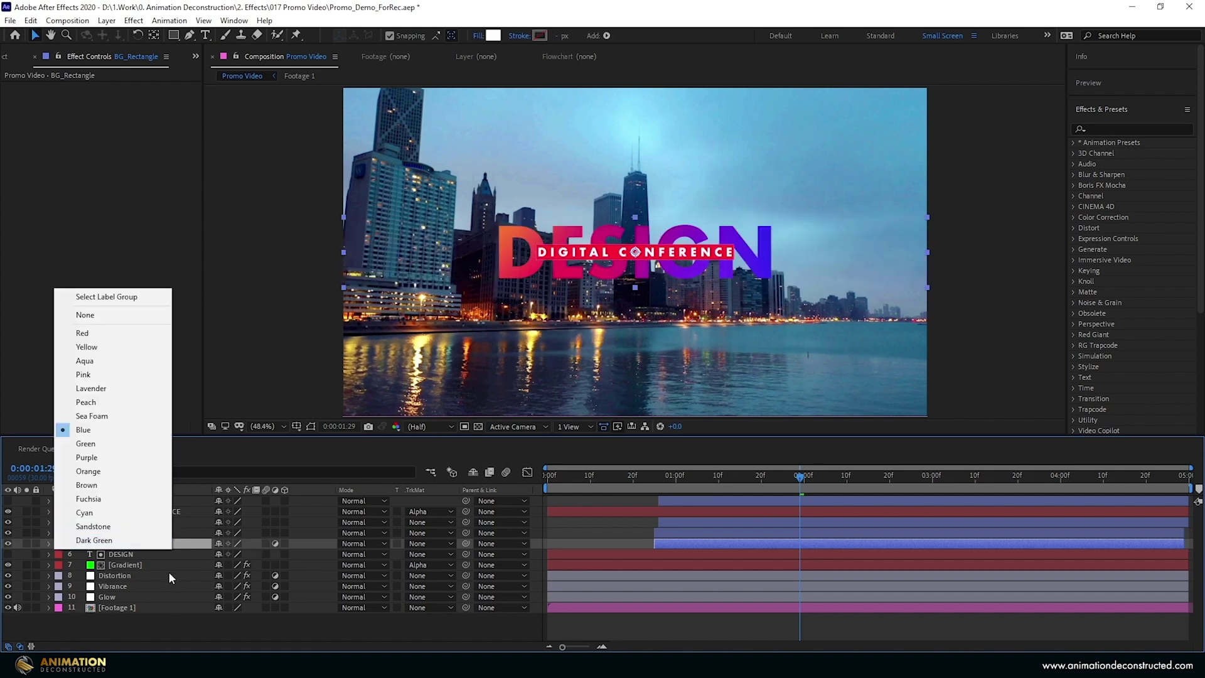
click(103, 497)
- Apply CC Toner to BG_Rectangle with midtones colour 37AEE8 and move the layer below the Gradient layer
click(1117, 129)
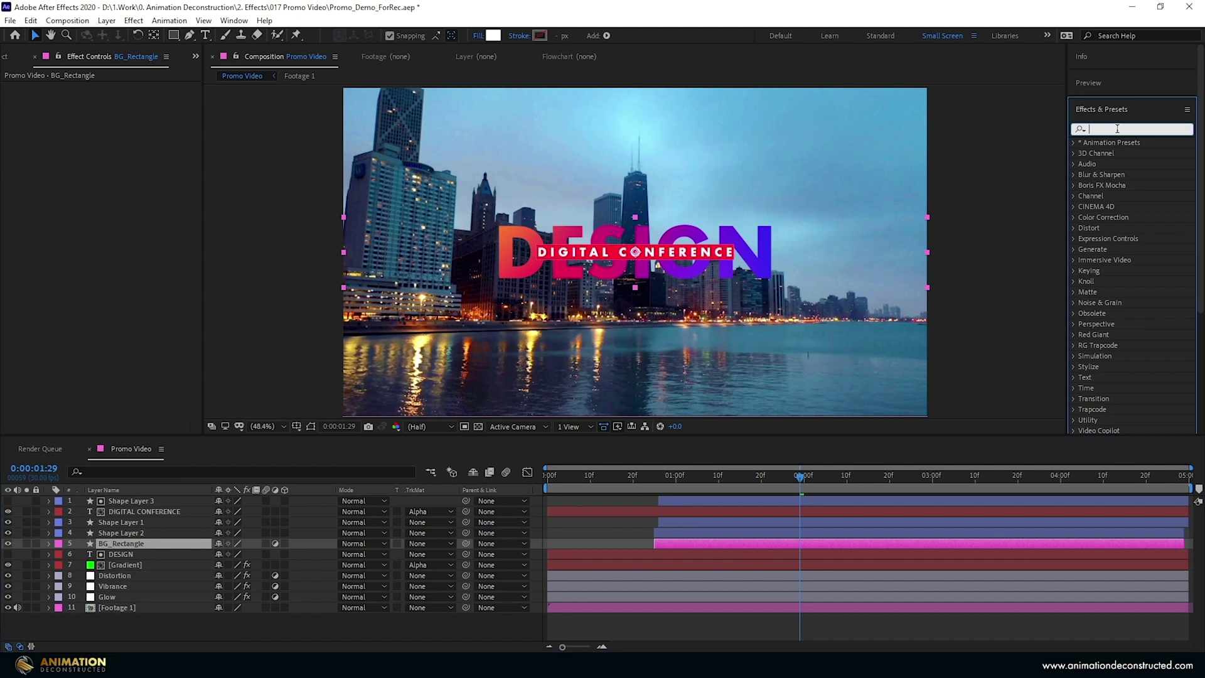
text(cc ton)
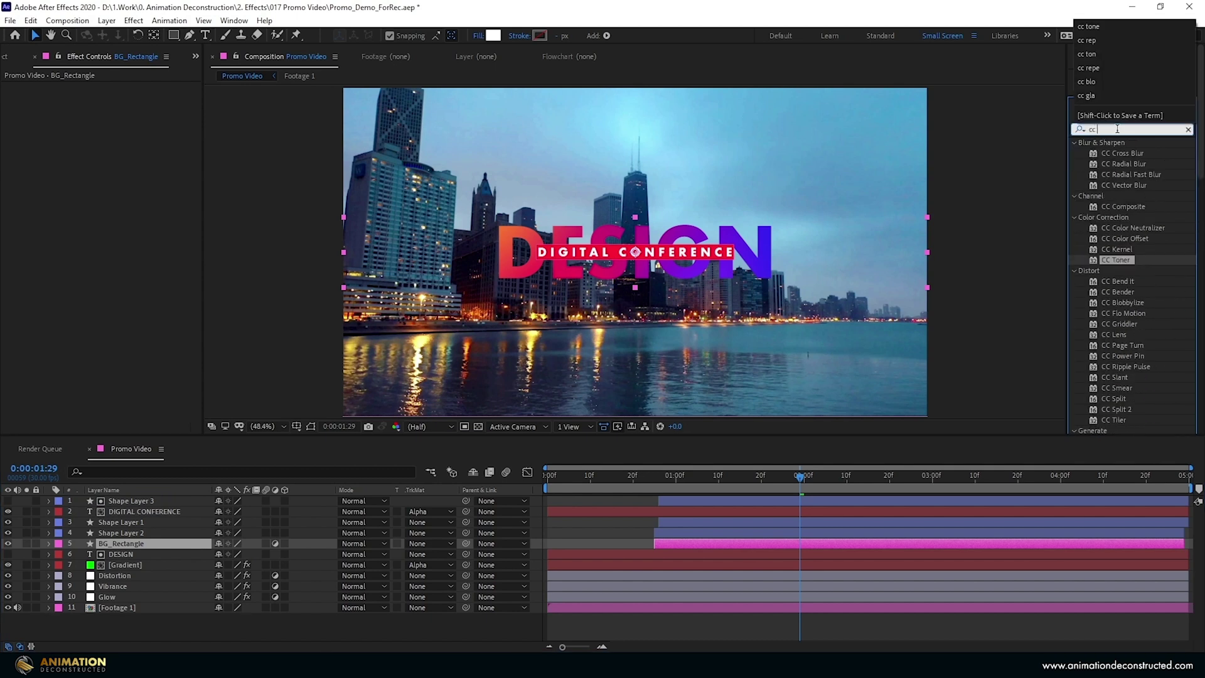
double_click(1115, 154)
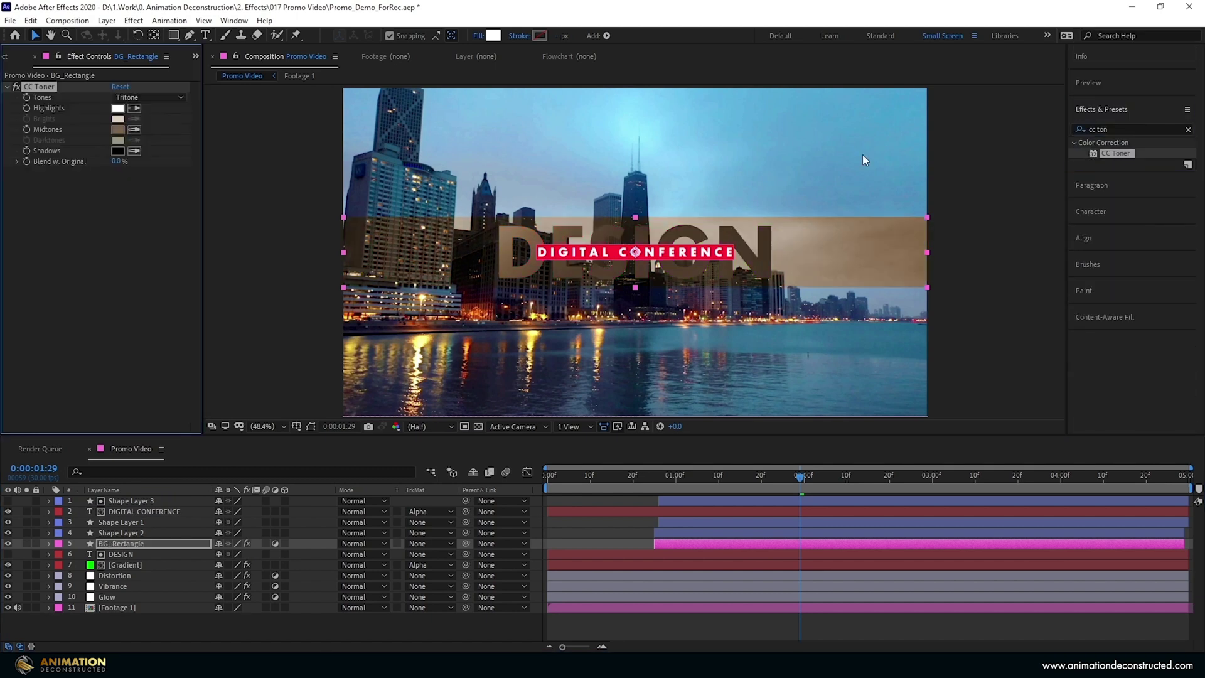
click(118, 133)
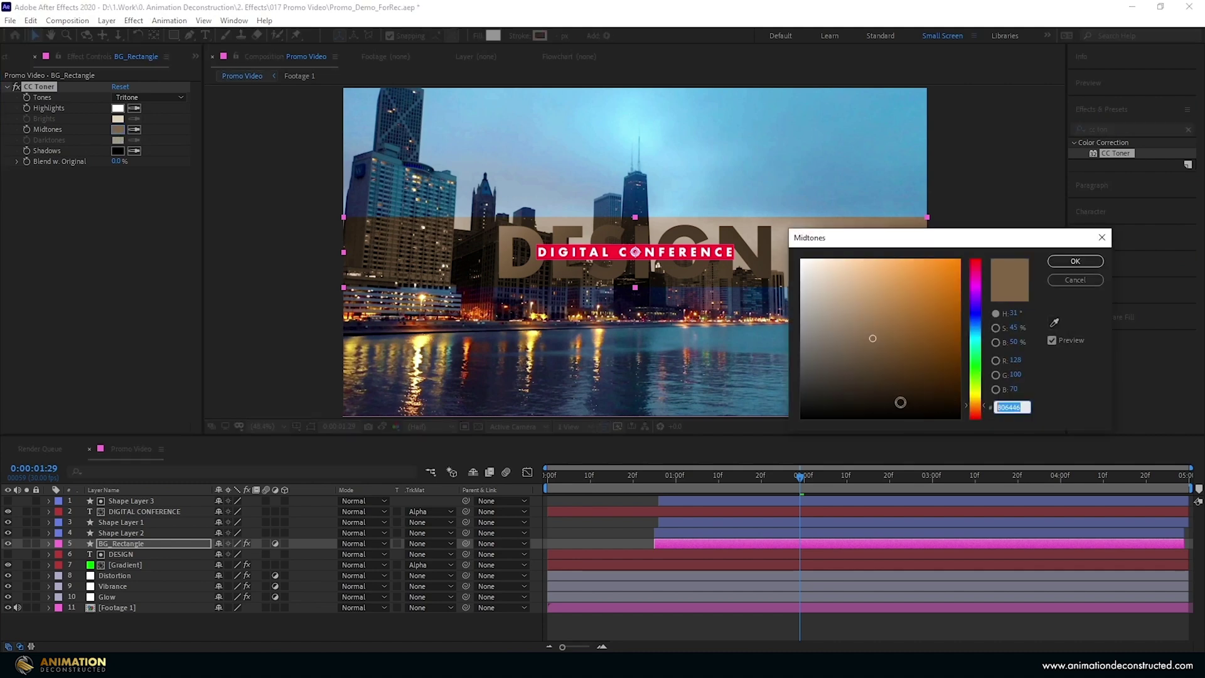
text(37A)
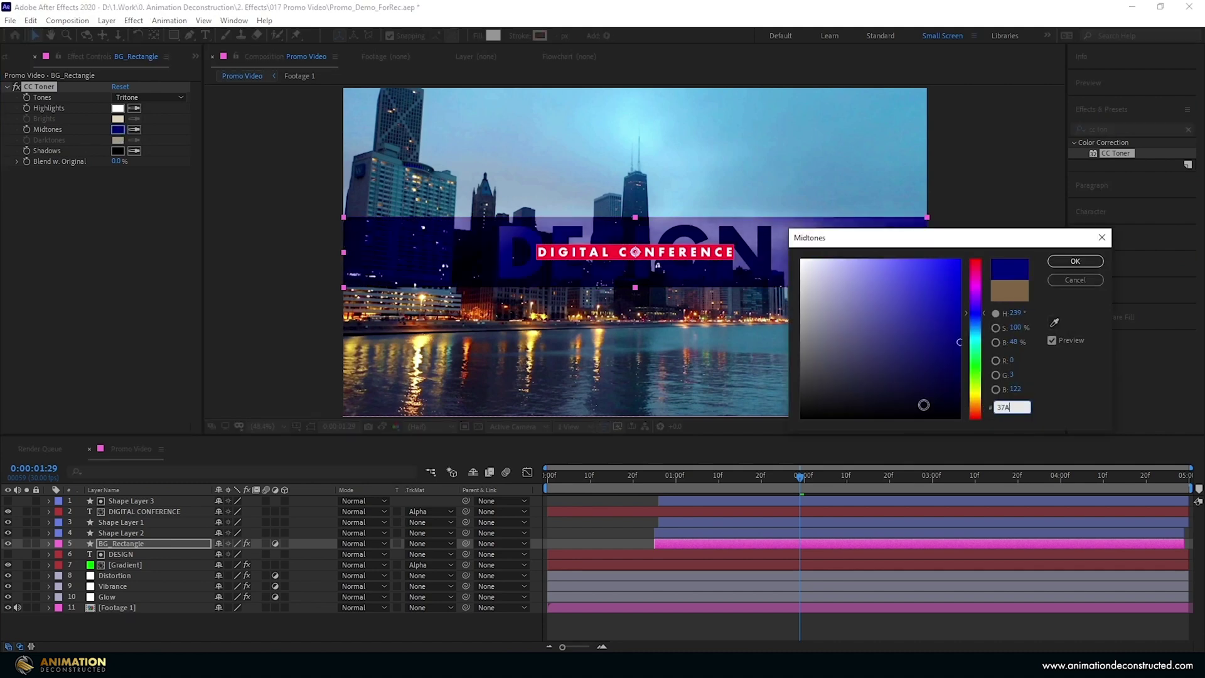
text(EE8)
click(1075, 262)
drag(128, 544, 149, 568)
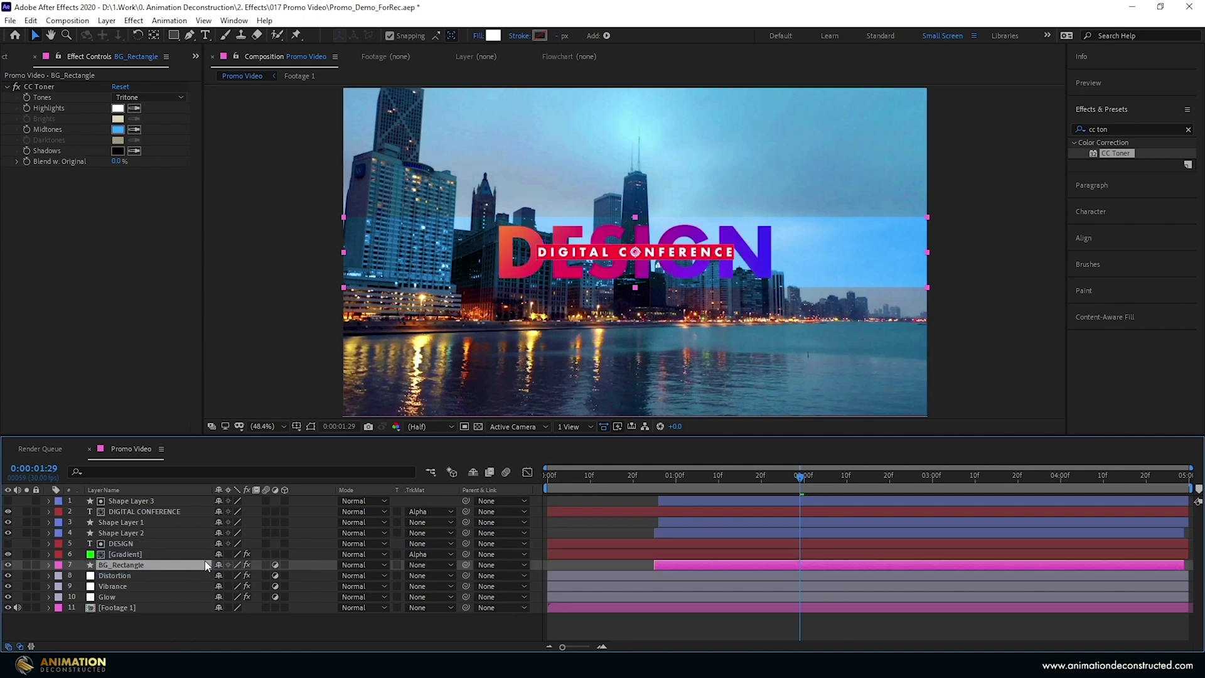
- Add a Gaussian Blur to BG_Rectangle with Repeat Edge Pixels enabled and blurriness 30
click(1114, 131)
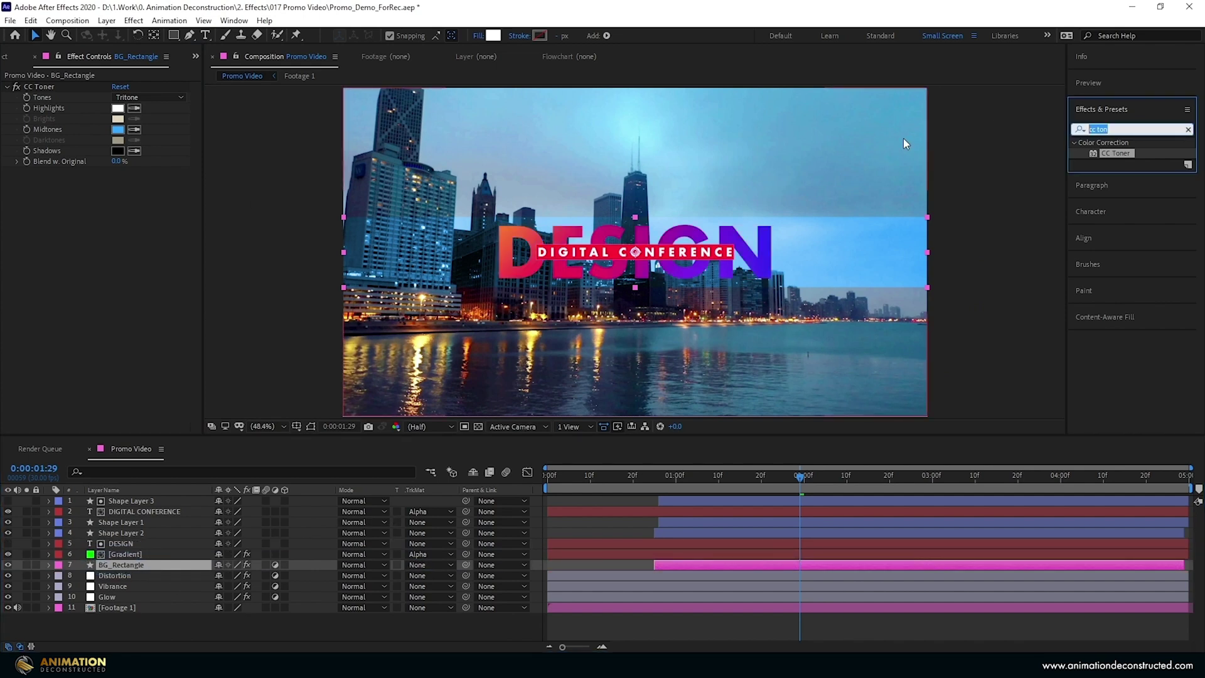
text(gaus)
drag(1134, 153, 227, 167)
click(116, 204)
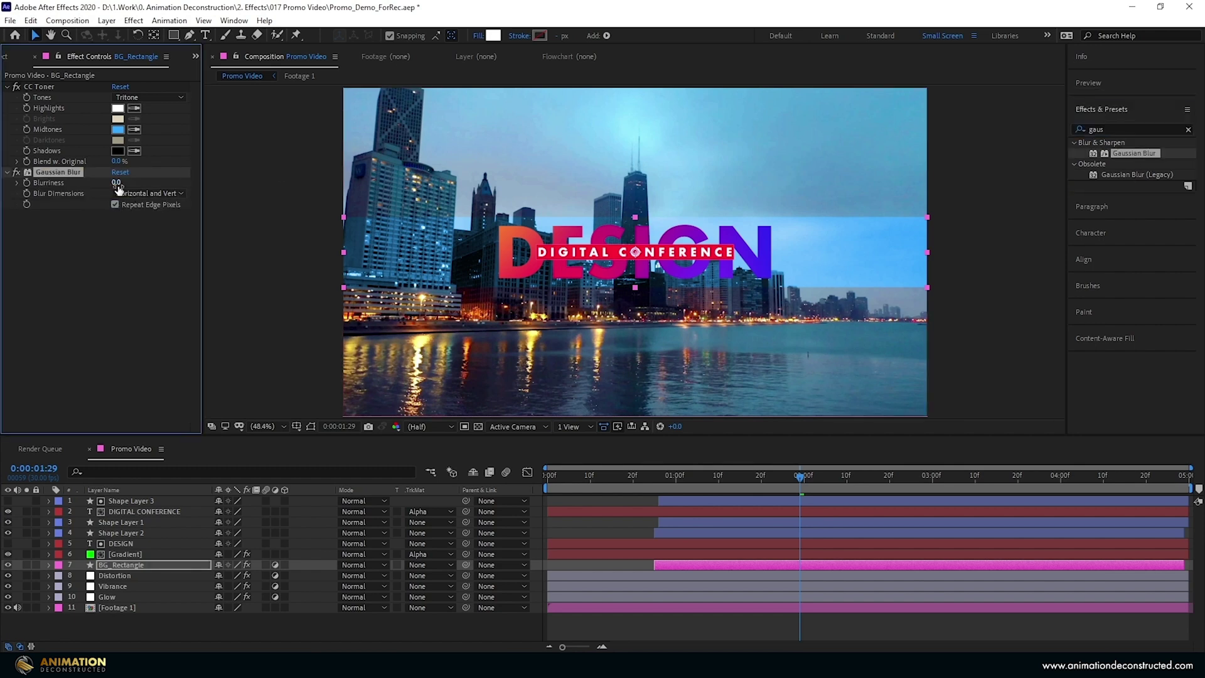
click(116, 183)
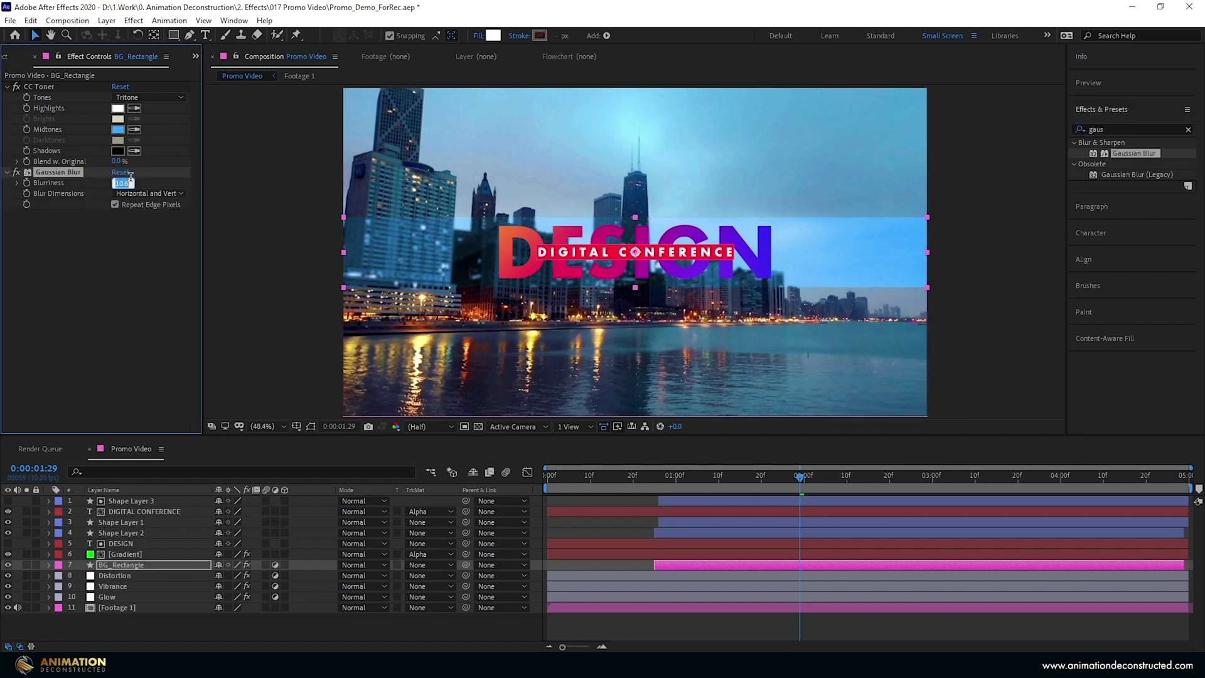
text(30)
key(Return)
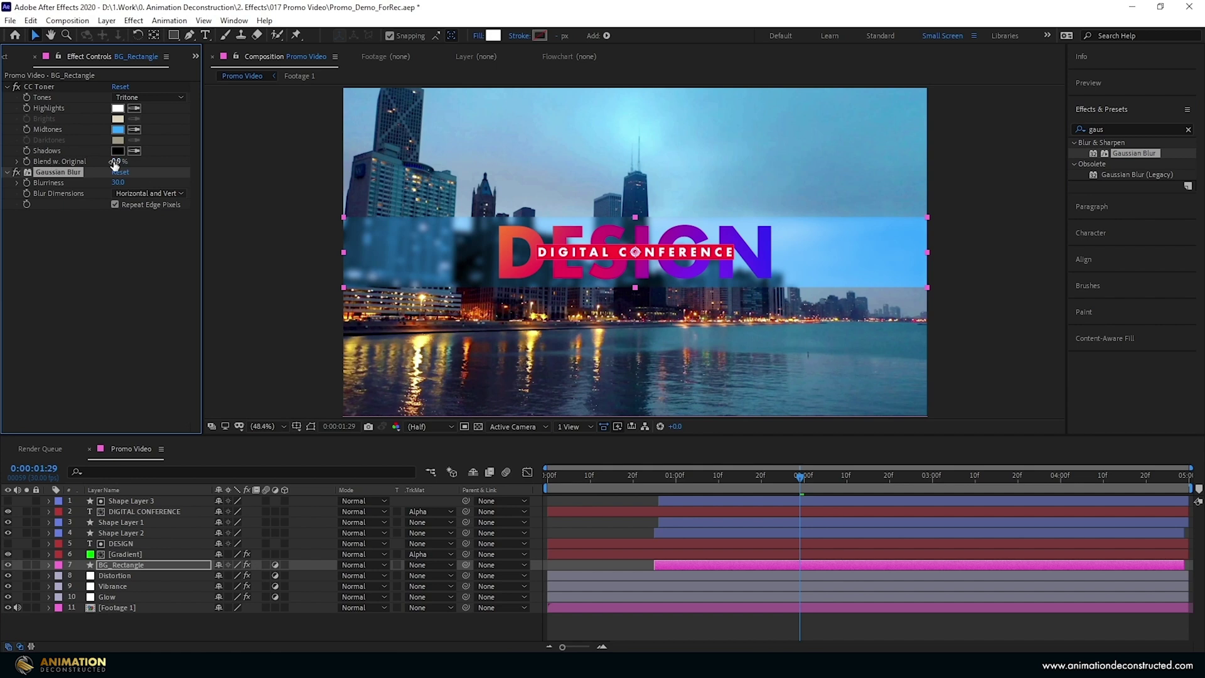
- Set CC Toner's Blend w. Original to 50% on BG_Rectangle
click(117, 161)
text(50)
key(Return)
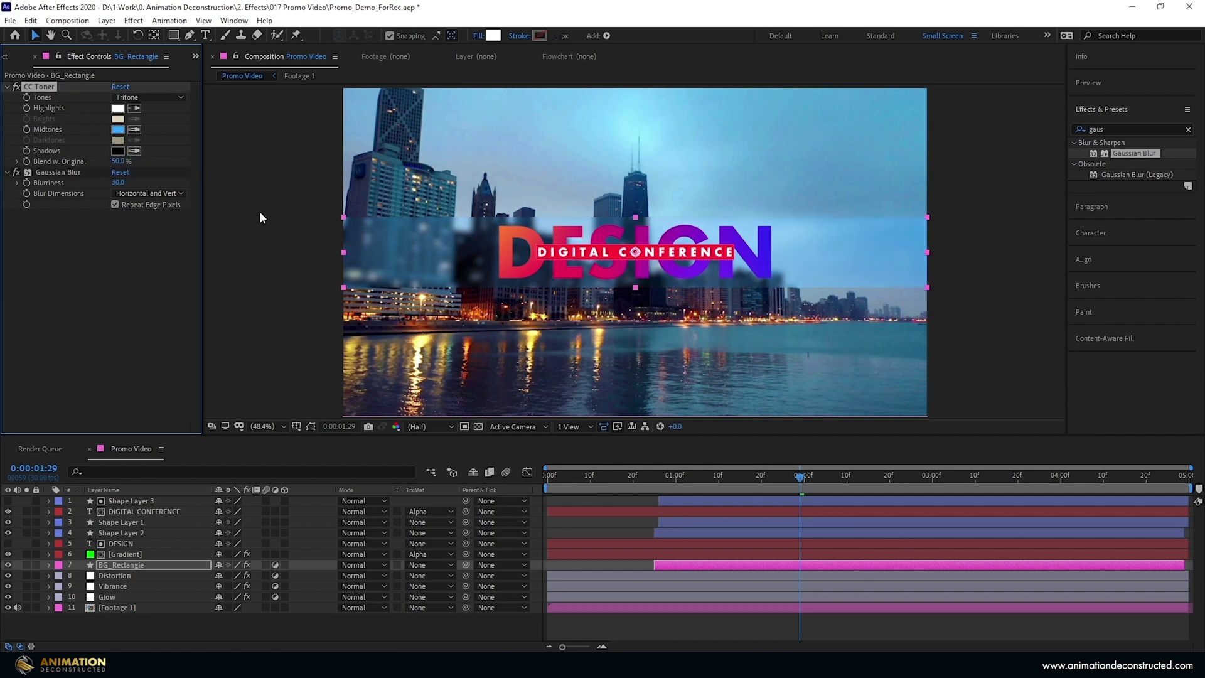
- Move the anchor point of Rectangle 1 in BG_Rectangle to the band's left edge and preview the reveal
mouse_move(718, 470)
mouse_down()
mouse_move(732, 469)
mouse_move(709, 480)
mouse_move(747, 476)
mouse_up()
click(139, 565)
key(u)
key(u)
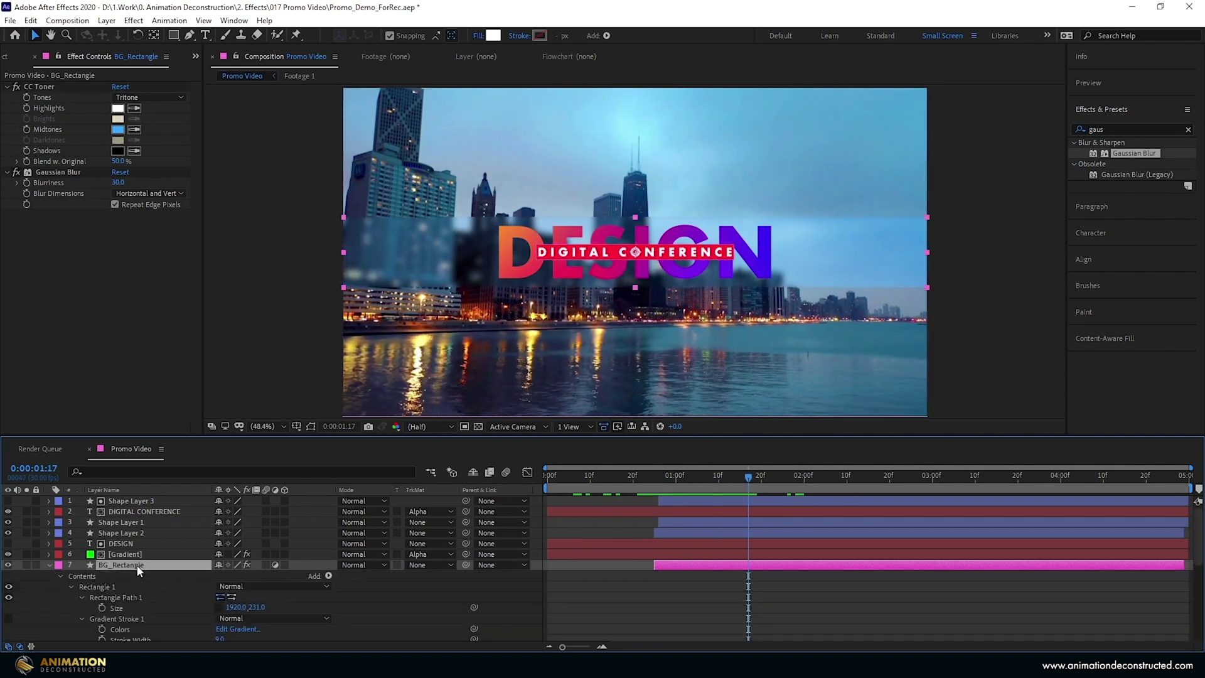
scroll(141, 600, down, 5)
click(137, 525)
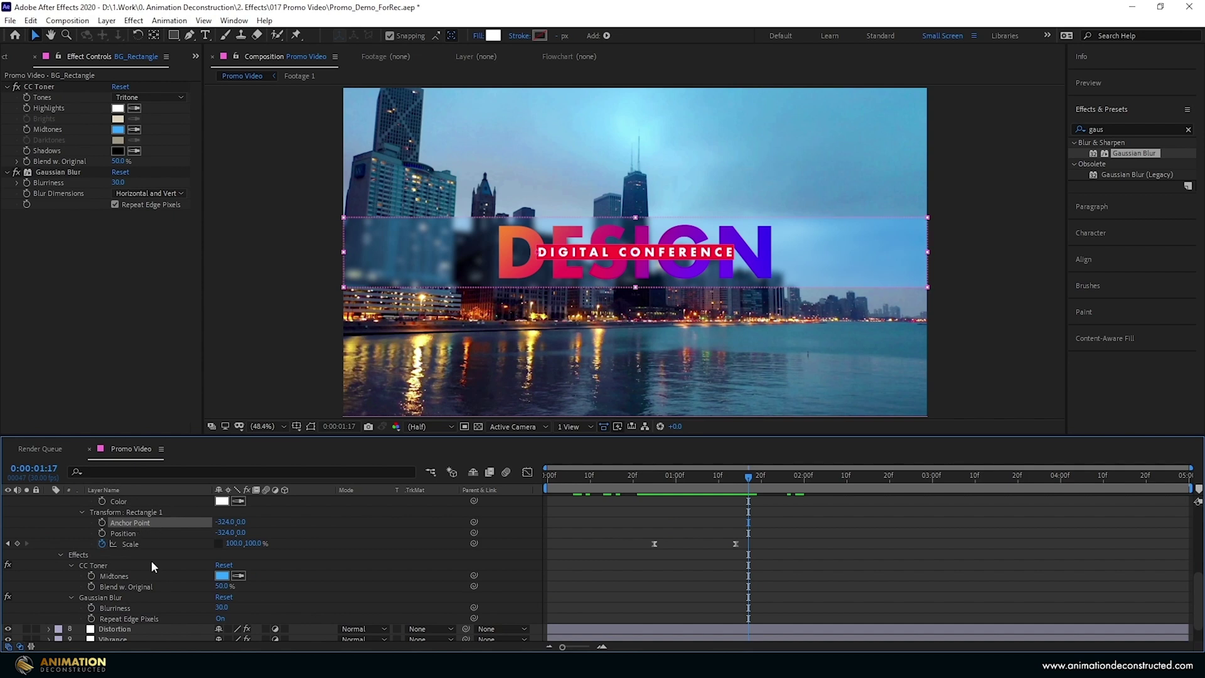
click(154, 36)
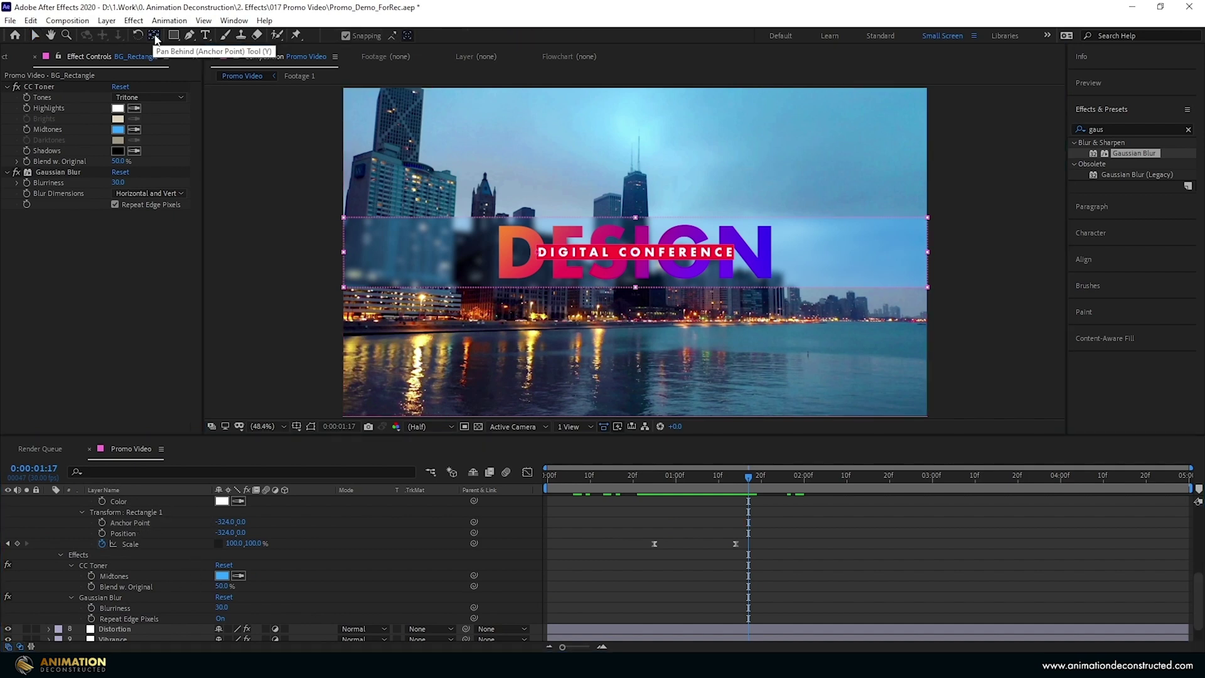
click(541, 260)
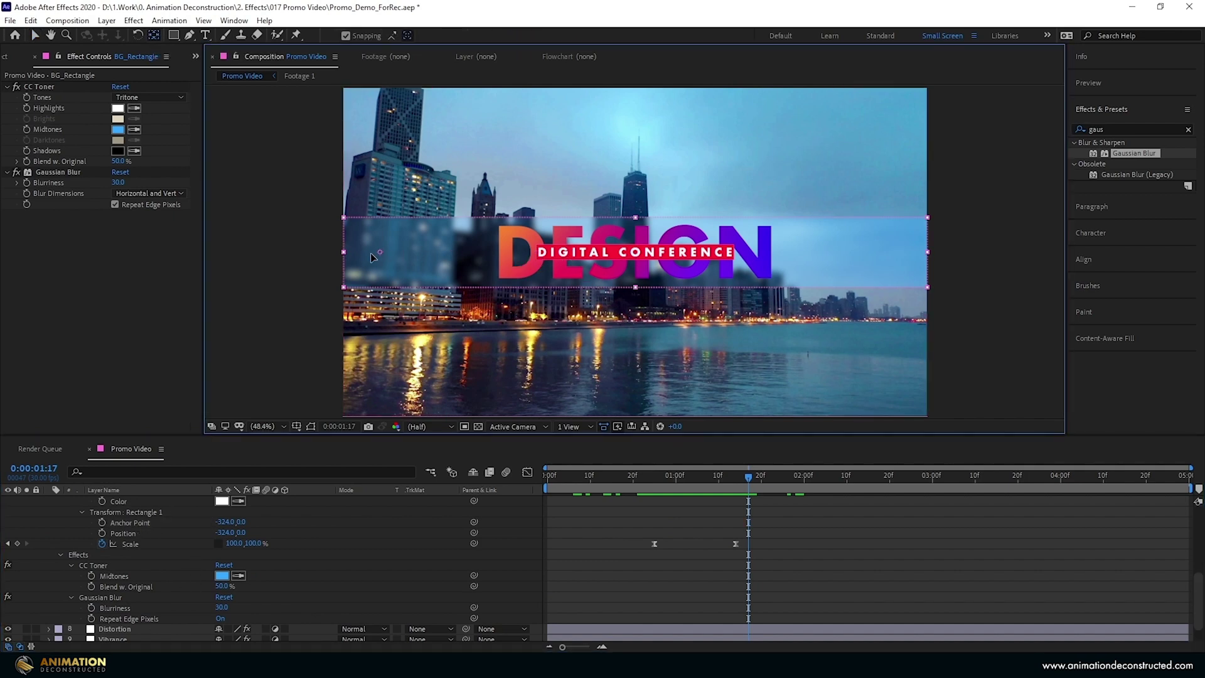
drag(372, 256, 345, 263)
key(ctrl+grave)
drag(749, 477, 494, 484)
key(space)
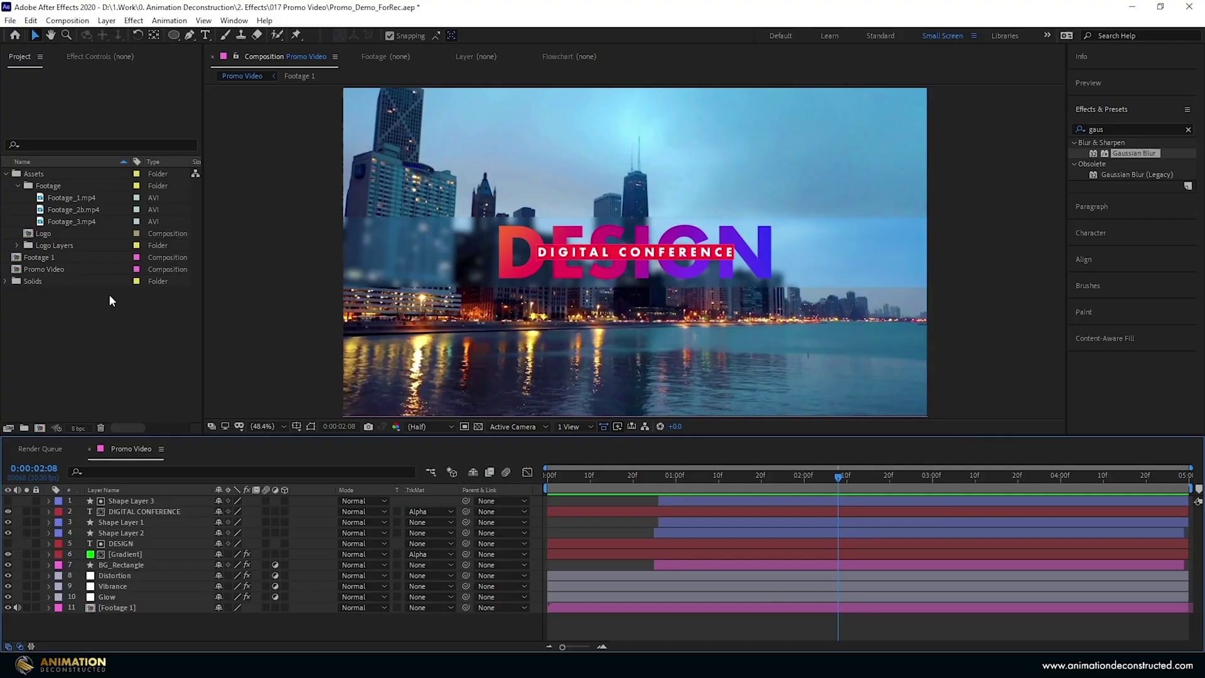
- Create a 1920 x 1080, 30 fps, five-second composition named SprialWipe
click(39, 428)
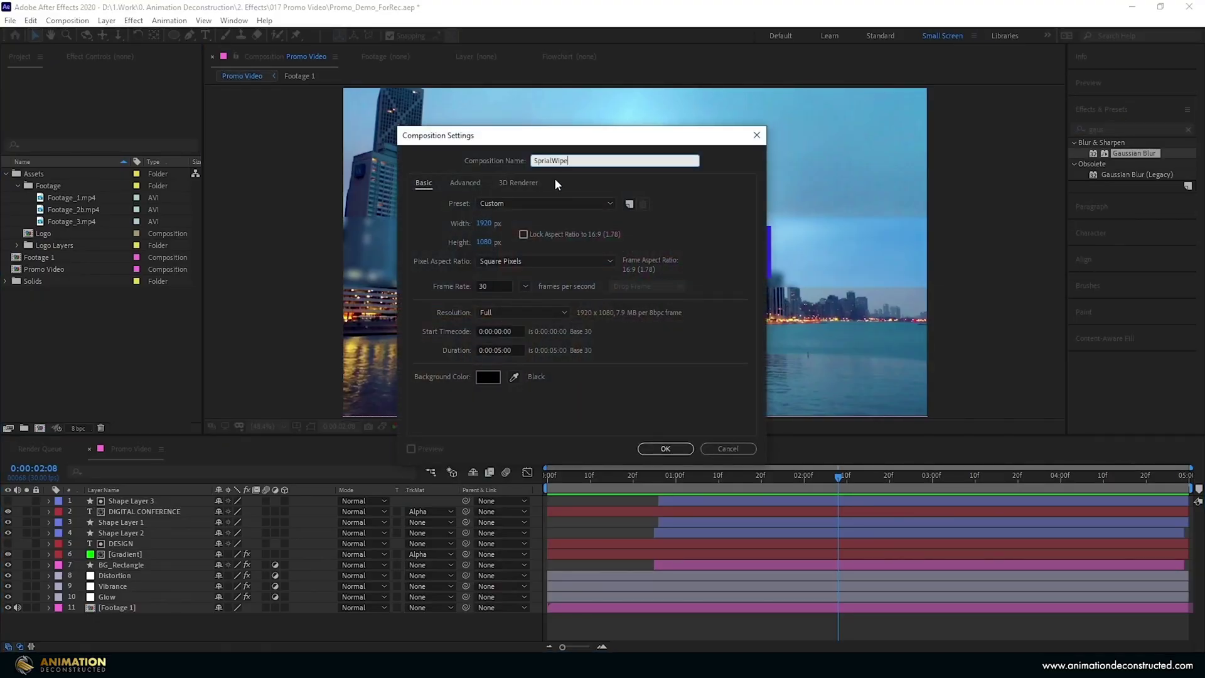
text(SprialWipe)
click(640, 449)
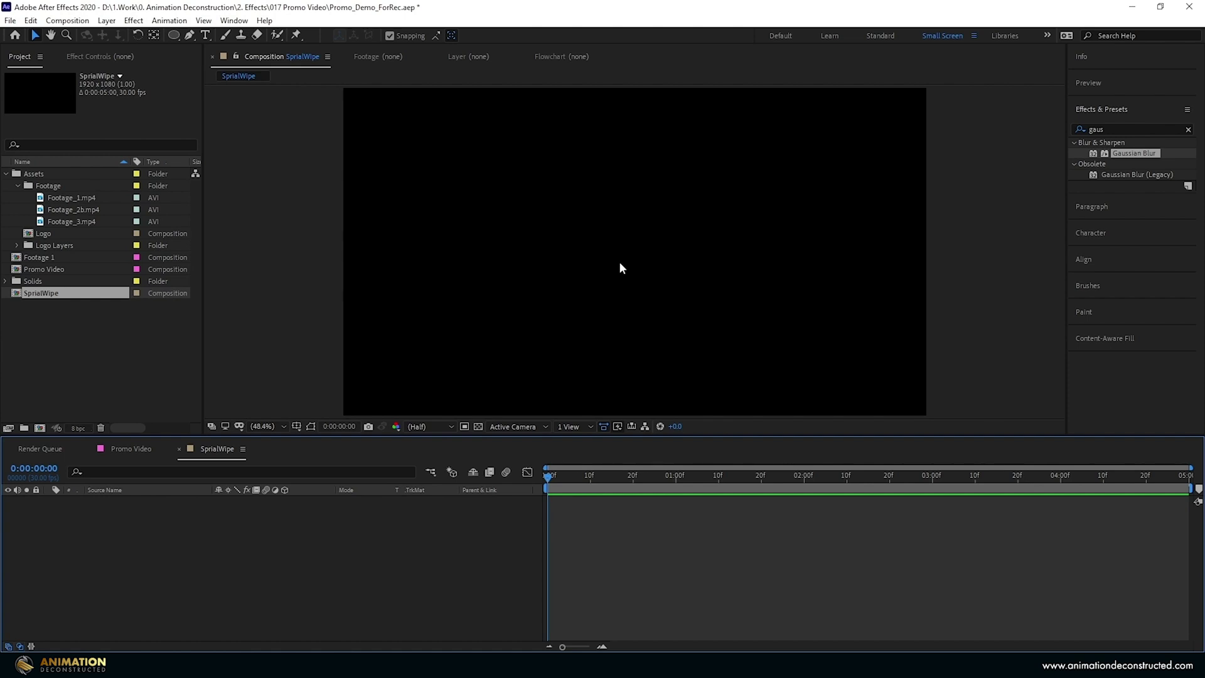
- Add a full-frame ellipse shape layer to SprialWipe and set its fill to none
click(174, 36)
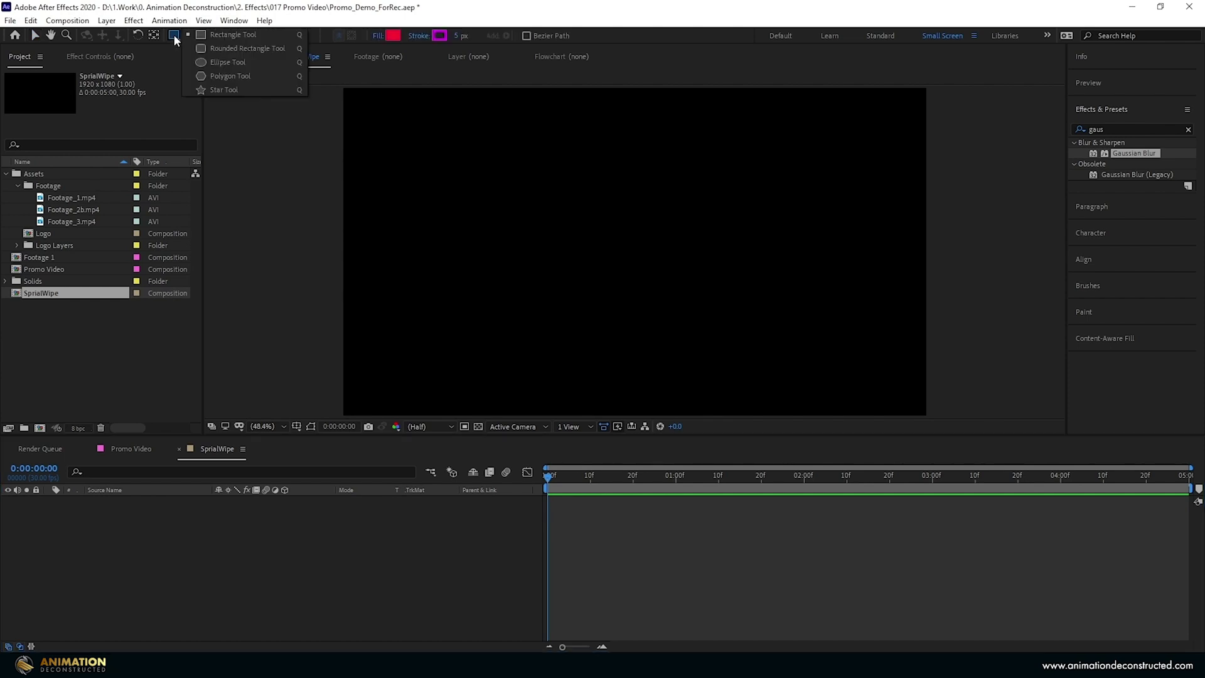
click(224, 62)
double_click(174, 36)
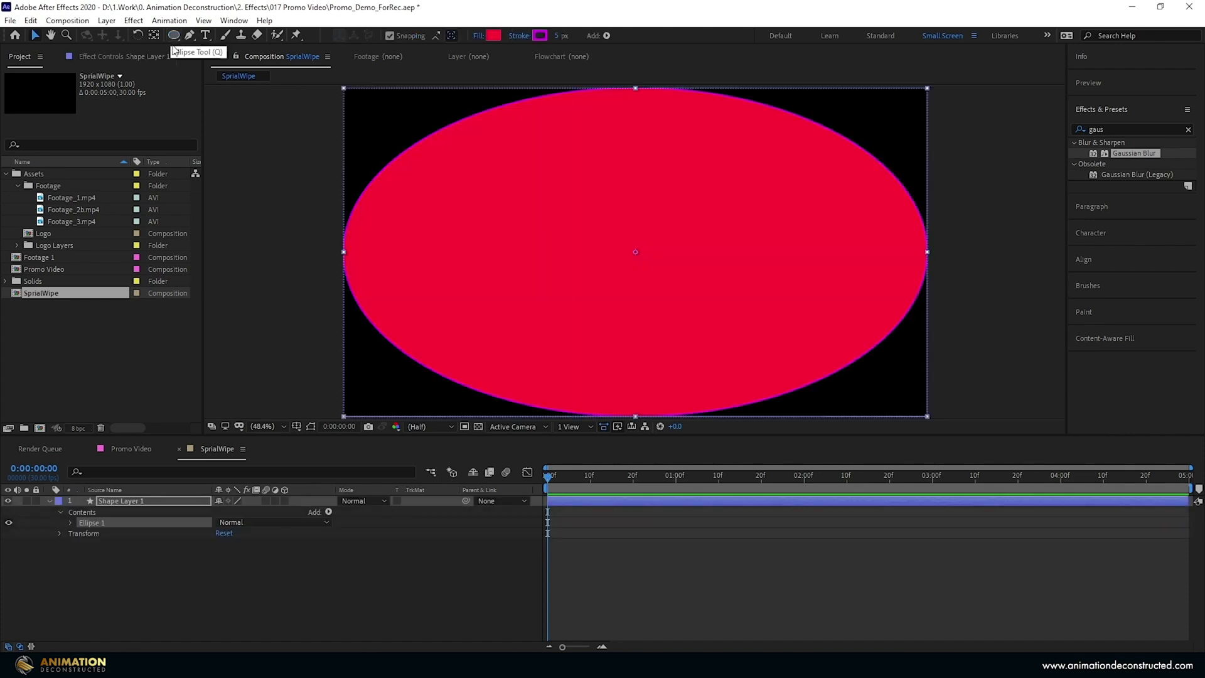
click(477, 36)
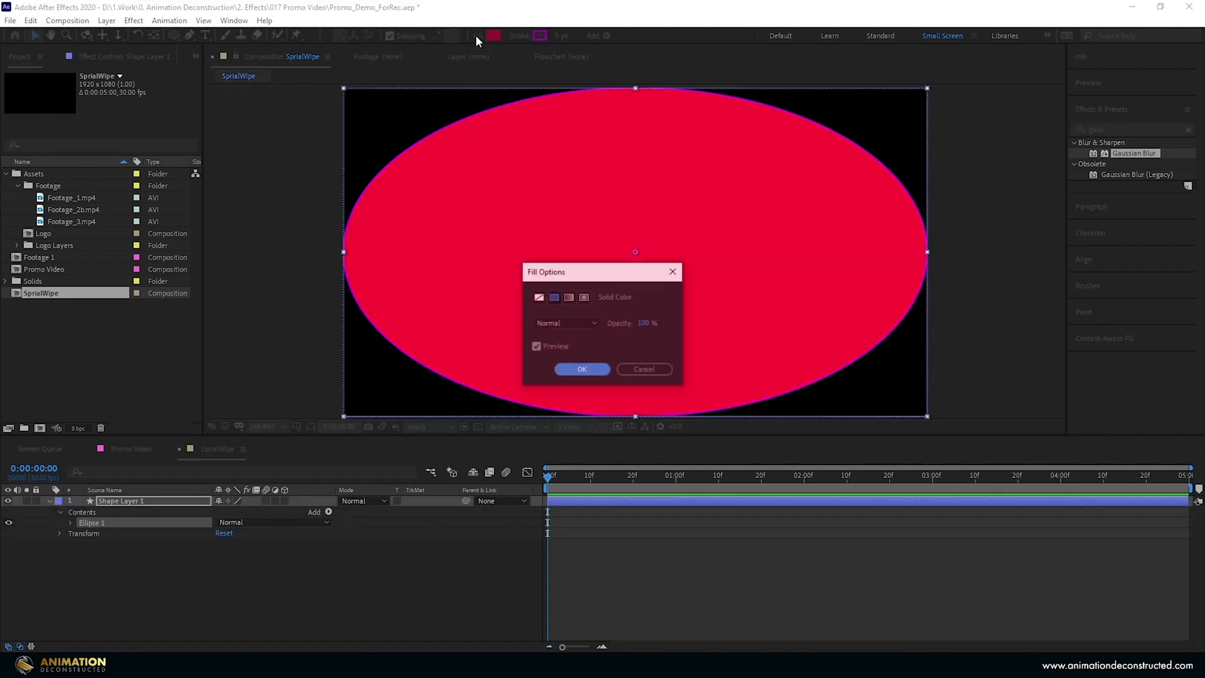
click(539, 298)
key(Return)
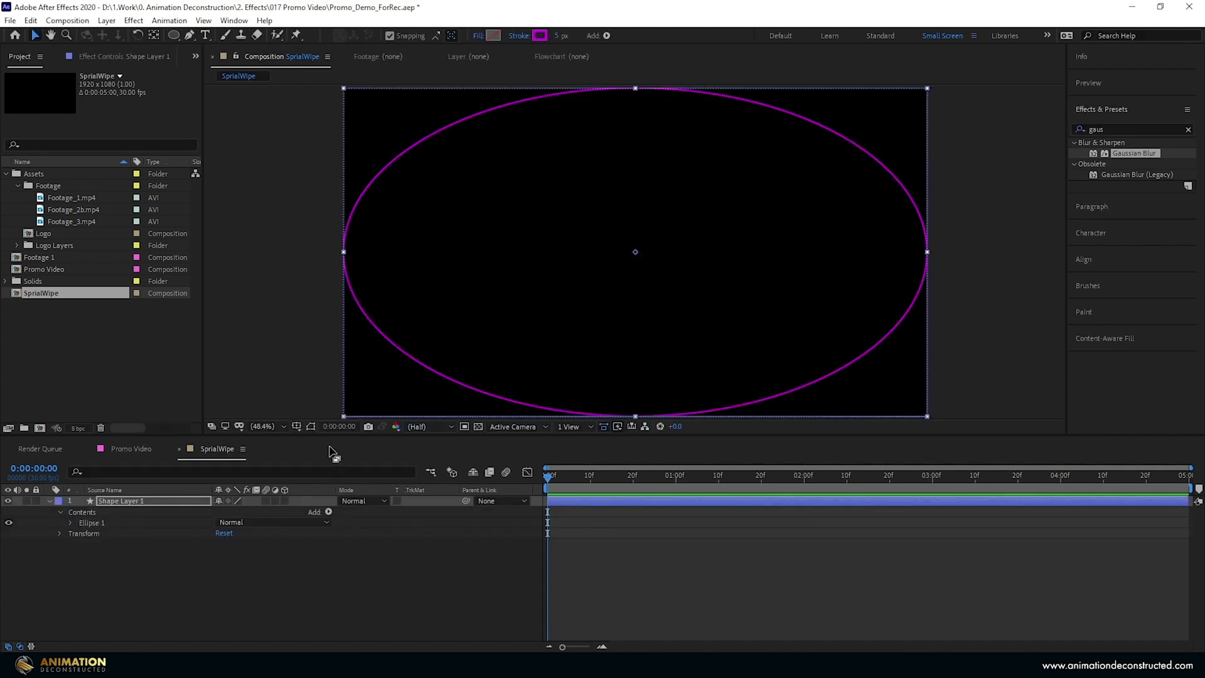
- Equalise and lock the ellipse path's proportions and set its size to 300 x 300
click(148, 501)
key(u)
key(u)
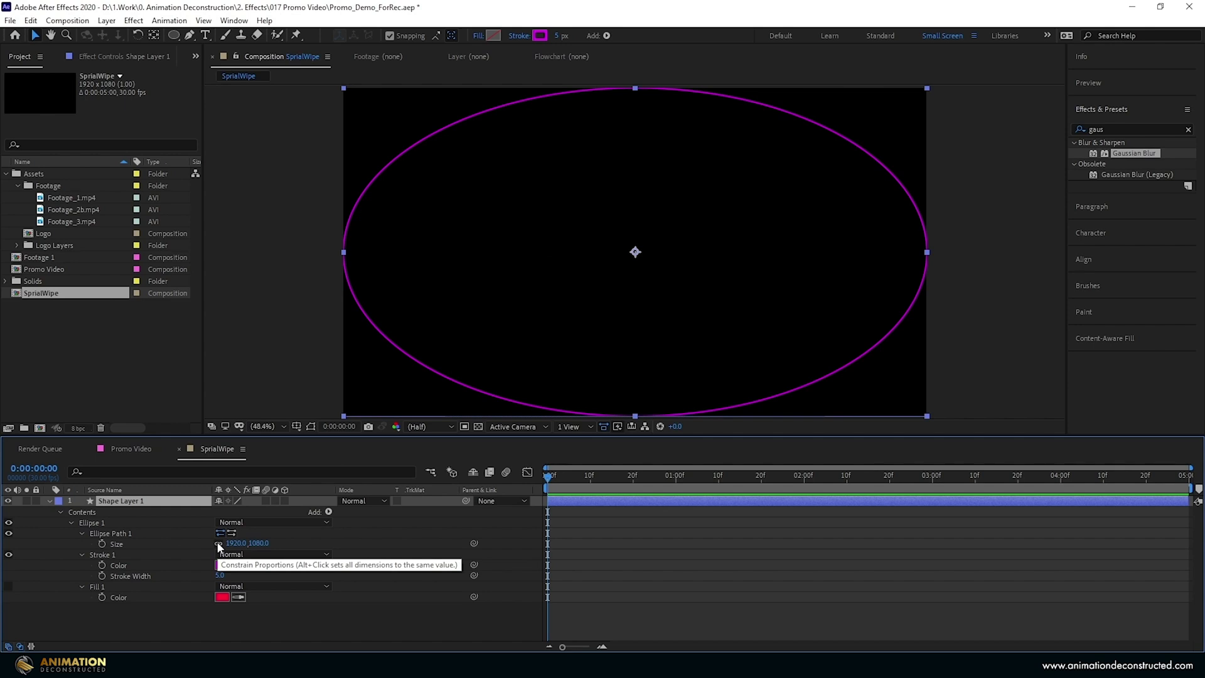
alt+click(219, 544)
key(comma)
key(comma)
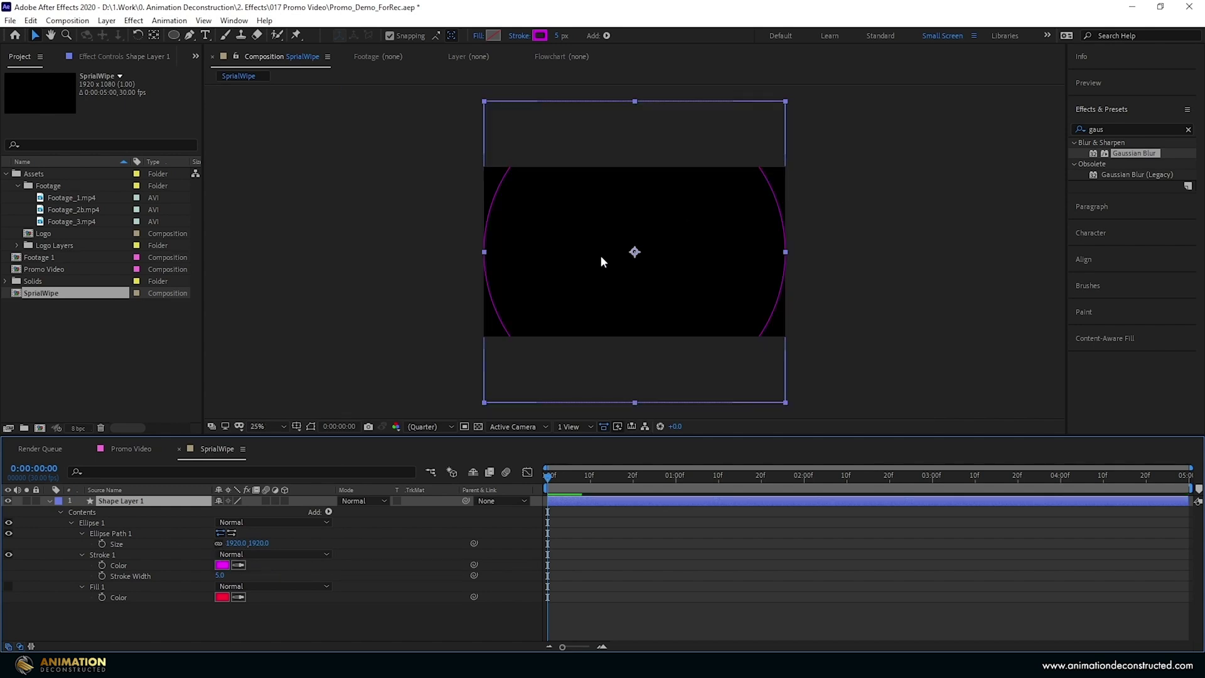
key(period)
key(period)
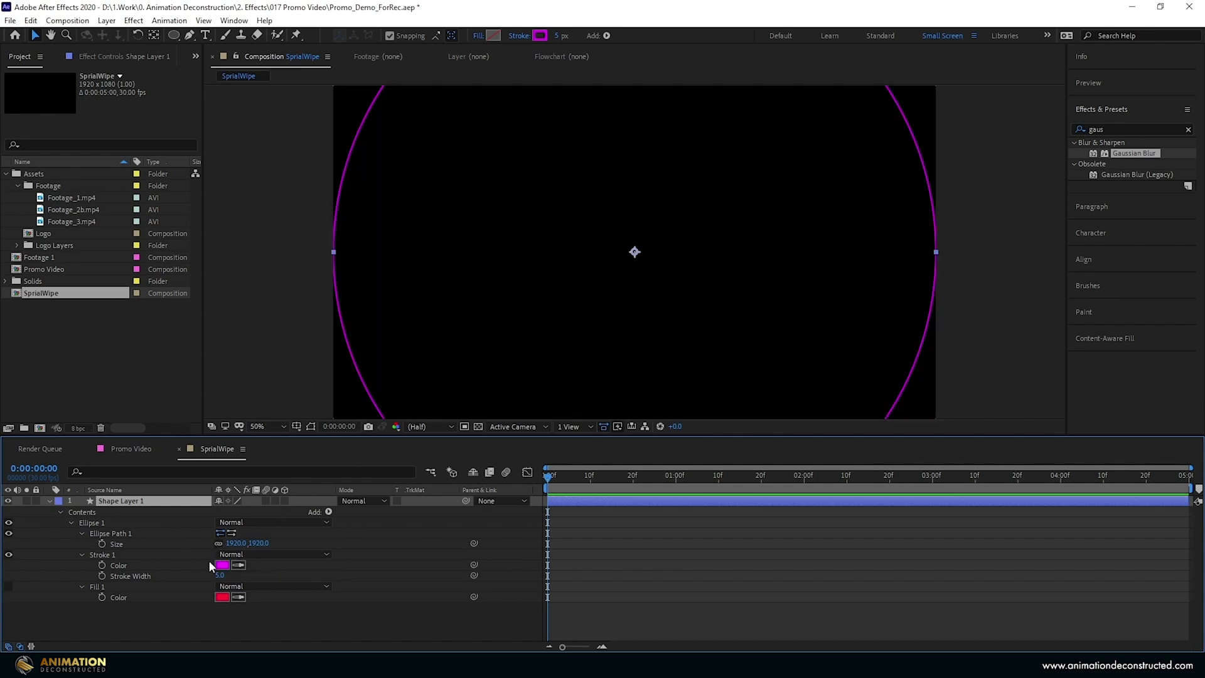
click(236, 544)
text(300)
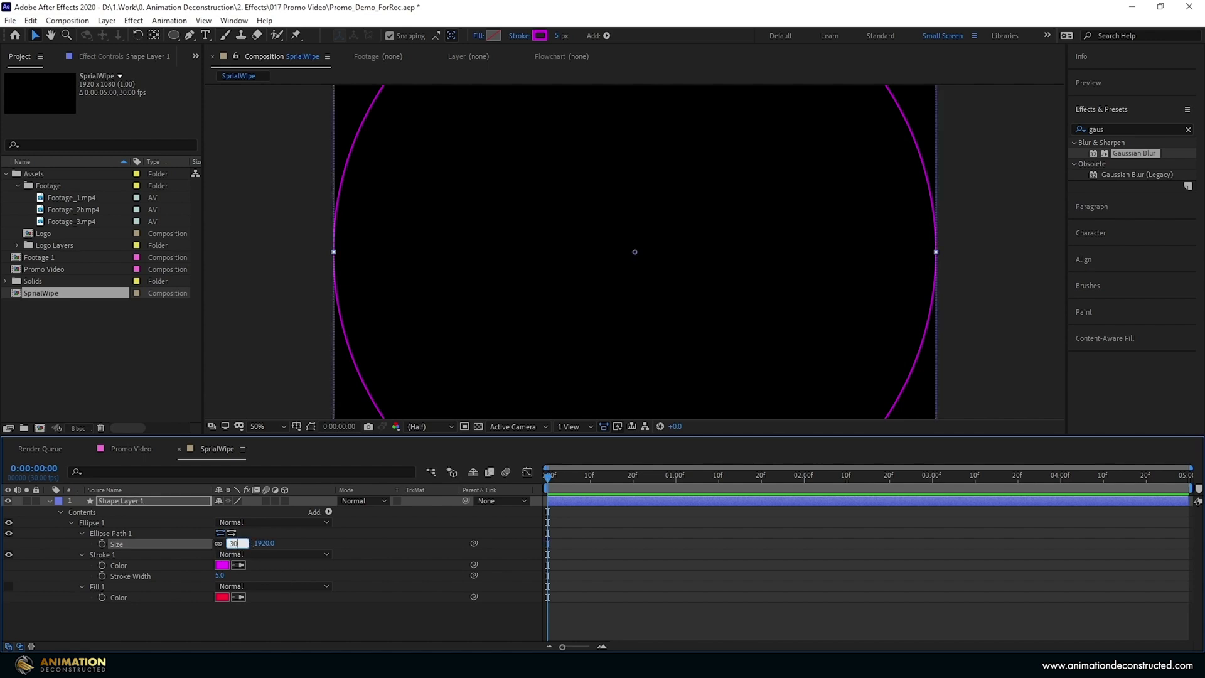
key(Return)
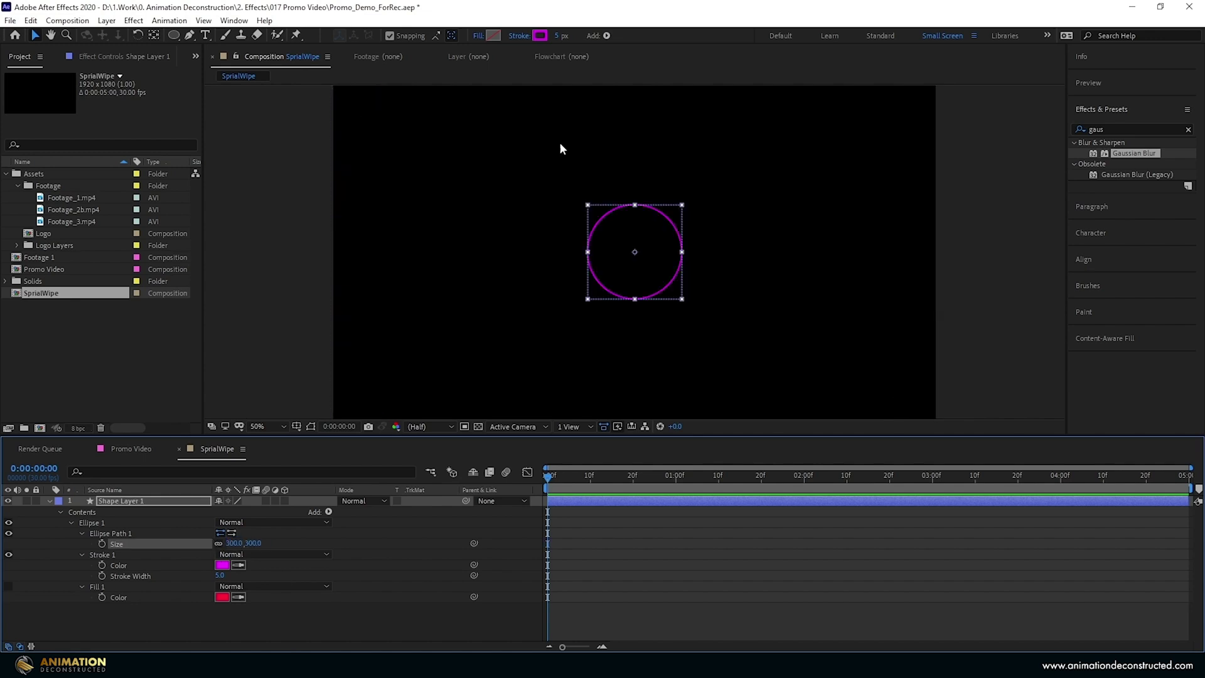
- Set the circle's stroke width to 300 px and change the stroke type to Linear Gradient
click(557, 36)
text(300)
key(Return)
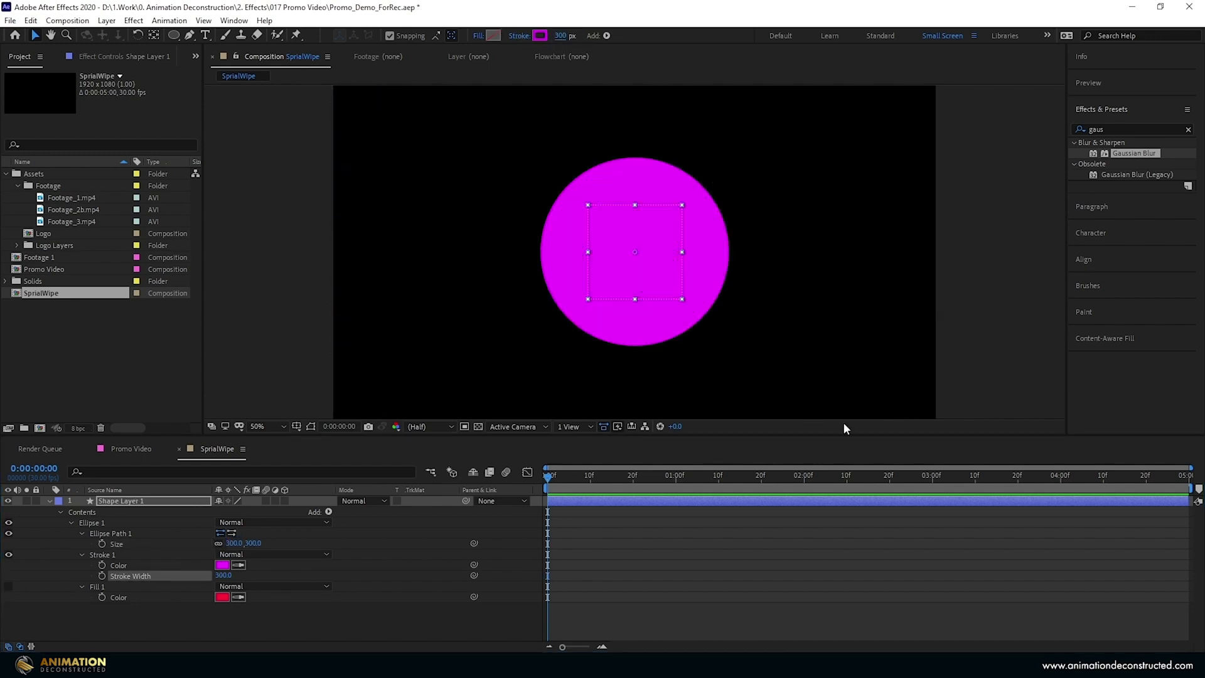
click(519, 36)
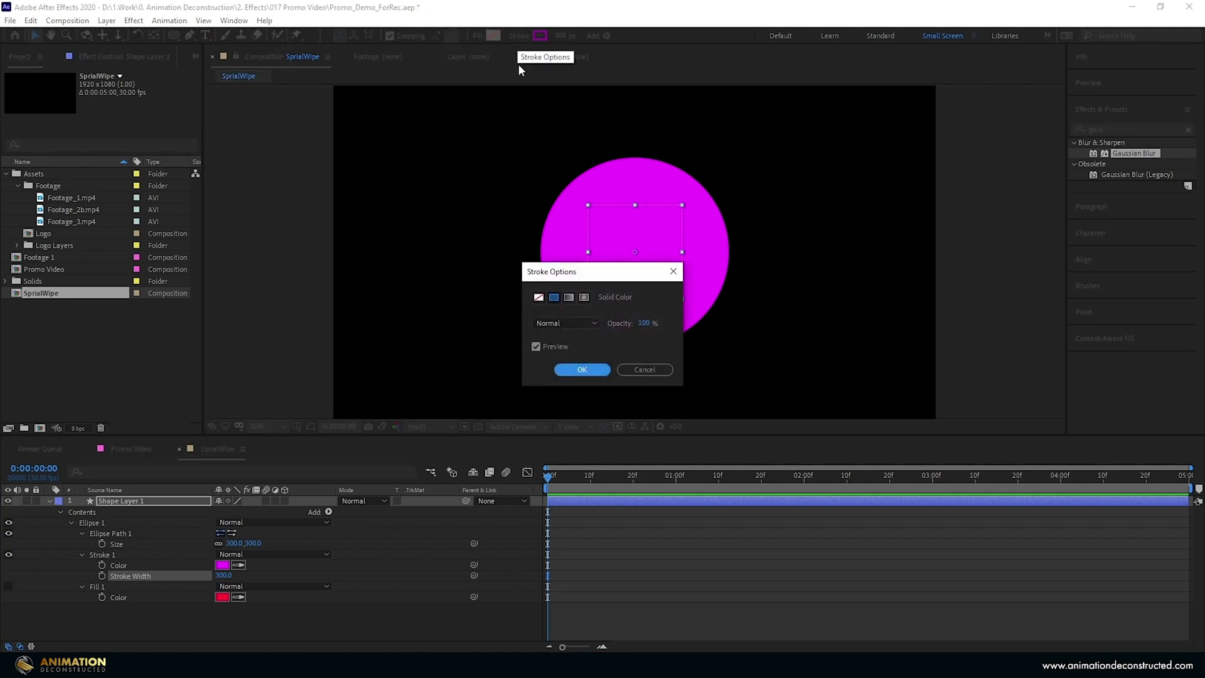
click(569, 297)
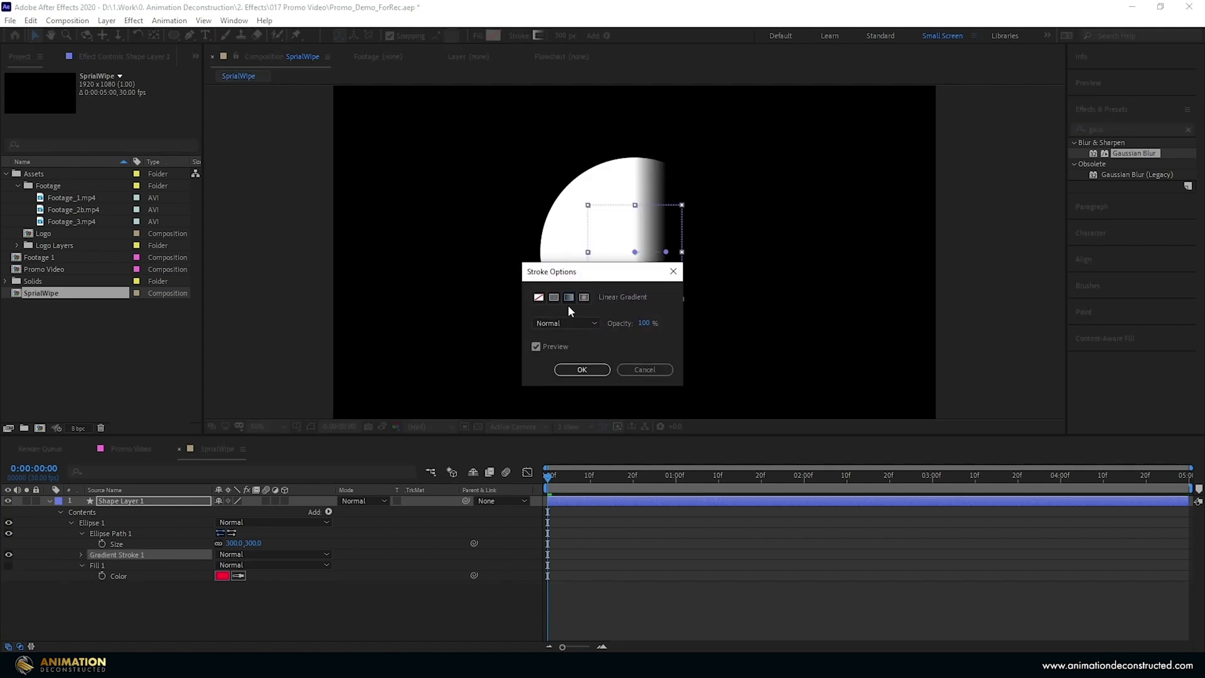
click(582, 370)
- Colour the stroke gradient from magenta FF00D4 to purple 9537FF and stretch it diagonally from the circle's upper left to its lower right
click(538, 35)
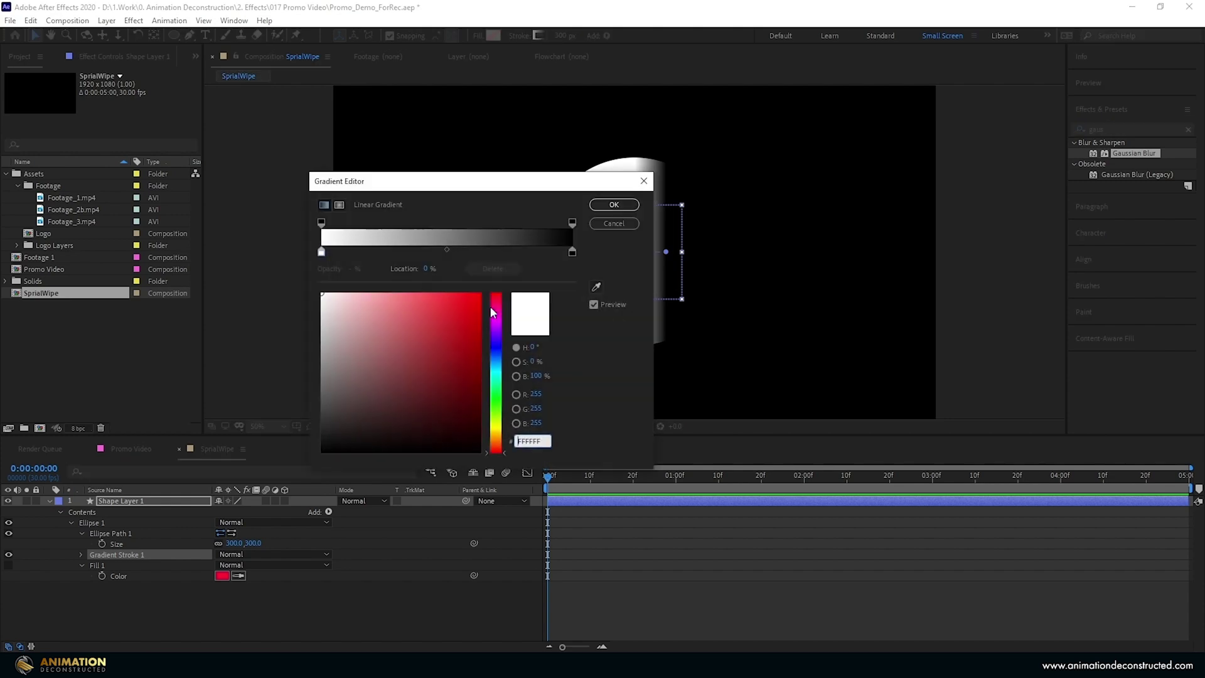
click(321, 253)
click(533, 441)
text(00FF41)
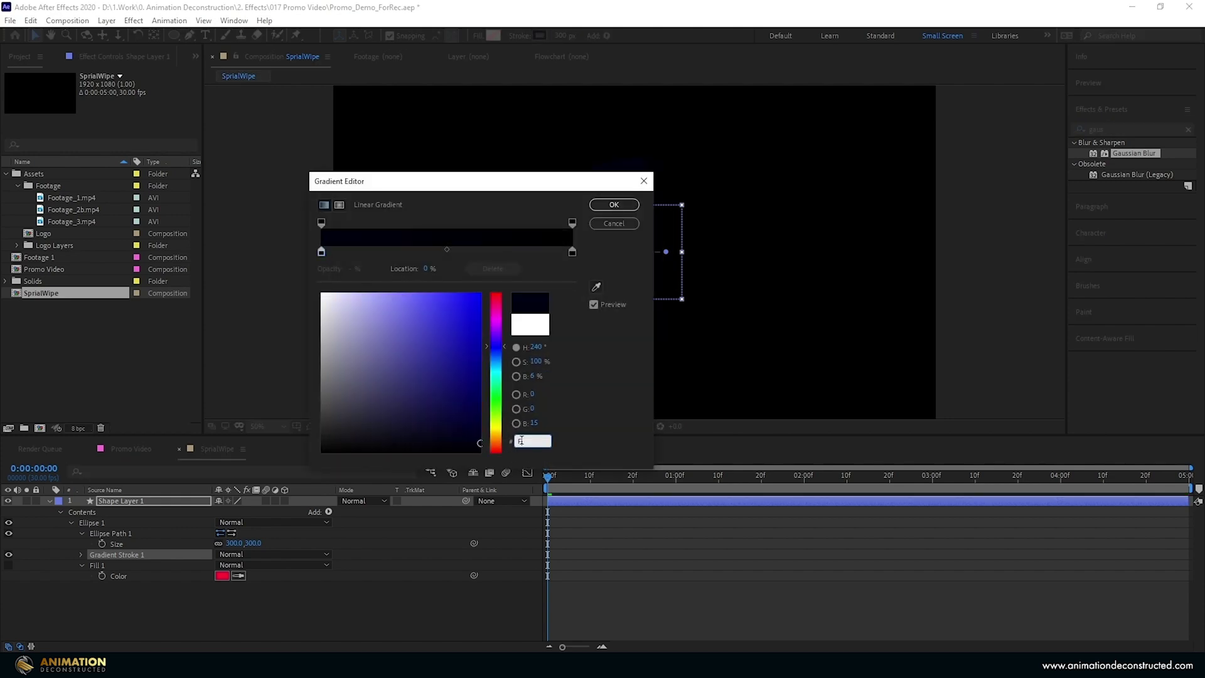
text(FF00D4)
click(571, 252)
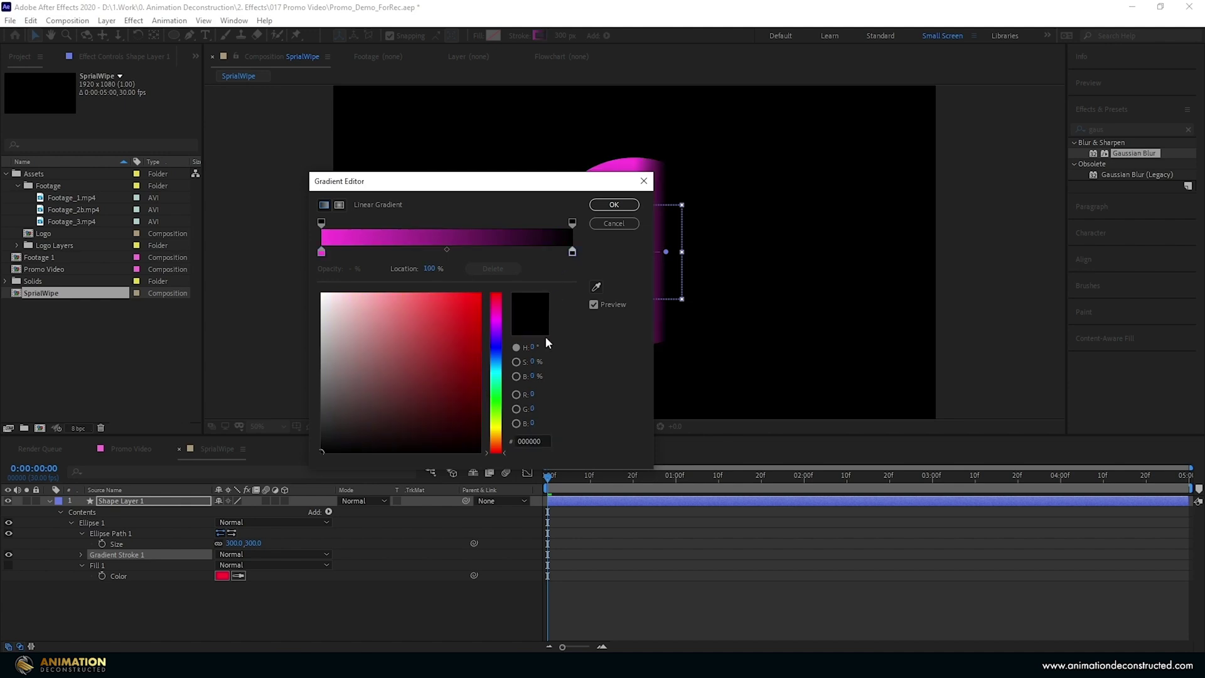
click(541, 442)
text(9537FF)
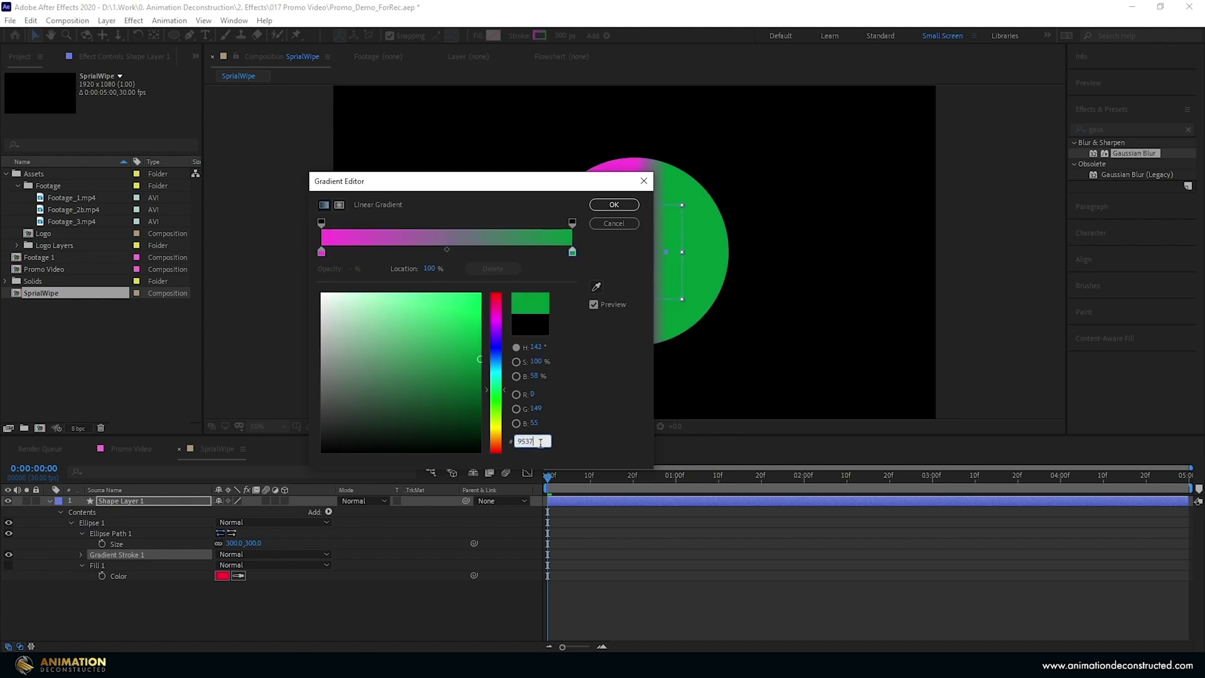
click(602, 209)
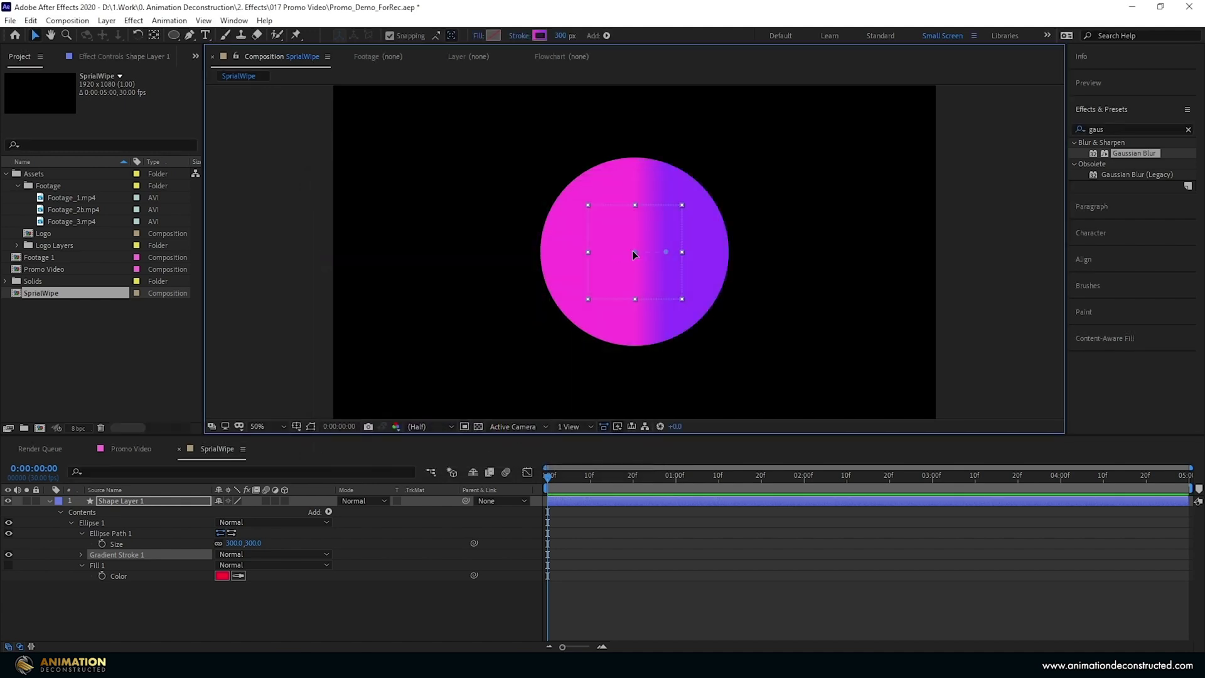
drag(634, 252, 552, 207)
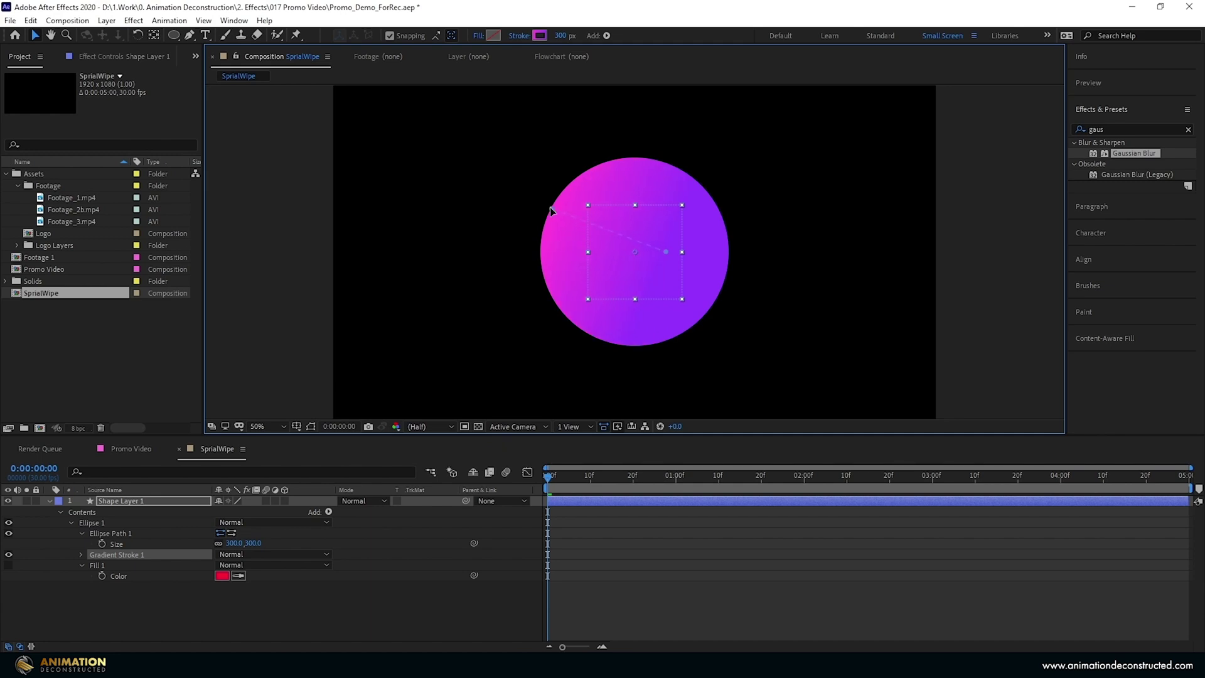
drag(666, 252, 709, 308)
- Add Trim Paths to the ellipse and keyframe Start at 100% on frame 0 and 0% at frame 20
click(631, 484)
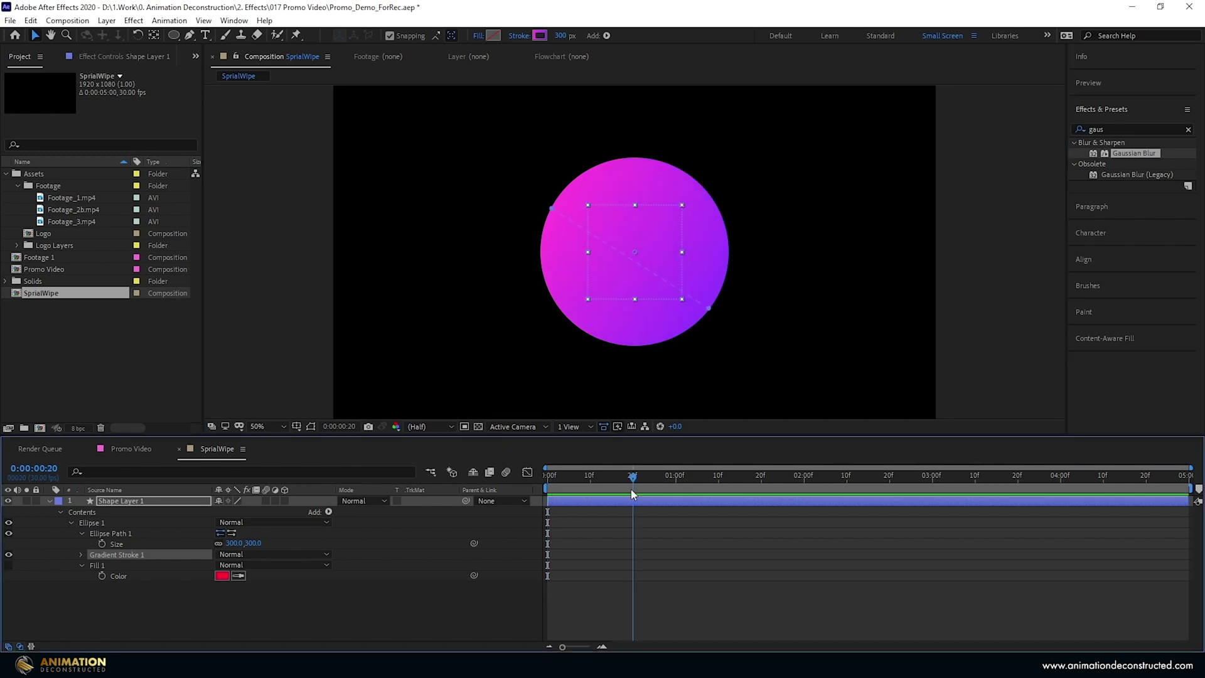
click(328, 511)
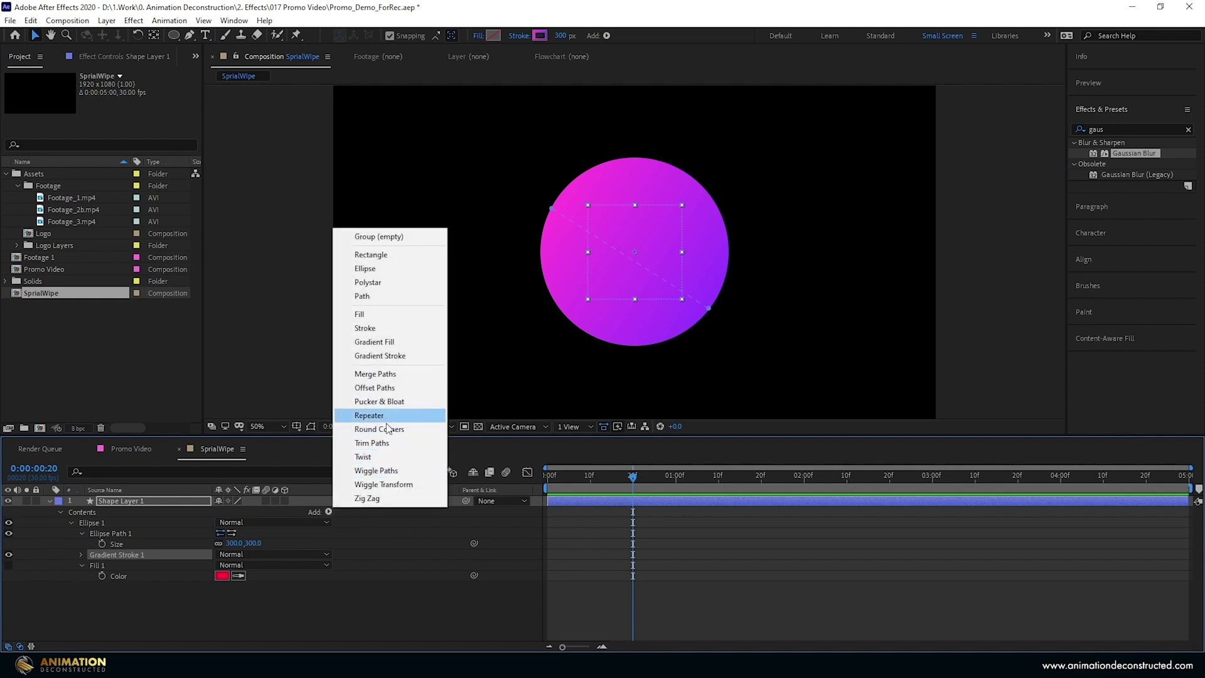
click(384, 444)
click(81, 554)
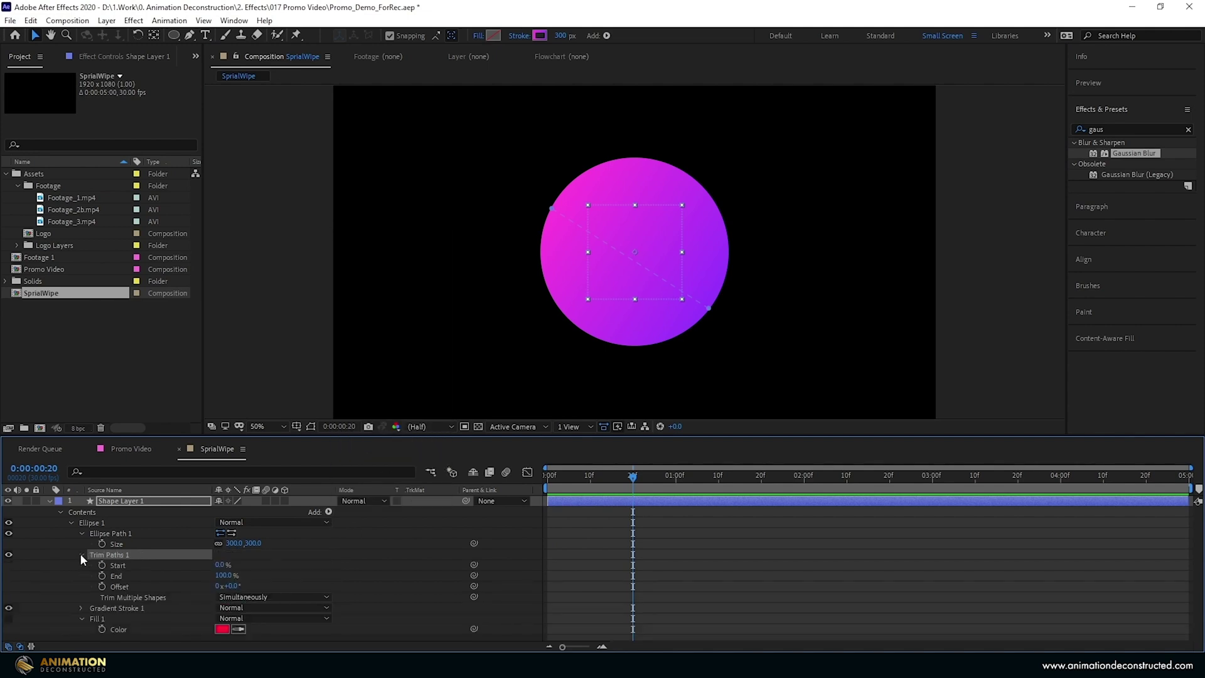
click(101, 565)
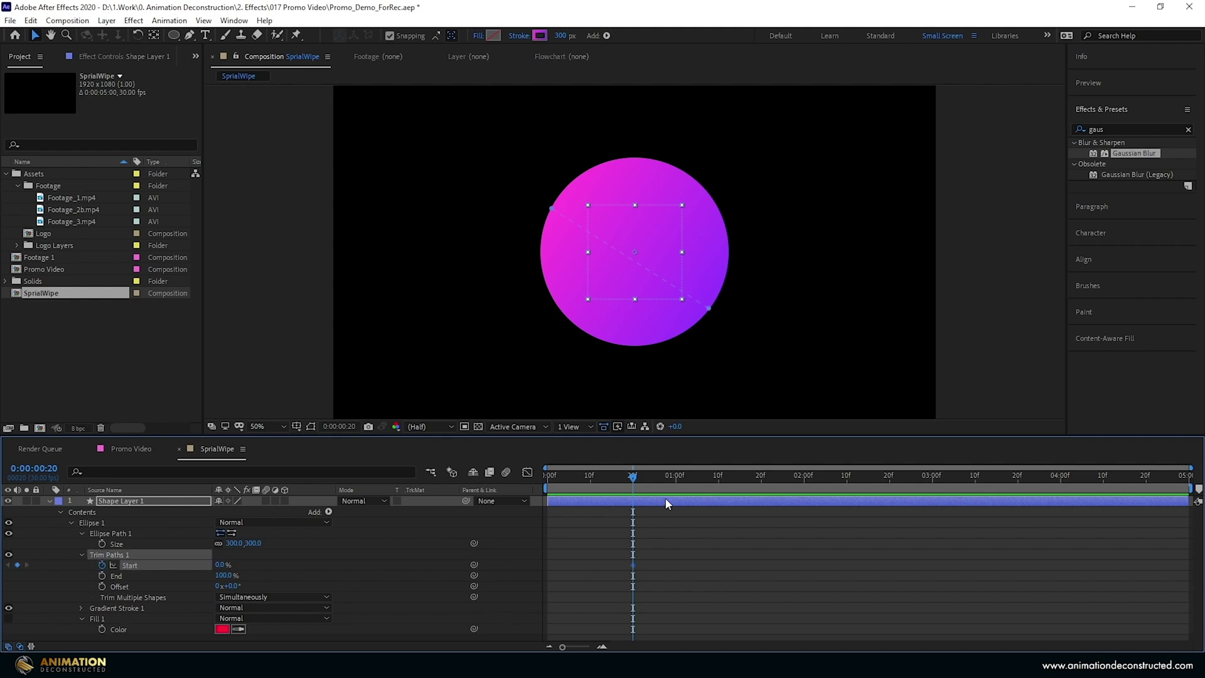
key(Home)
text(100)
key(Return)
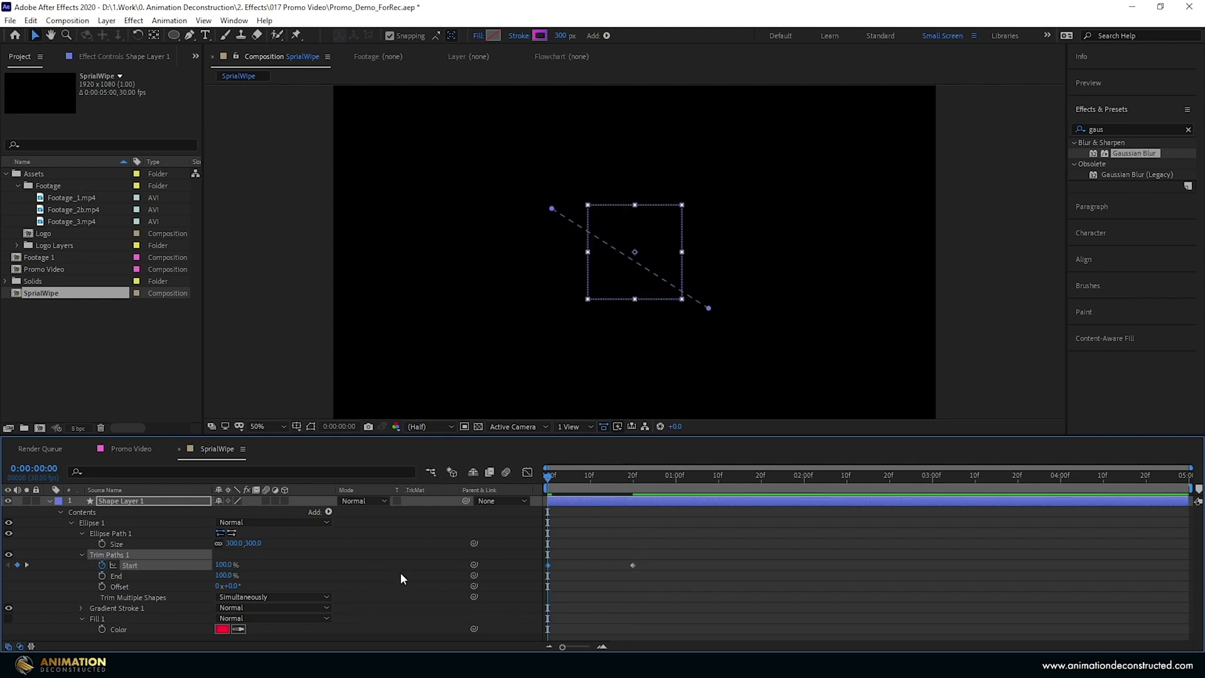
- Keyframe the gradient stroke's Stroke Width at 0 on frame 0 and 300 at frame 20, and show only the animated properties
drag(548, 477, 634, 481)
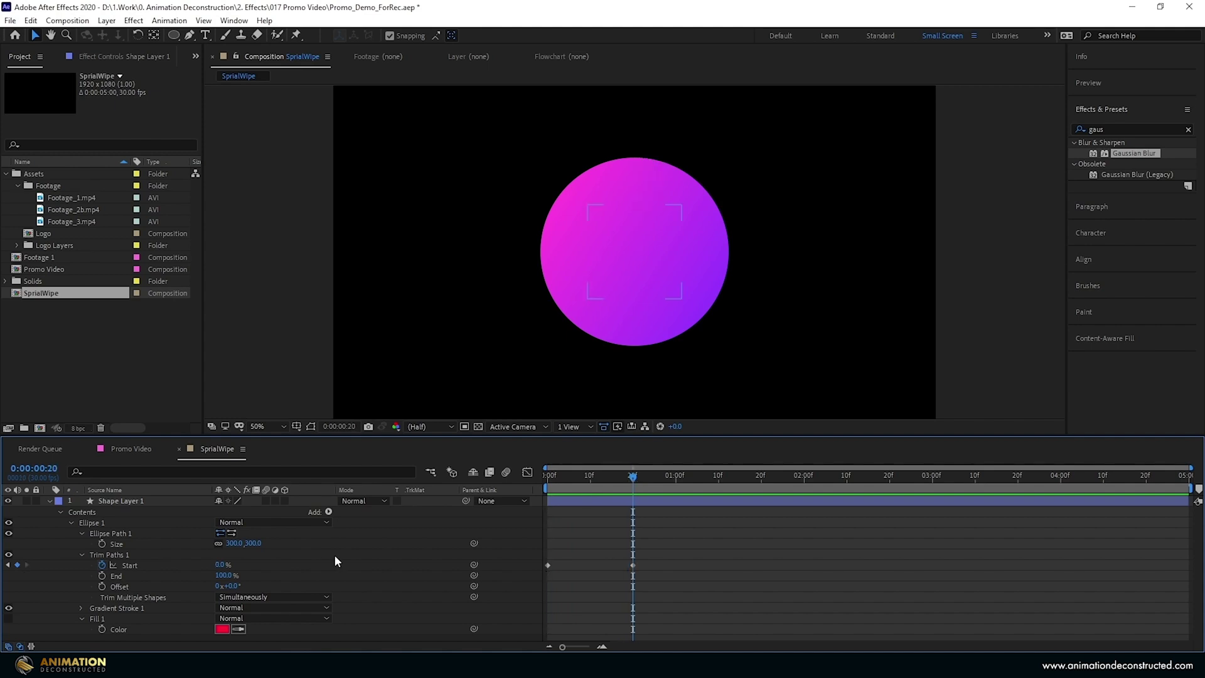
key(u)
key(u)
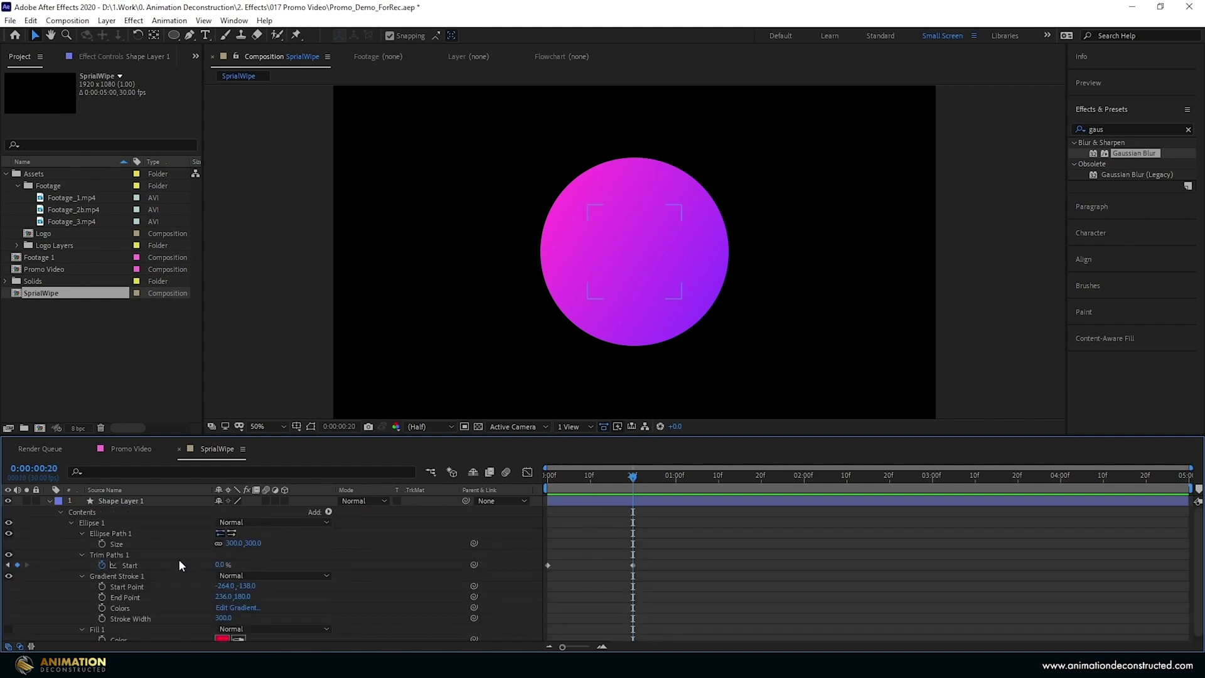
click(101, 619)
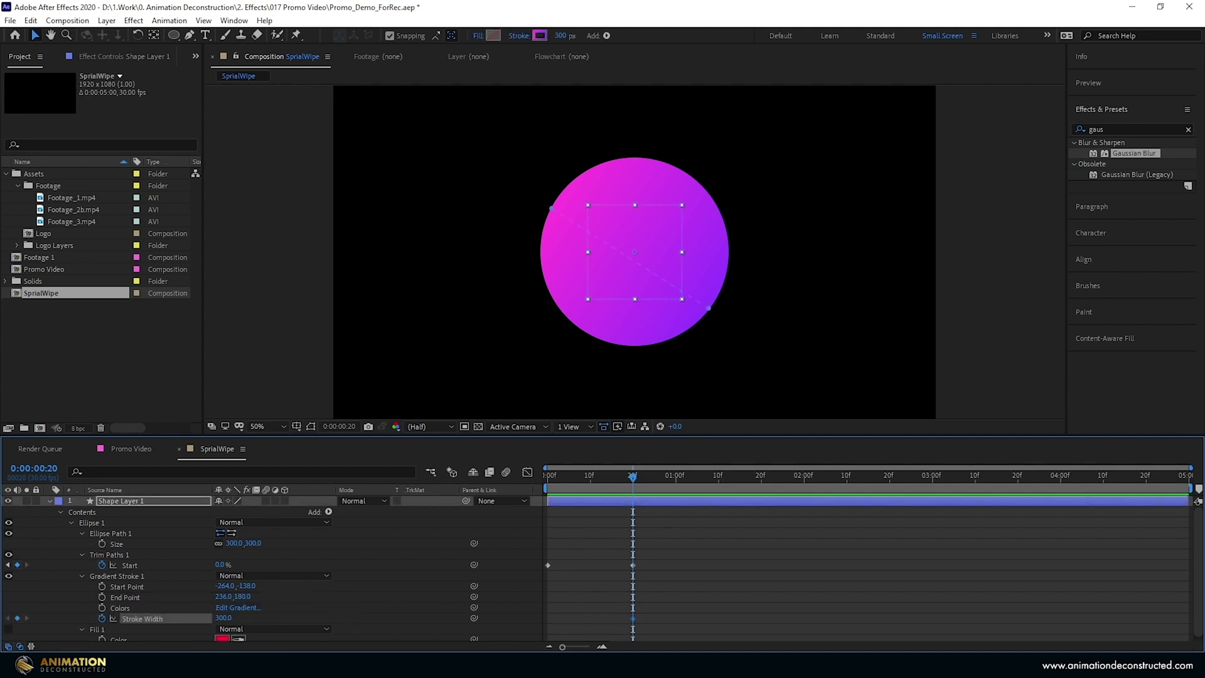
drag(637, 486, 534, 489)
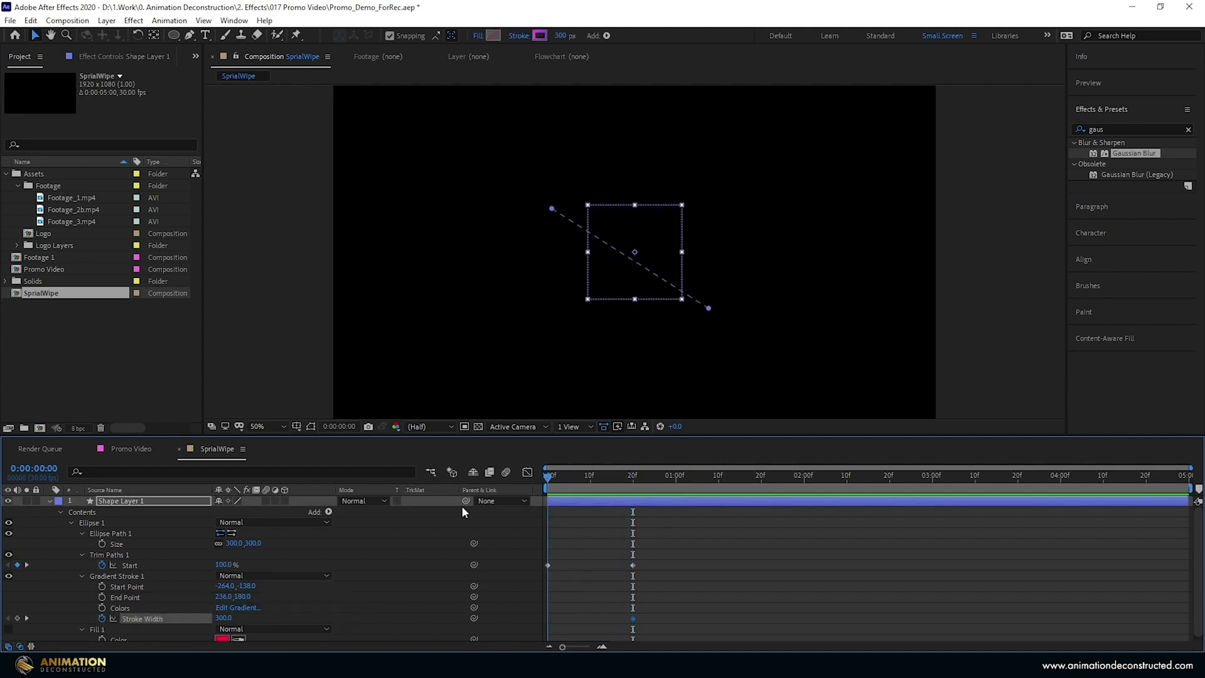
click(221, 618)
text(0)
key(Return)
key(u)
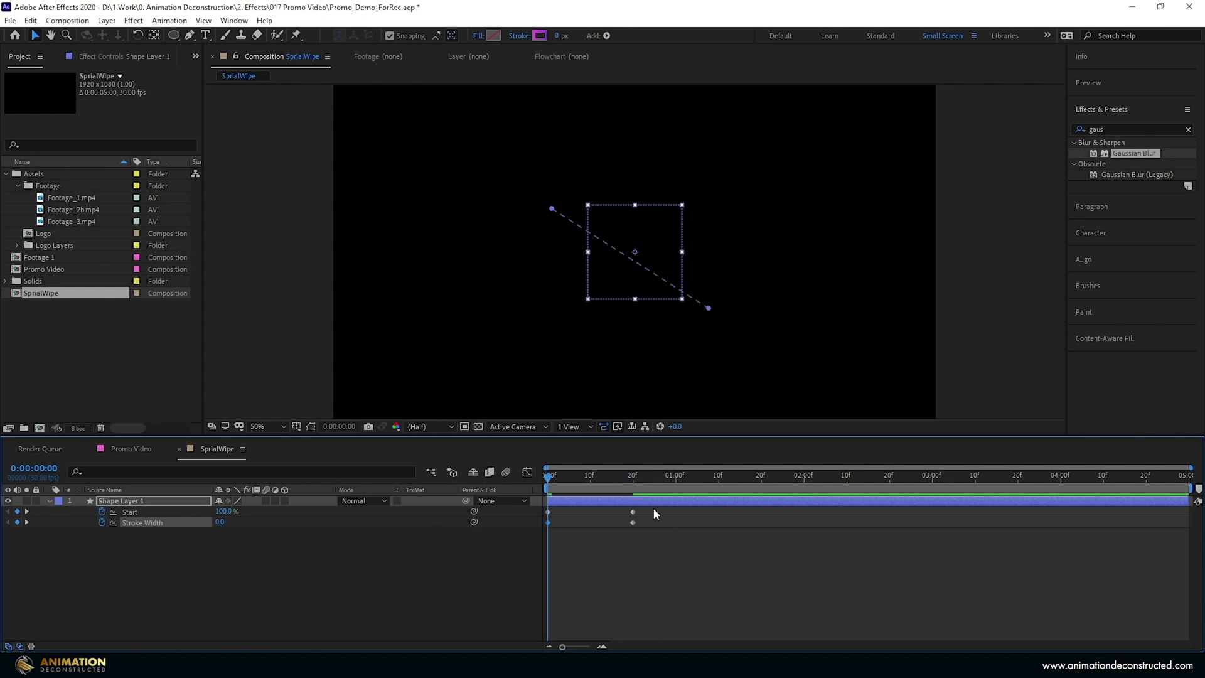
- Apply Easy Ease to the Start and Stroke Width keyframes and stretch their ending influence to about frame 10 in the speed graph
drag(652, 508, 514, 534)
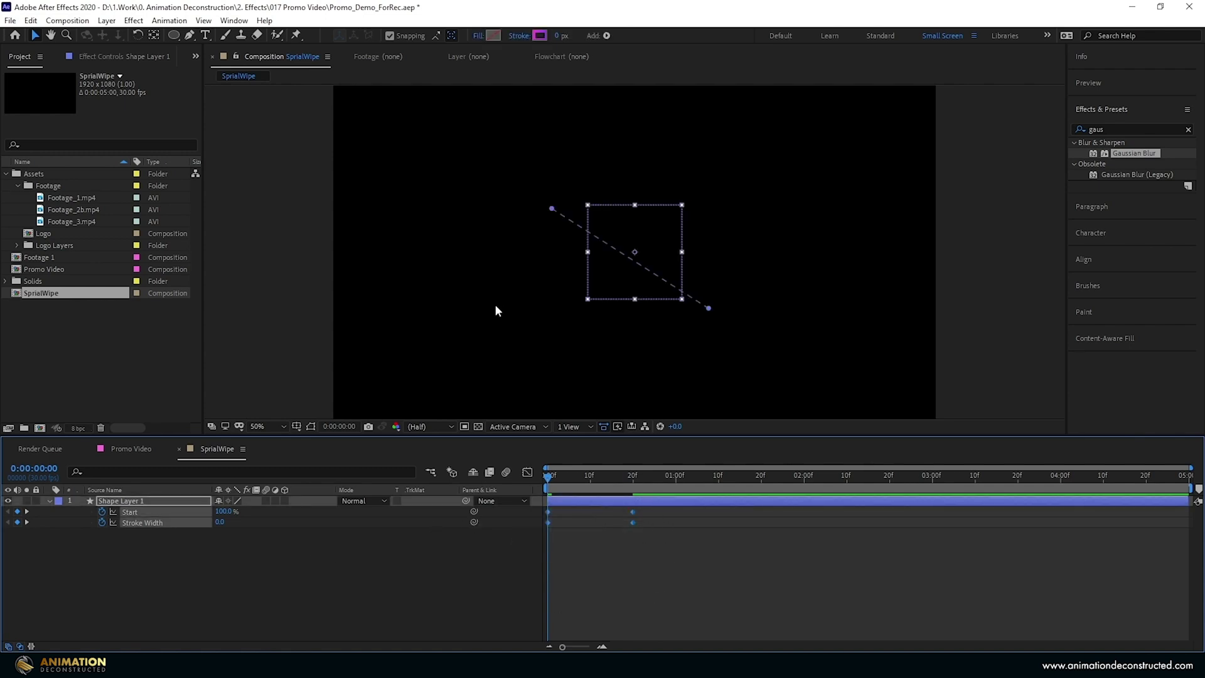
key(F9)
click(528, 472)
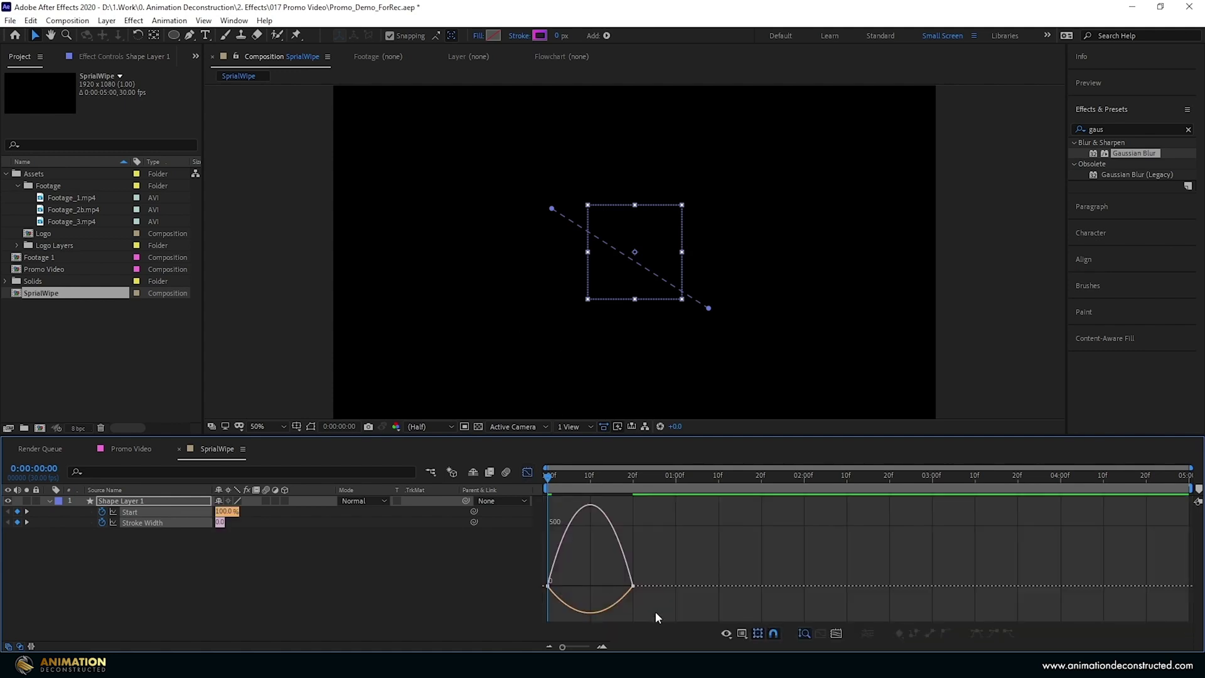
drag(684, 576, 541, 593)
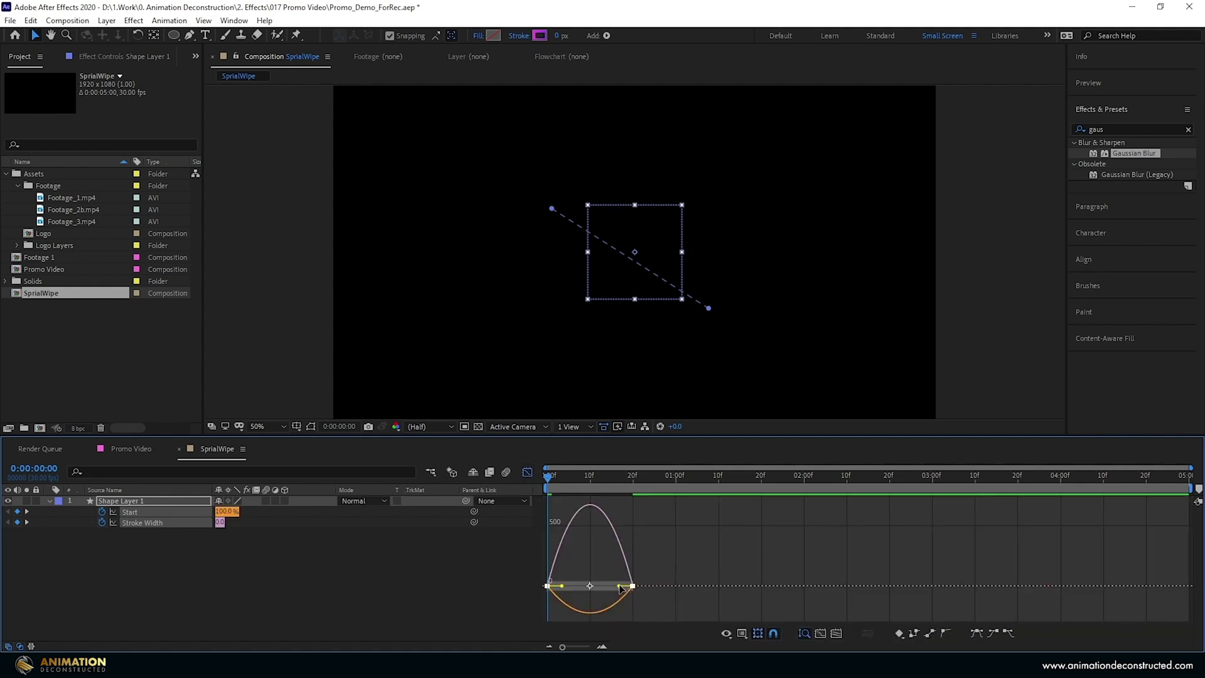
drag(619, 589, 590, 586)
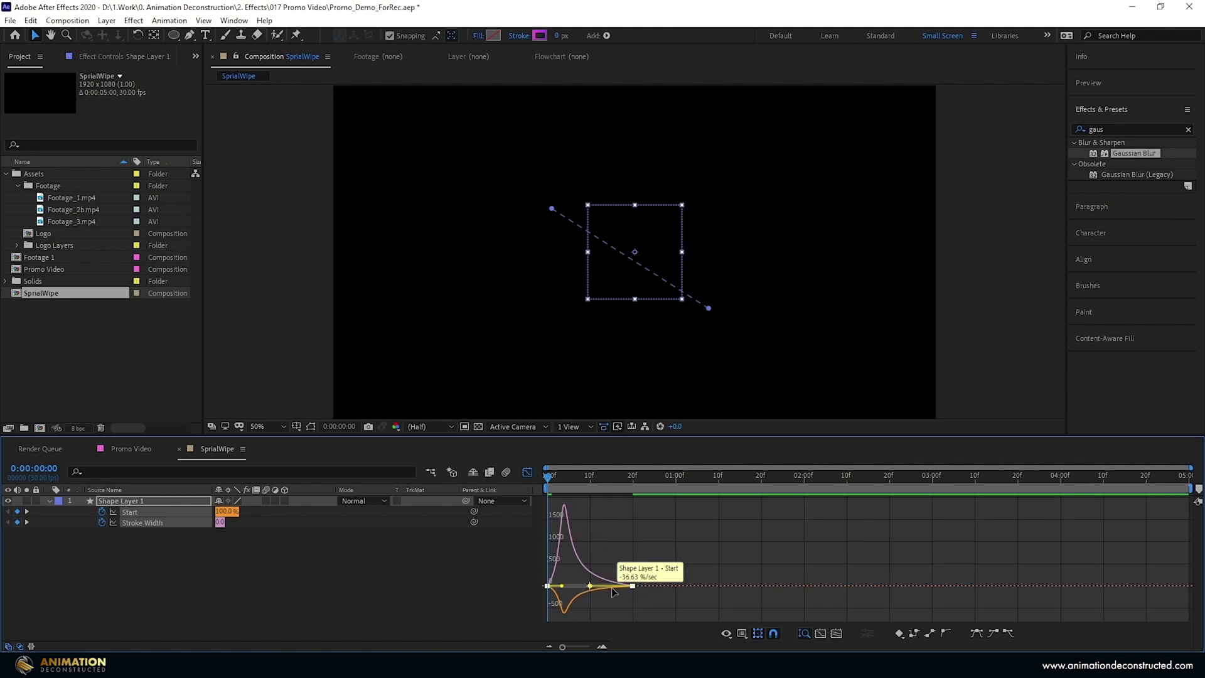
click(527, 473)
drag(584, 487, 591, 488)
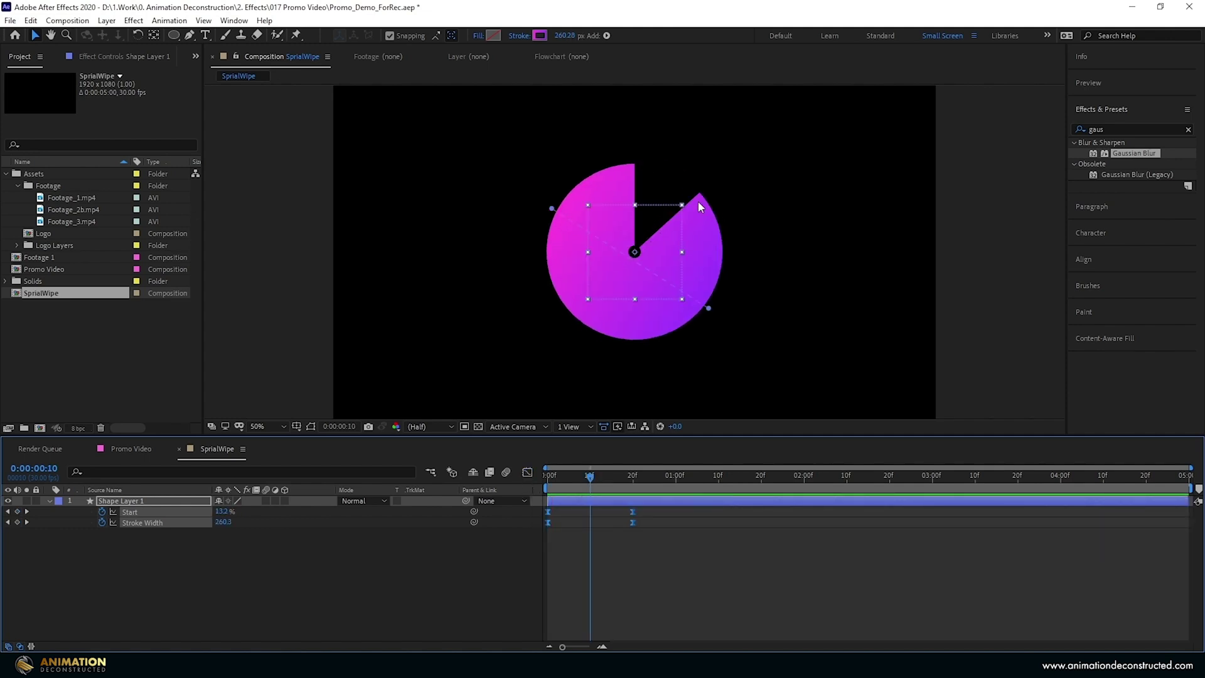
- Set the gradient stroke's Line Cap on Shape Layer 1 to Round Cap and collapse the layer's properties
click(164, 503)
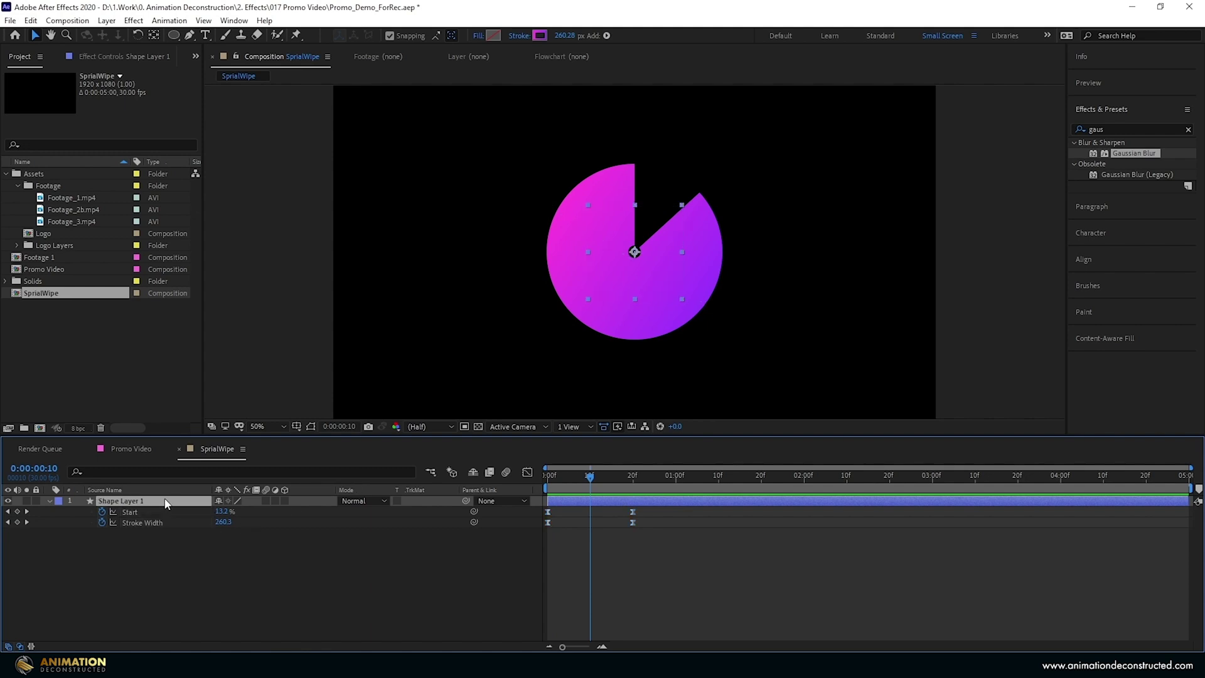
key(u)
key(u)
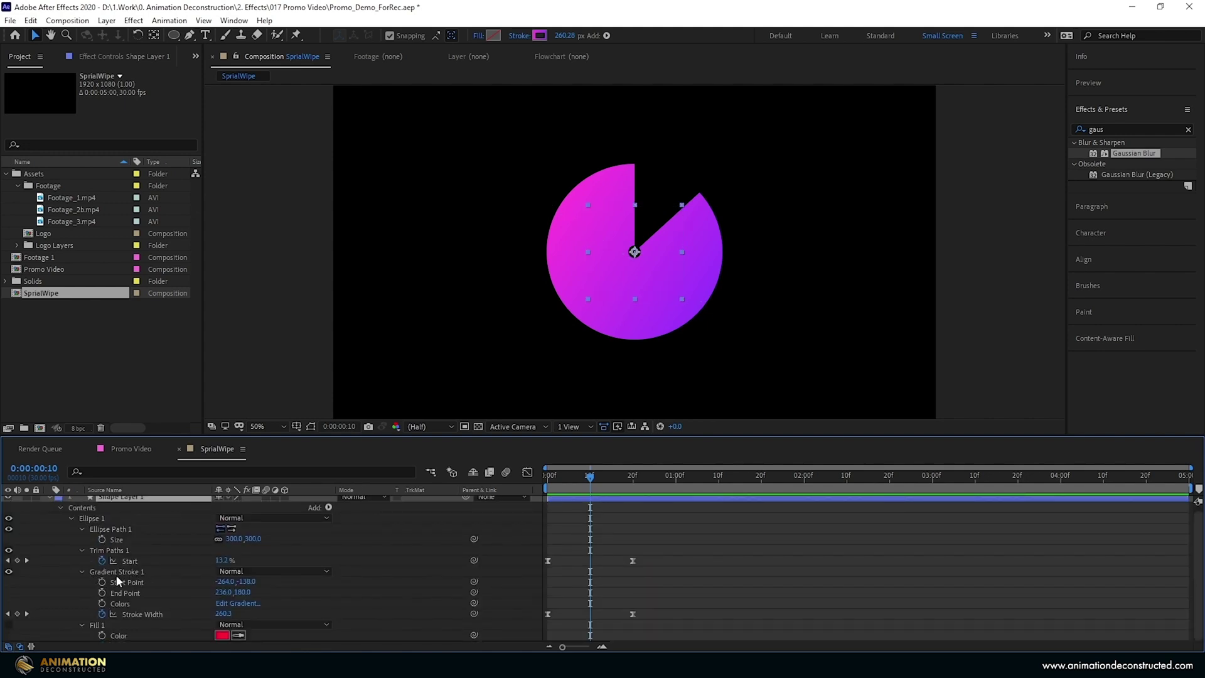
click(82, 571)
click(82, 571)
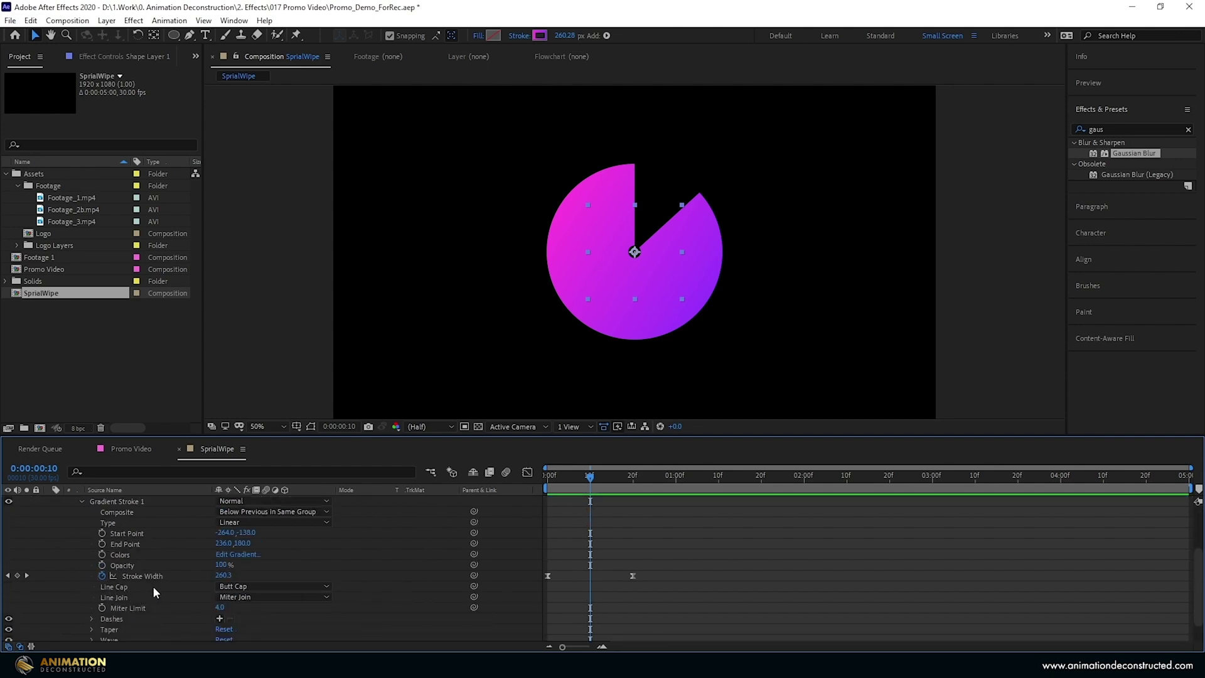
click(250, 586)
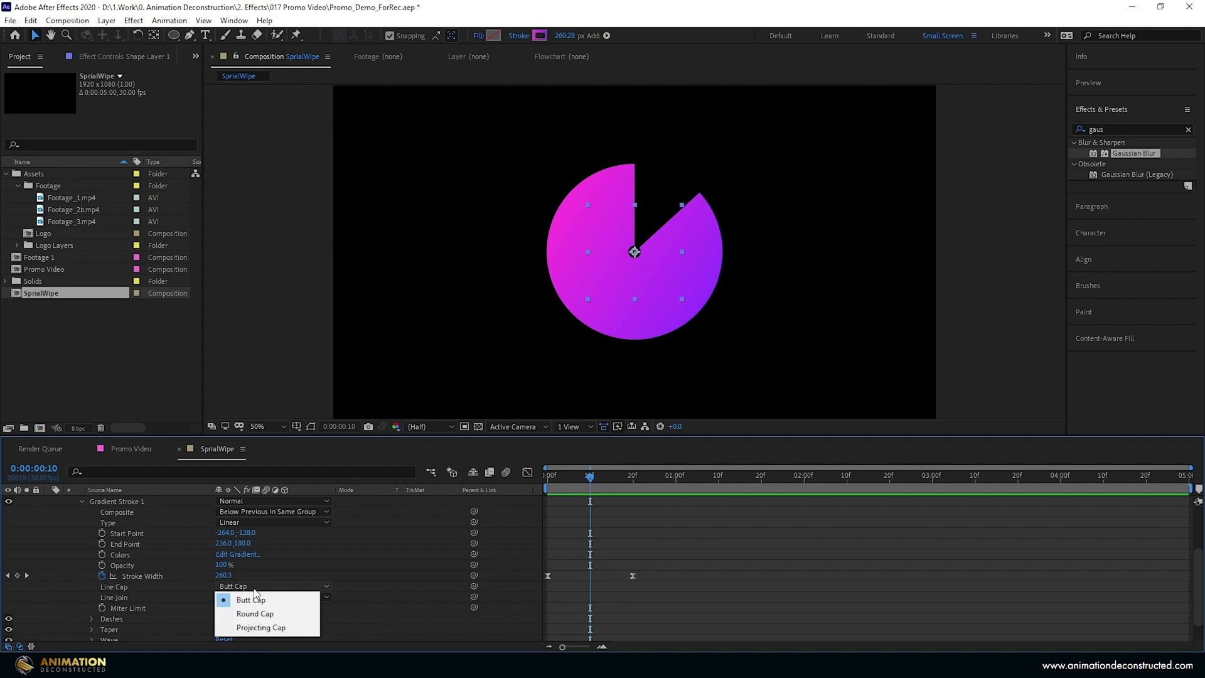
click(255, 613)
drag(590, 476, 616, 475)
key(ctrl+grave)
- Duplicate Shape Layer 1 and shift the copy in time so it starts at frame 5
click(141, 503)
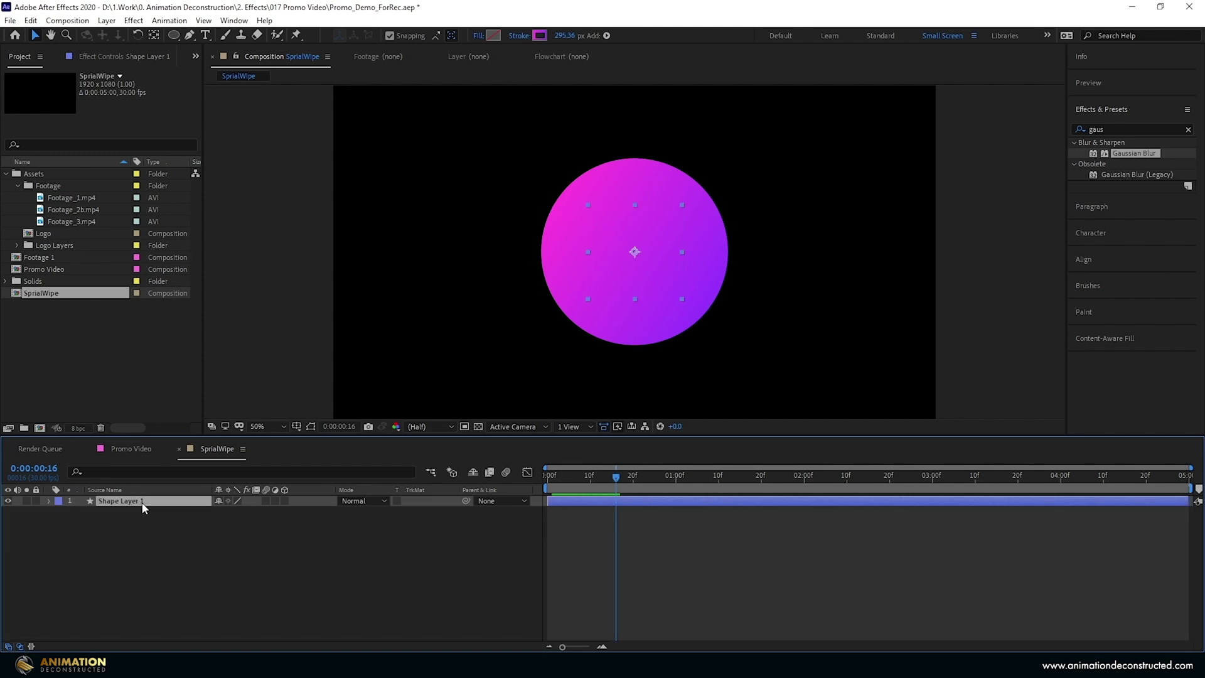
key(ctrl+d)
key(u)
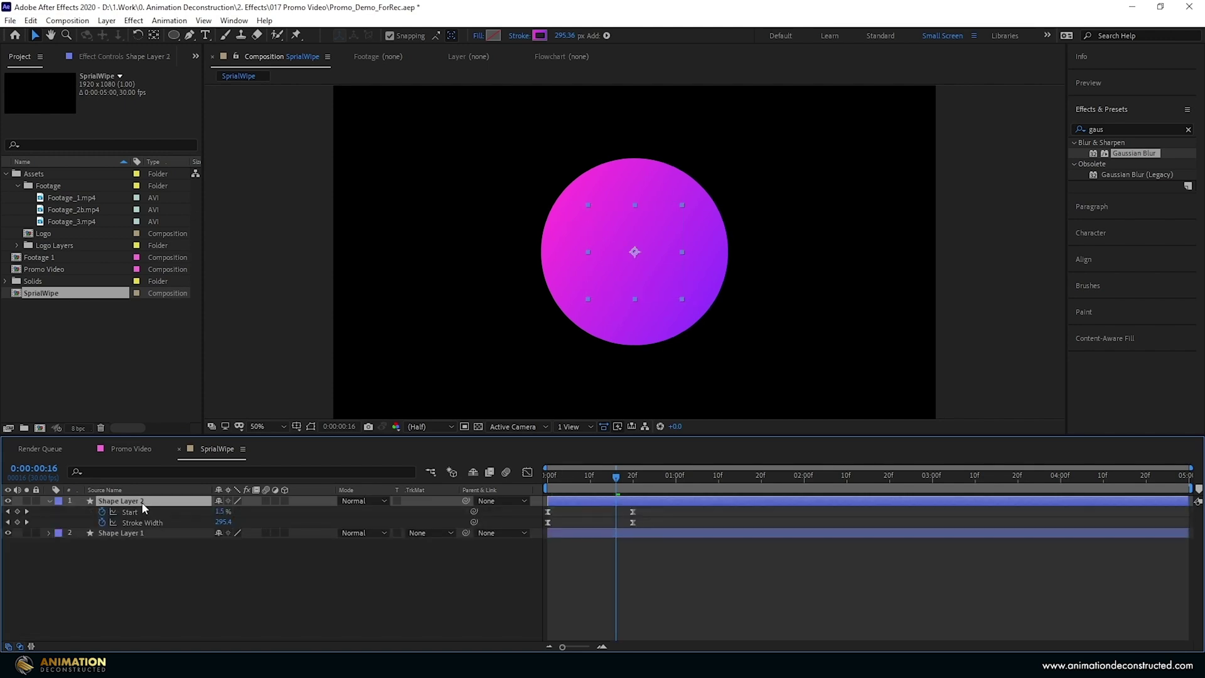
click(569, 477)
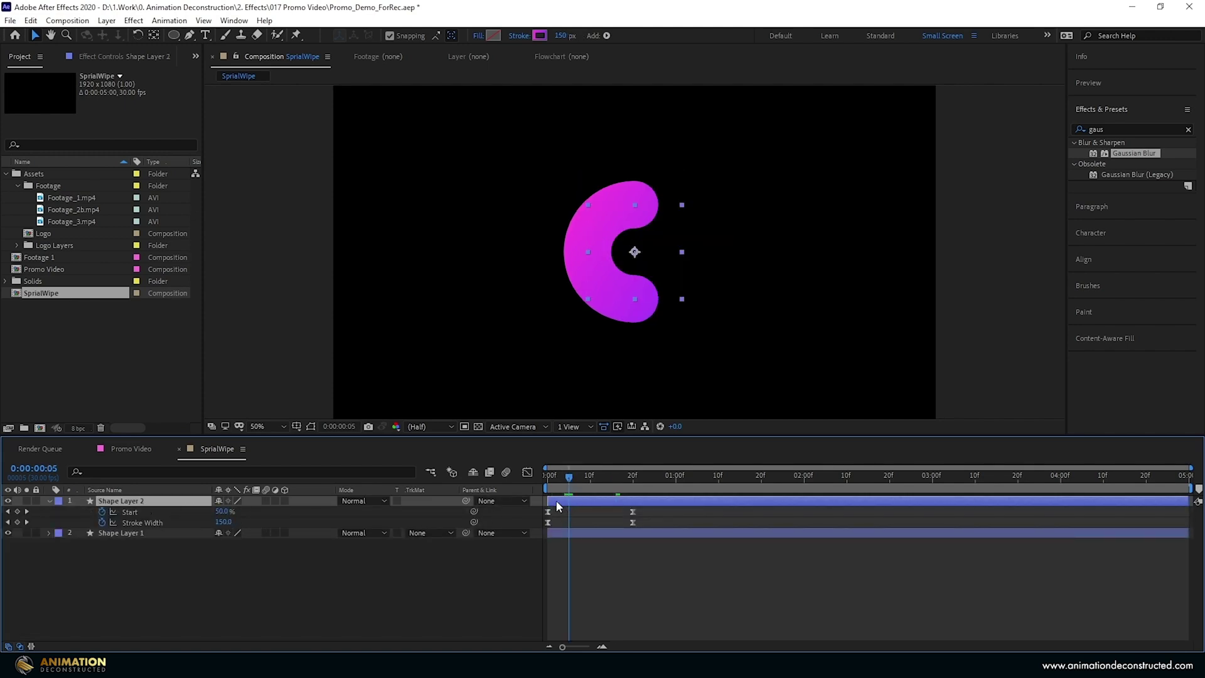
drag(558, 505, 580, 505)
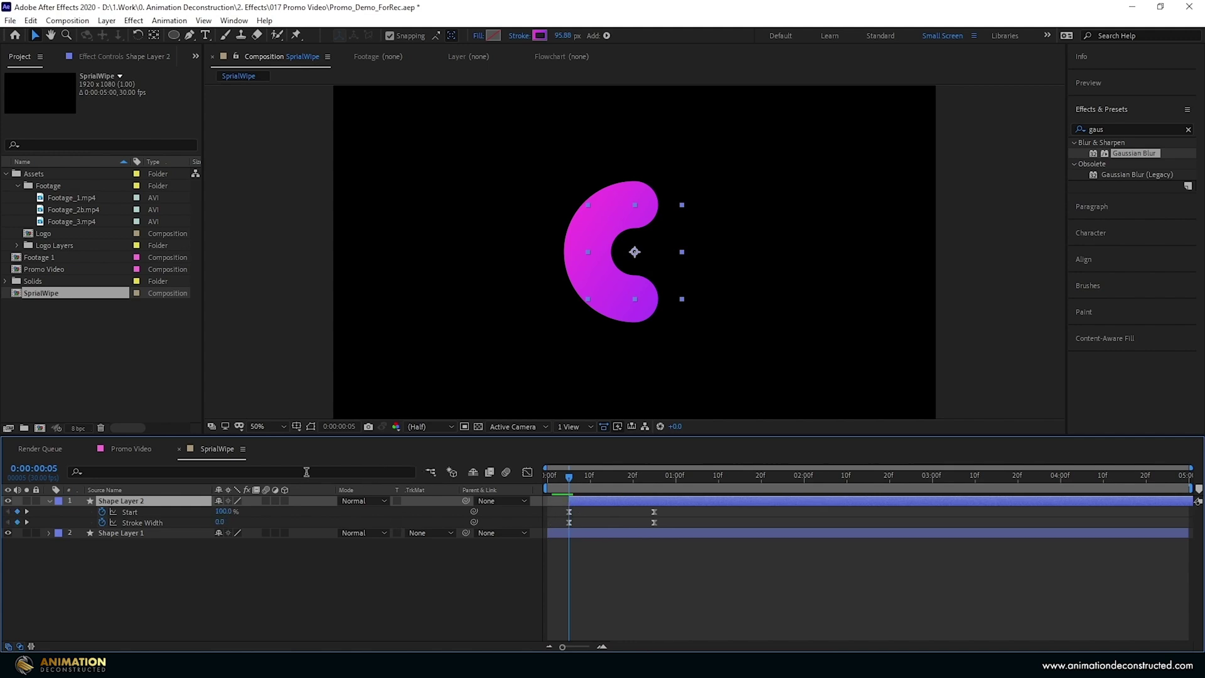
- Set the ellipse path size of Shape Layer 2 to 900 by 900, judging the fit around the inner circle at frame 25
key(u)
key(u)
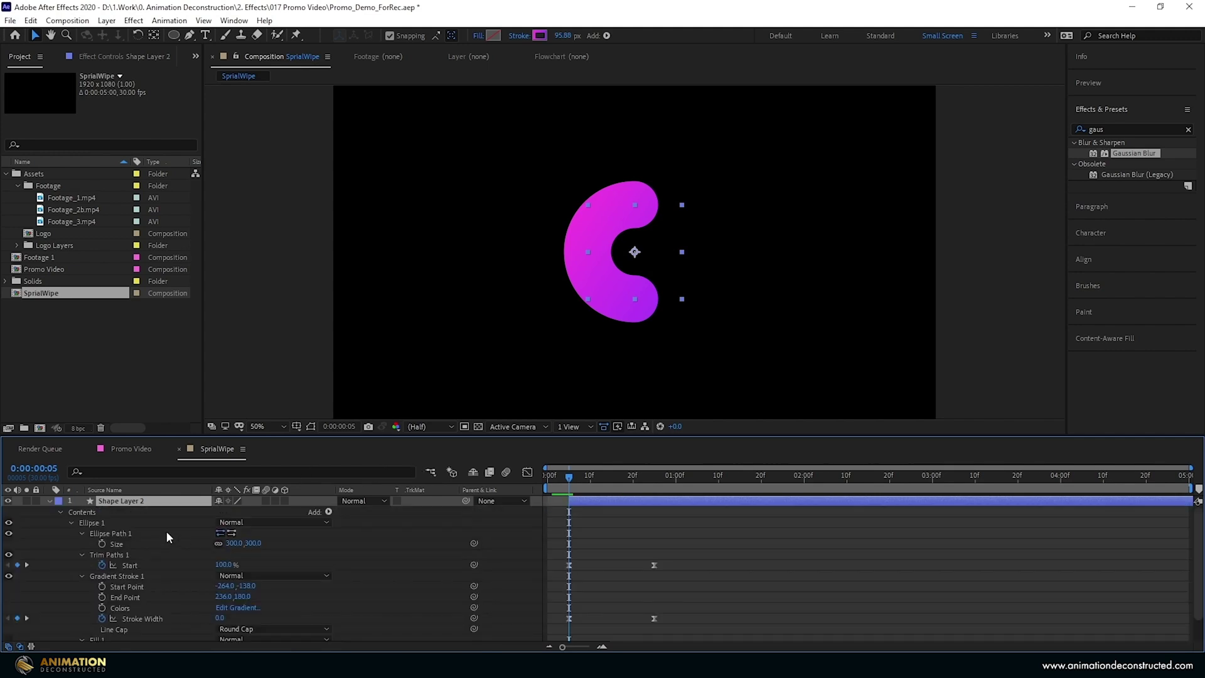
click(257, 544)
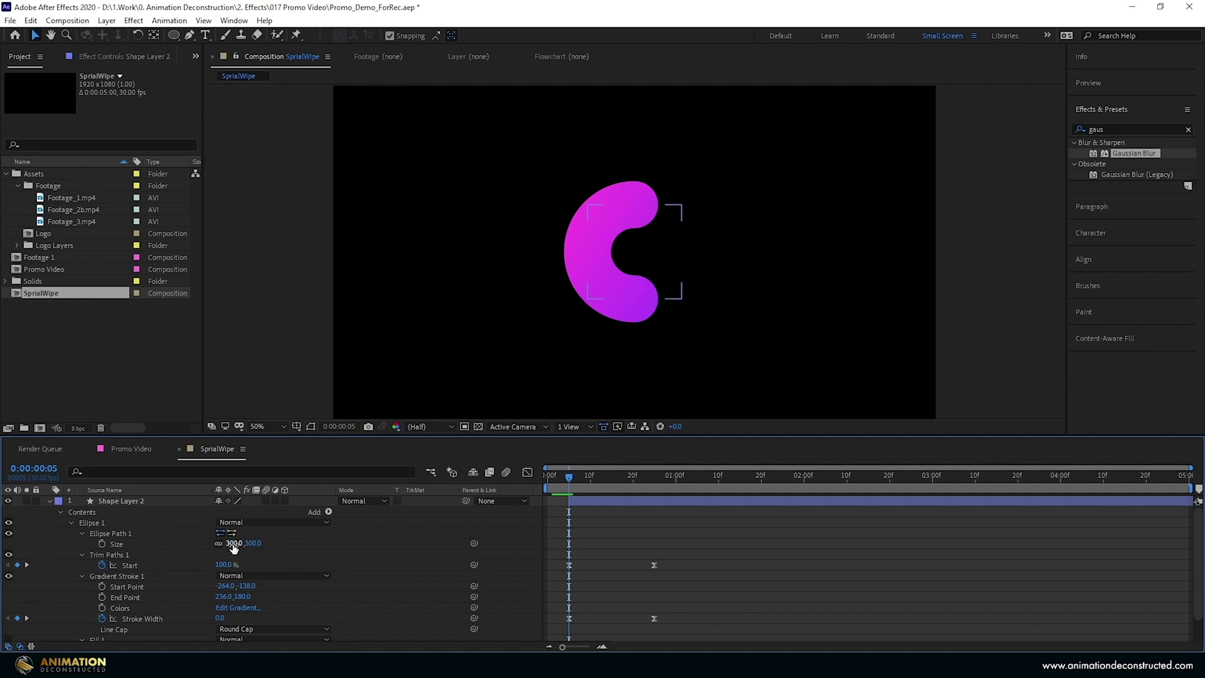
click(581, 247)
click(116, 544)
drag(568, 477, 653, 477)
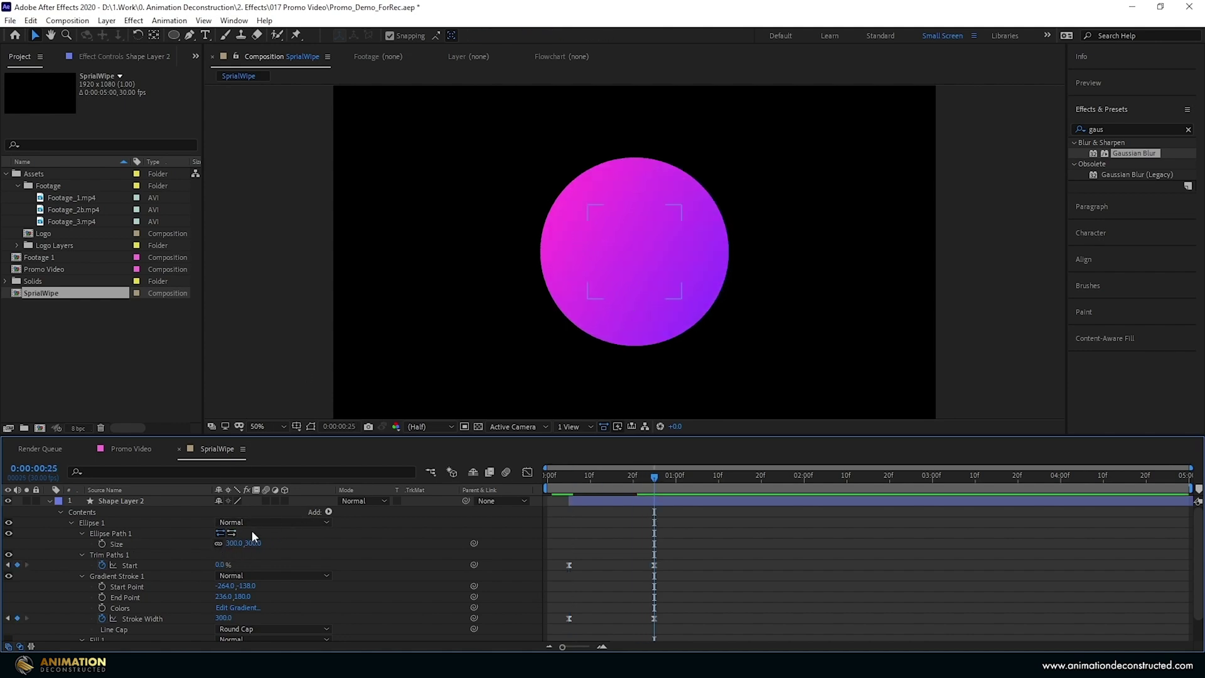
drag(233, 544, 568, 518)
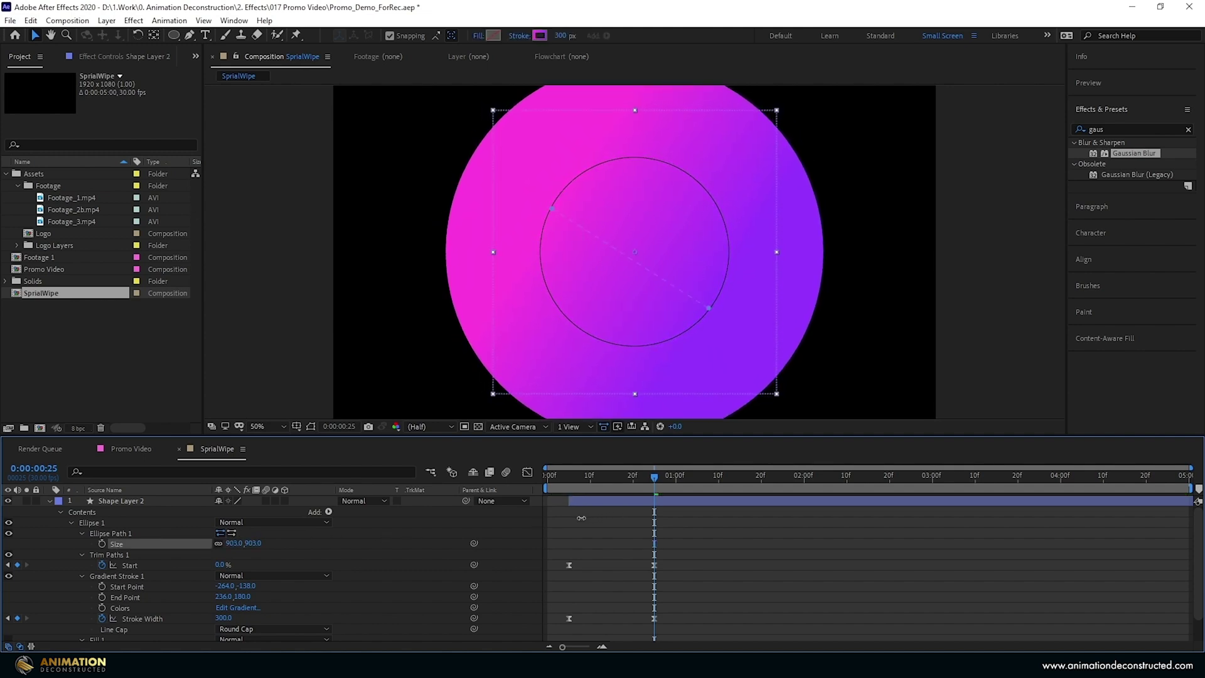
click(234, 544)
text(900)
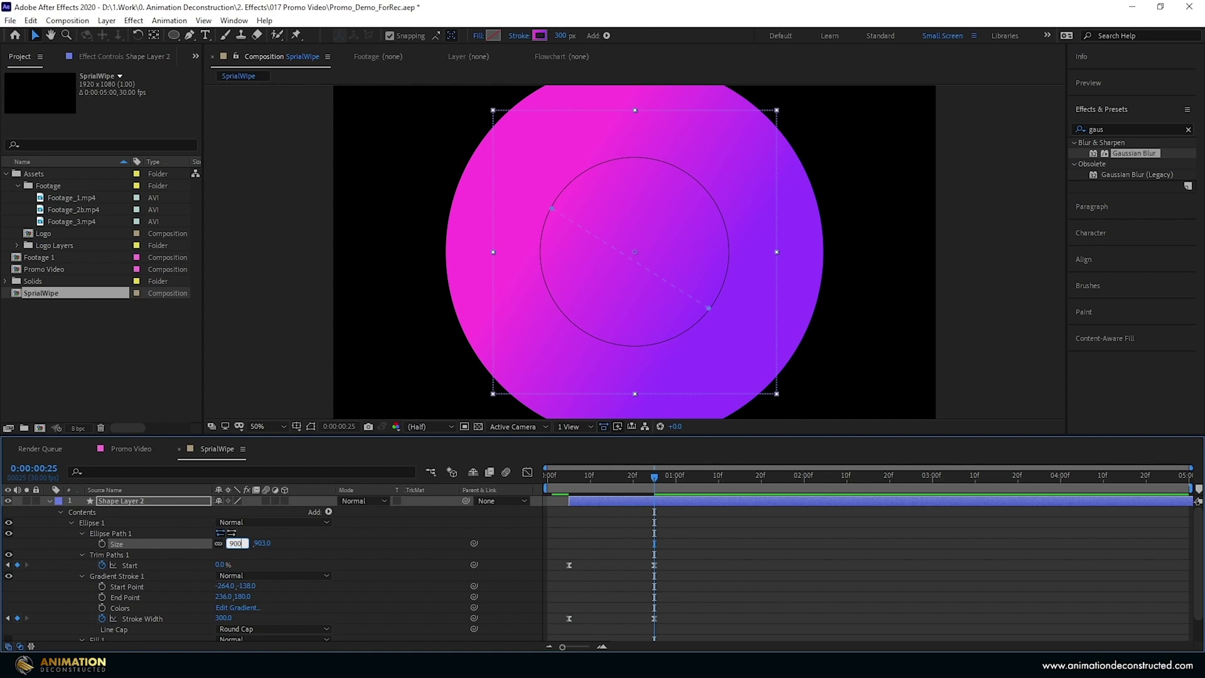
key(Return)
- Set the Stroke Width at frame 25 to 301 on both Shape Layer 2 and Shape Layer 1
key(u)
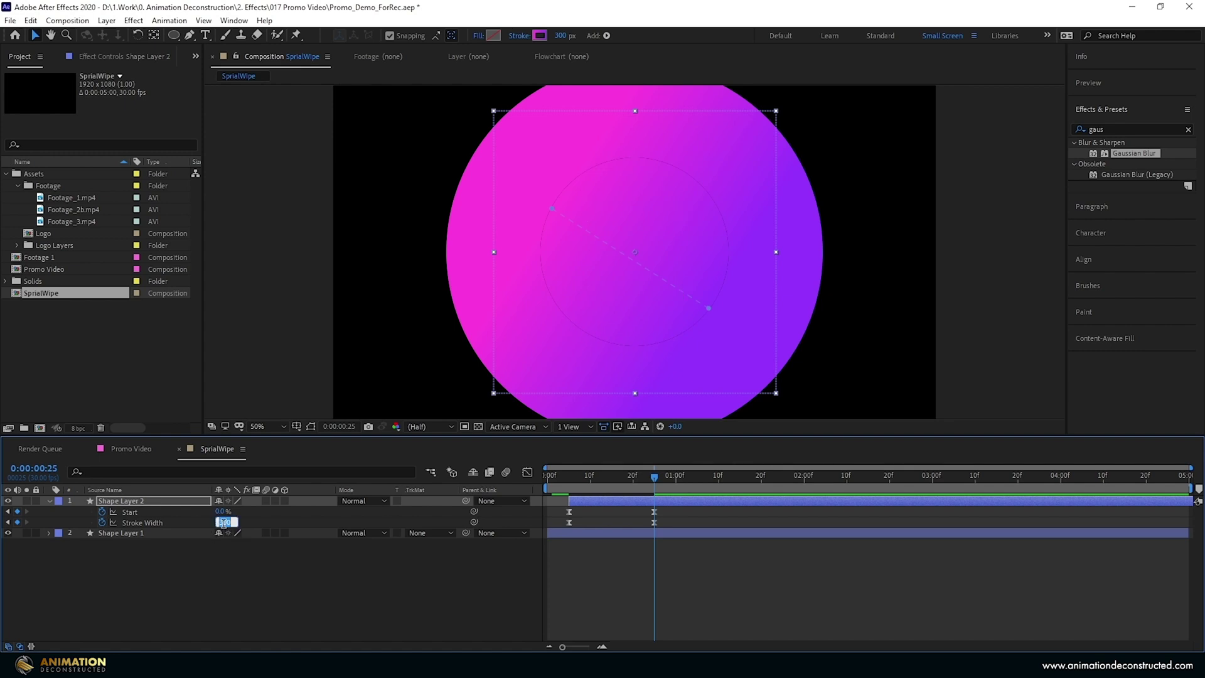
text(301)
key(Return)
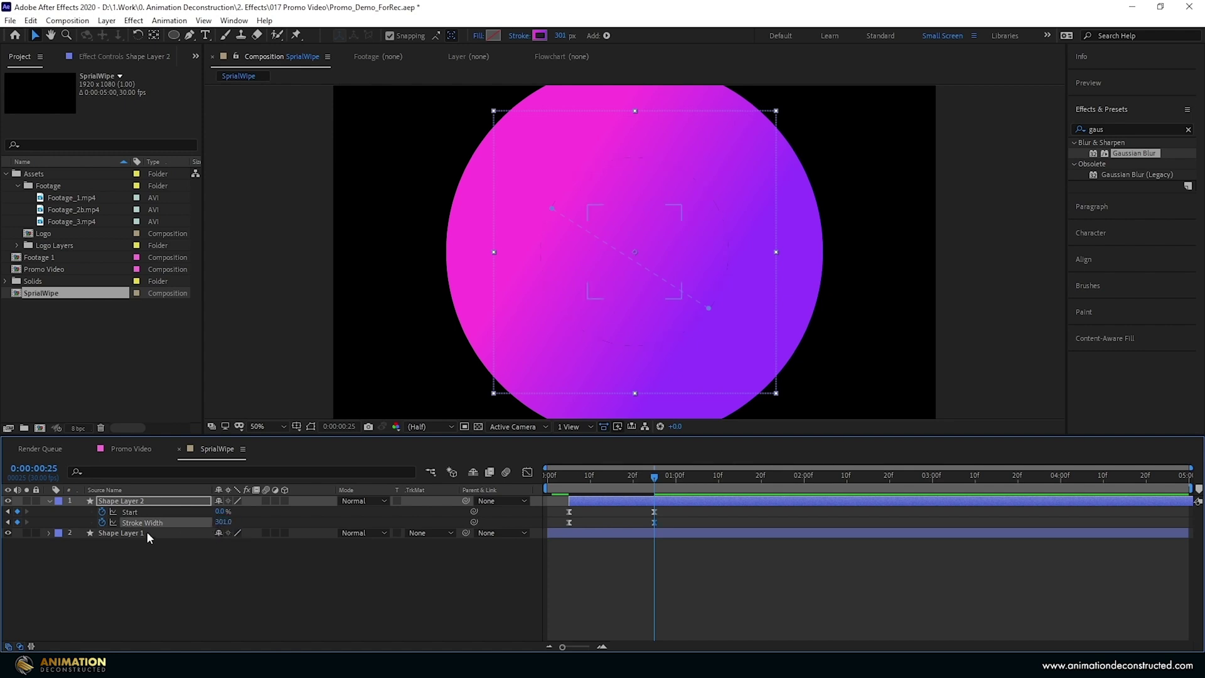
click(147, 533)
key(u)
click(223, 554)
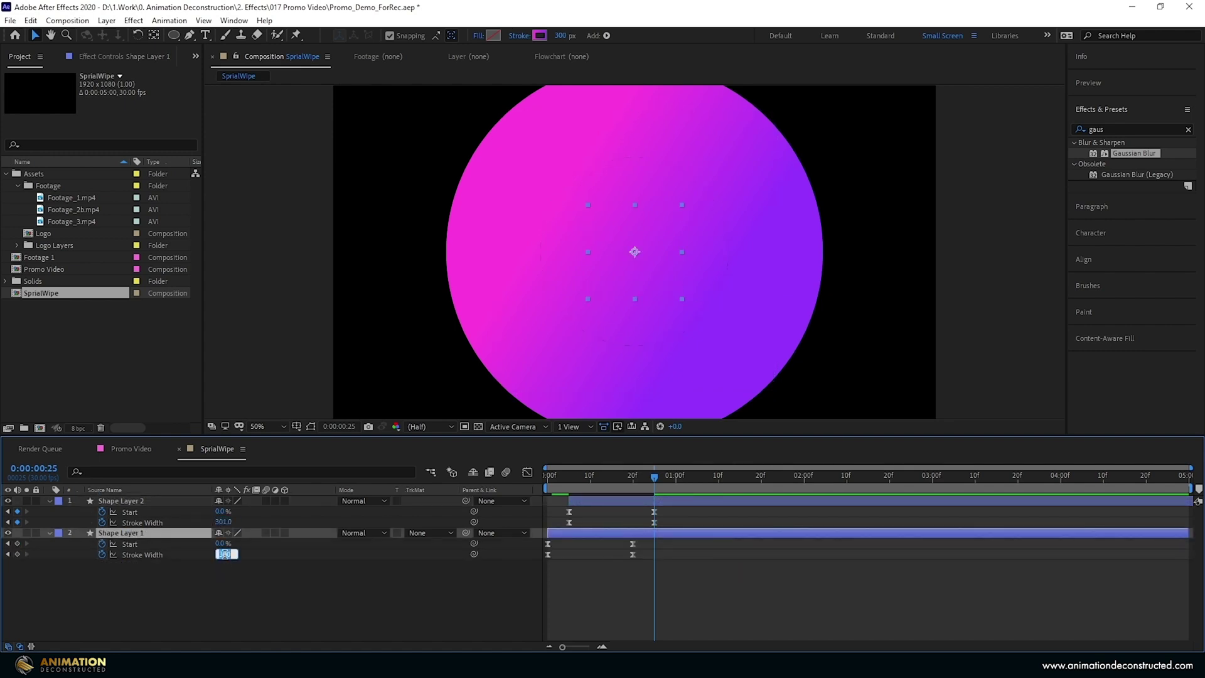
text(301)
key(Return)
key(slash)
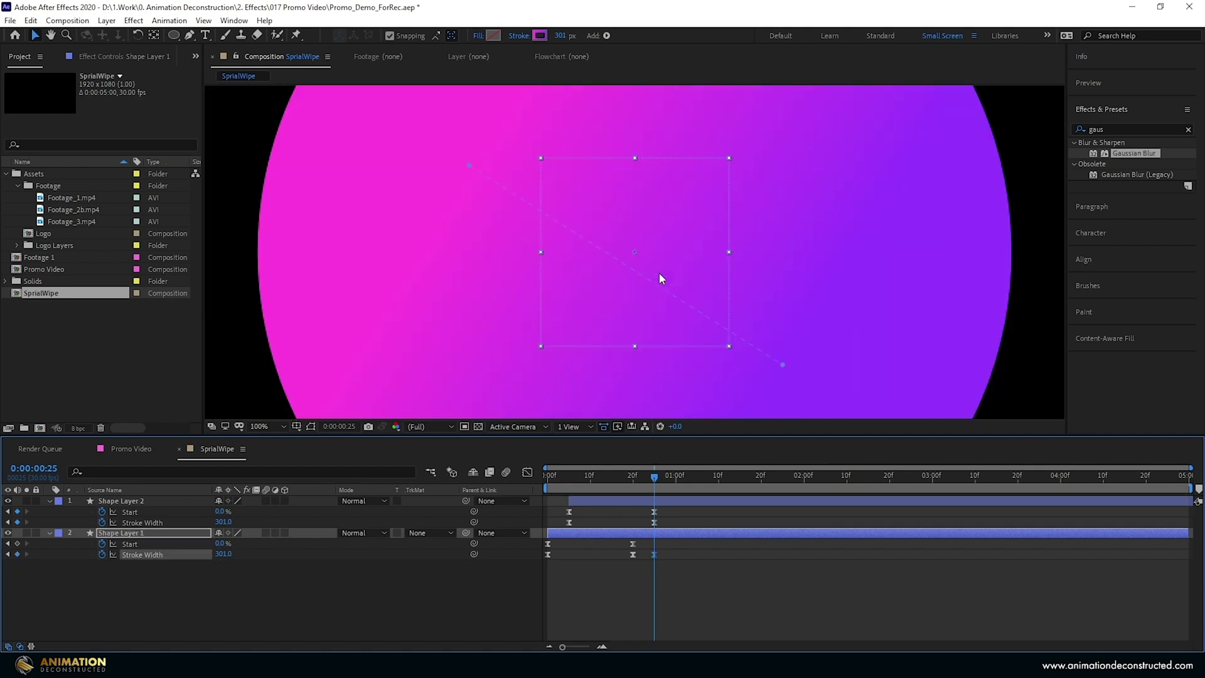
key(comma)
- Reverse the ellipse path direction of Shape Layer 2 and preview the wipe from the first frame
click(148, 501)
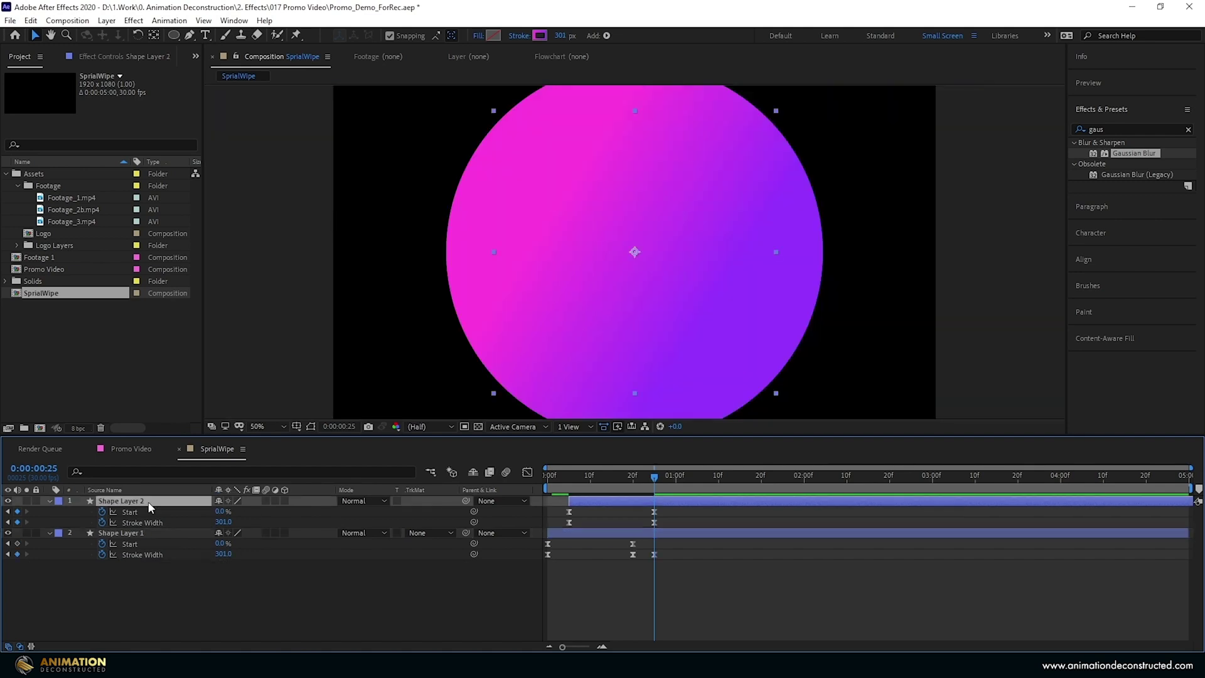
key(u)
key(u)
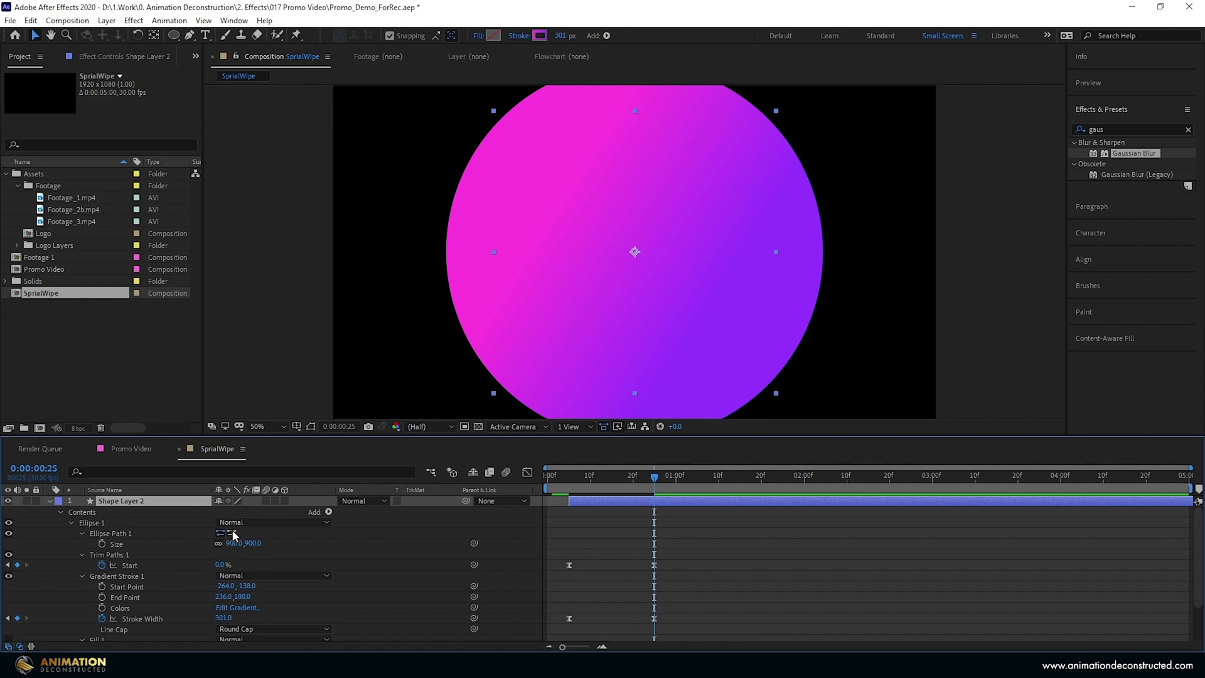
mouse_move(546, 477)
mouse_down()
mouse_move(536, 481)
mouse_move(640, 496)
mouse_up()
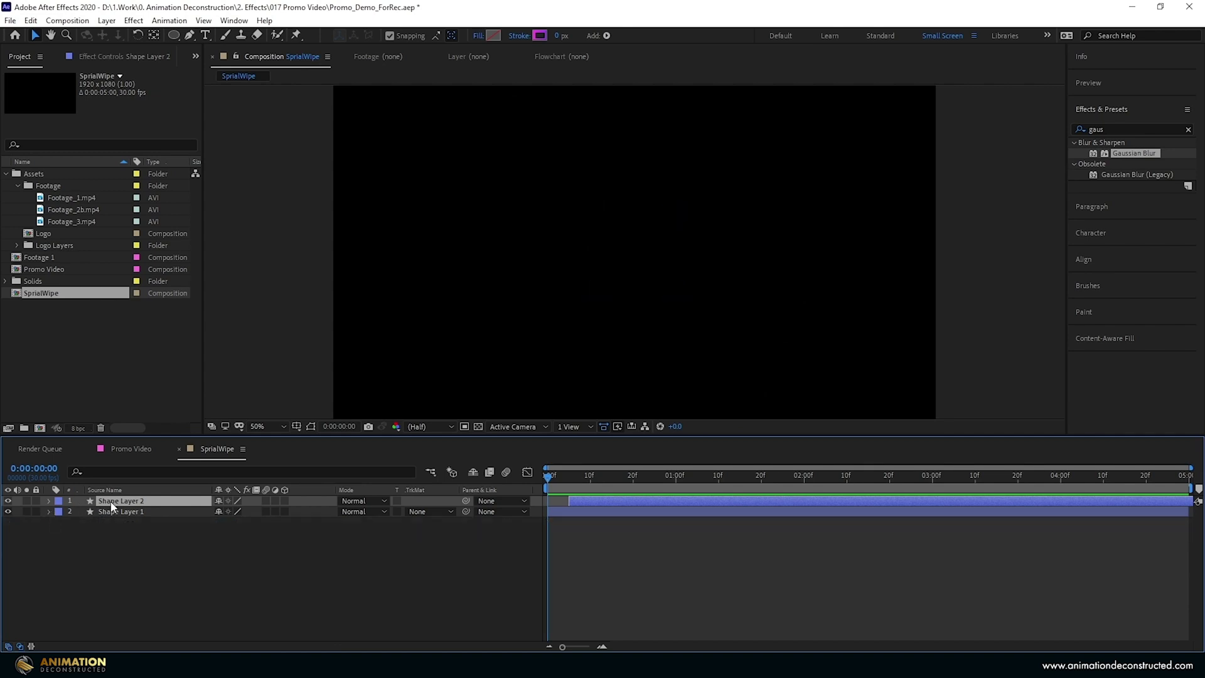
- Duplicate Shape Layer 2 and shift the copy in time so it starts at frame 9
key(ctrl+d)
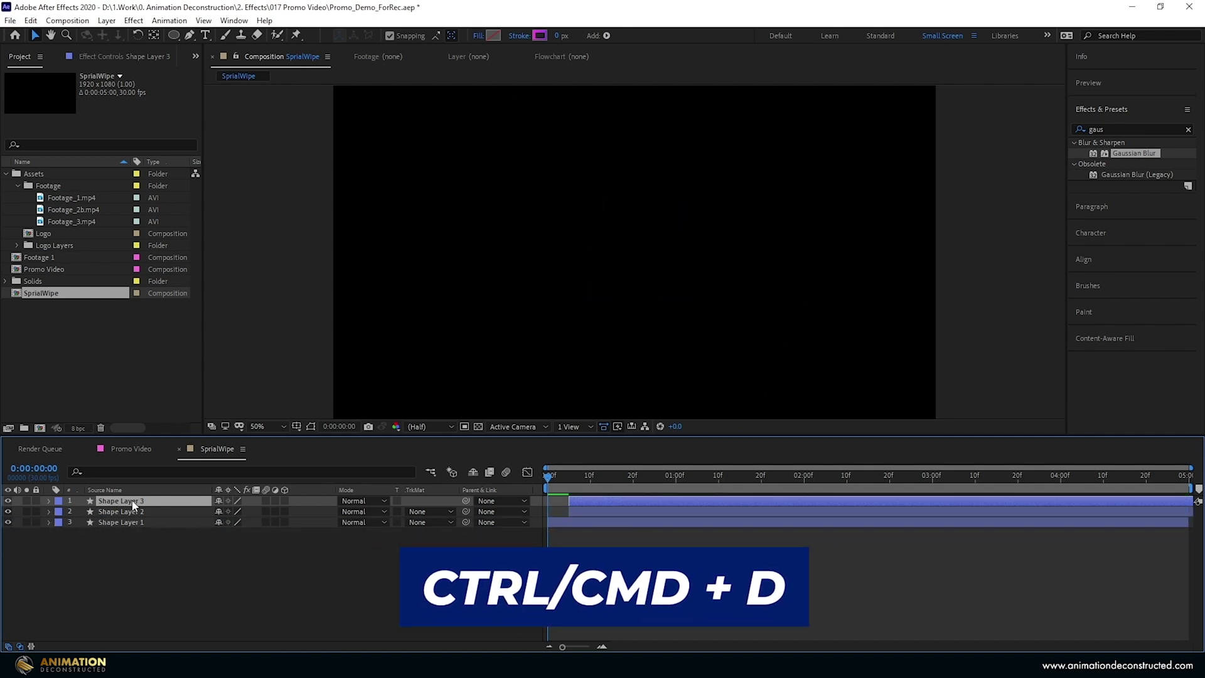
drag(548, 477, 589, 496)
key(bracketleft)
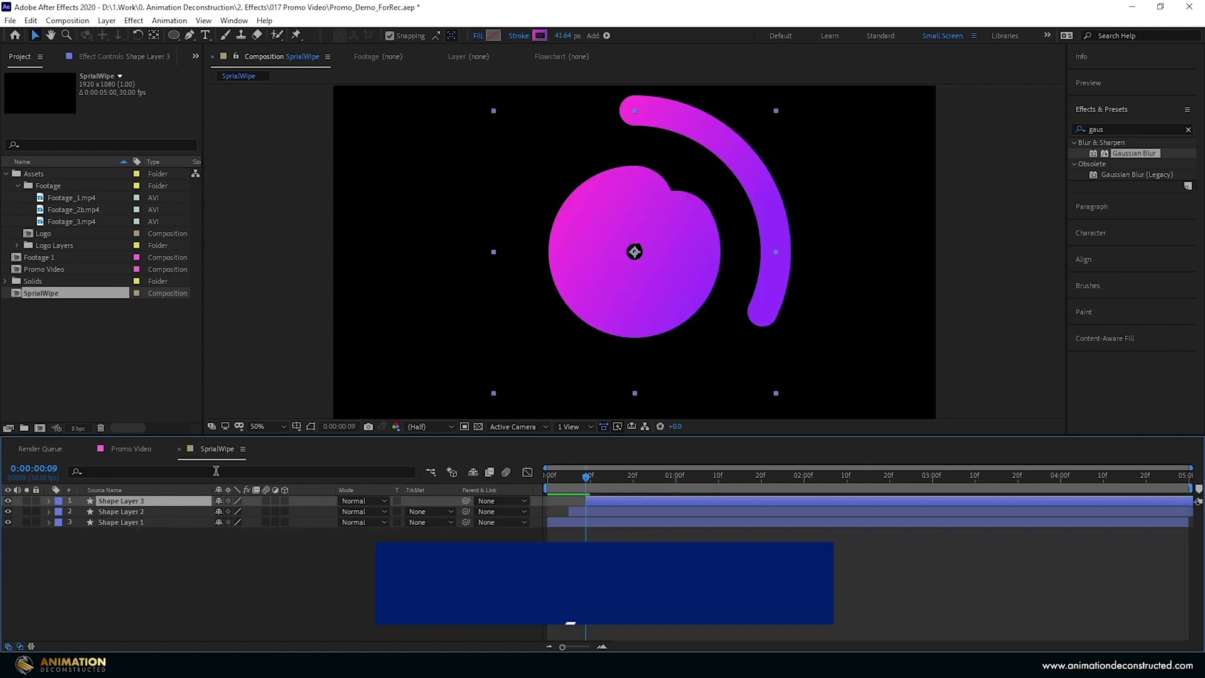
- Set Shape Layer 3's ellipse size to 1500 by 1500 and turn its reversed path direction off
key(u)
key(u)
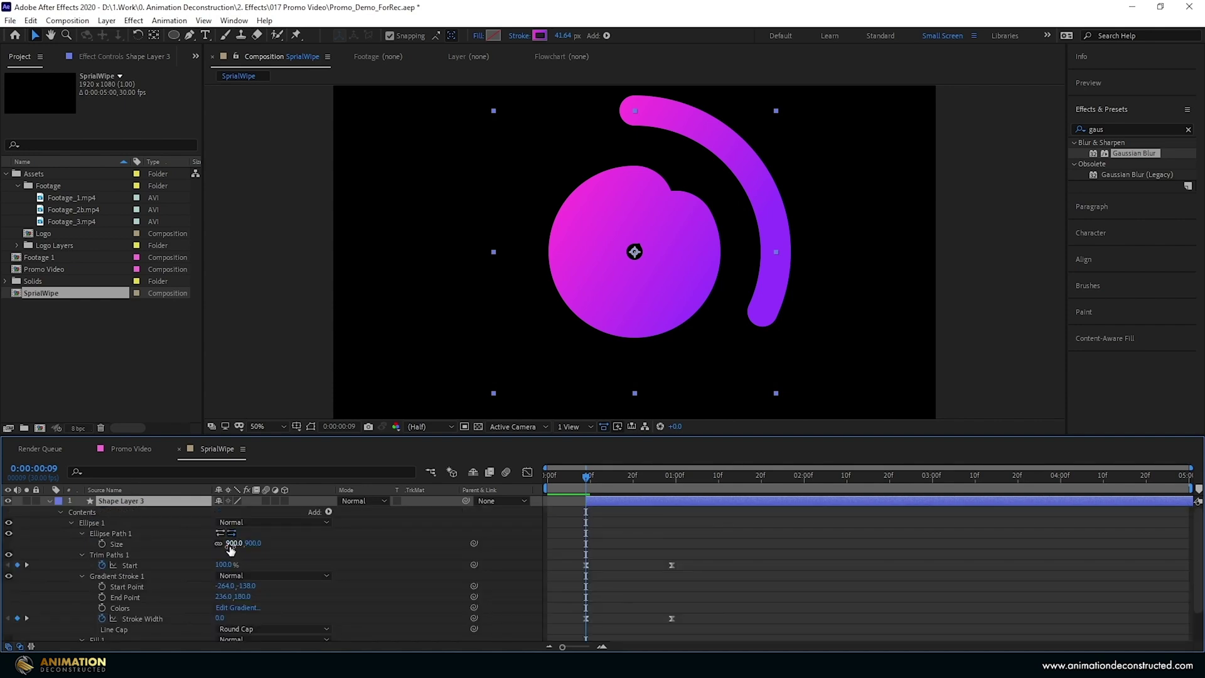
click(235, 543)
text(0)
key(Return)
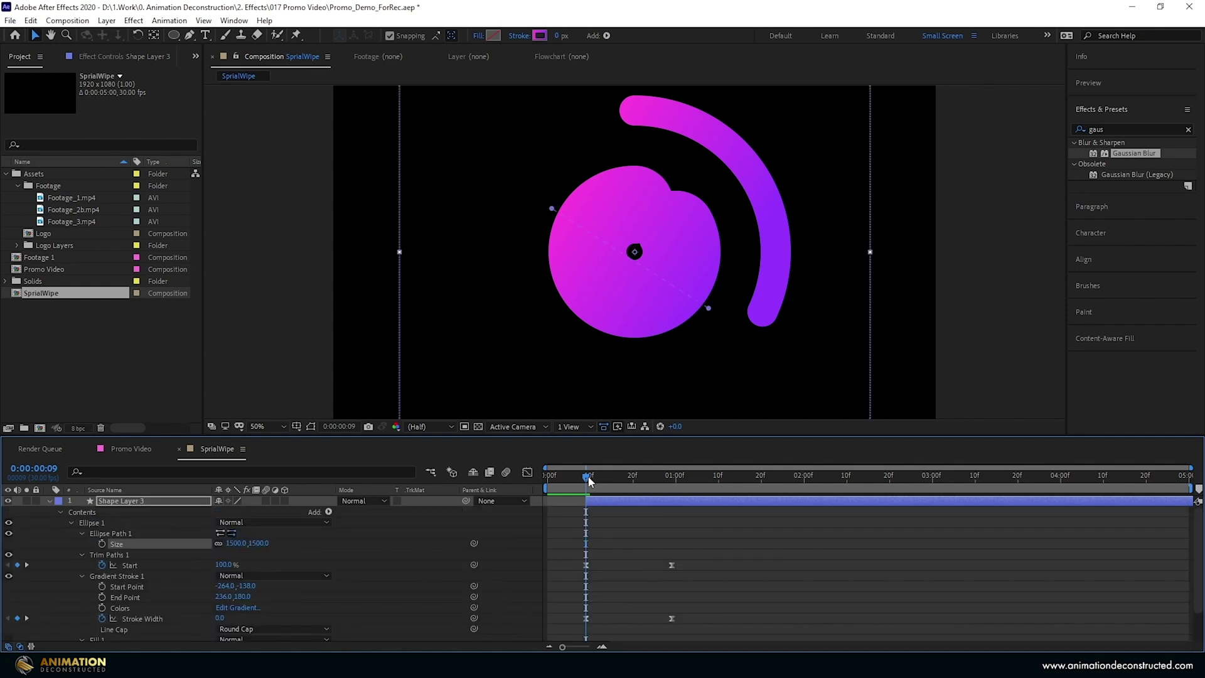
drag(587, 477, 625, 477)
click(221, 533)
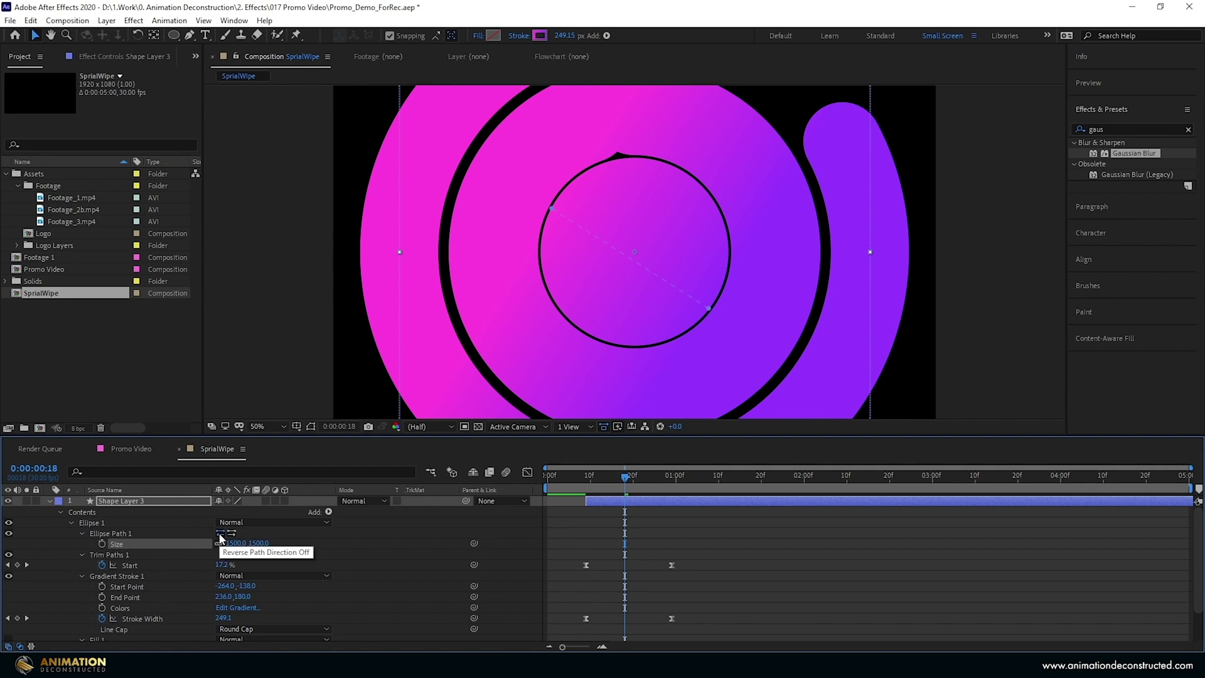
click(49, 501)
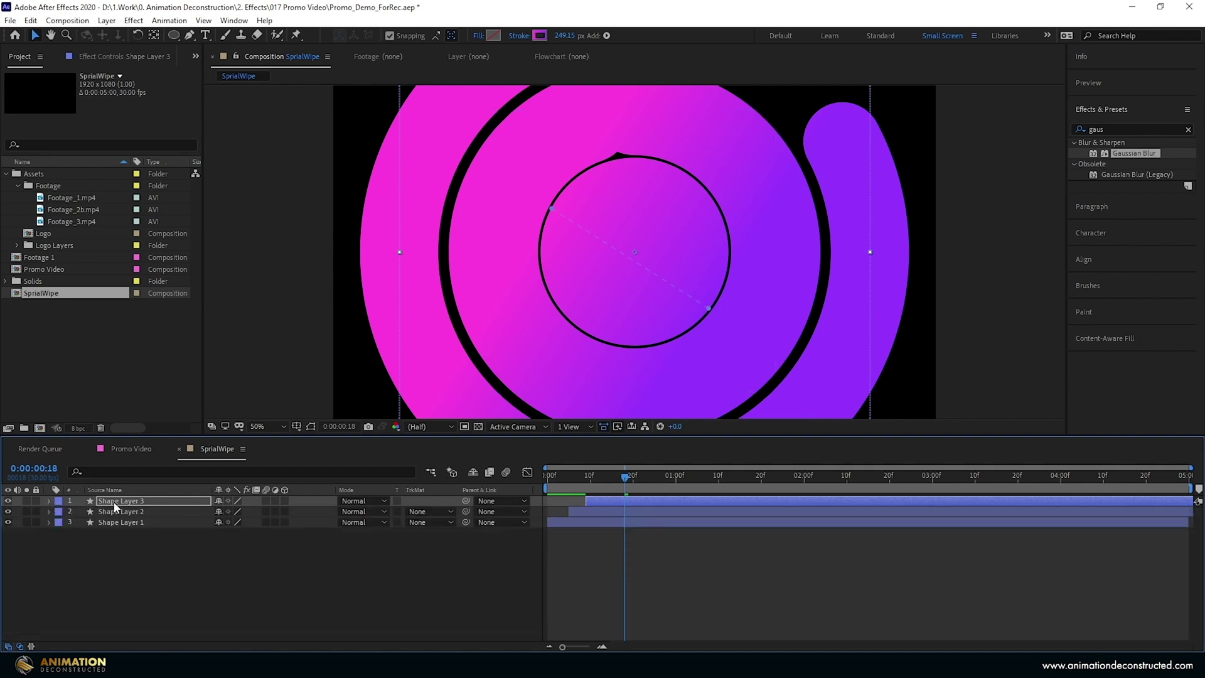
- Duplicate Shape Layer 3 and shift the copy in time so it starts at frame 11
key(ctrl+d)
drag(625, 477, 598, 486)
click(599, 500)
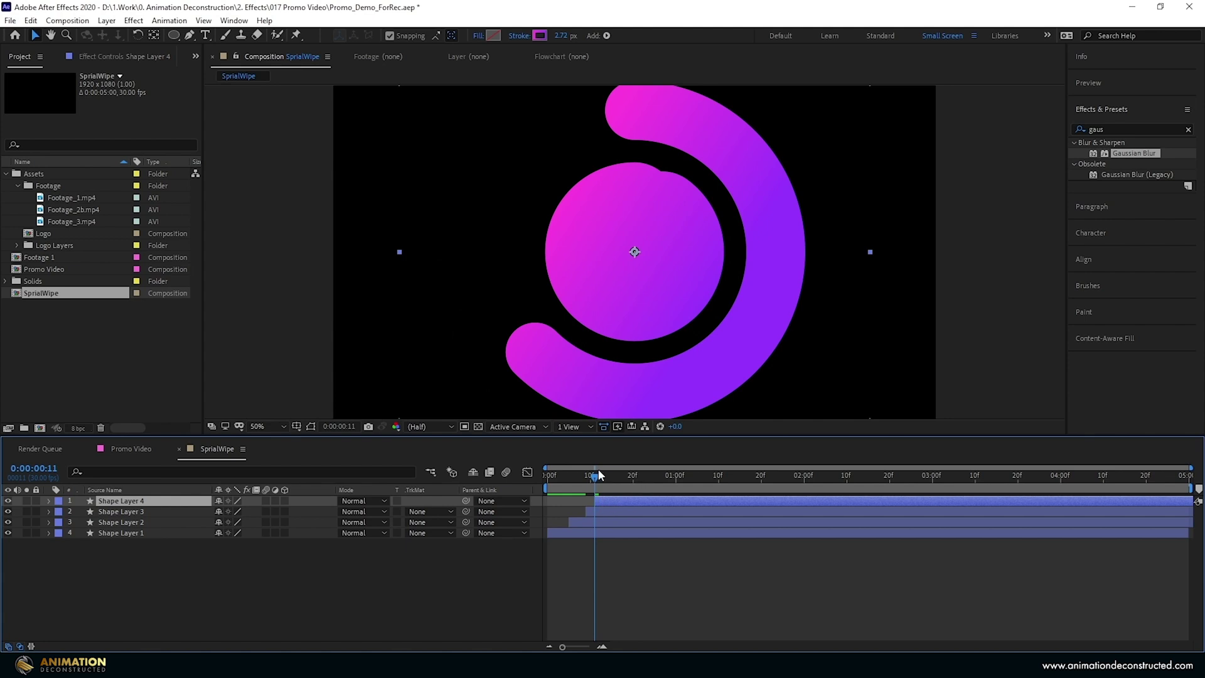
- Set the ellipse path size of Shape Layer 4 to 2100 by 2100
key(u)
key(u)
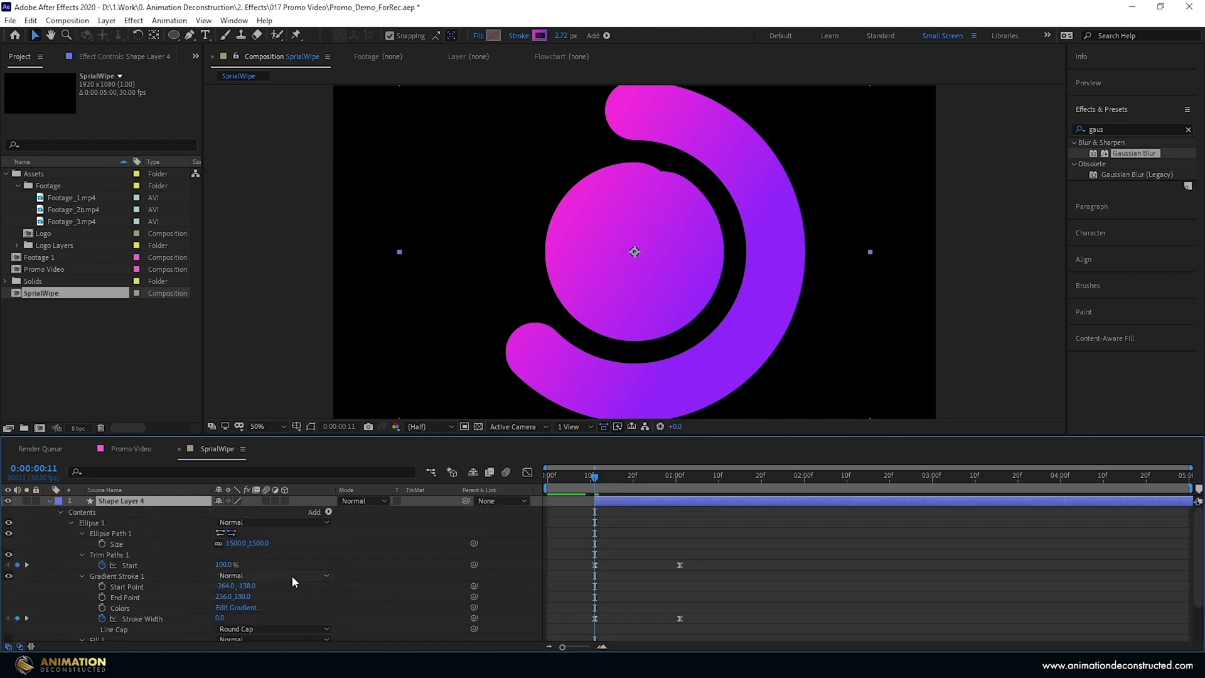
click(236, 544)
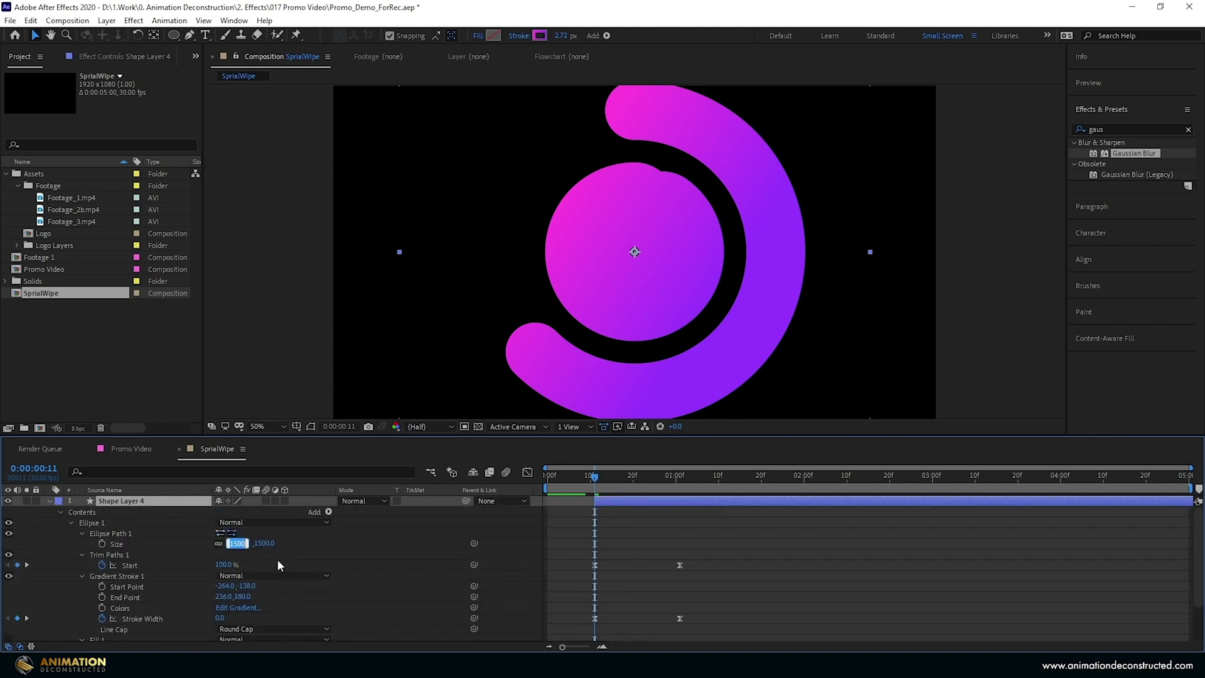
text(2100)
key(Return)
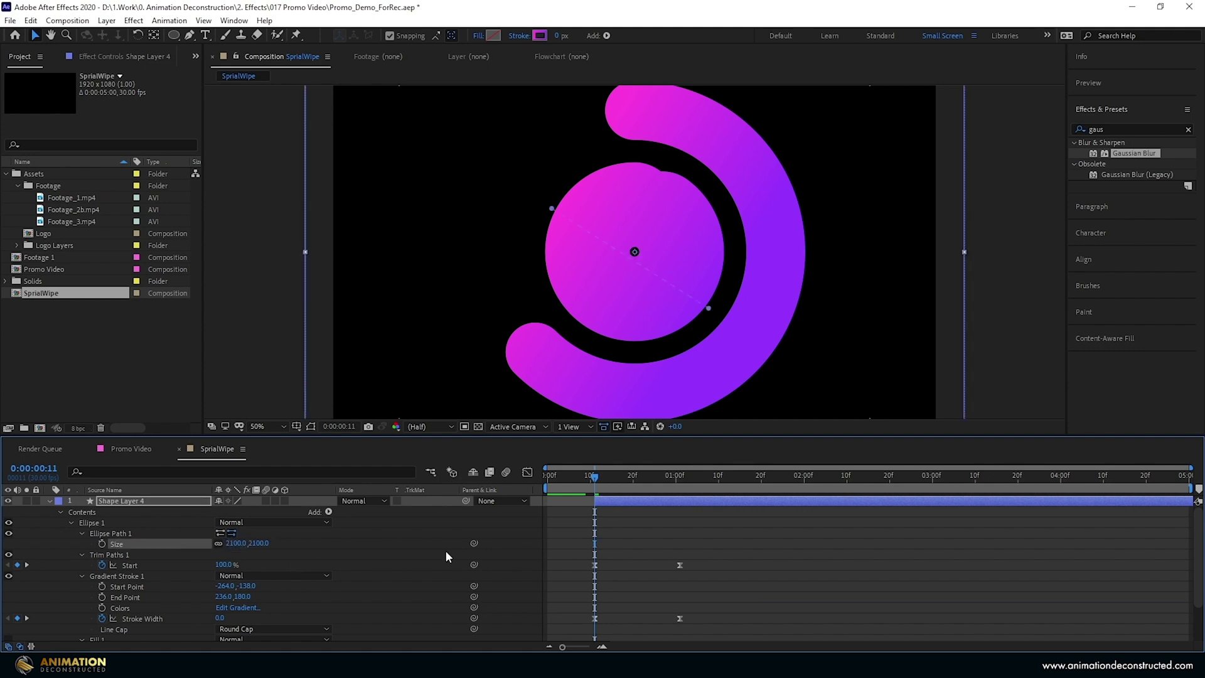
- Play the ring animation from the first frame with the whole composition fitted in the viewer
mouse_move(601, 476)
mouse_down()
mouse_move(693, 474)
mouse_move(586, 477)
mouse_up()
click(267, 426)
click(264, 204)
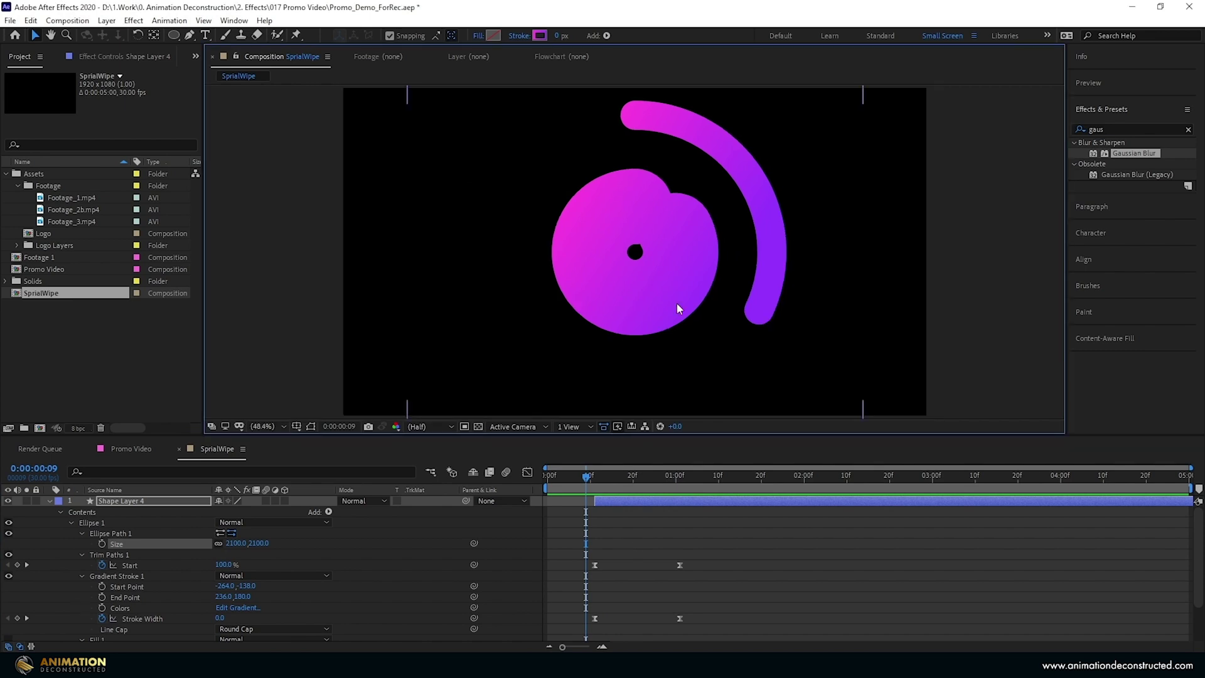
key(Home)
key(space)
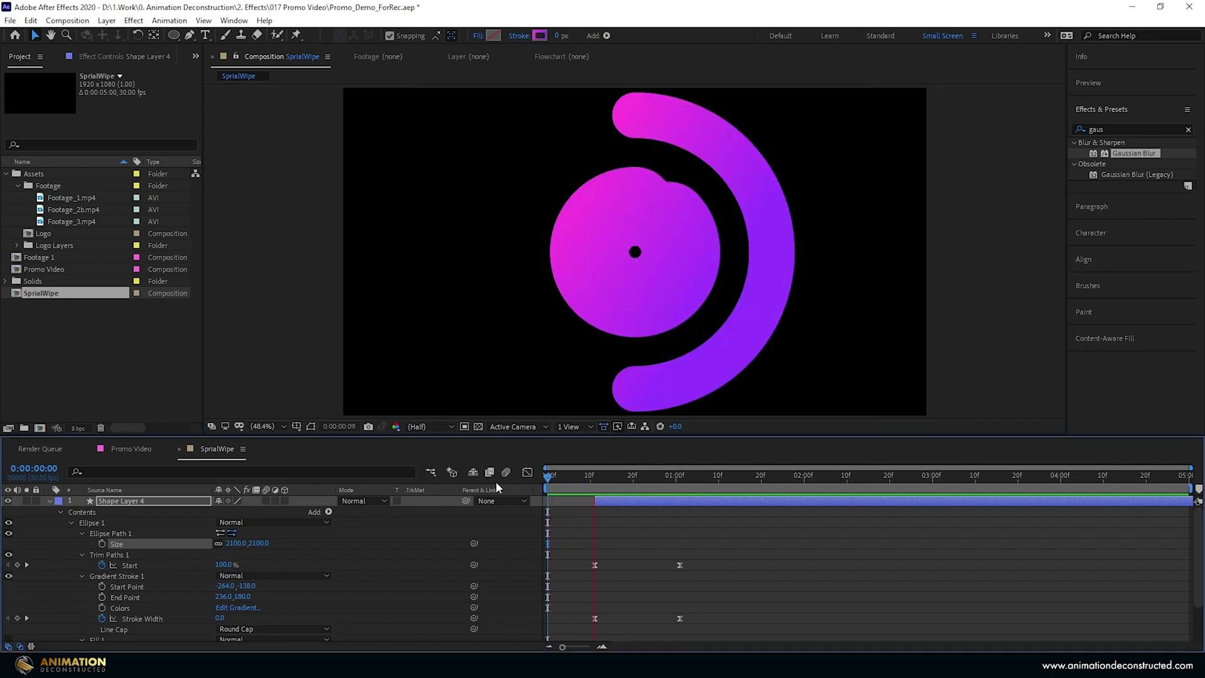
- At 0:00:01:07, stretch Shape Layer 4's stroke gradient from the composition's upper-left corner to its lower-right corner
drag(622, 477, 706, 499)
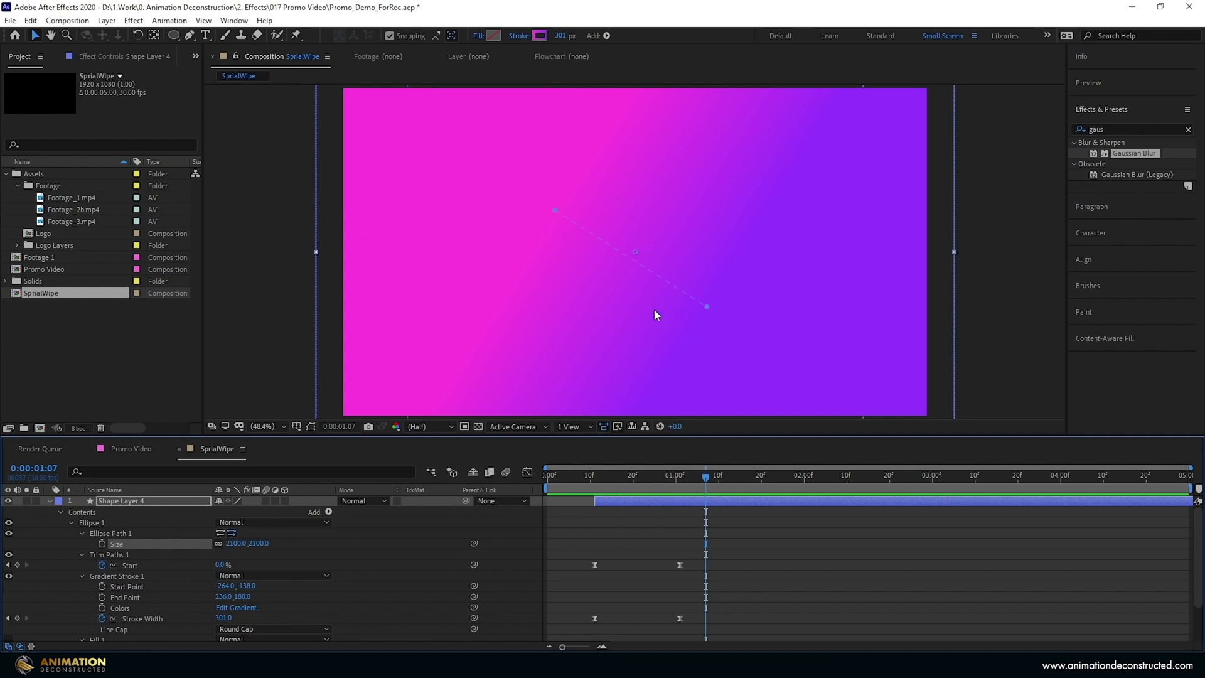
key(u)
key(comma)
key(comma)
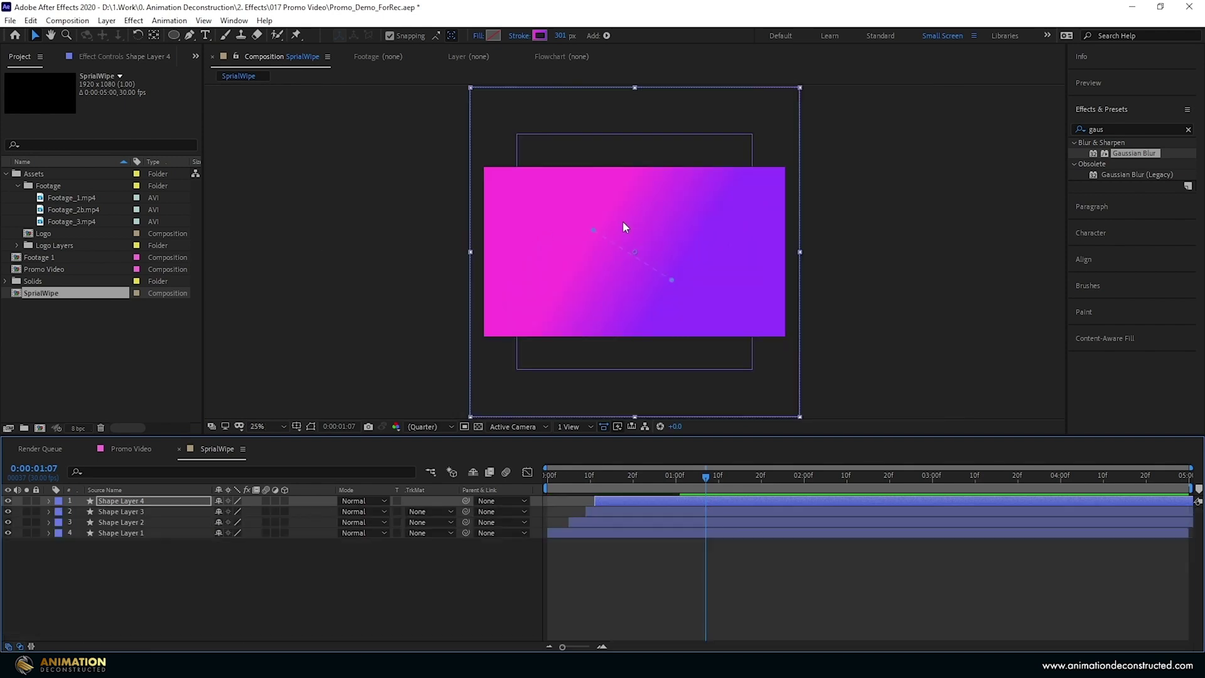
drag(589, 231, 484, 168)
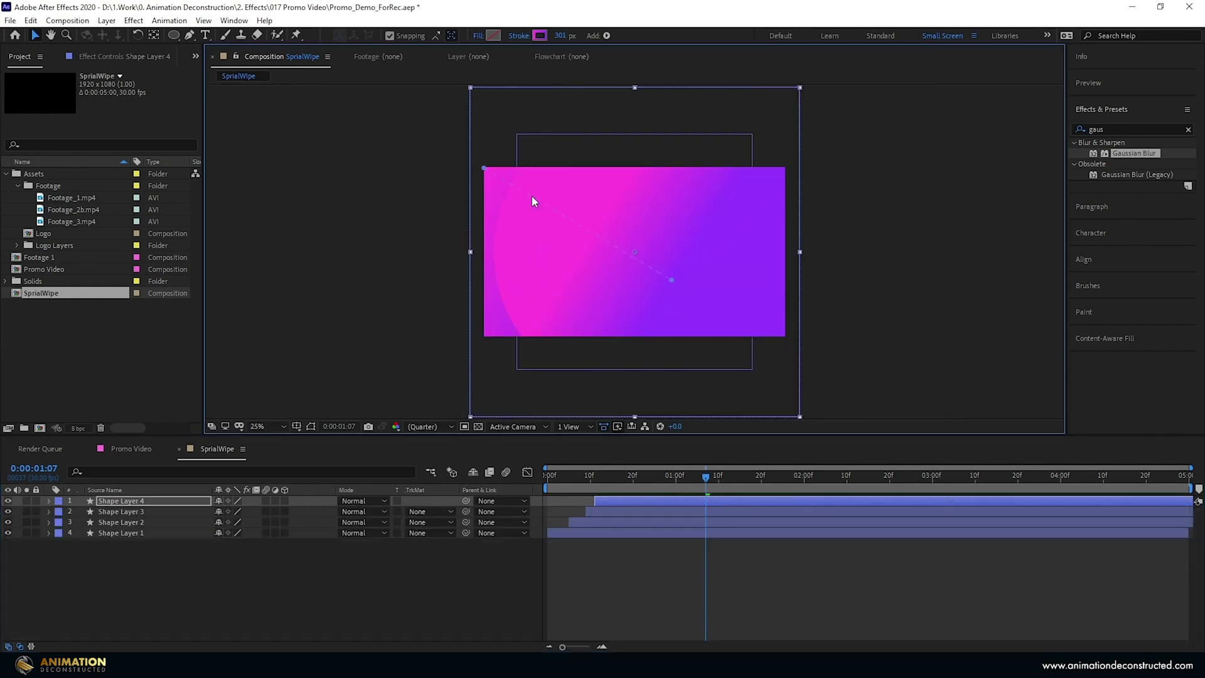
drag(671, 280, 784, 336)
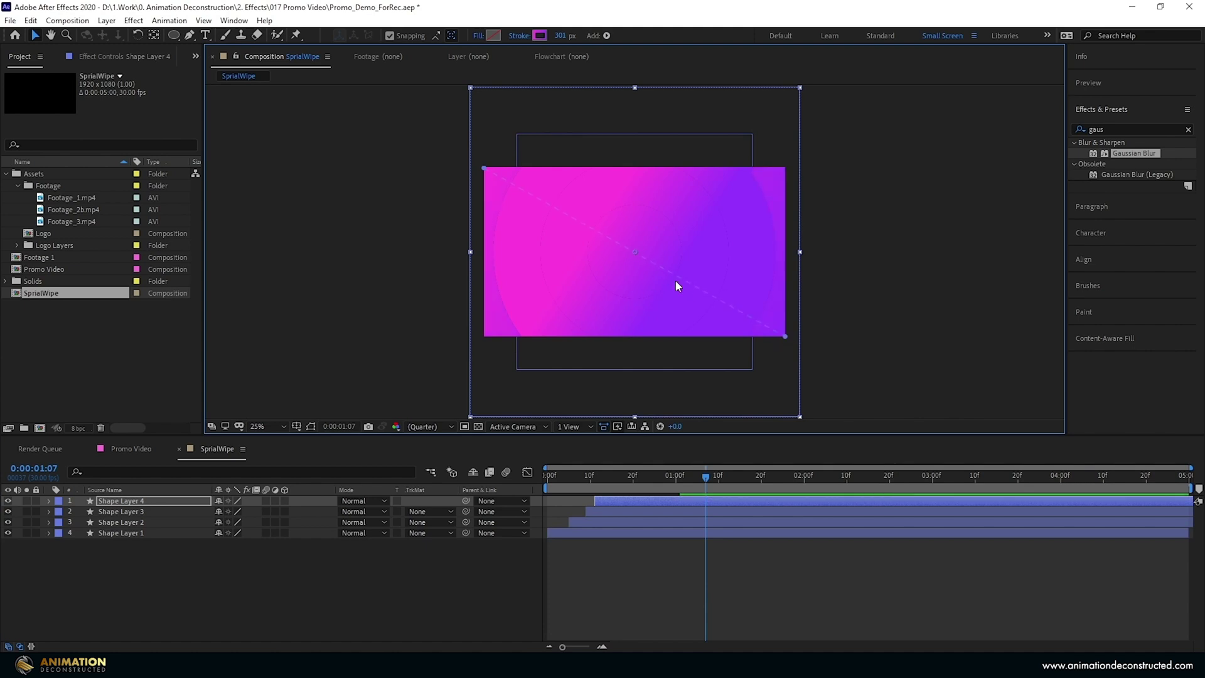
- Spread the stroke gradients of Shape Layer 3 and Shape Layer 2 outward along the same diagonal, giving Shape Layer 2 the shorter span
click(123, 514)
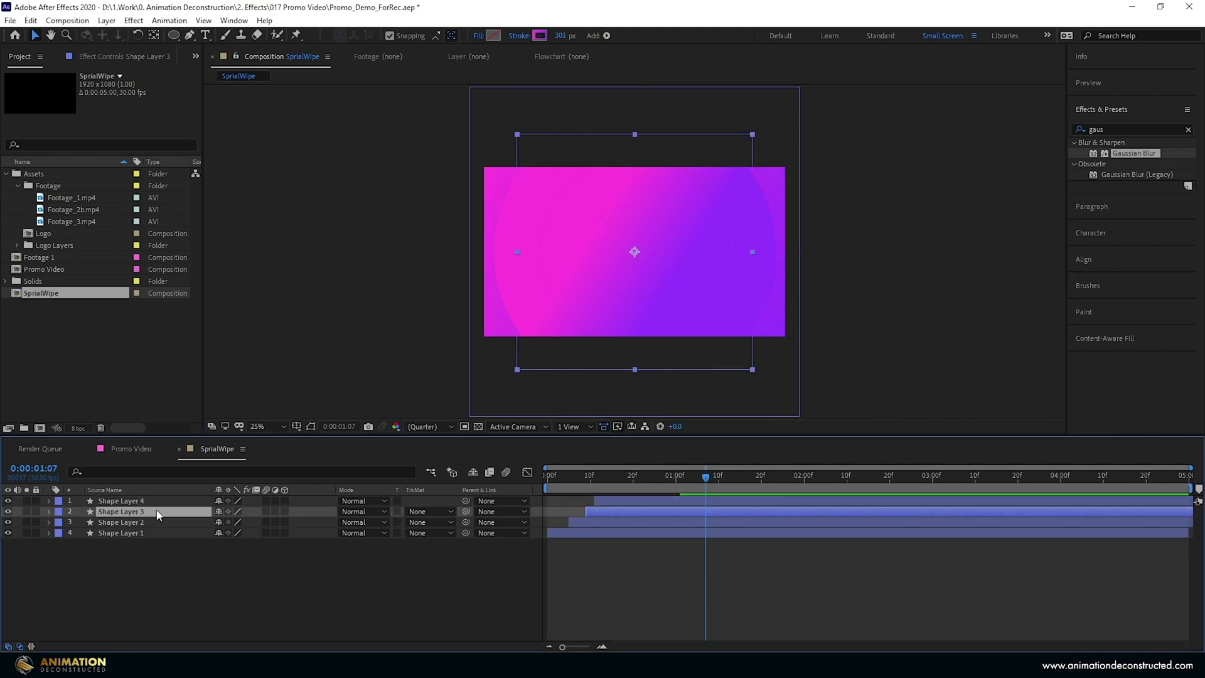
click(517, 38)
click(580, 369)
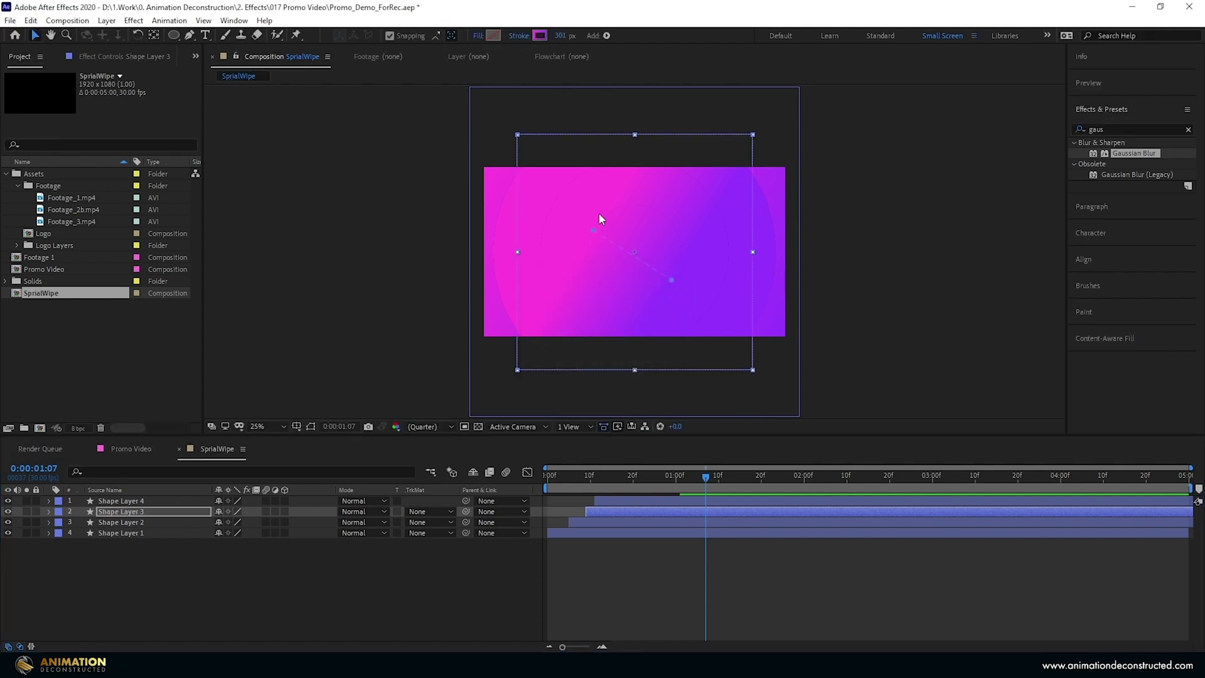
drag(594, 229, 508, 189)
drag(672, 278, 757, 319)
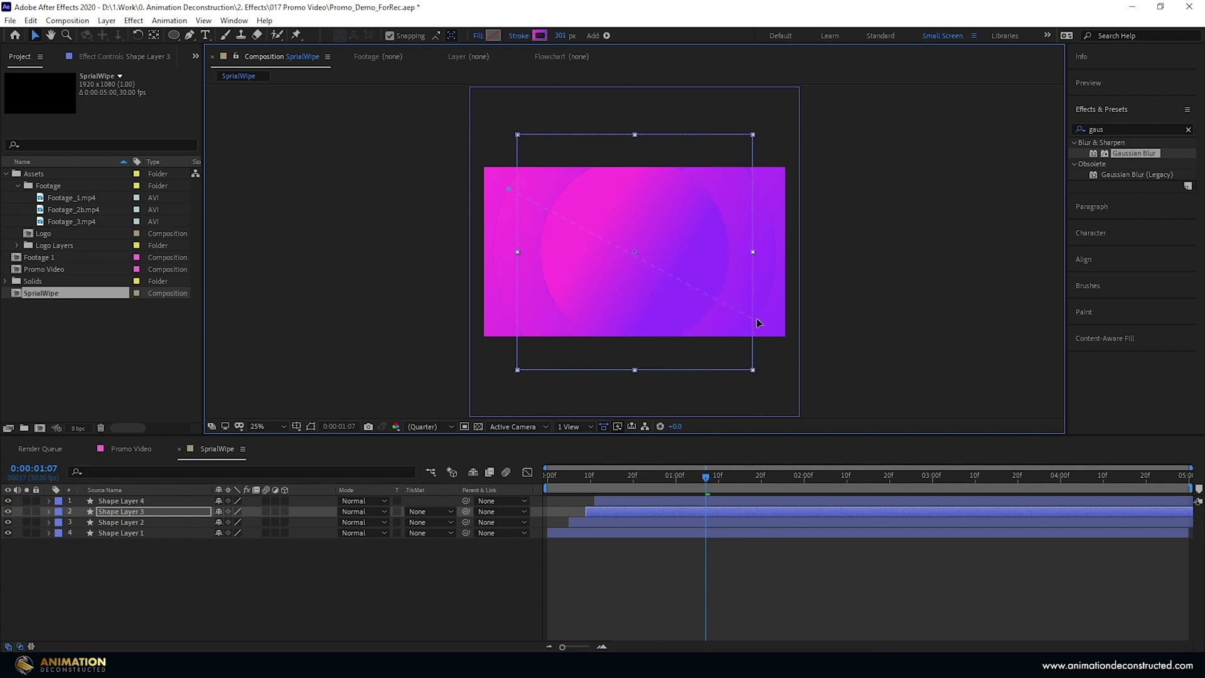
click(519, 36)
click(582, 369)
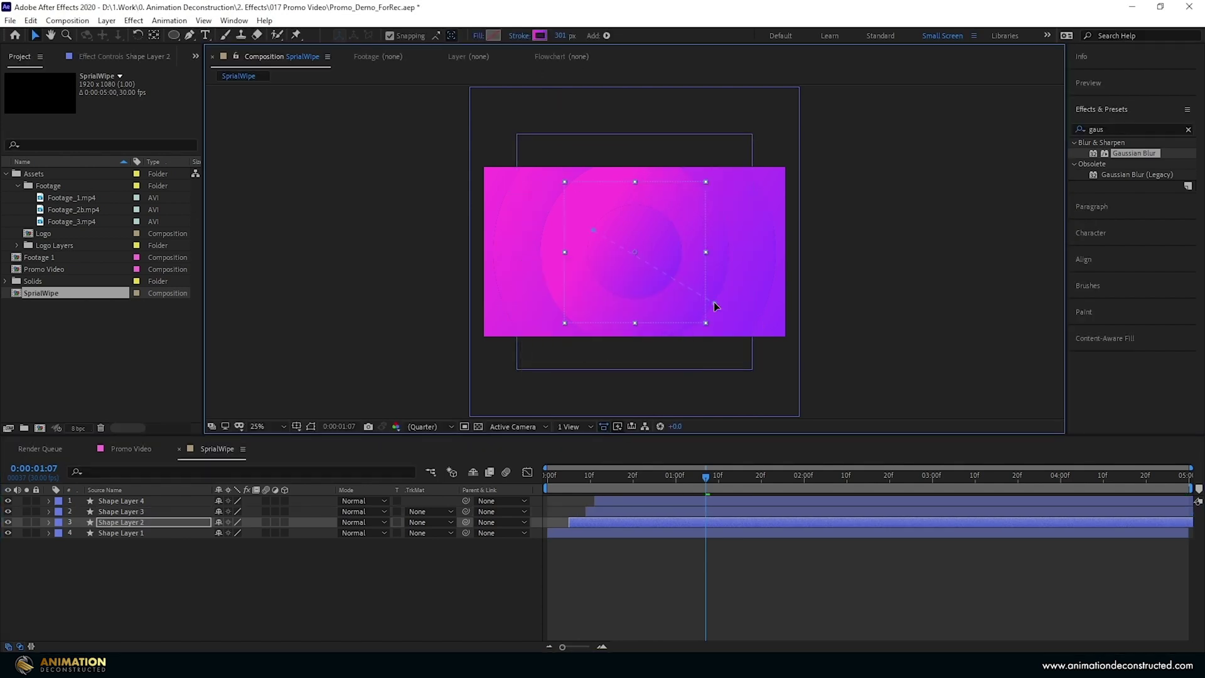
- Set the pink start colour of Shape Layer 2's stroke gradient to FF32DC
click(102, 525)
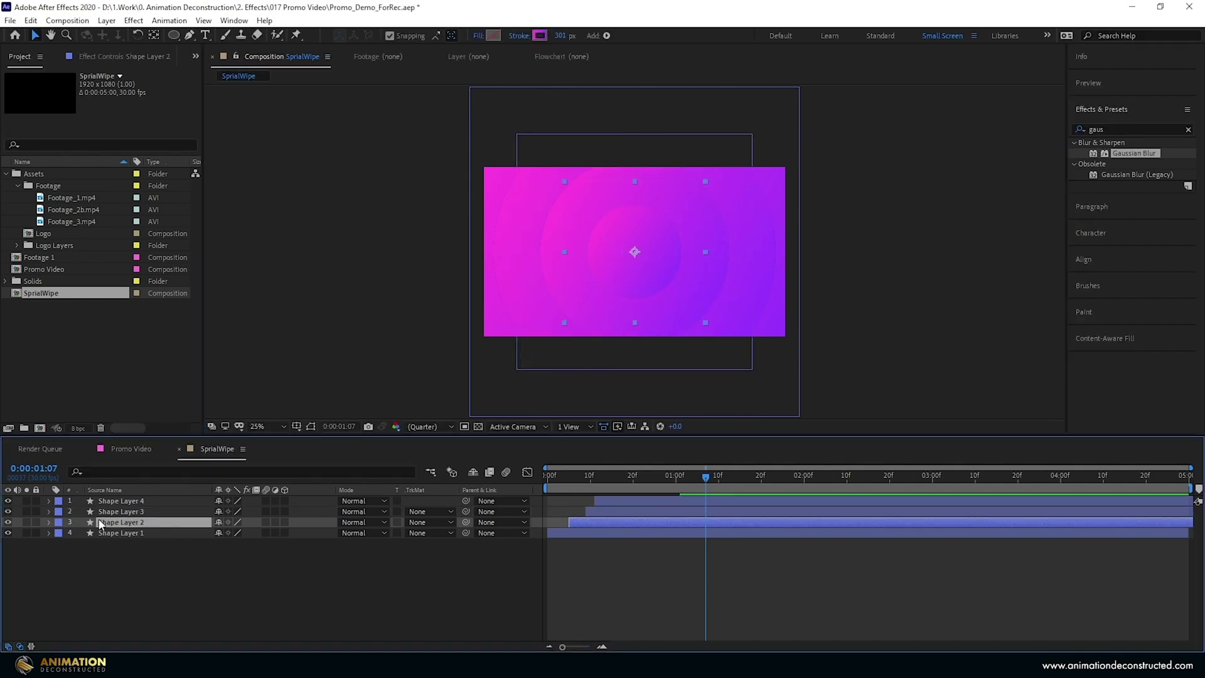
click(539, 35)
drag(441, 294, 450, 294)
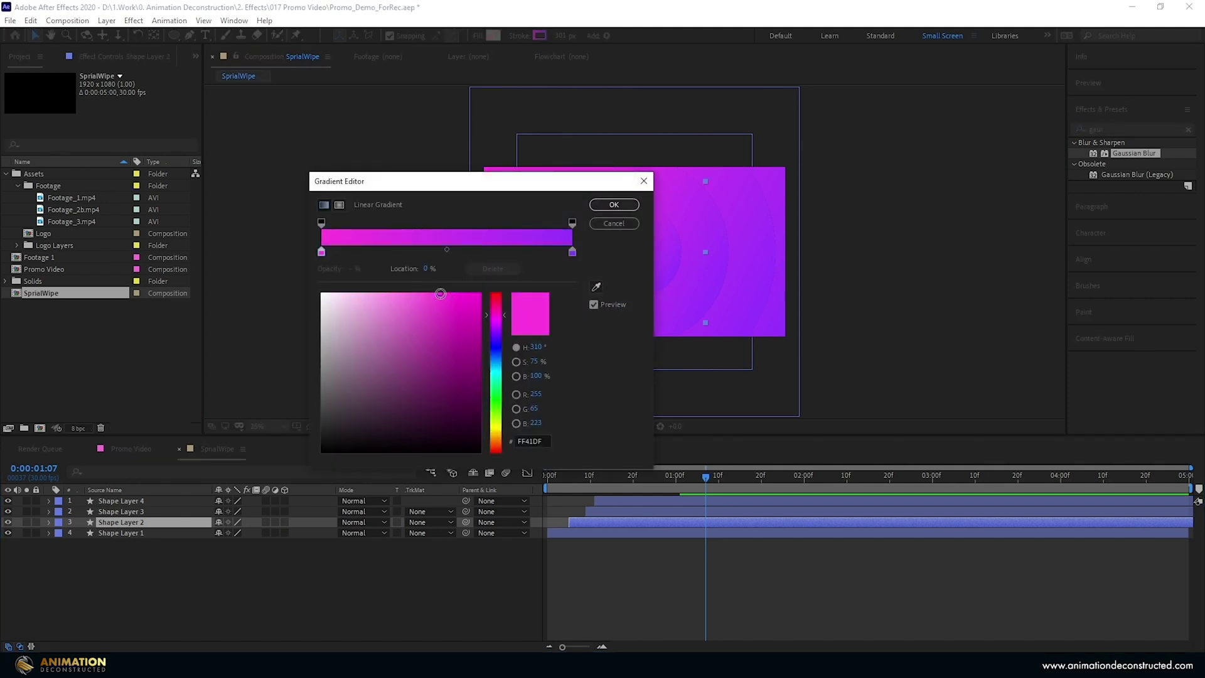
drag(434, 180, 860, 186)
drag(877, 300, 875, 298)
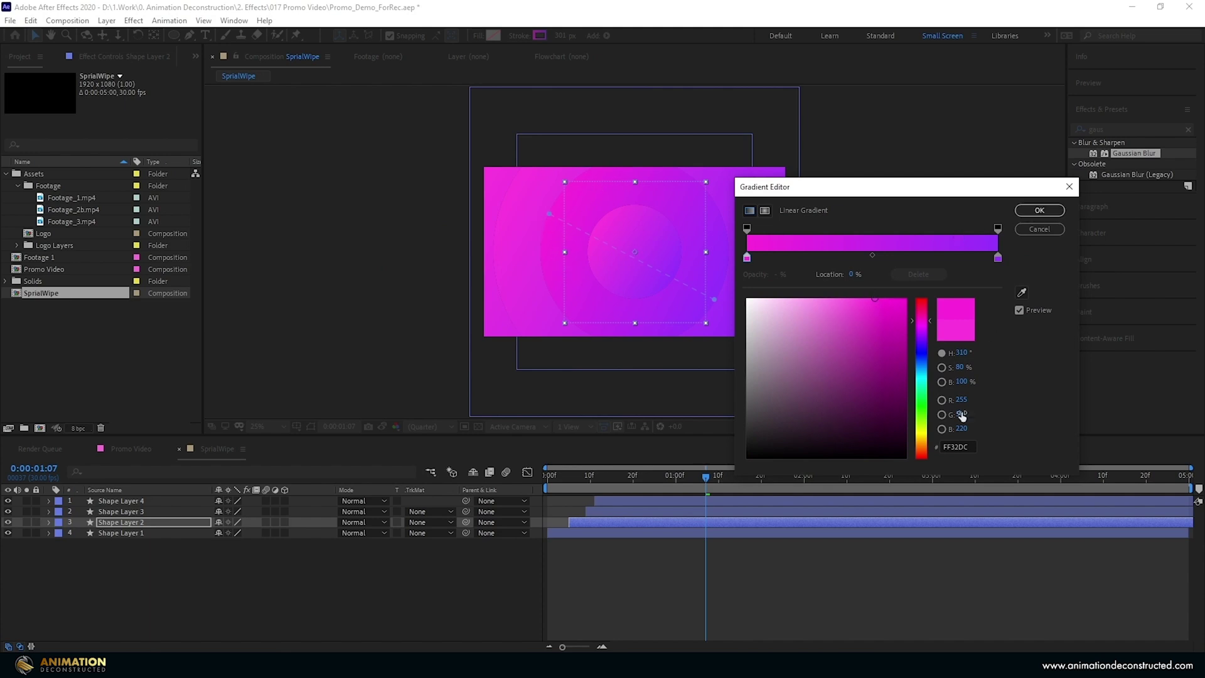
click(967, 451)
click(1040, 211)
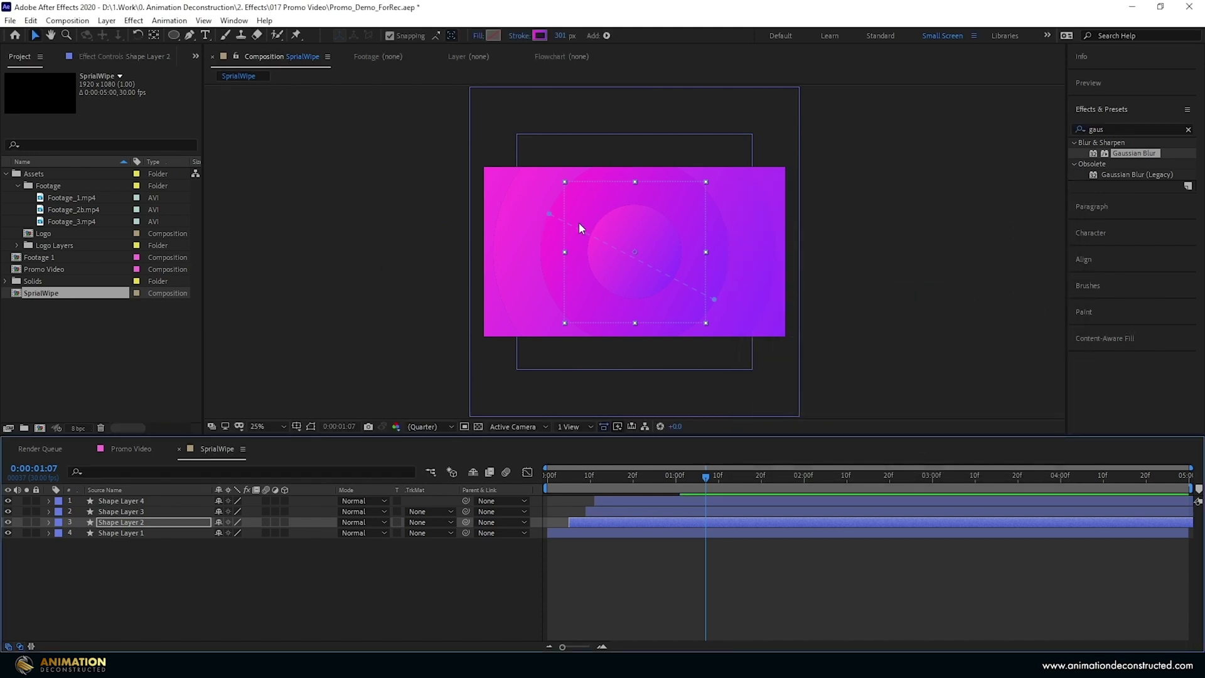
- Set the start colour of Shape Layer 4's stroke gradient to FF32DC and play back the spiral animation
key(period)
click(550, 260)
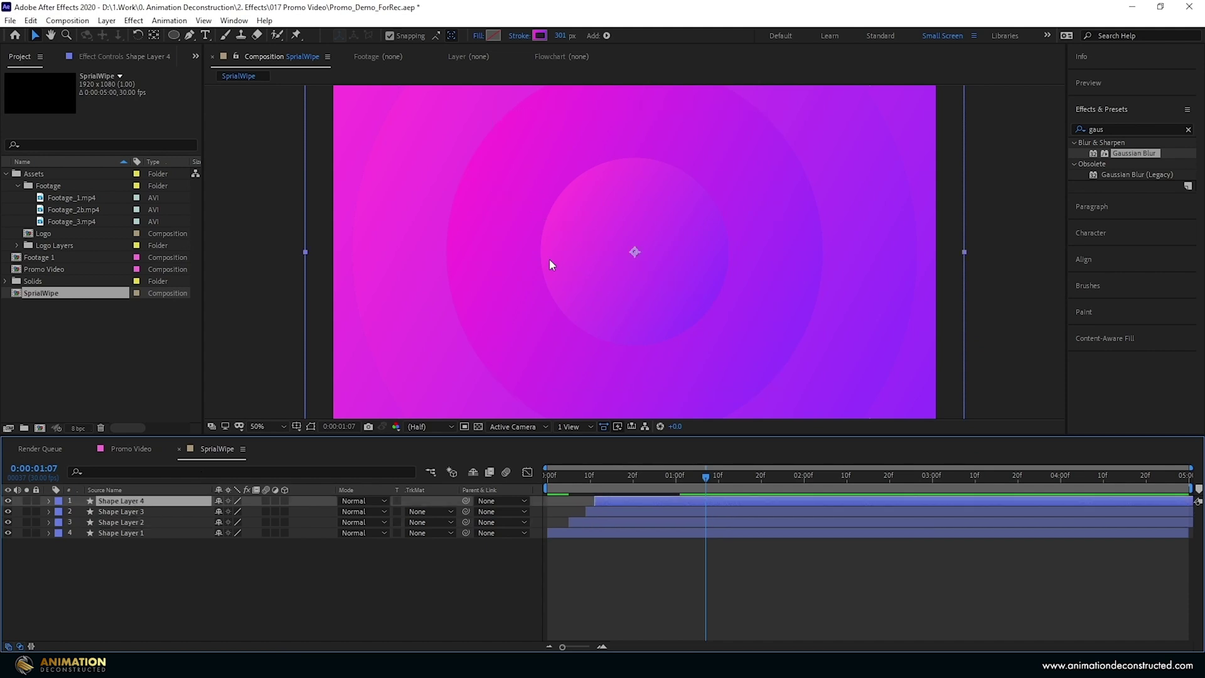
click(540, 36)
click(953, 447)
text(FF32DC)
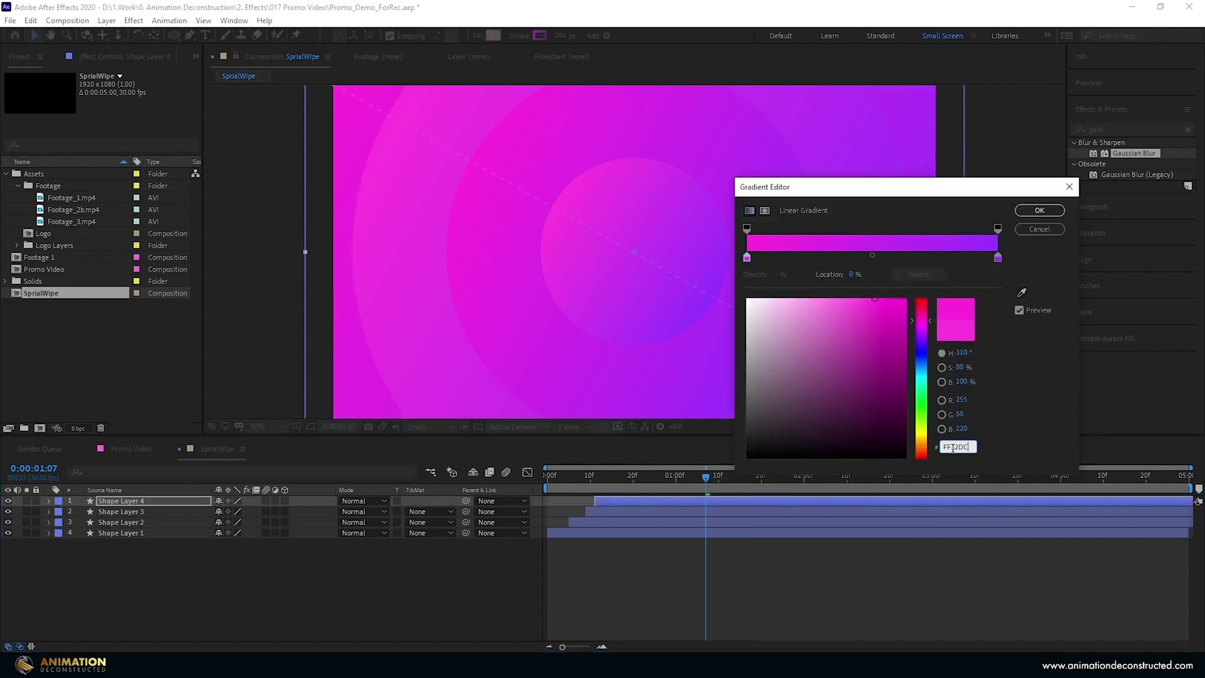
click(1040, 211)
key(space)
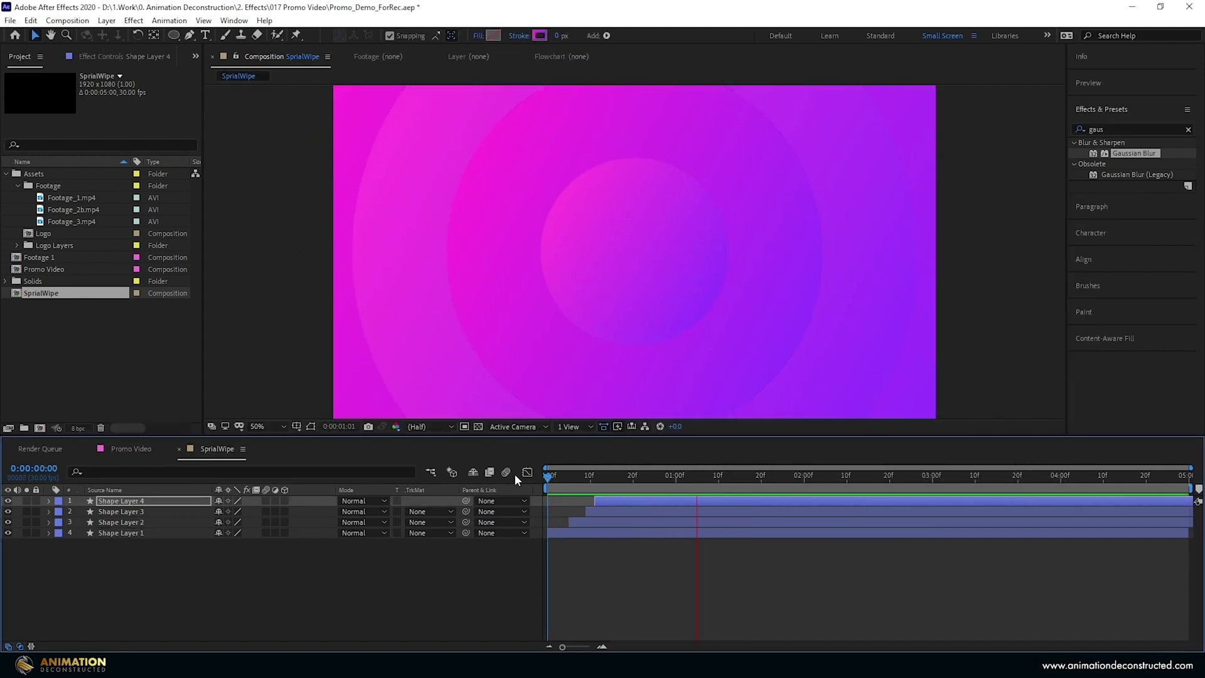
key(space)
- Add the SprialWipe composition as the top layer of Promo Video, starting at about 3 seconds
click(180, 449)
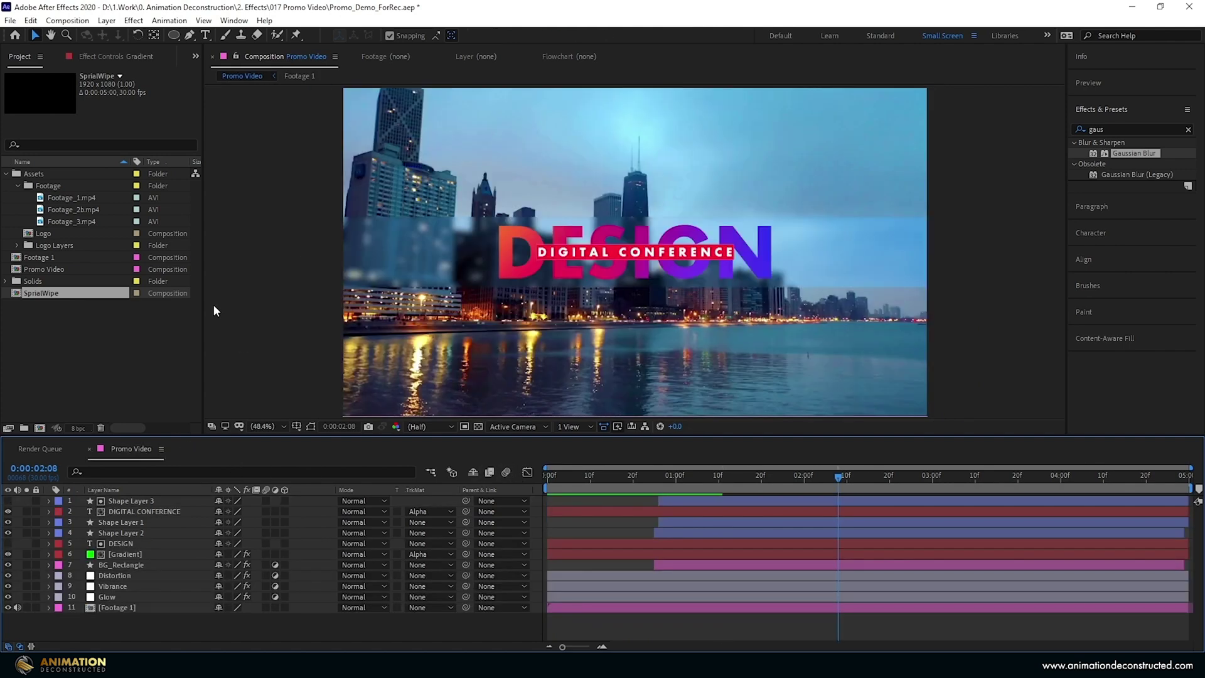
click(64, 304)
drag(46, 293, 167, 500)
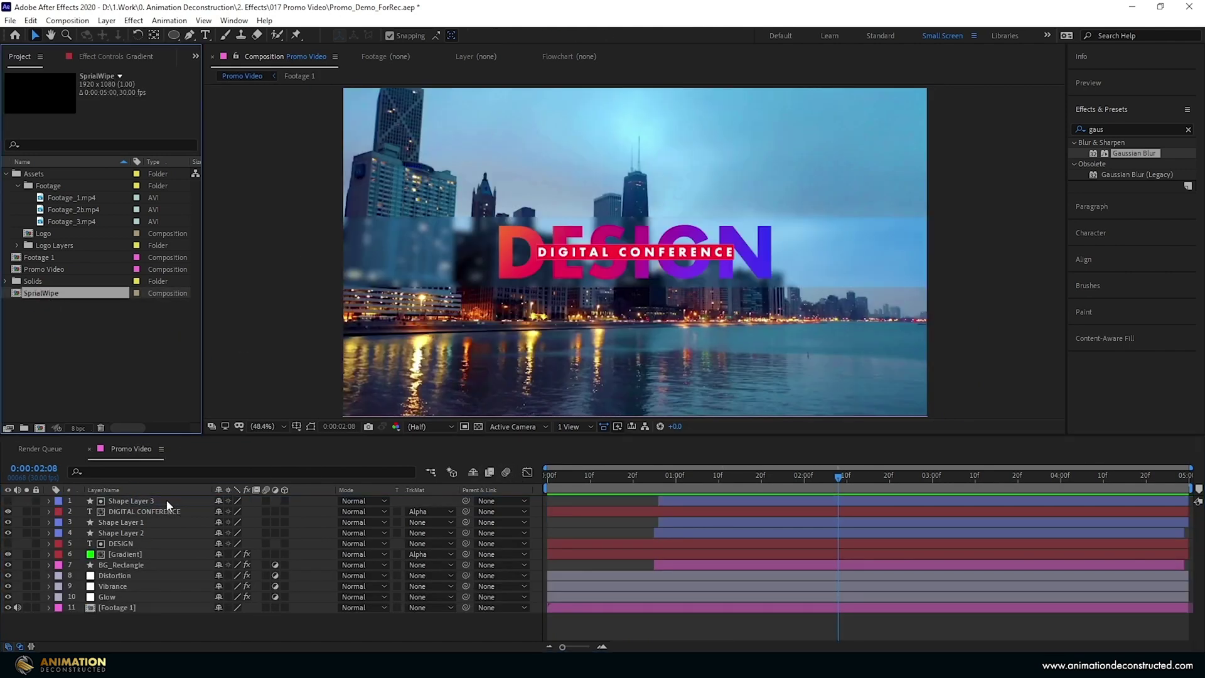
drag(563, 502, 952, 493)
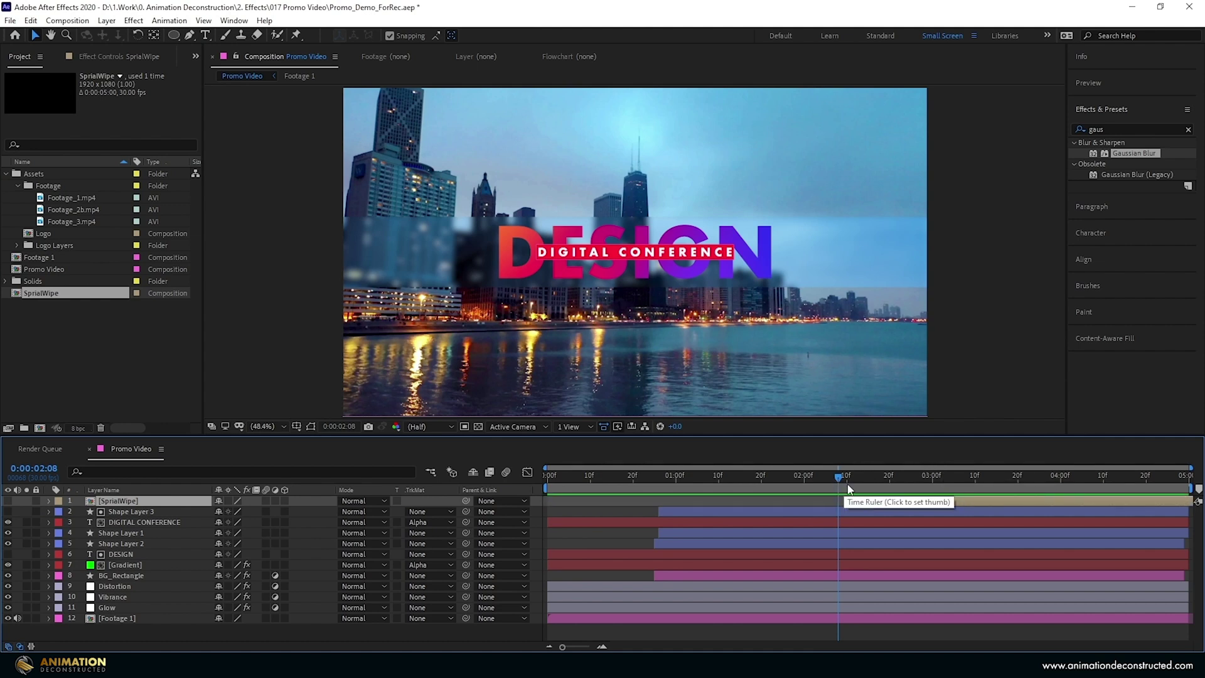
- Add Footage_2b.mp4 to Promo Video at 2 seconds and place SprialWipe directly above it with the same start time
click(805, 485)
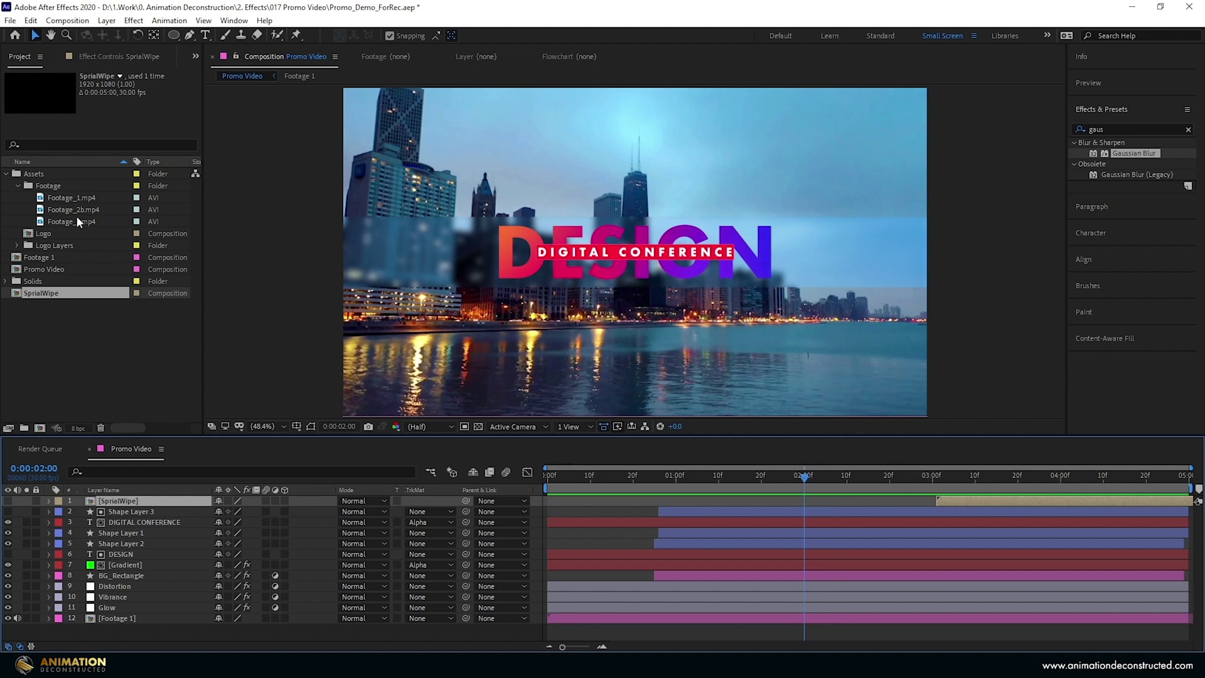
drag(74, 210, 806, 495)
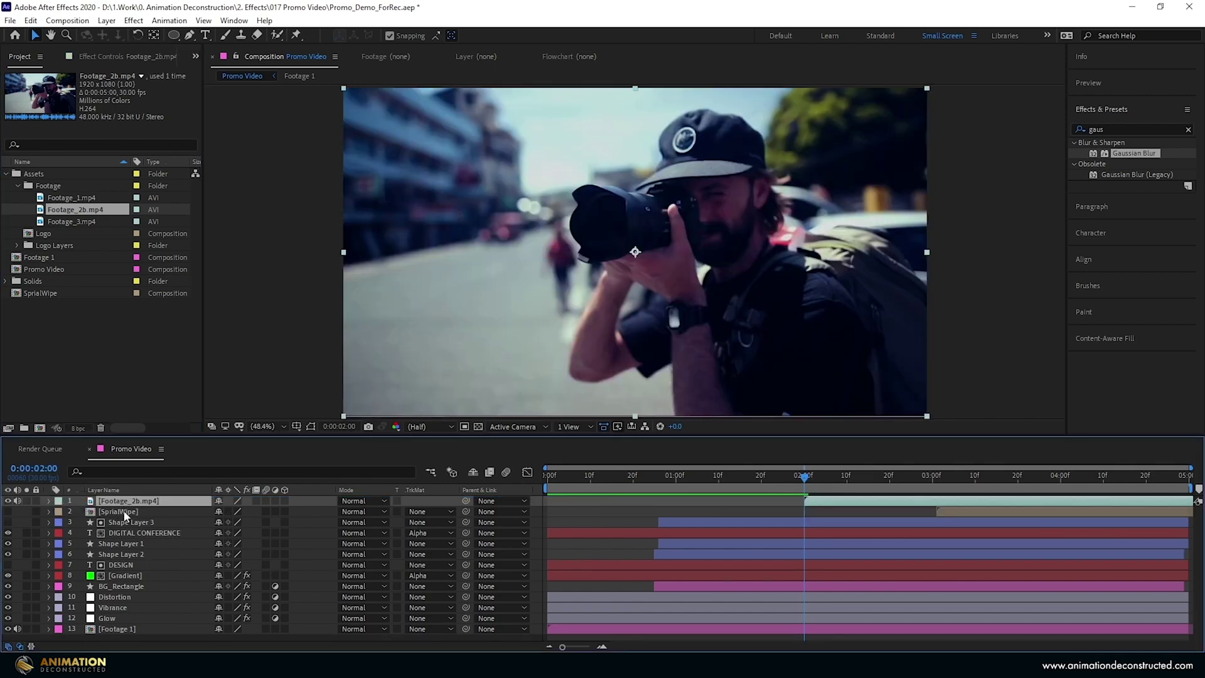
drag(125, 513, 127, 497)
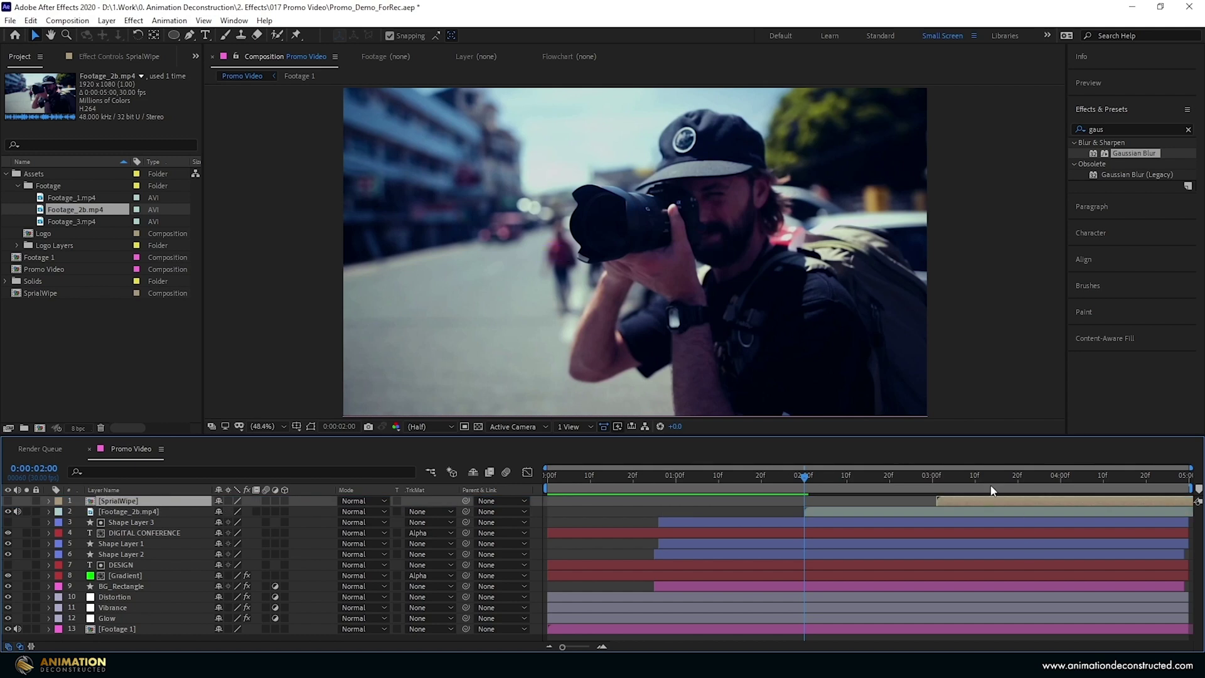
drag(952, 501, 815, 507)
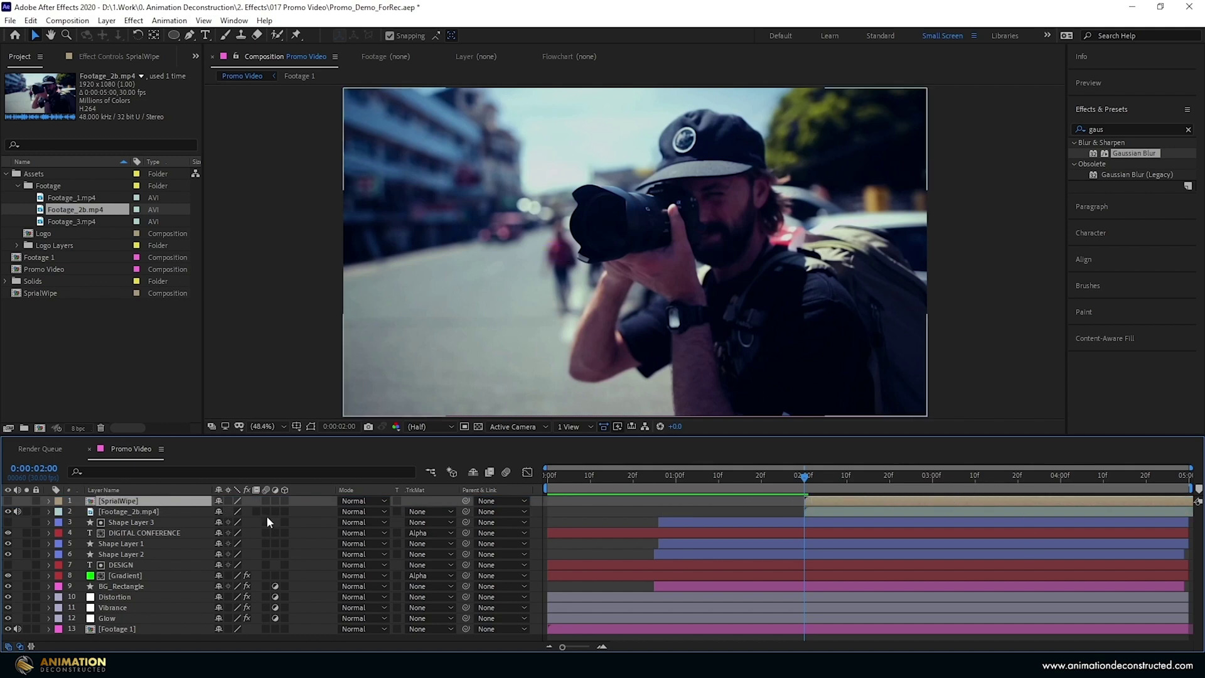
- Give Footage_2b.mp4 an alpha track matte from the SprialWipe layer and play the transition
click(416, 507)
click(452, 543)
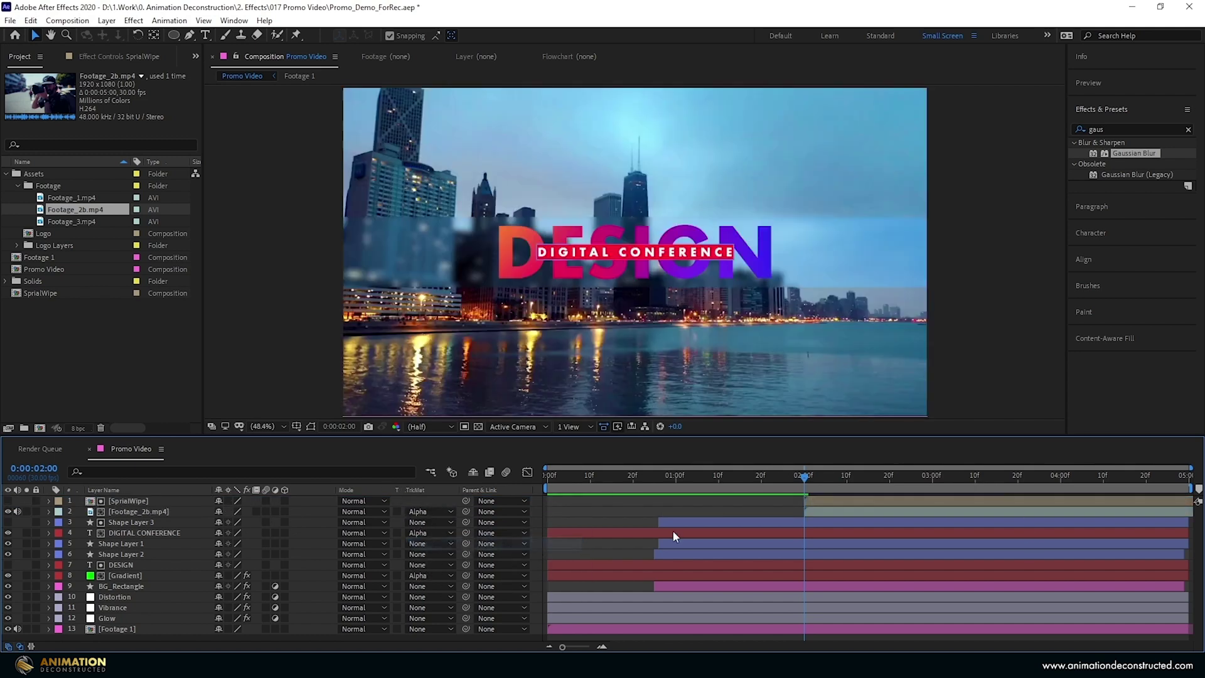
key(space)
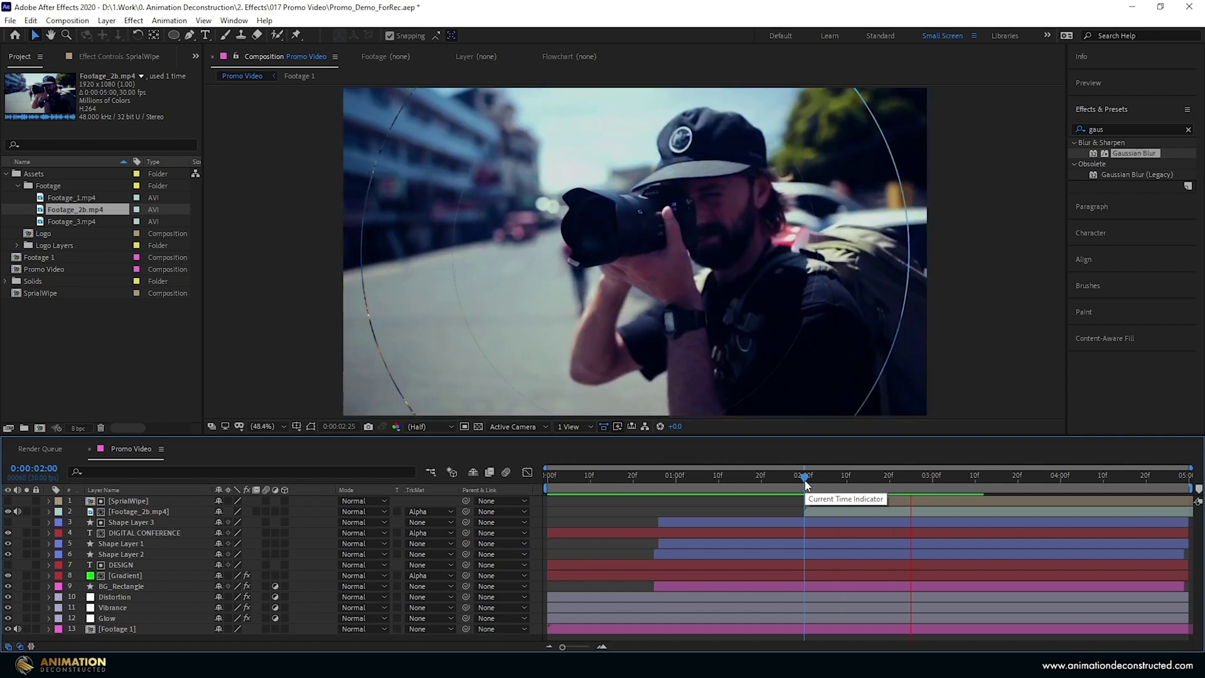
- Duplicate SprialWipe to the top of the layer stack, make the copy visible and start it at 3 seconds
drag(806, 485, 928, 483)
click(142, 502)
key(ctrl+d)
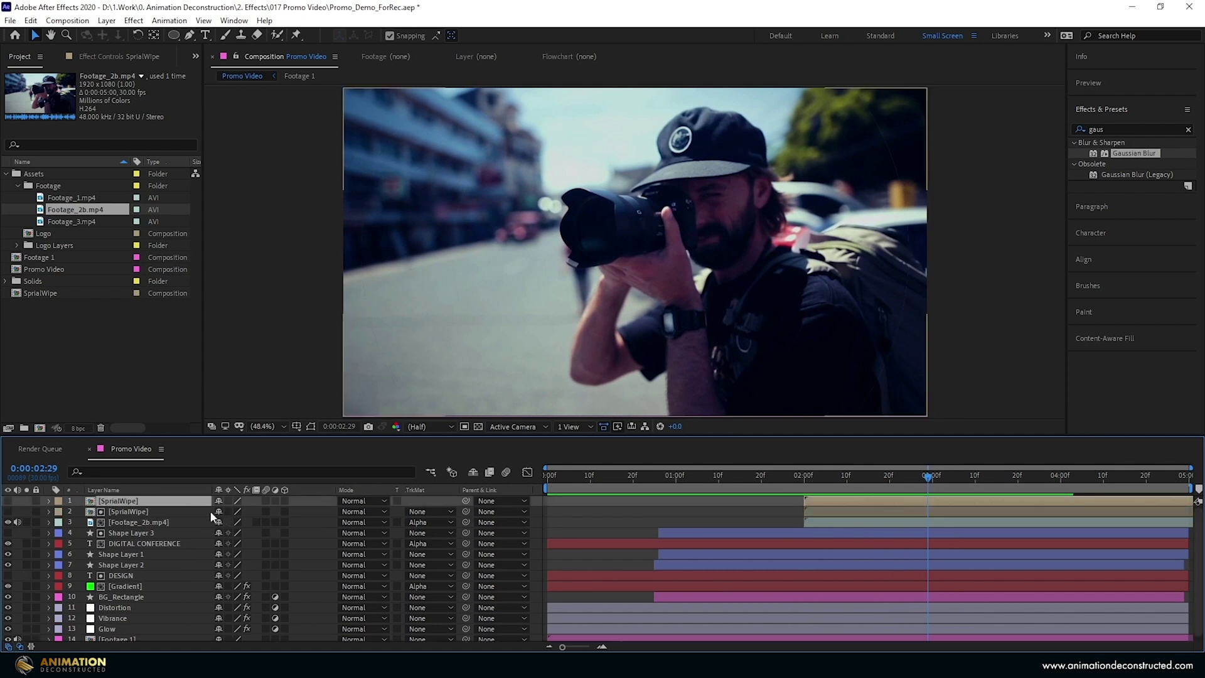
click(8, 501)
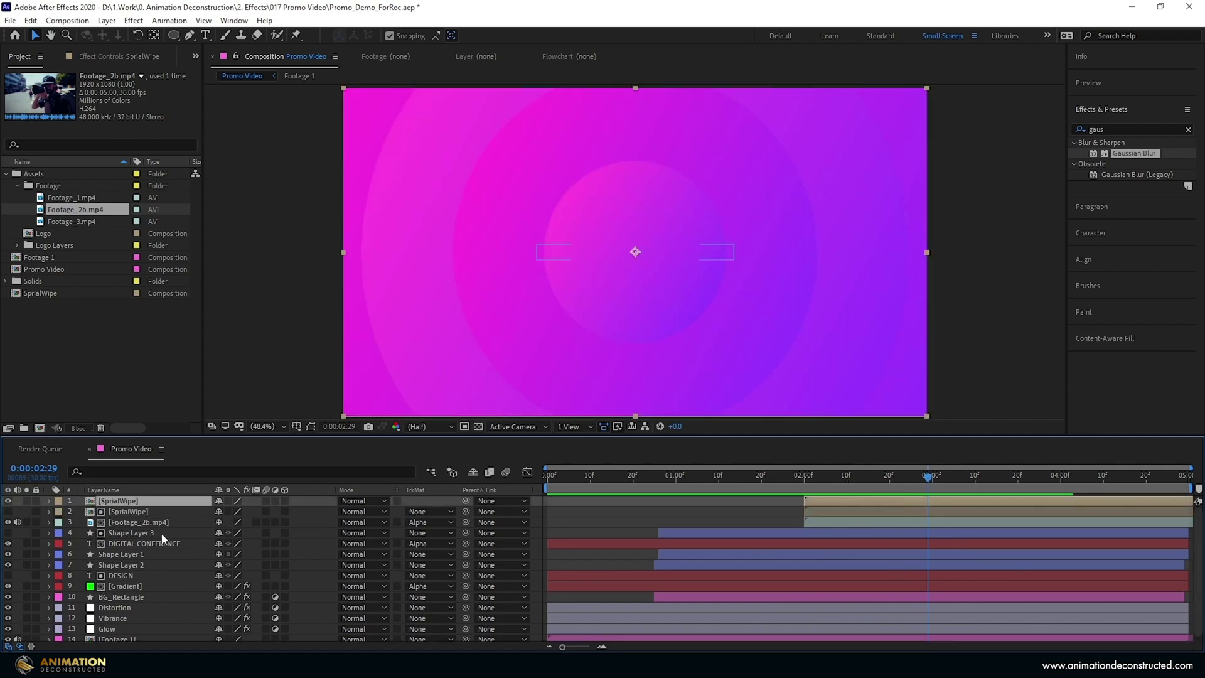
drag(928, 477, 977, 481)
key(alt+bracketleft)
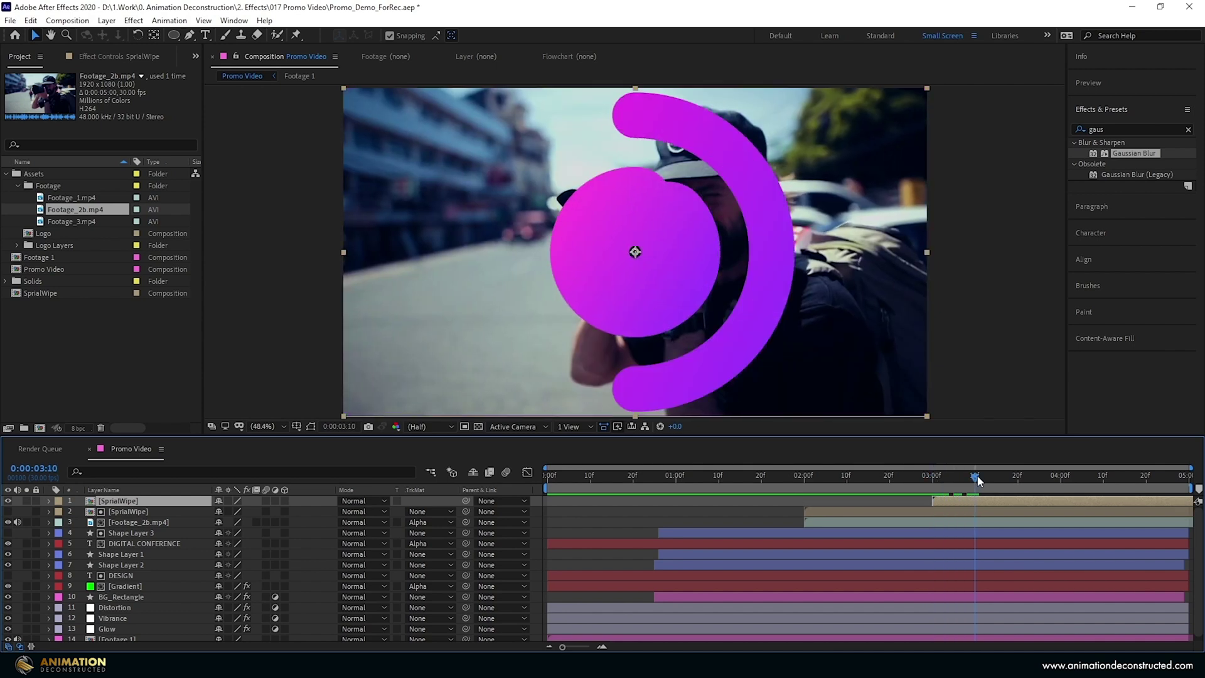
- Copy the round Logo layer from the Logo composition and paste it as the top layer of Promo Video
double_click(42, 235)
click(494, 290)
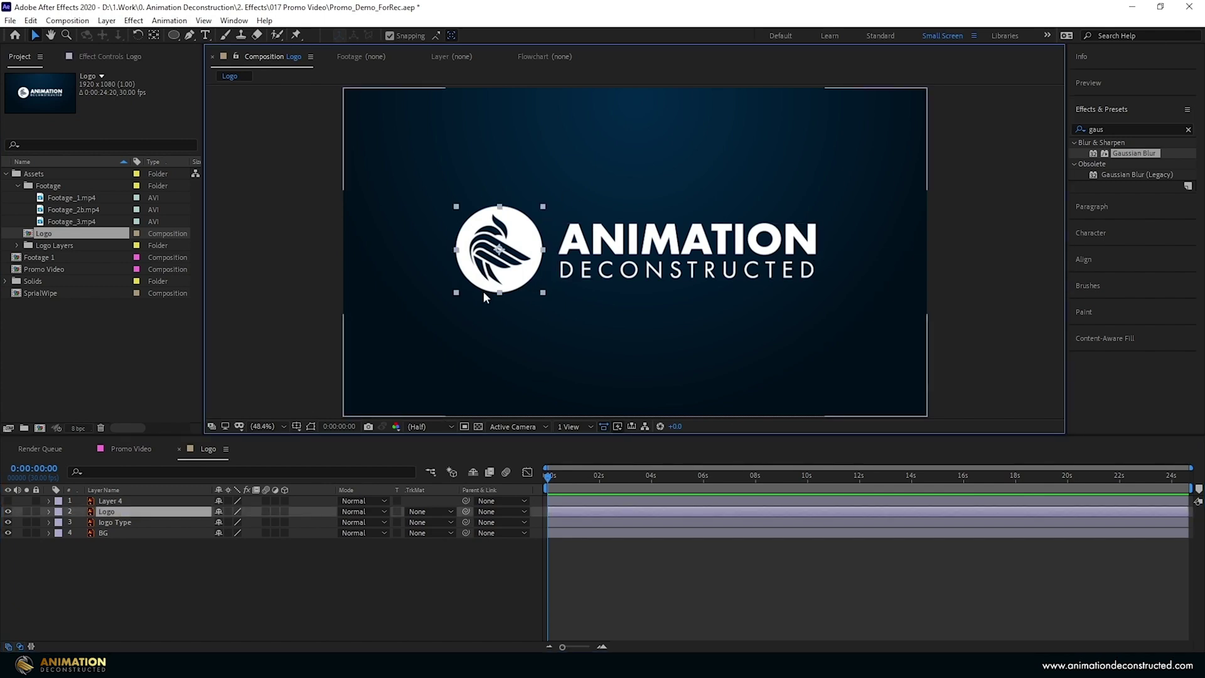
key(space)
click(179, 449)
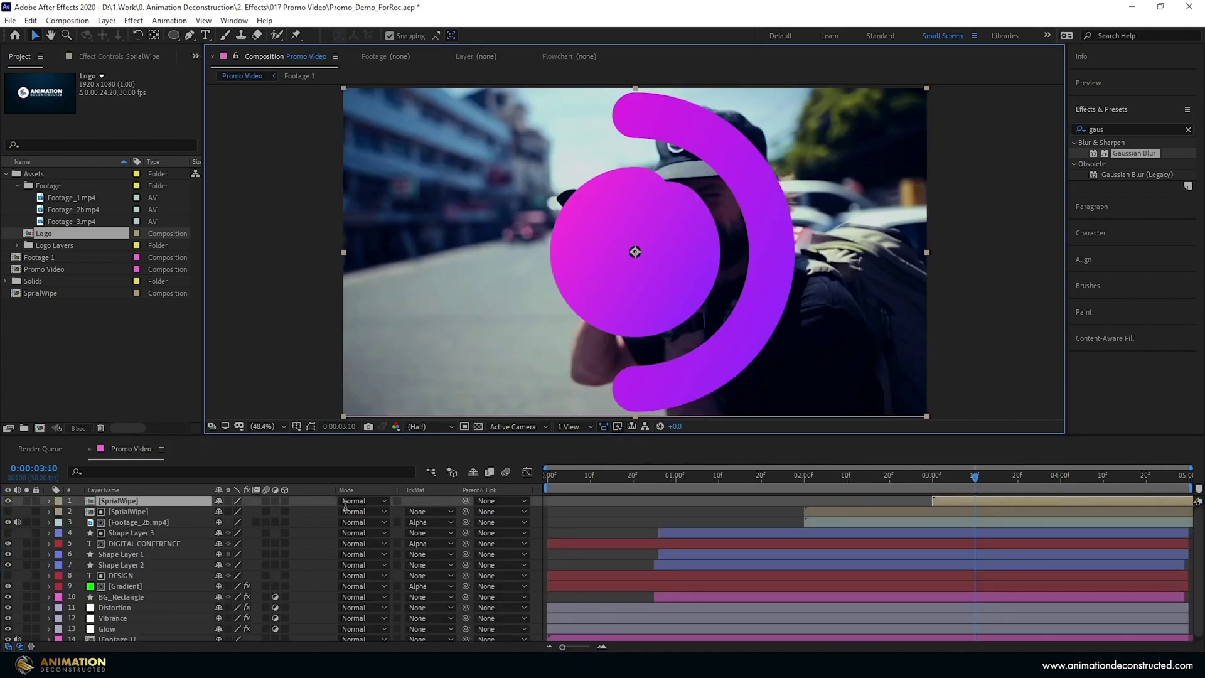
drag(345, 506, 538, 534)
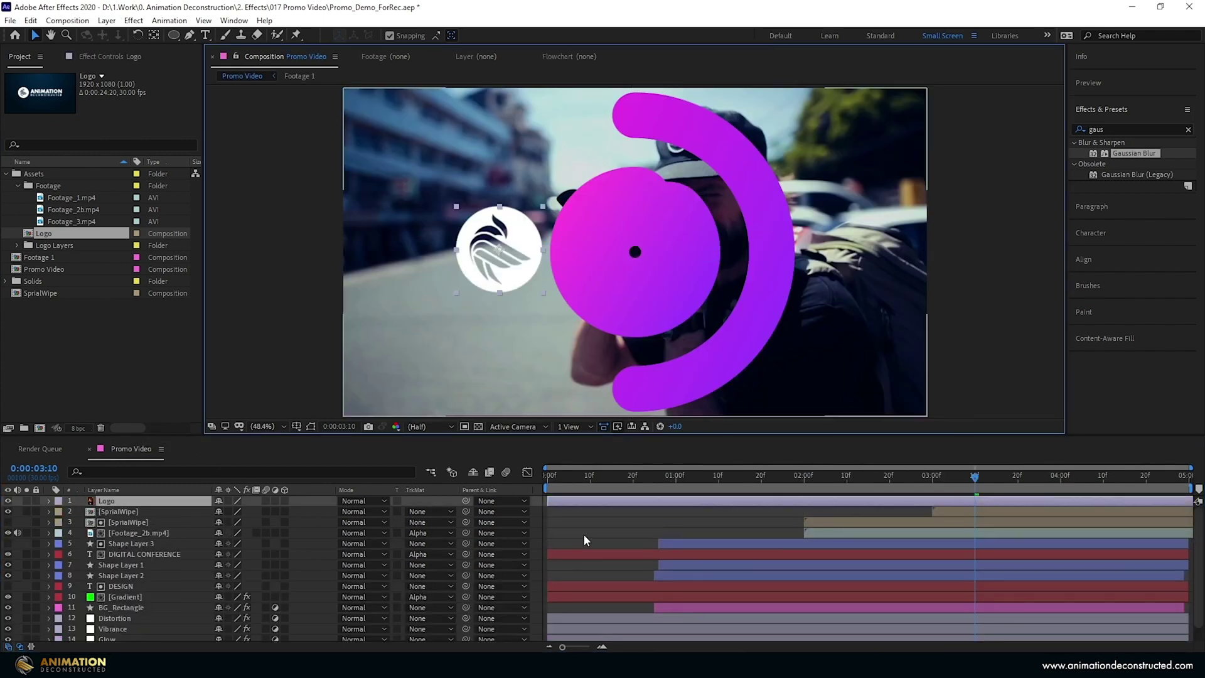
- Centre the Logo layer horizontally and vertically in the composition and make it start at 0:00:03:11
click(1083, 259)
click(1101, 224)
click(1165, 223)
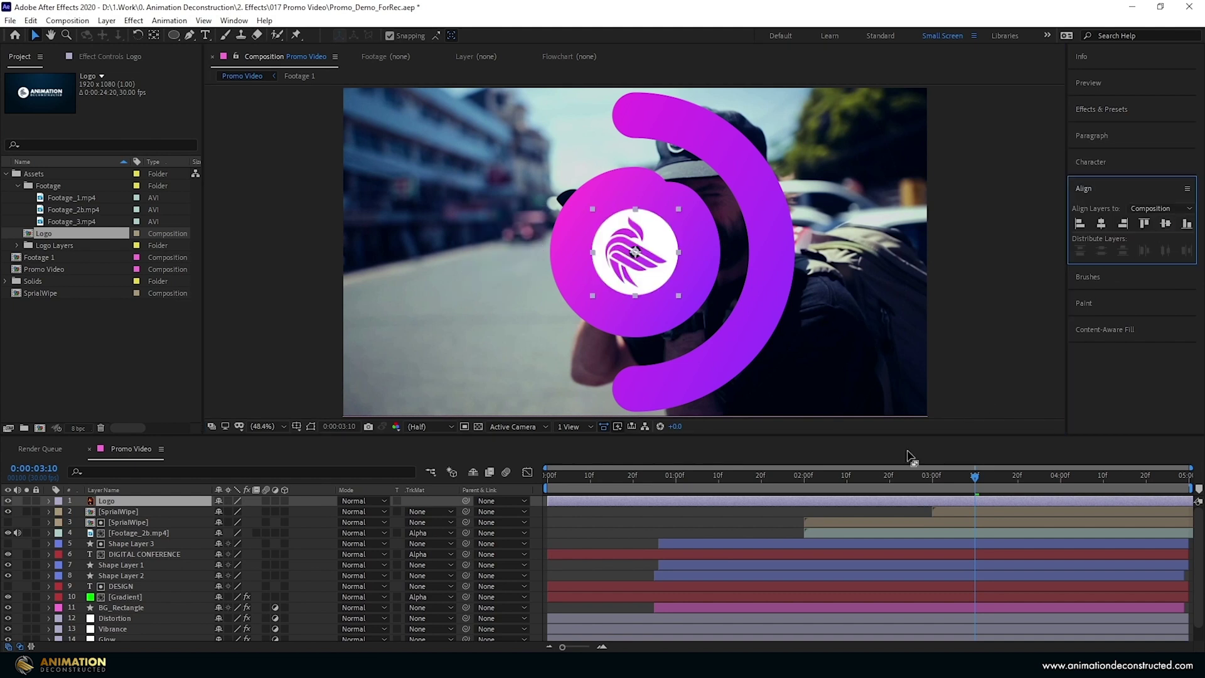
drag(545, 502, 979, 500)
click(980, 476)
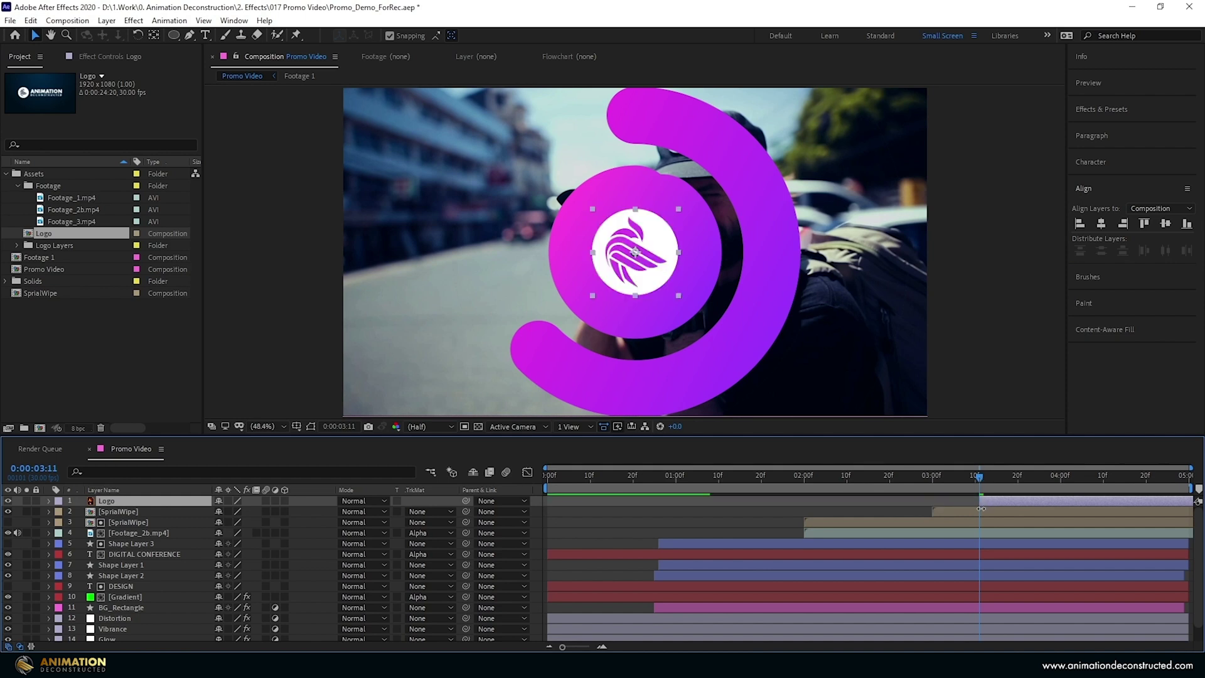
- Duplicate the visible SprialWipe layer, place the copy above the Logo layer and make it start at 0:00:03:11
click(958, 510)
key(ctrl+d)
drag(119, 511, 133, 501)
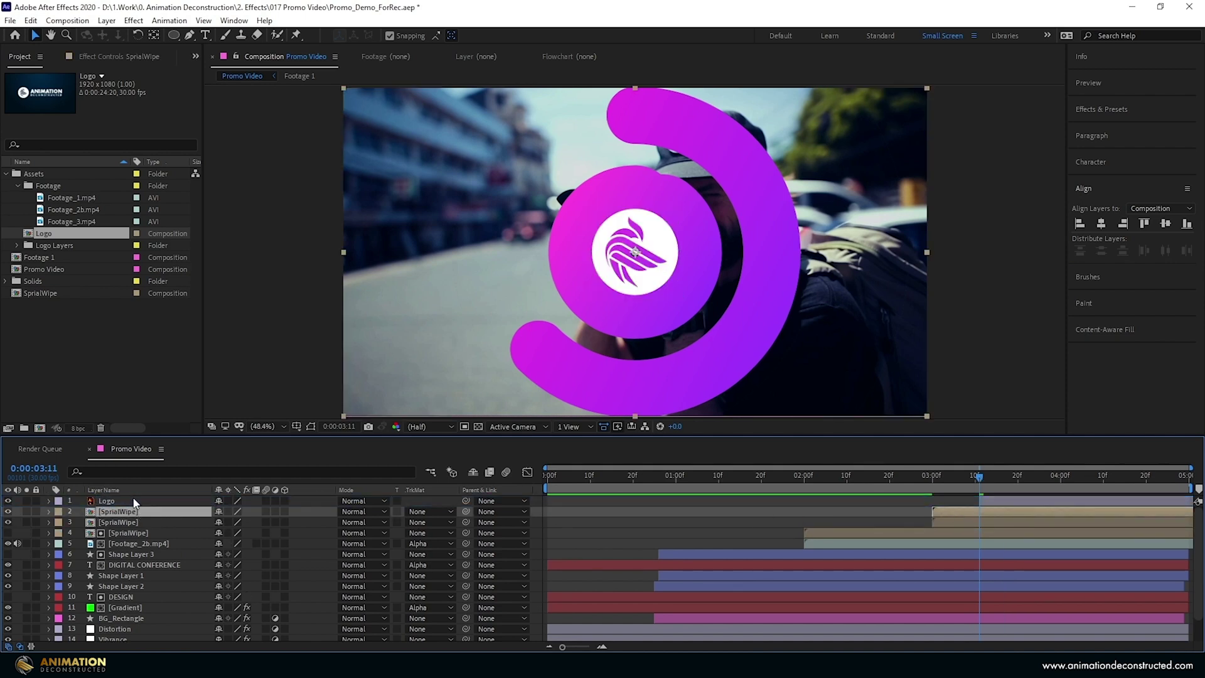
drag(965, 502, 1001, 506)
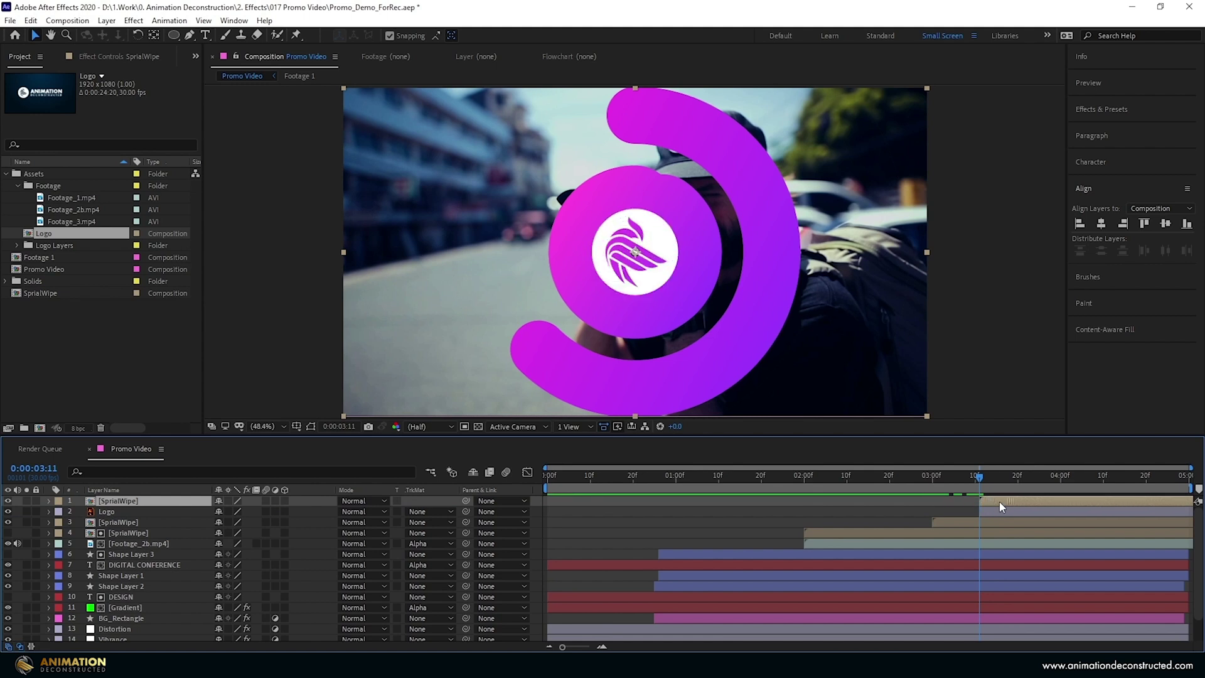
- Scale the top SprialWipe layer to 76%, use it as the Logo layer's alpha track matte and play the reveal
key(s)
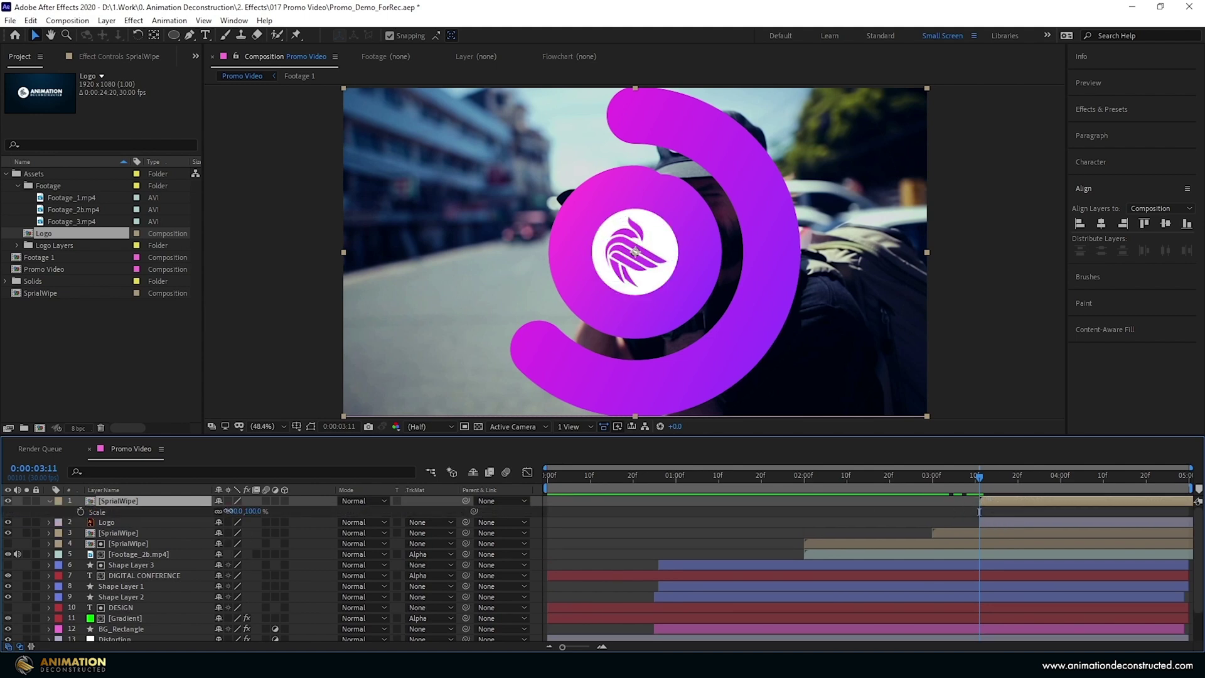
drag(225, 511, 210, 511)
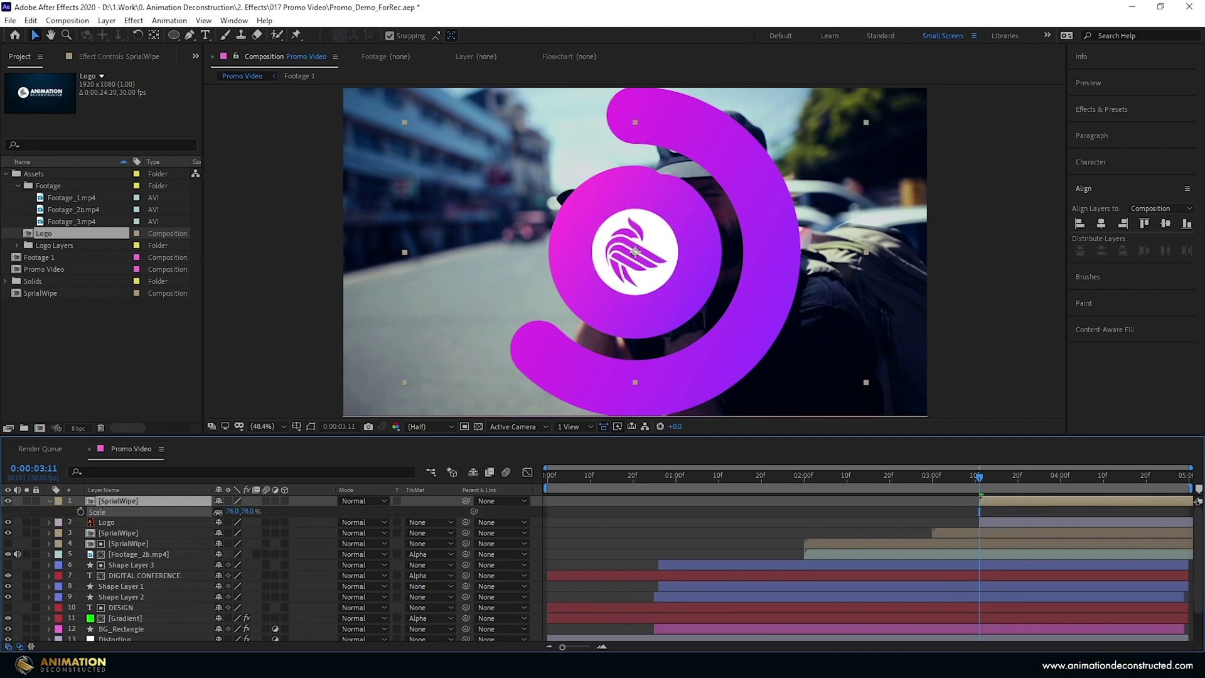
click(448, 524)
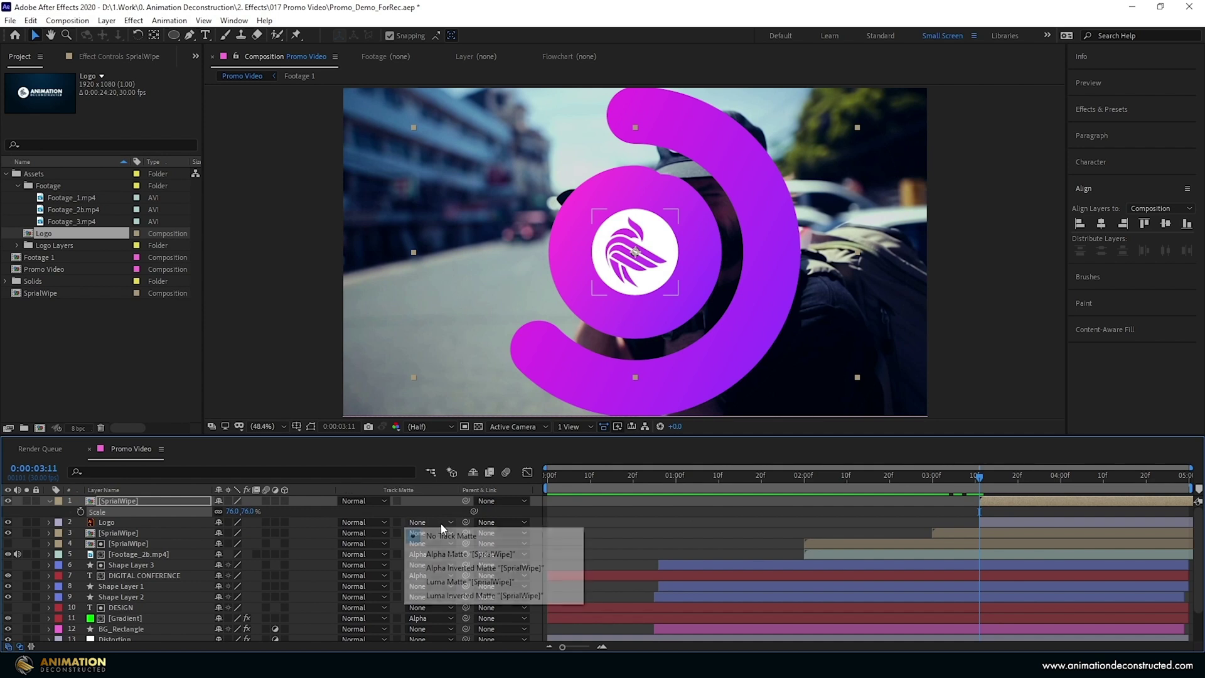
click(457, 554)
key(space)
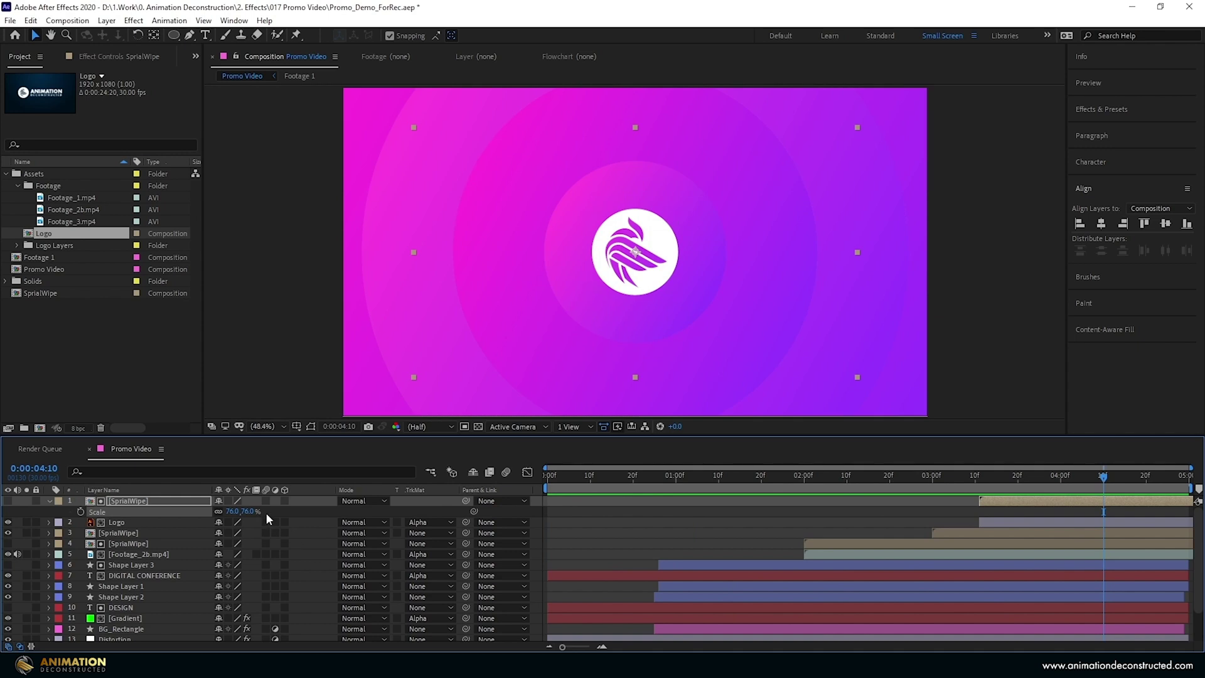
- Enable motion blur on all layers of the Promo Video composition
key(ctrl+a)
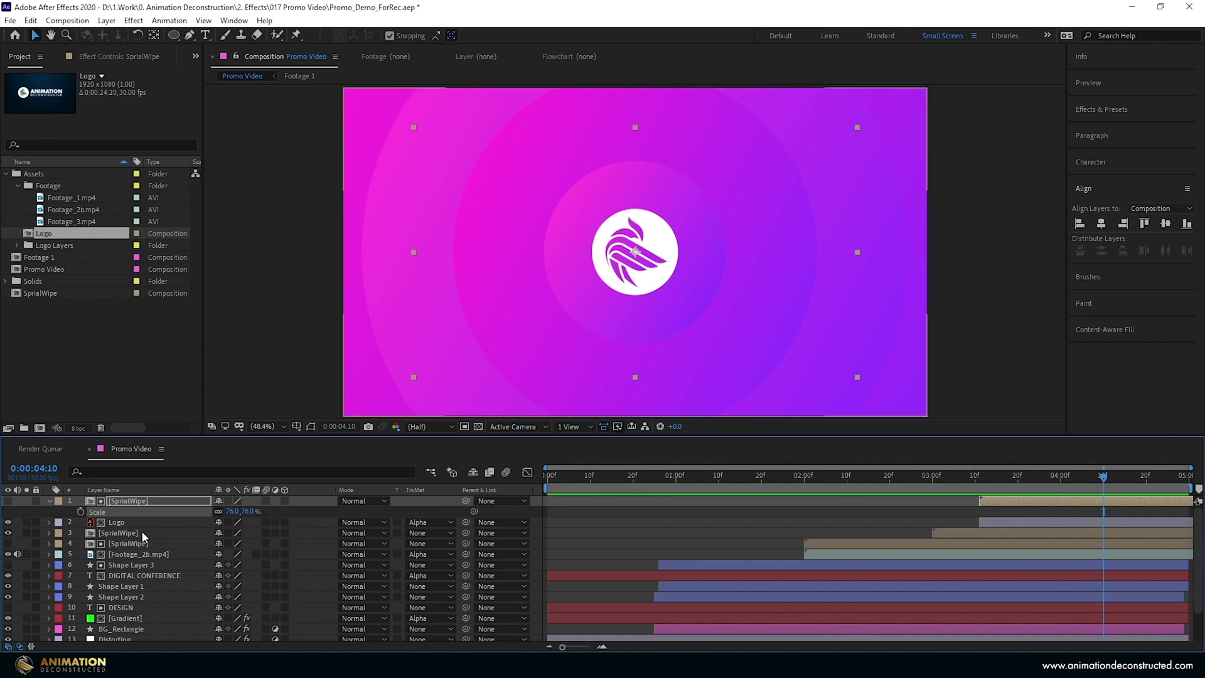
click(265, 501)
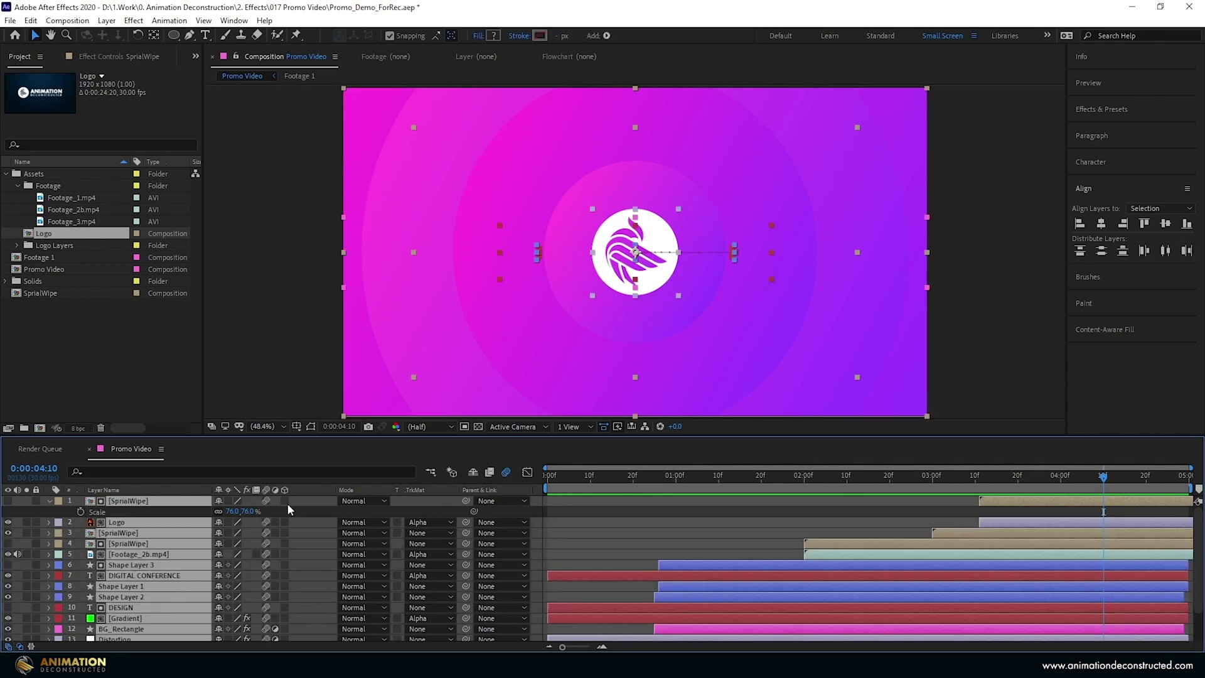
- Set the preview resolution to Full, enlarge the composition viewer and play the promo from the start
key(Home)
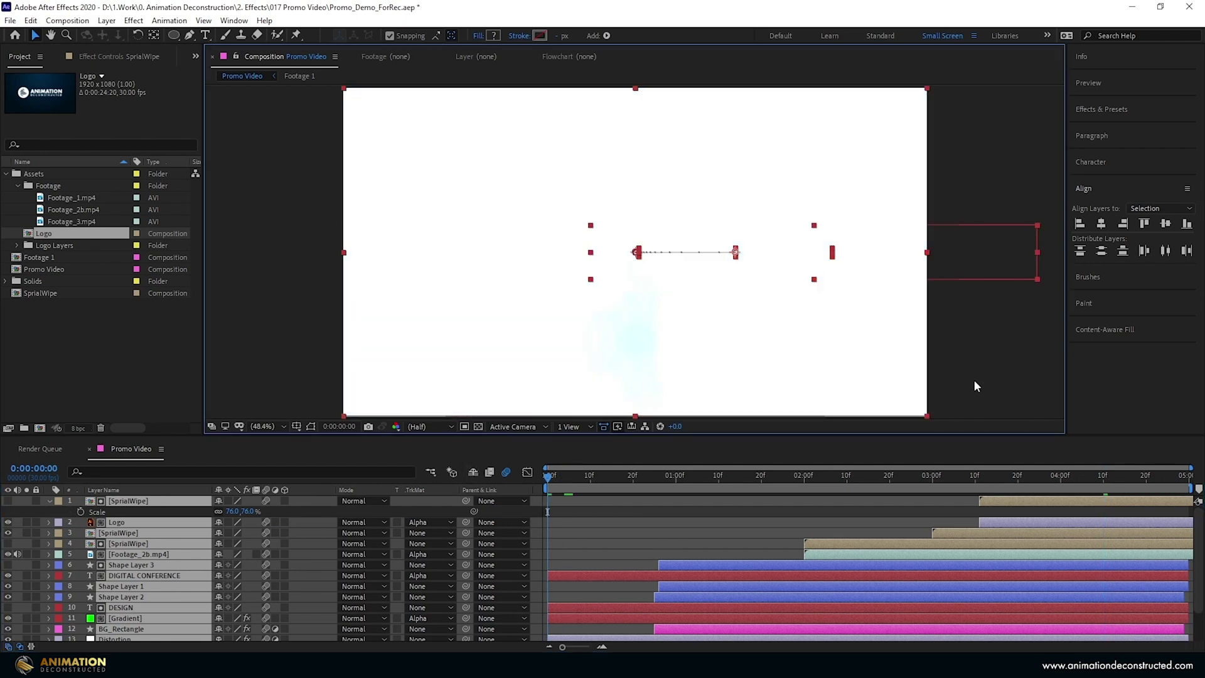
click(444, 426)
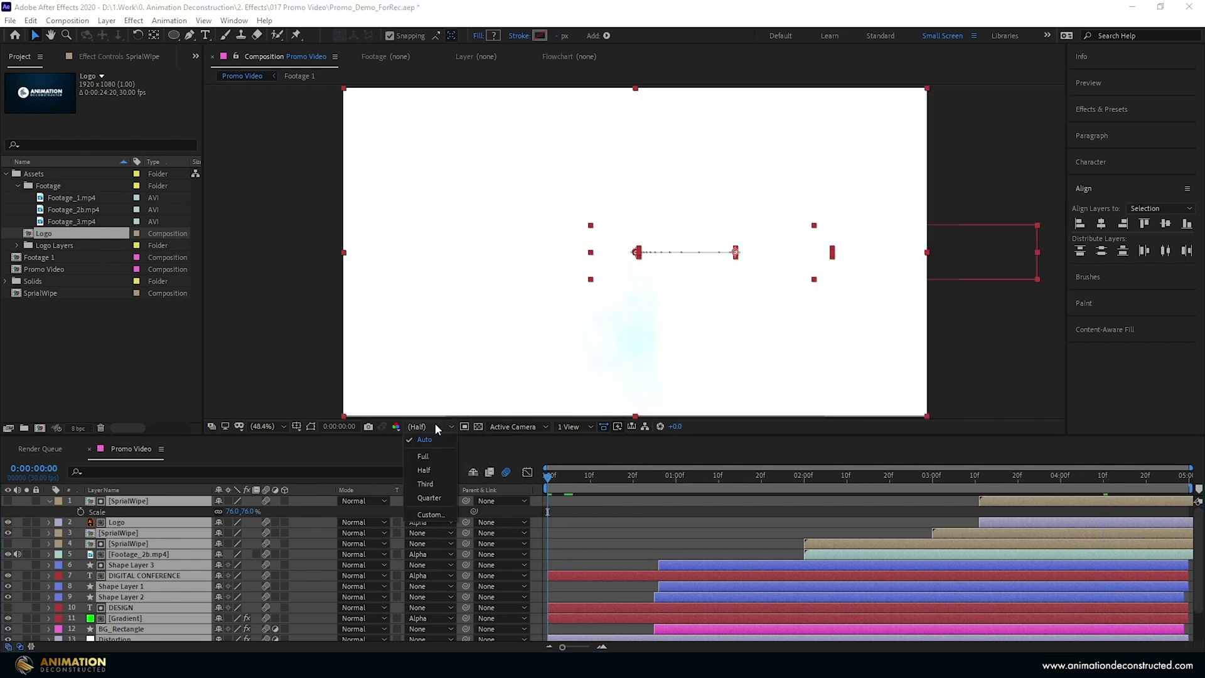
click(438, 457)
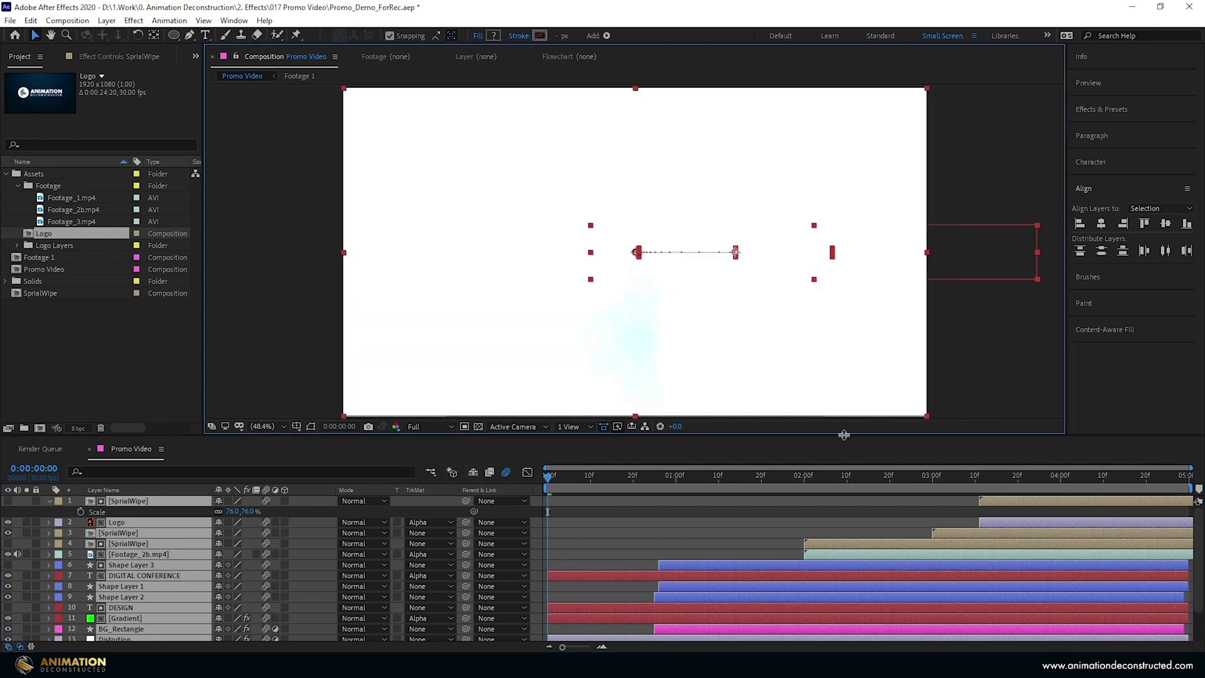
drag(1016, 437, 1017, 527)
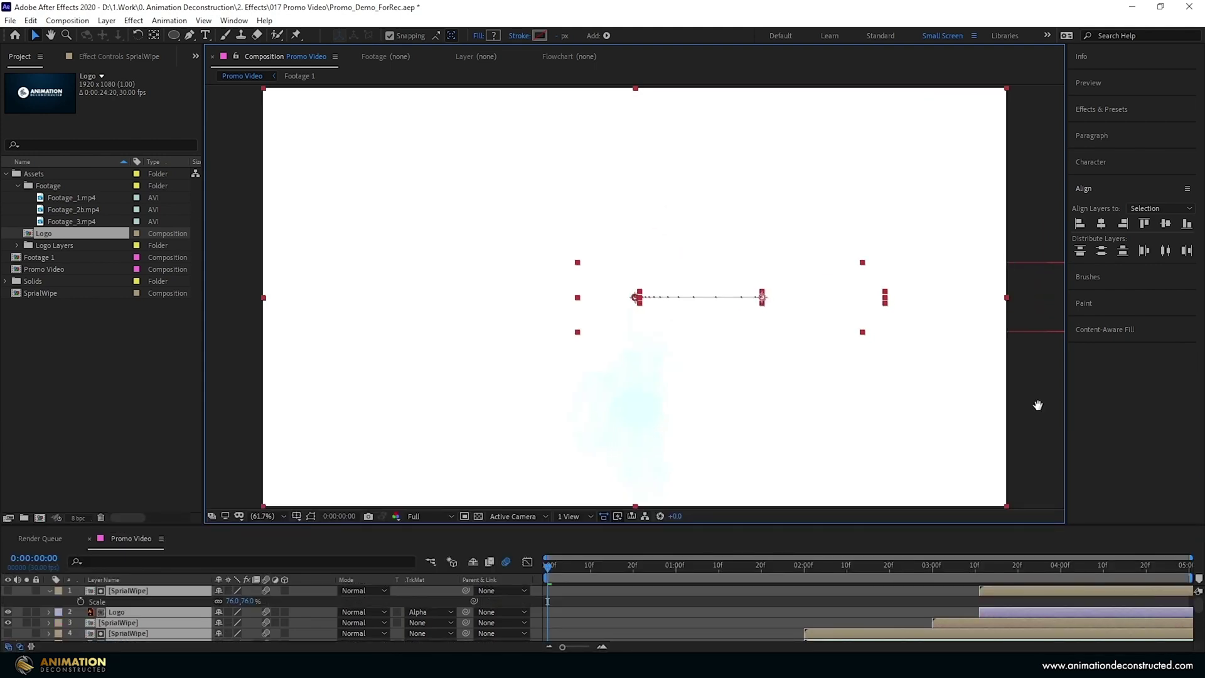
key(space)
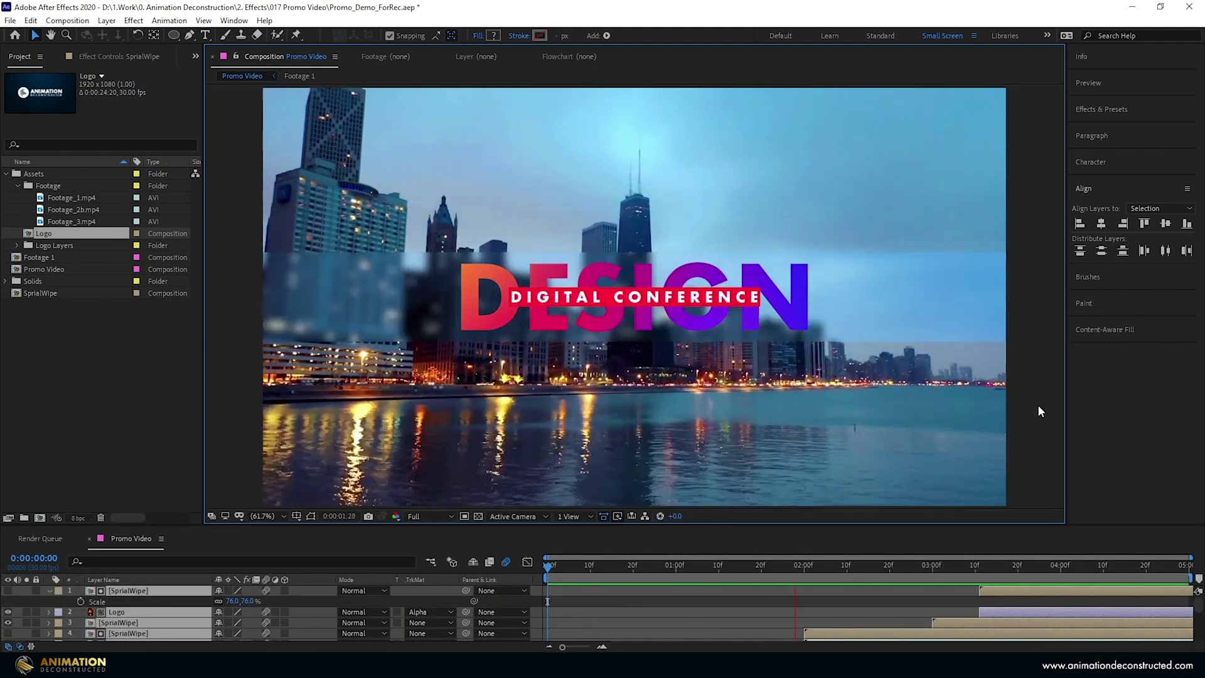